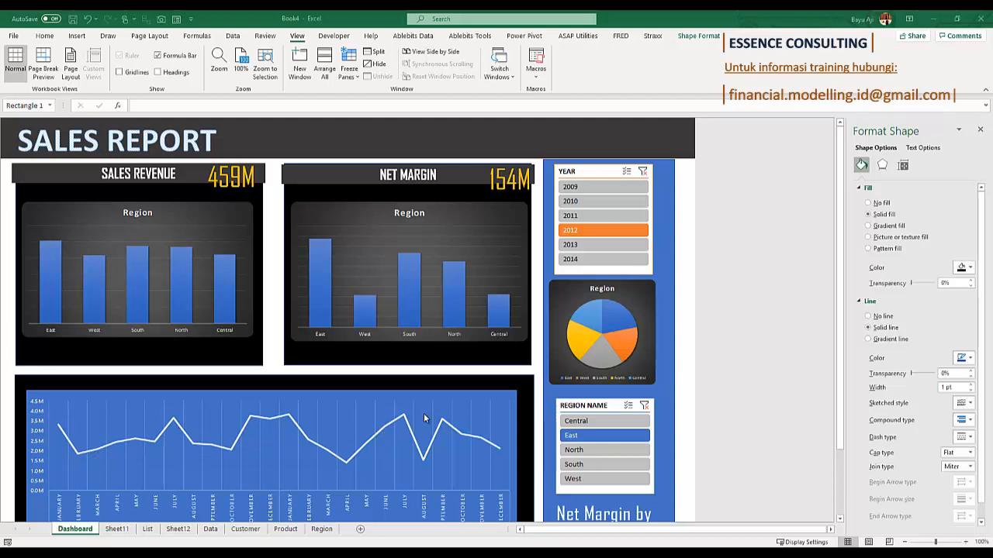
Filter the Sales Report dashboard to the year 2009 and the Central region.
scroll(425, 414, "down", 2)
scroll(591, 174, "up", 1)
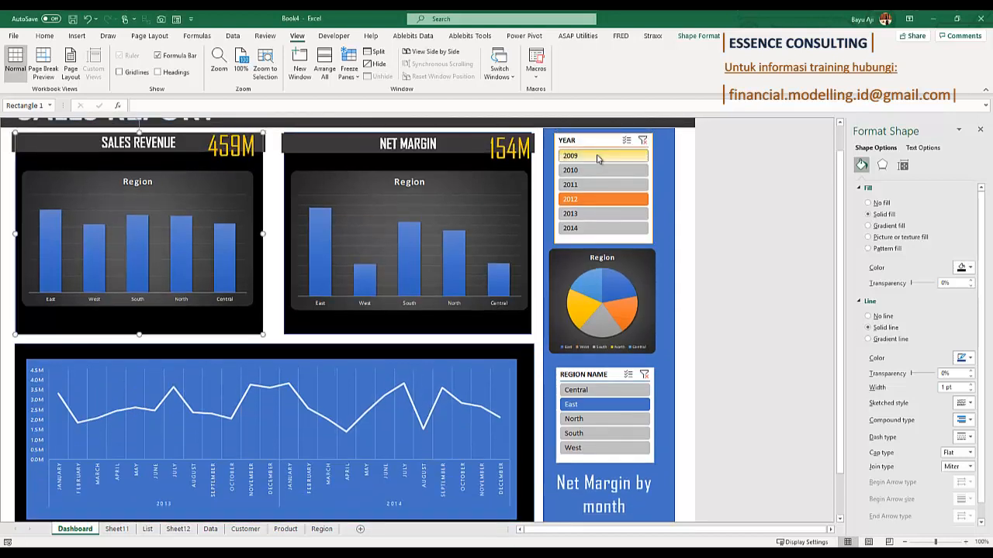
left_click(597, 156)
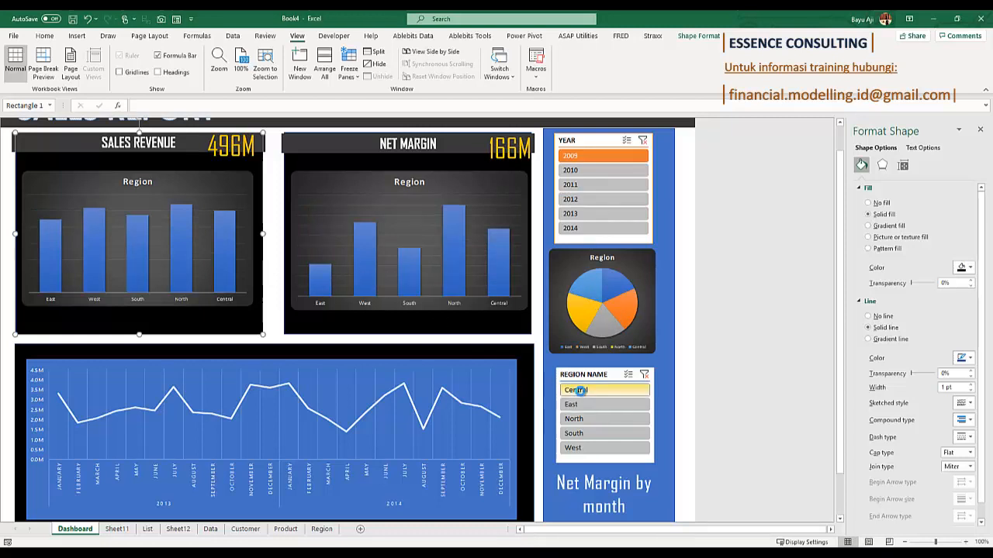
left_click(580, 391)
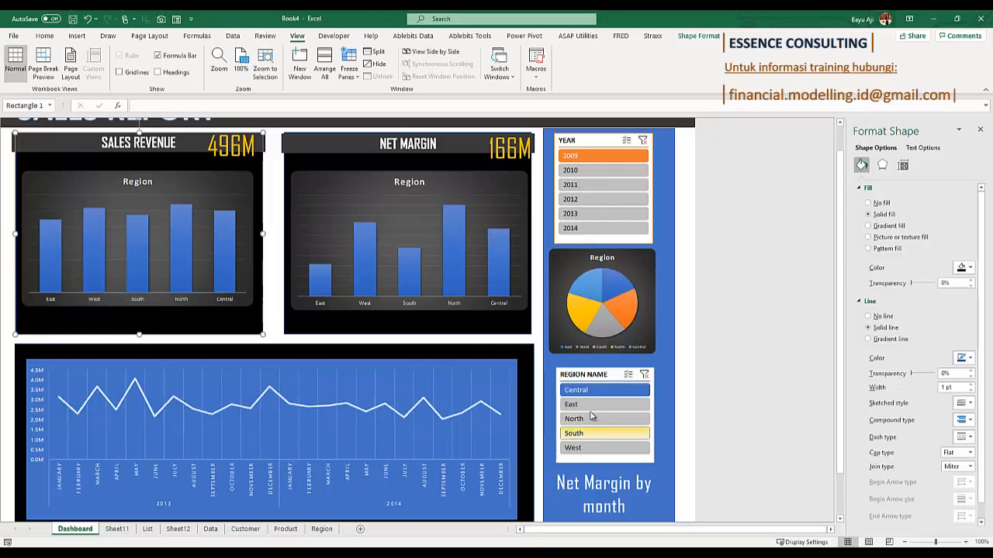
Clear the region and year filters on the dashboard and filter the year to 2009 again.
left_click(644, 375)
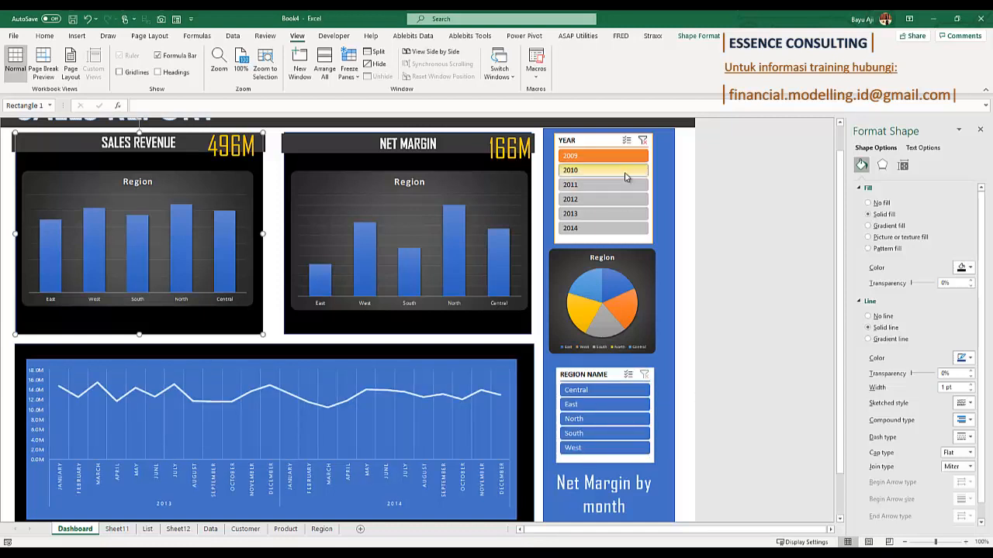
left_click(645, 141)
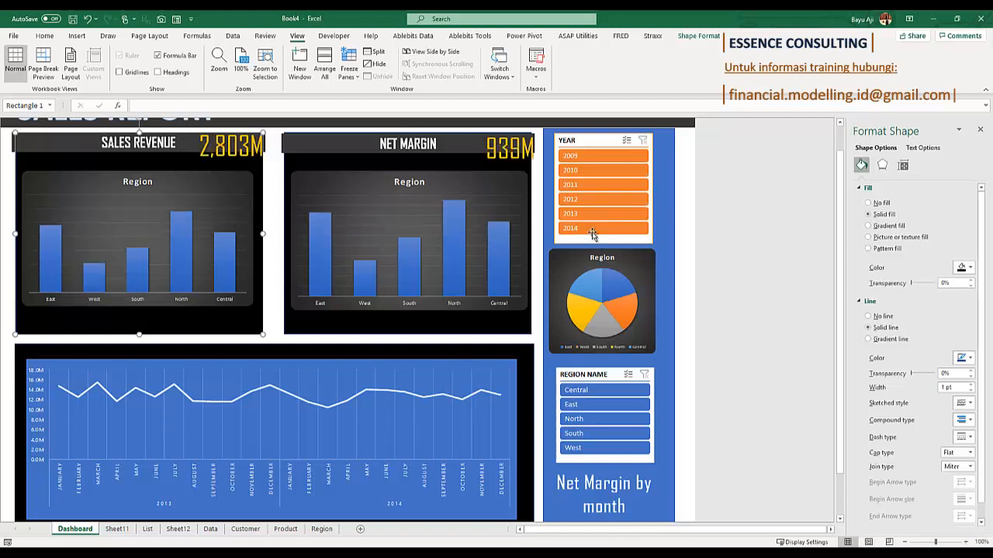
scroll(332, 174, "up", 1)
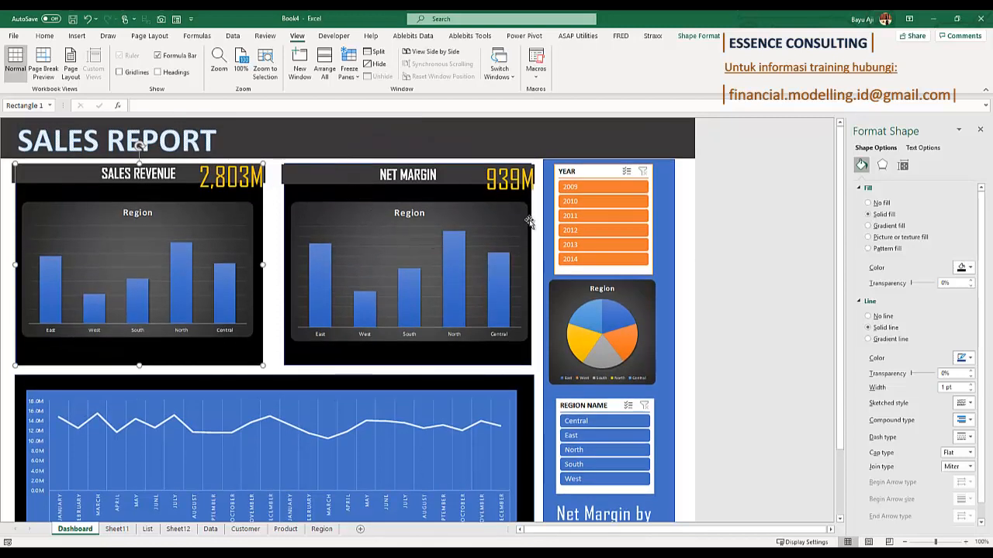
left_click(577, 187)
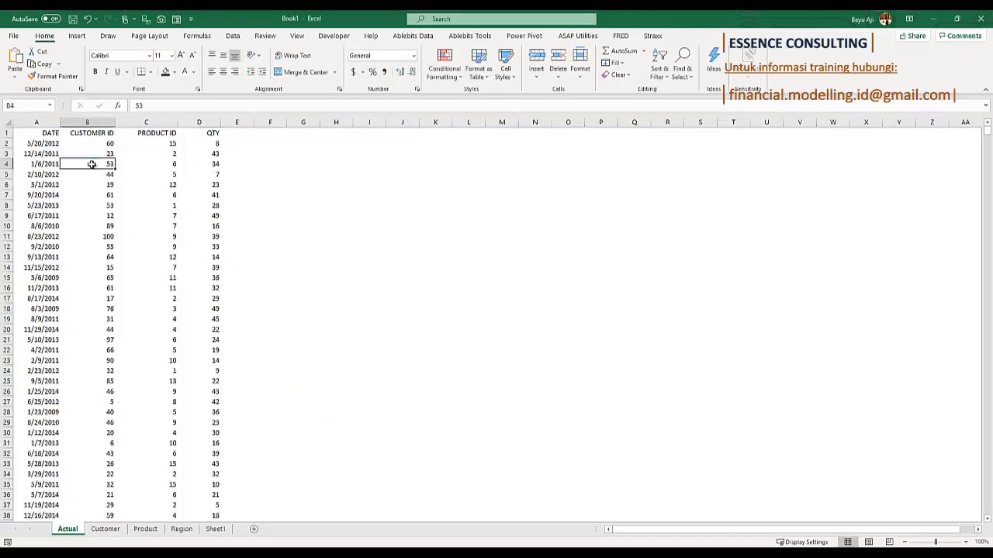
Switch to the Book1 workbook and examine the source records on its Actual, Customer and Product sheets.
left_click(30, 195)
left_click(103, 529)
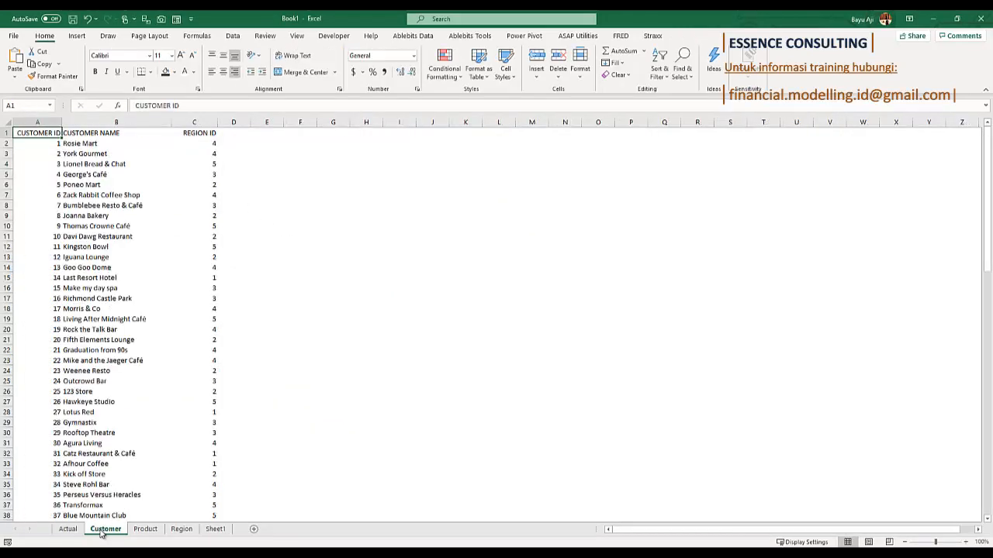
left_click(144, 401)
left_click(145, 529)
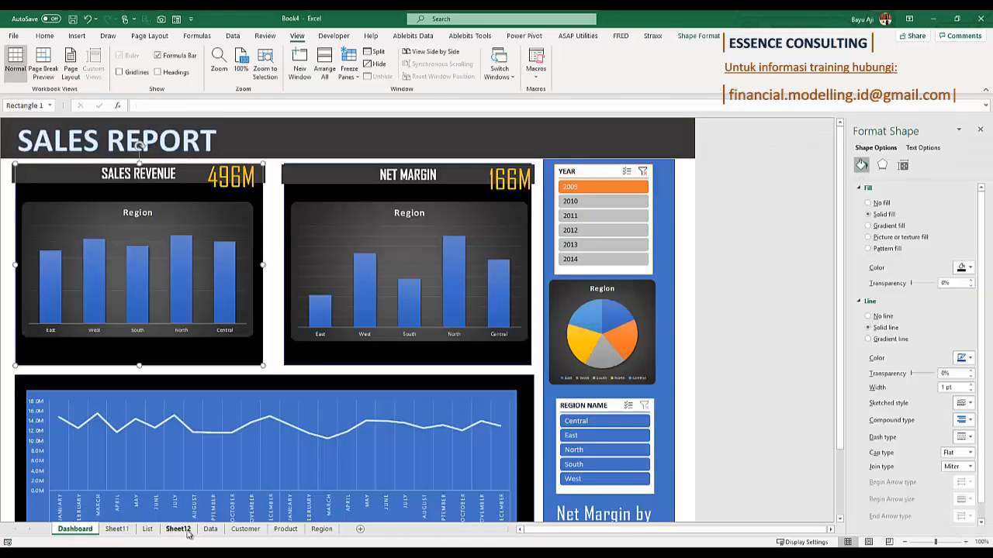
Return to the dashboard workbook and examine the month, customer, product and cost of sales columns on the Data sheet.
left_click(210, 529)
left_click(180, 194)
left_click(239, 206)
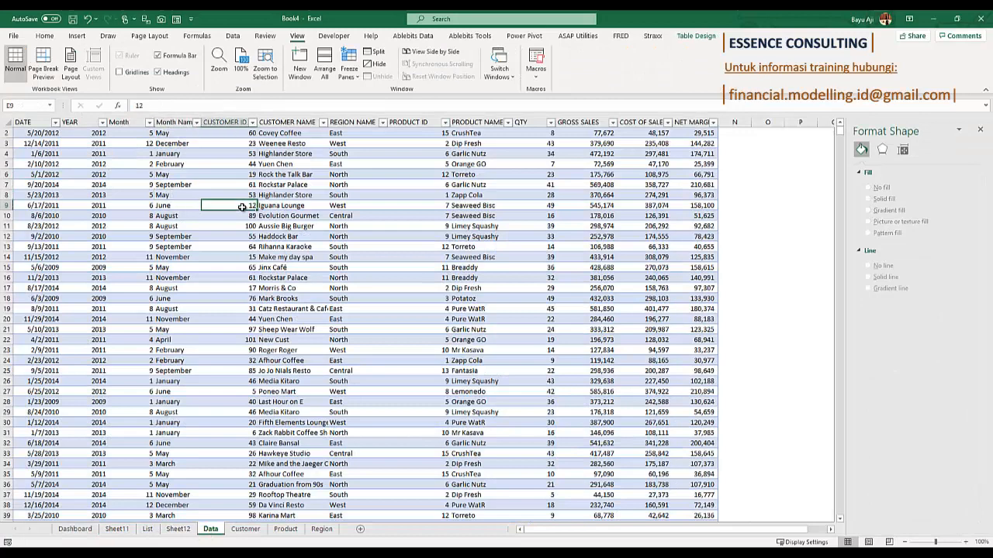
left_click(421, 207)
left_click(621, 187)
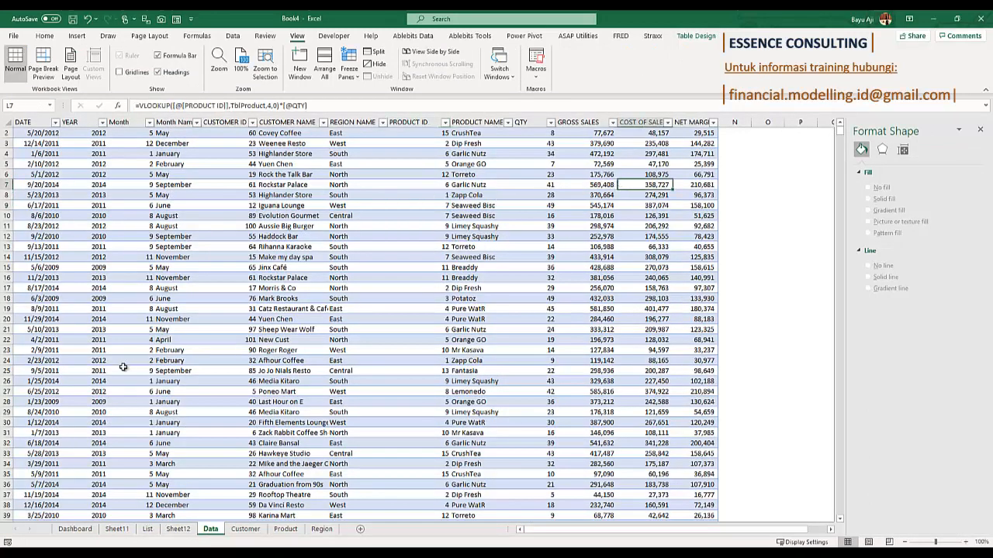
scroll(117, 403, "up", 1)
Review the charts and slicers of the Dashboard sheet and look at the unfinished layout on Sheet11.
left_click(74, 529)
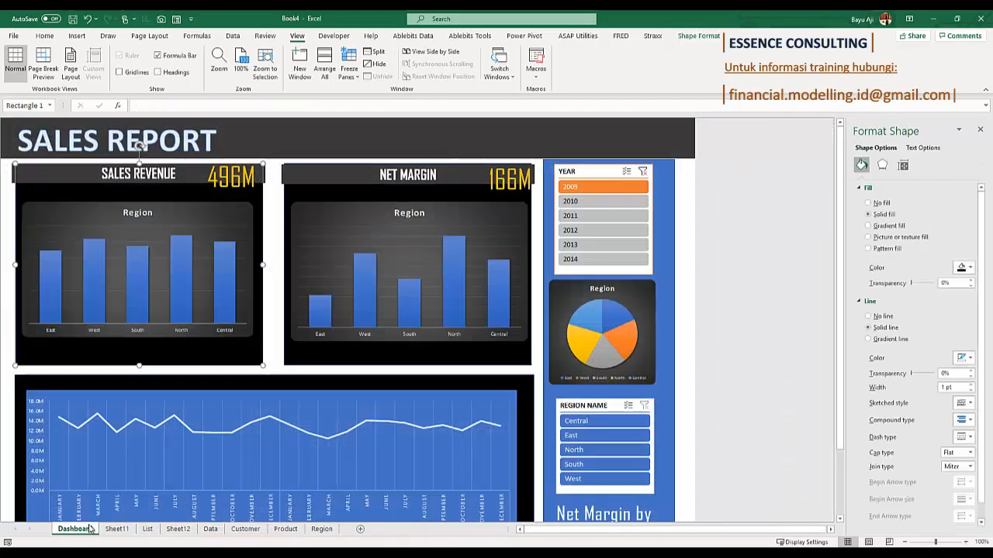
left_click(683, 361)
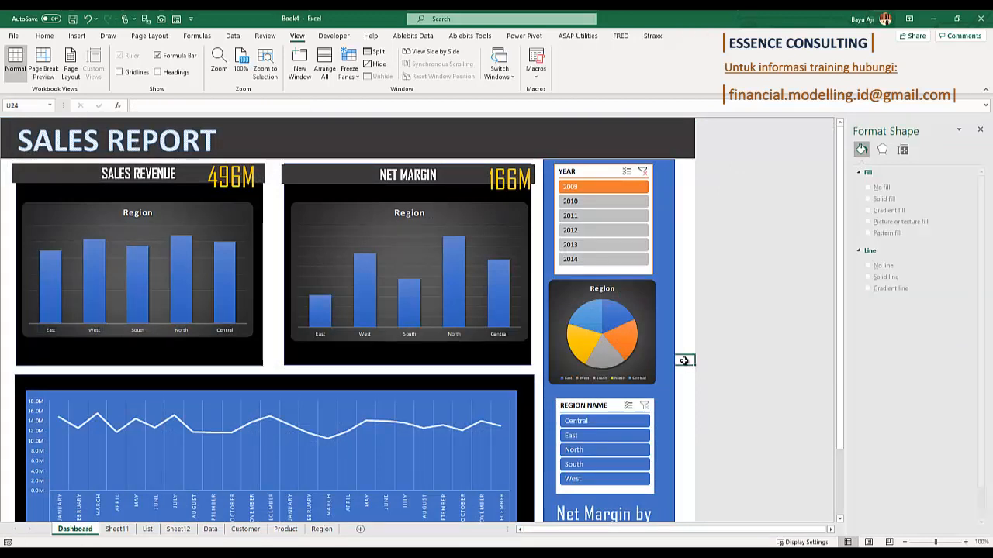
scroll(683, 360, "down", 1)
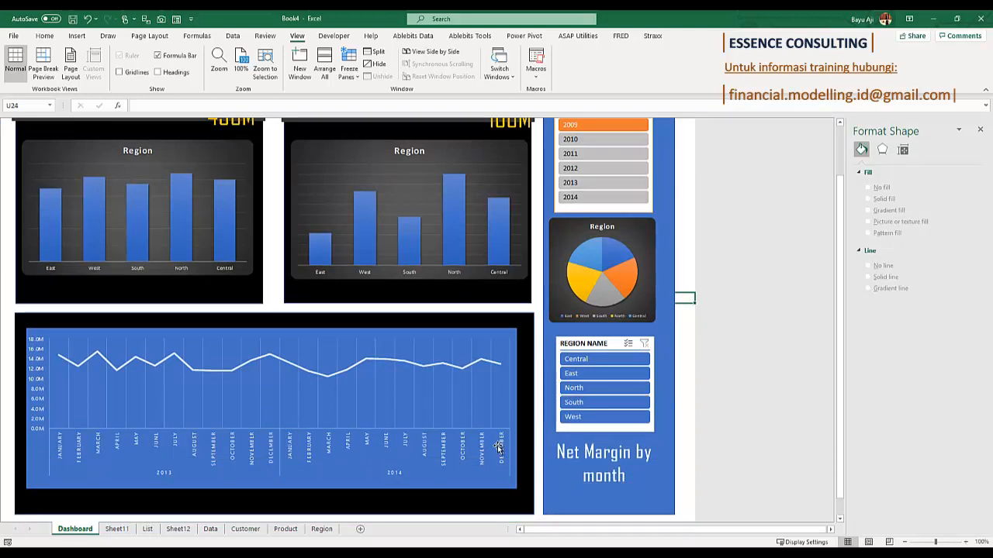
scroll(498, 447, "up", 1)
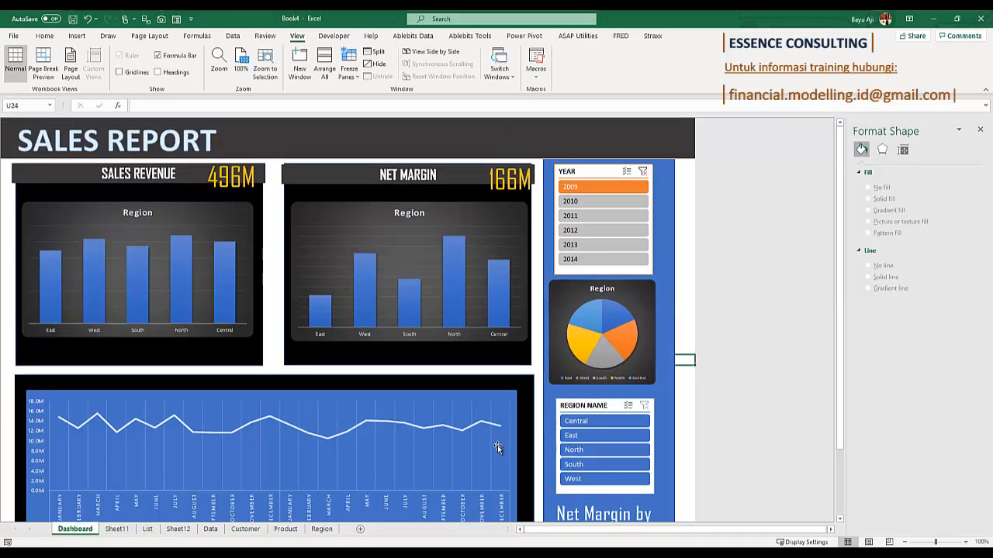
left_click(117, 529)
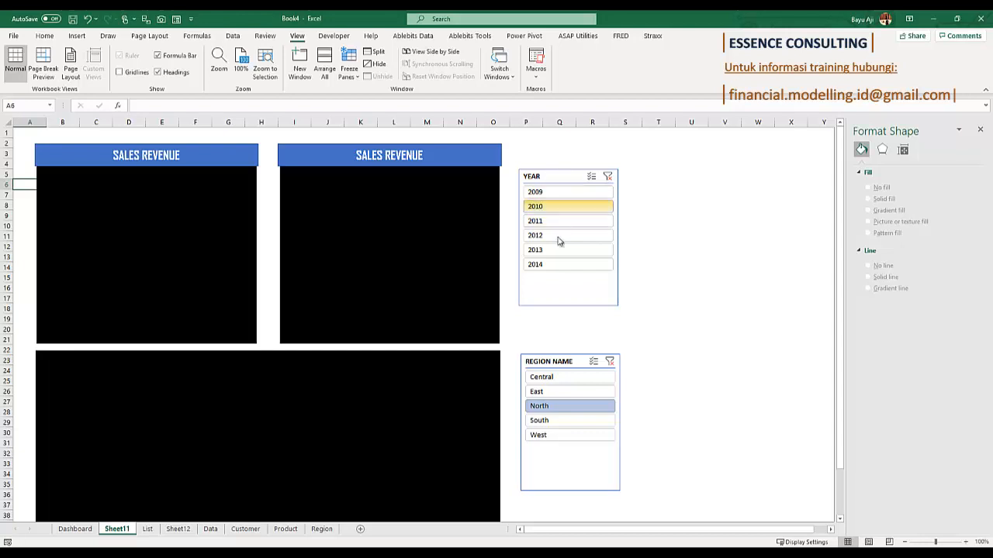
left_click(75, 529)
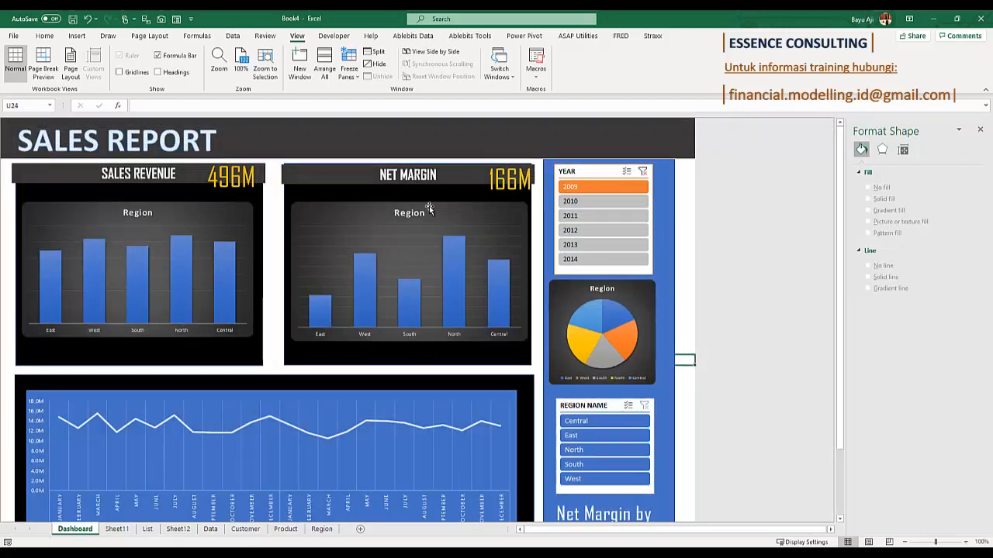
scroll(598, 446, "down", 3)
scroll(596, 450, "up", 1)
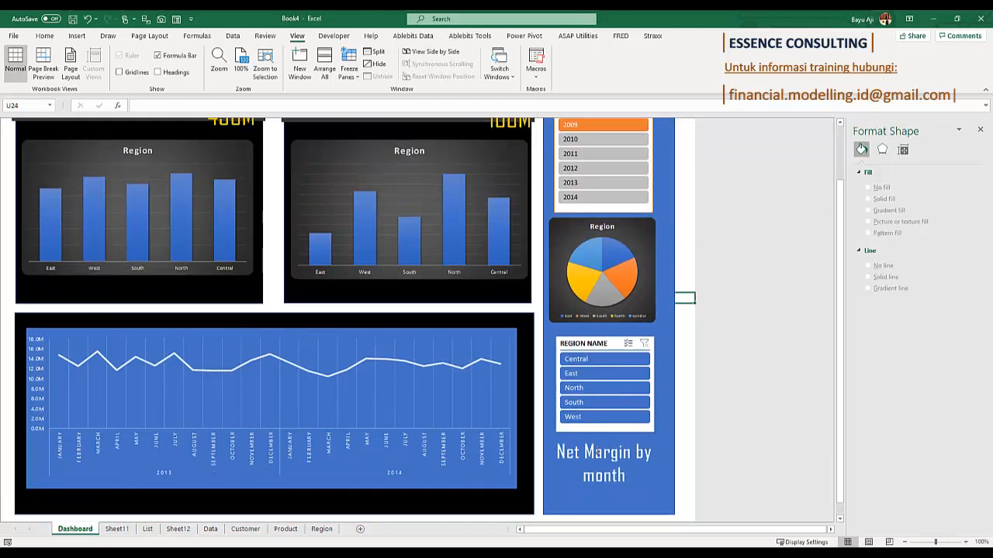
scroll(458, 504, "up", 2)
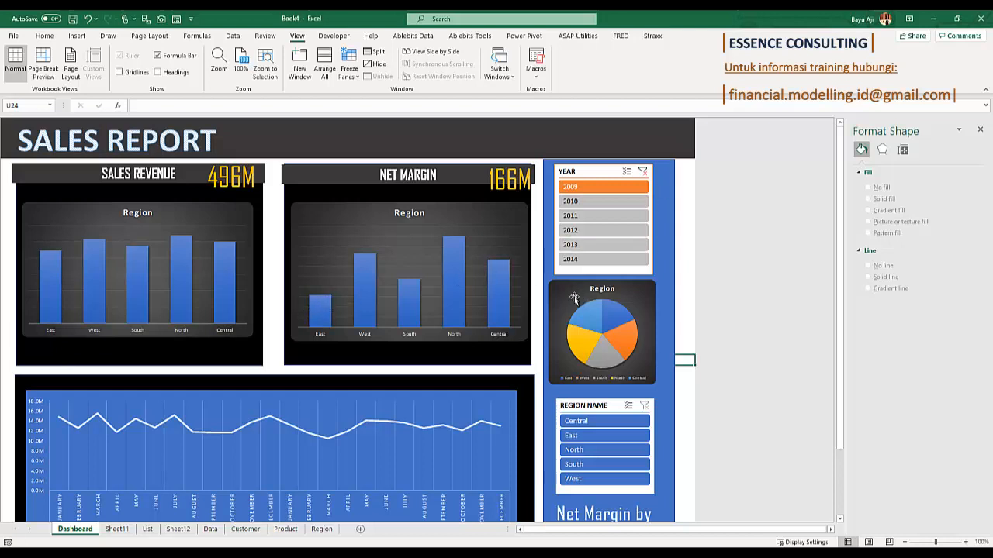
left_click(686, 305)
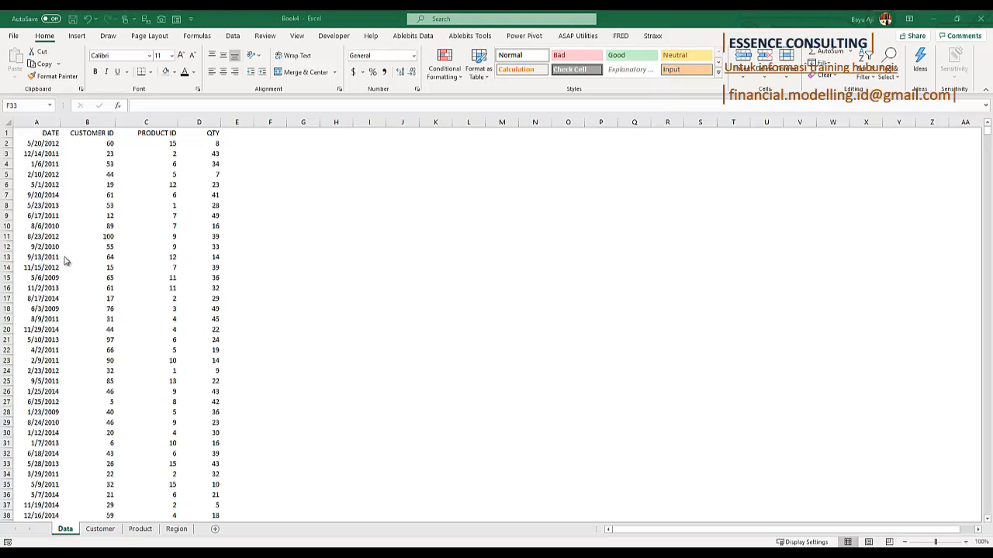
Examine the customer ID, product ID and quantity columns on the Data sheet of the raw data workbook.
left_click(95, 142)
left_click(148, 140)
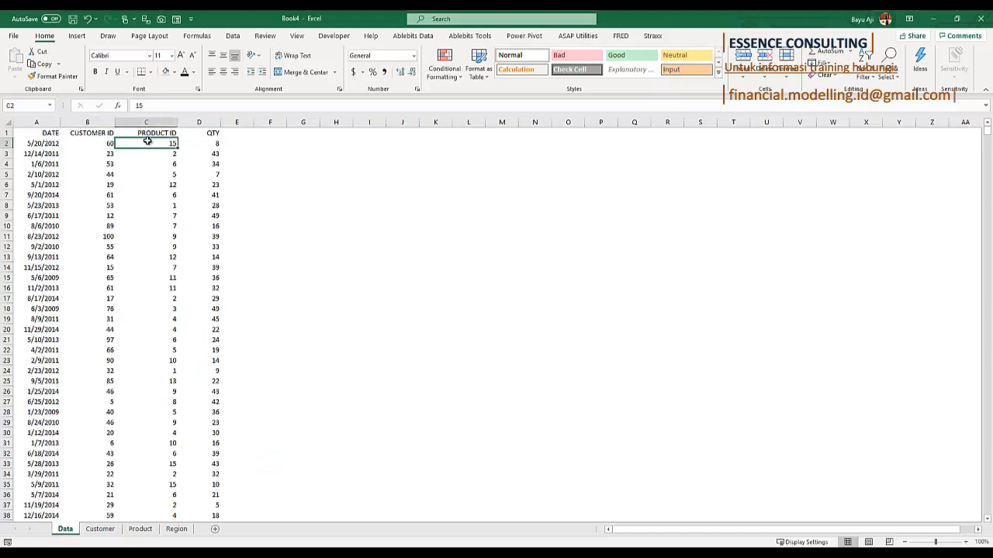
left_click(206, 146)
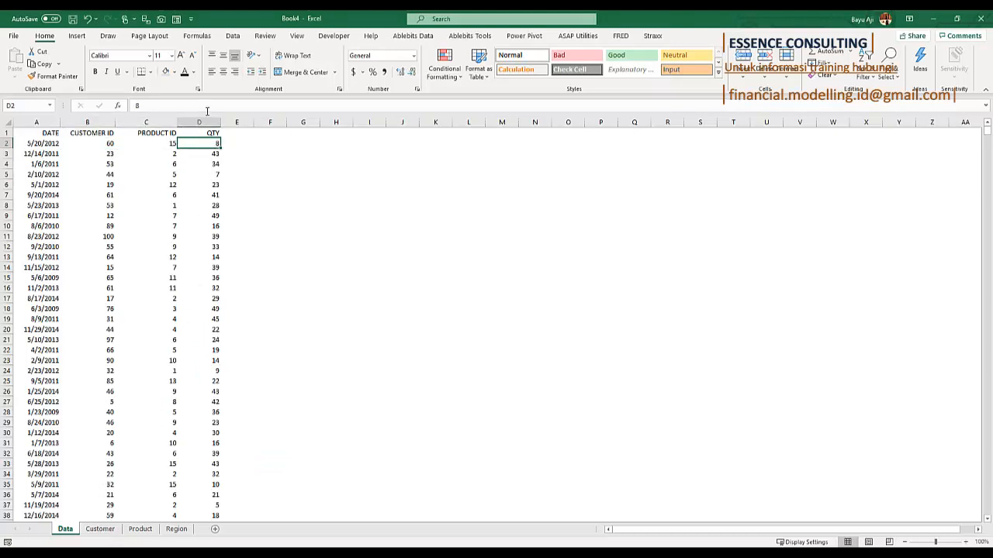
Examine the customer ID, customer name and region ID columns on the Customer sheet.
left_click(102, 530)
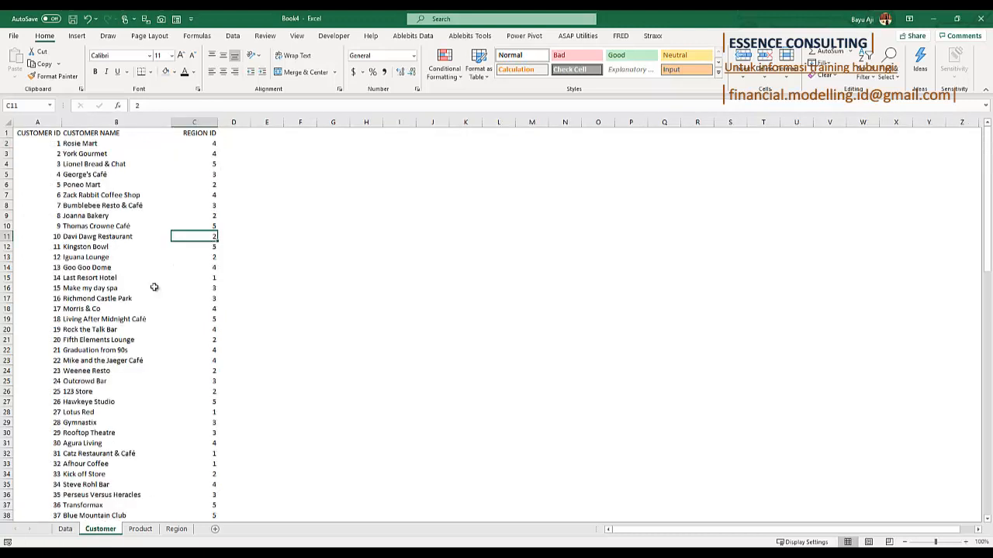
left_click(102, 153)
left_click(55, 143)
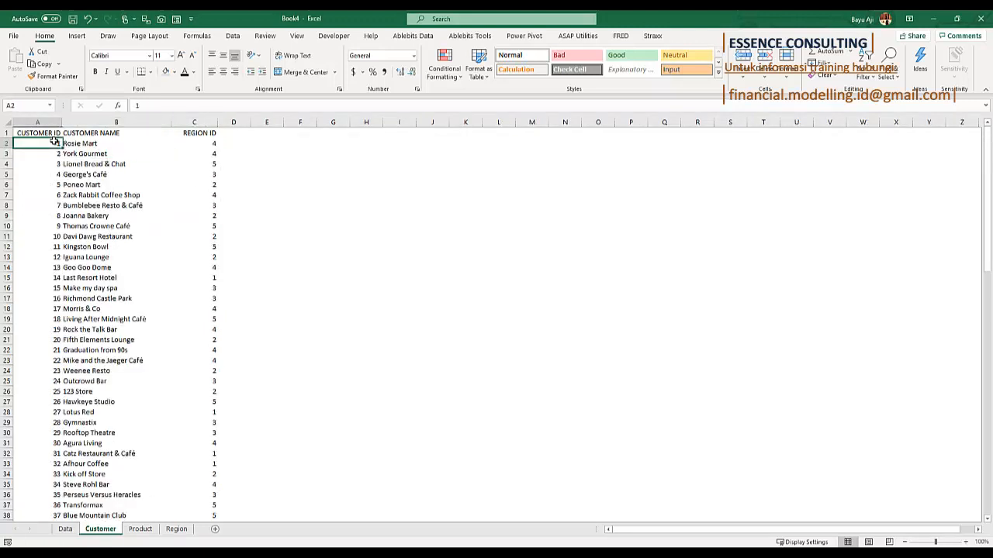
left_click(142, 146)
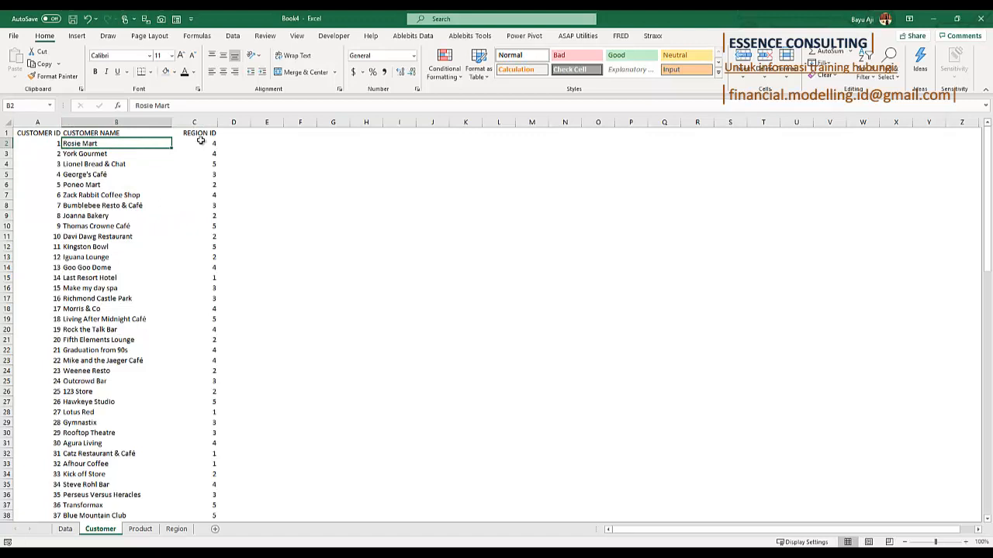
left_click(200, 140)
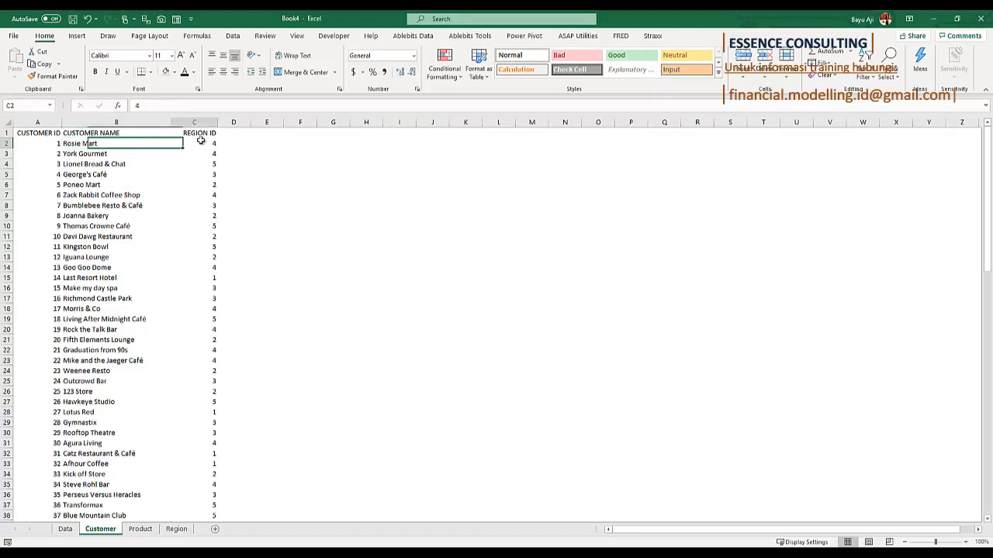
Look over the Product sheet and compare the region IDs on the Customer and Region sheets.
left_click(142, 530)
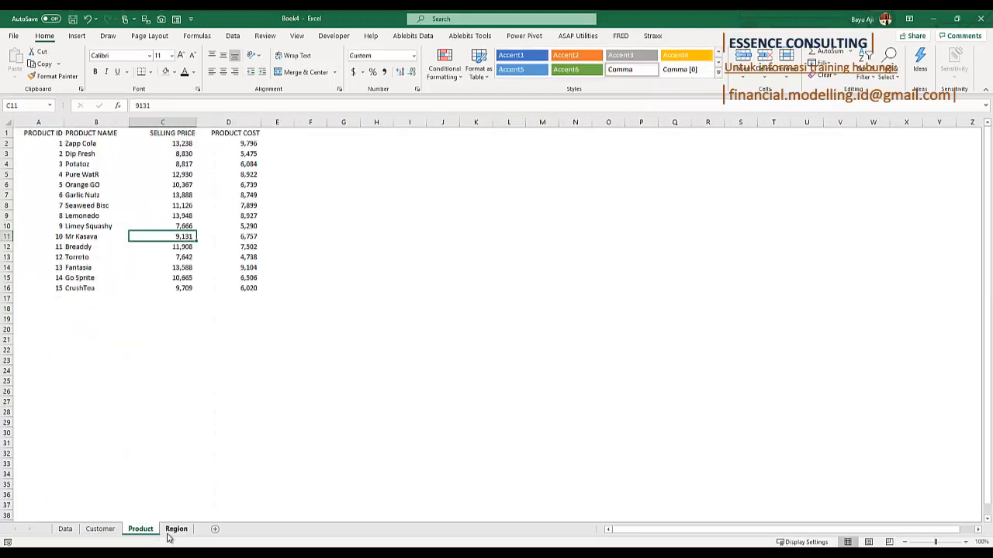
left_click(175, 530)
left_click(55, 144)
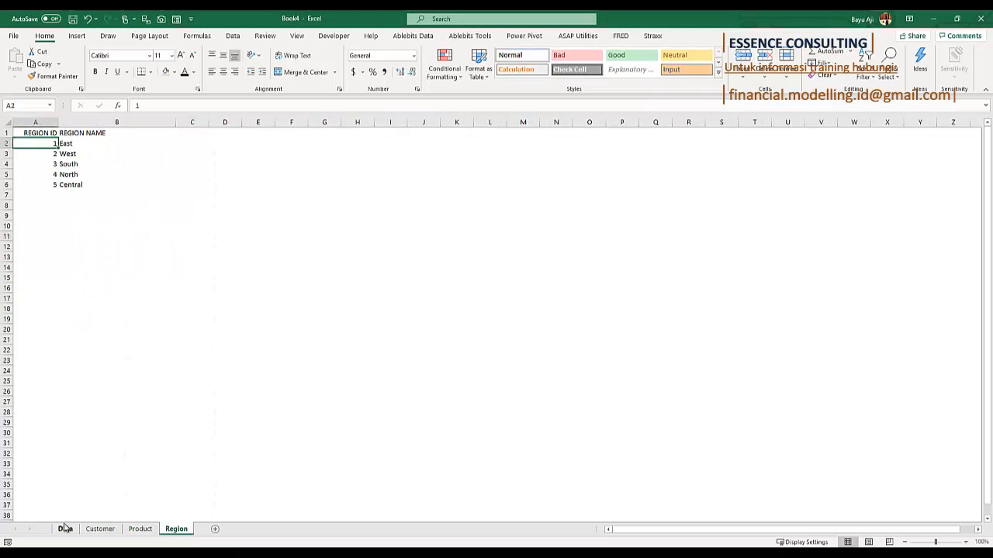
left_click(93, 532)
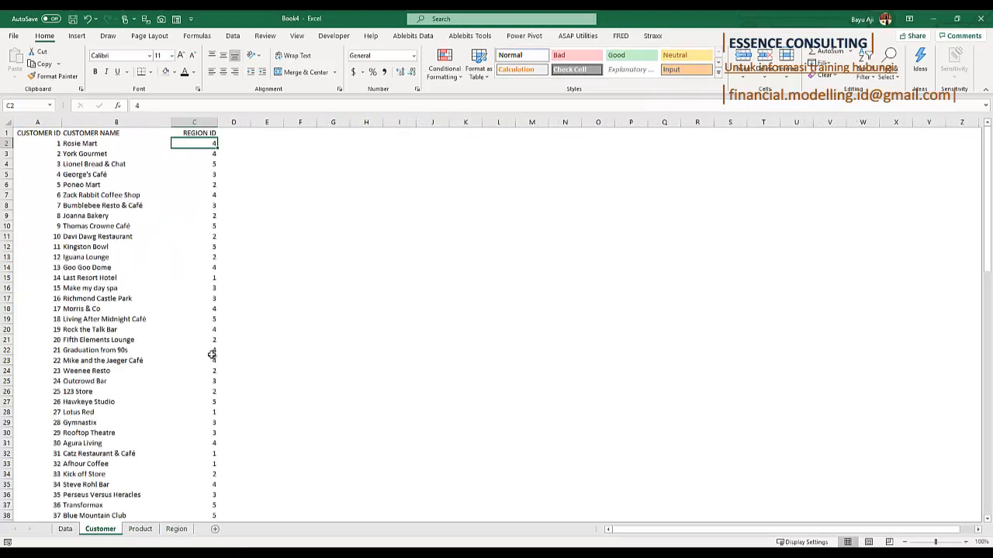
left_click(180, 532)
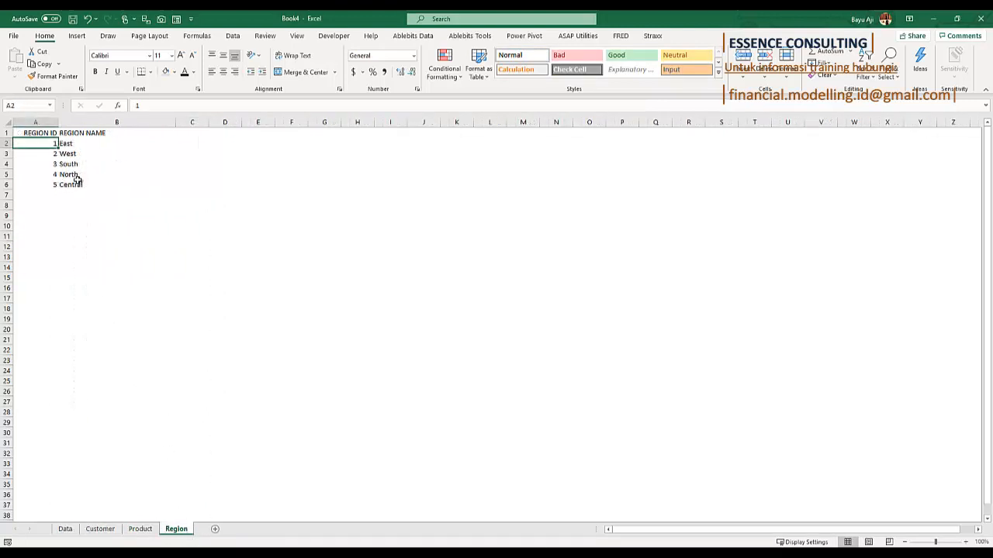
Review the header row and the date, customer ID and product ID columns on the Data sheet.
left_click(68, 530)
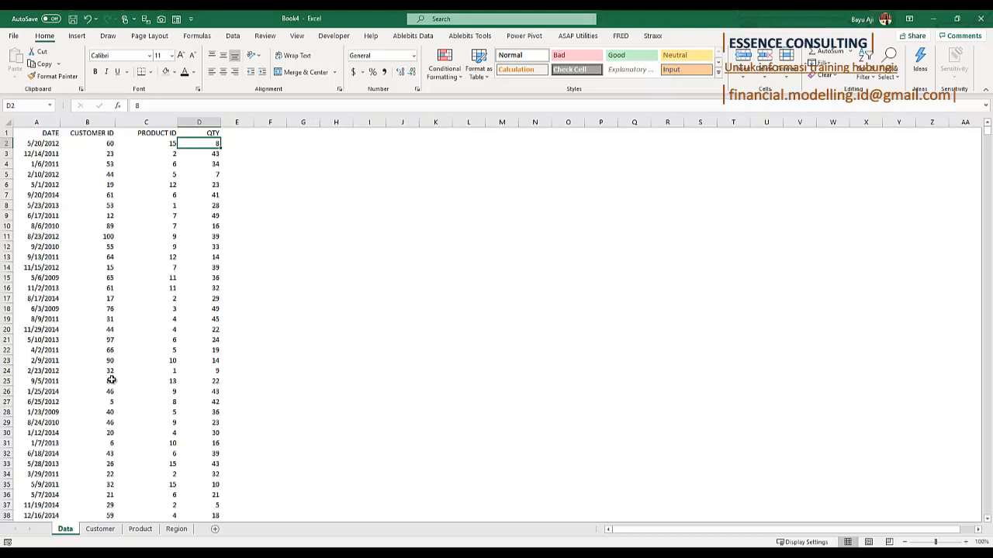
left_click(54, 163)
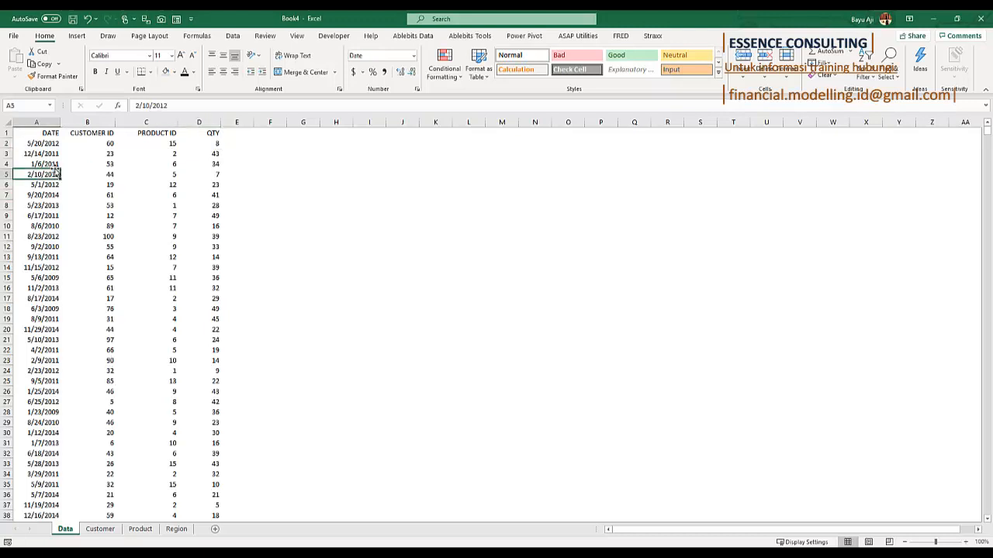
left_click(49, 144)
left_click_drag(51, 134, 193, 139)
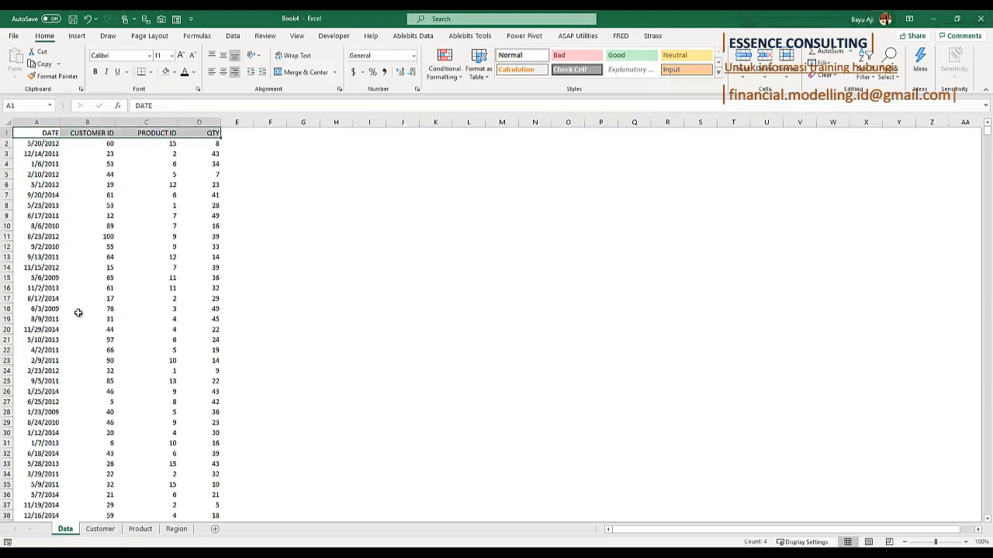
left_click(62, 246)
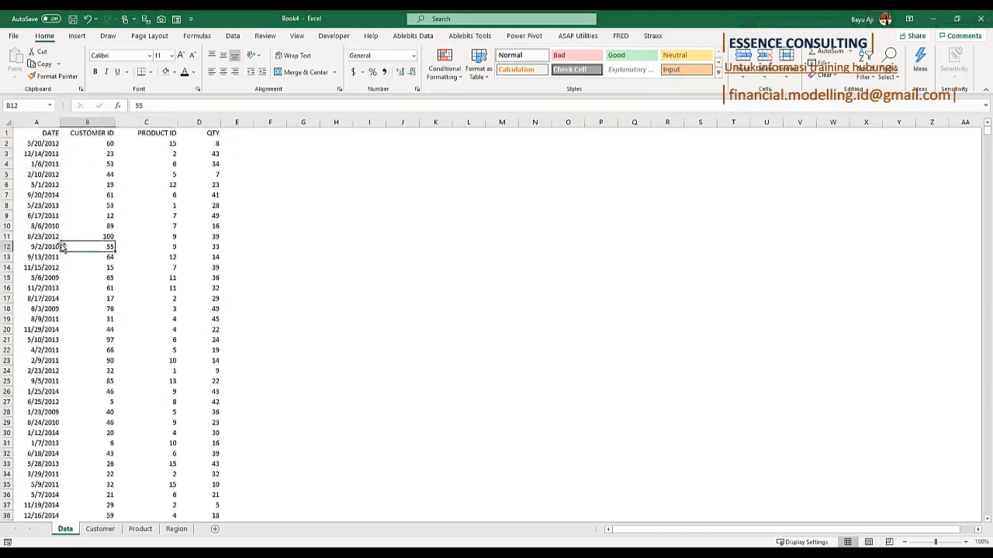
left_click(141, 186)
left_click(85, 154)
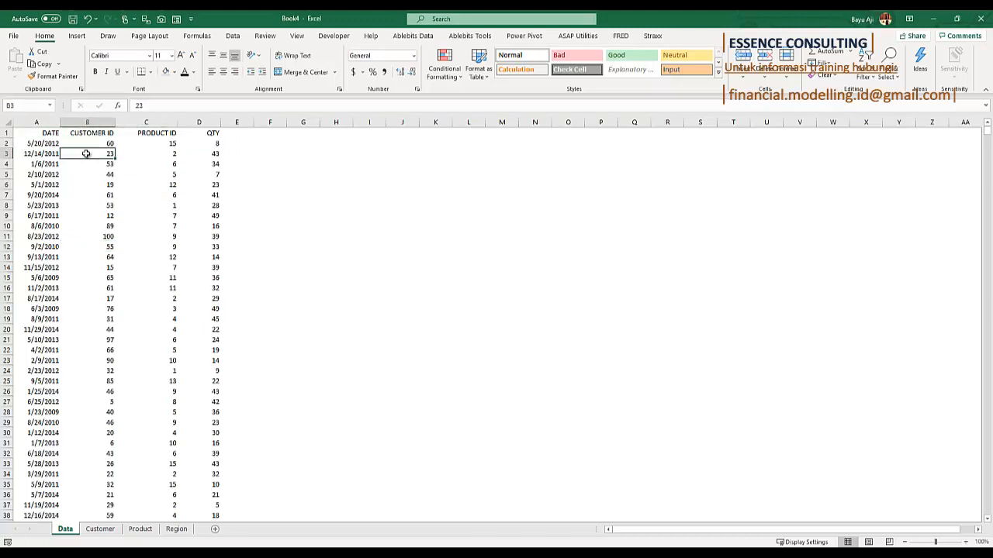
Convert the data range A1:D10000 on the Data sheet into a table with headers.
left_click(77, 37)
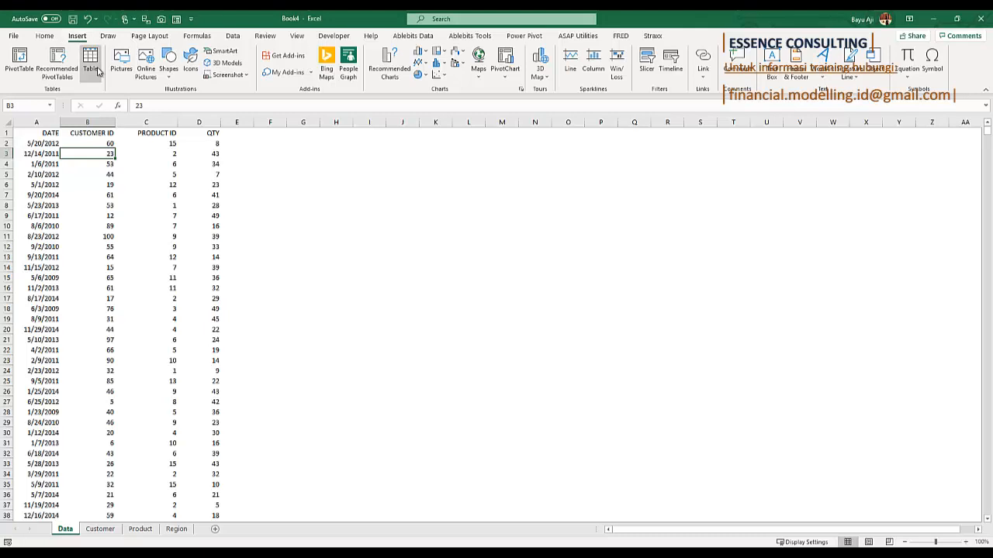
left_click(91, 64)
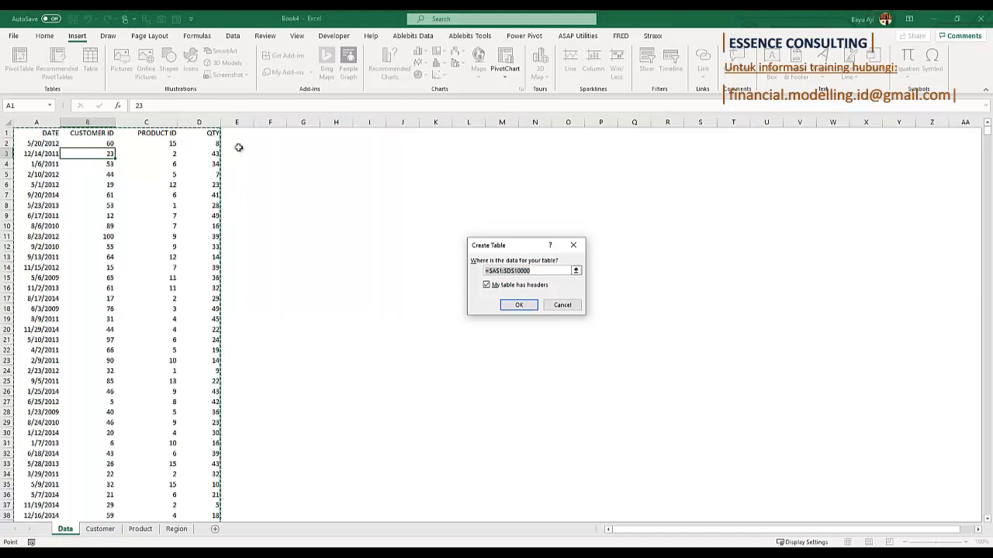
left_click(517, 306)
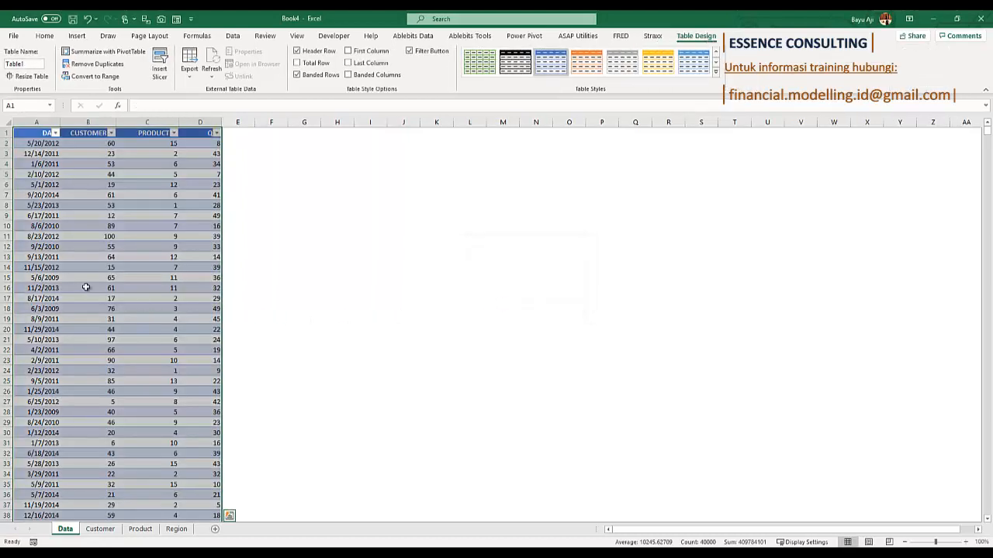
left_click(86, 286)
left_click(82, 215)
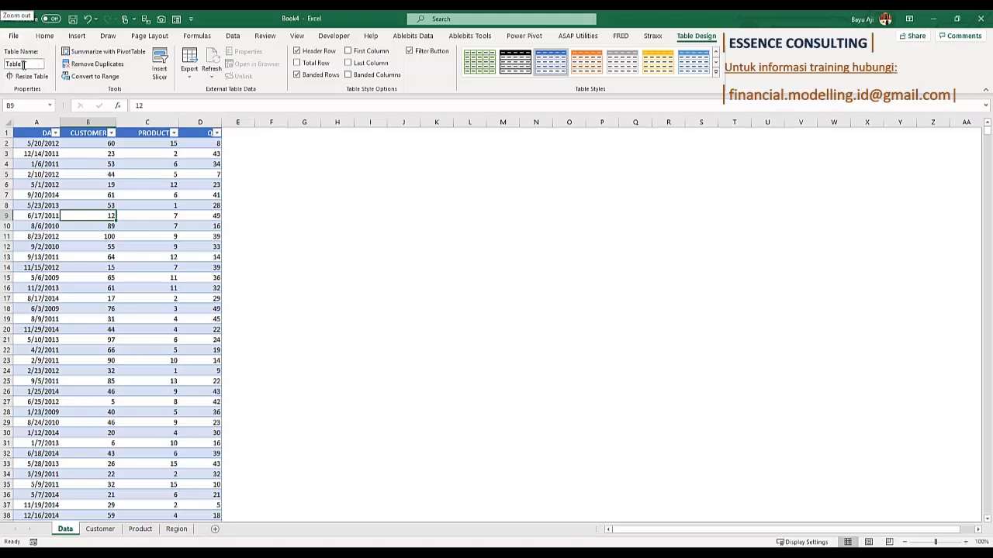
Rename the Data sheet's table as database.
left_click(109, 45)
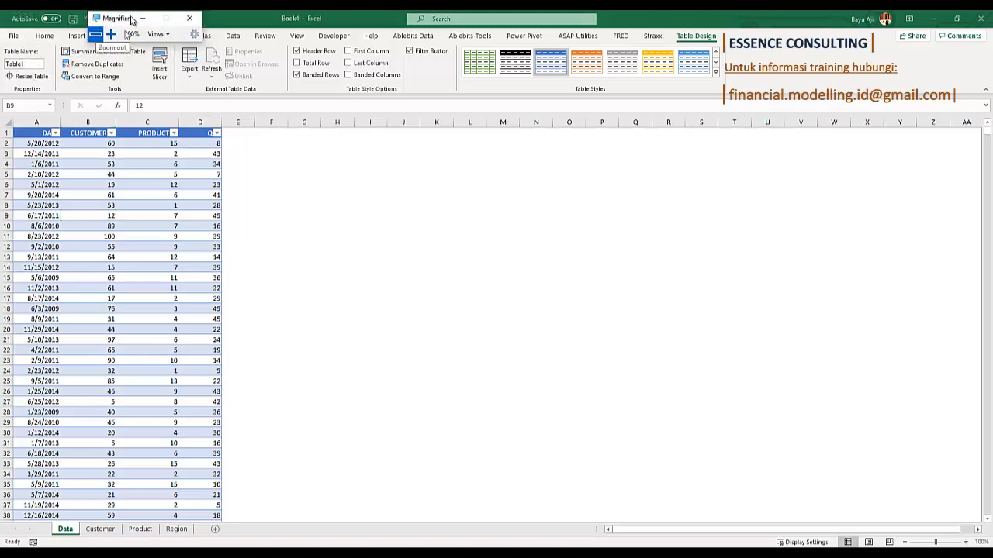
left_click(112, 35)
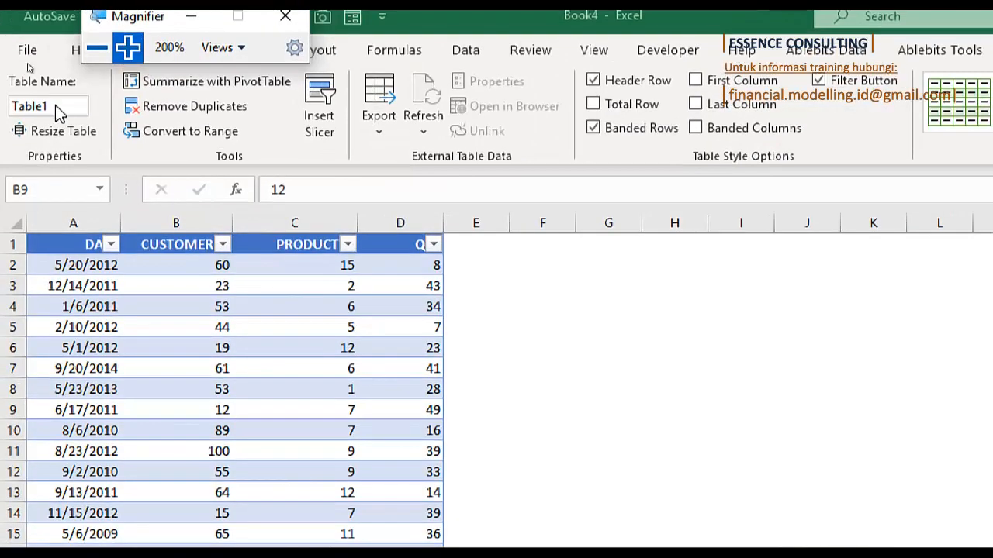
left_click(93, 308)
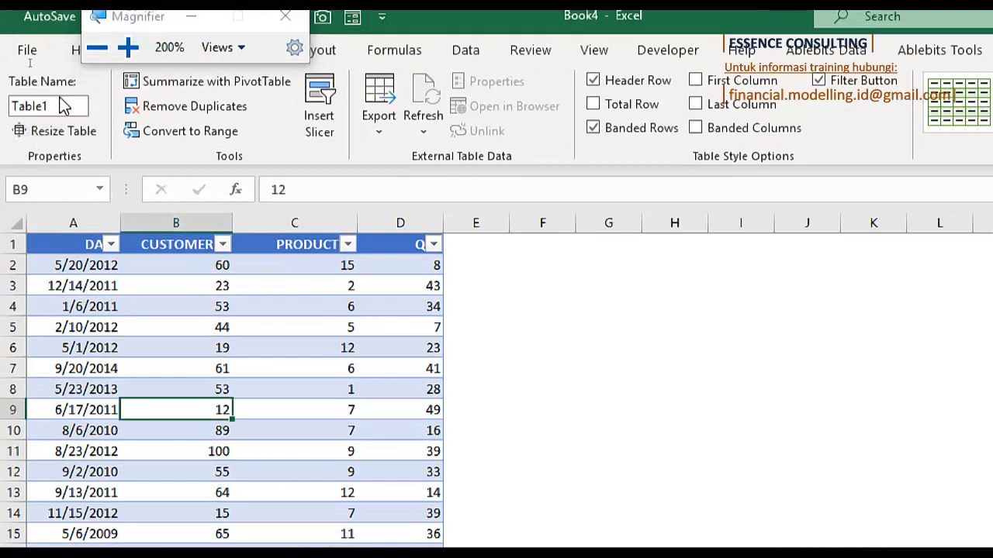
left_click_drag(56, 107, 1, 103)
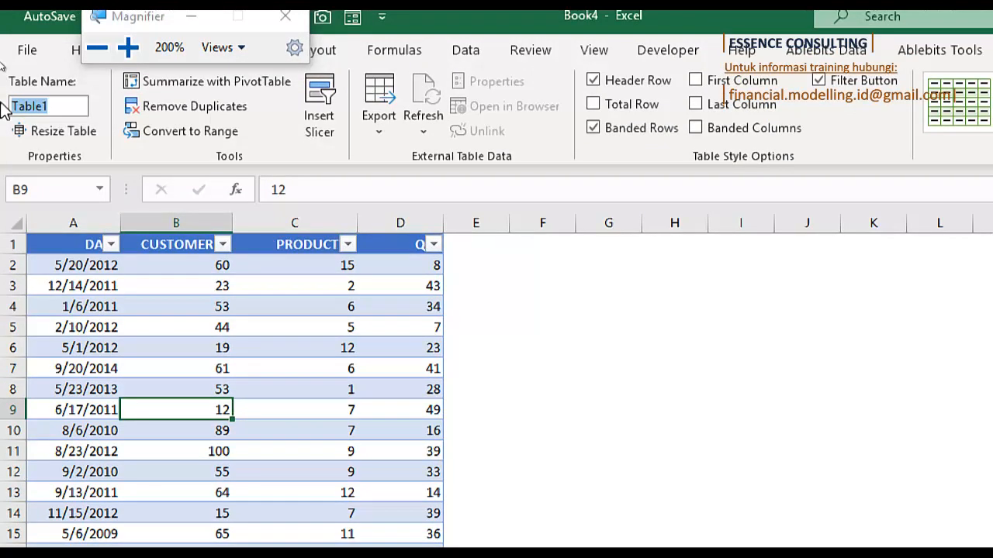
type("databas")
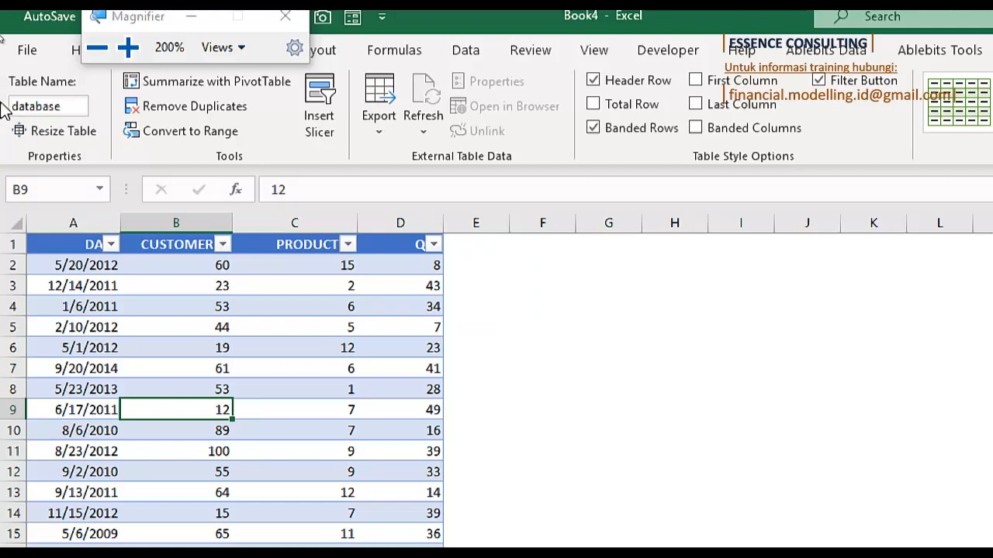
left_click(97, 49)
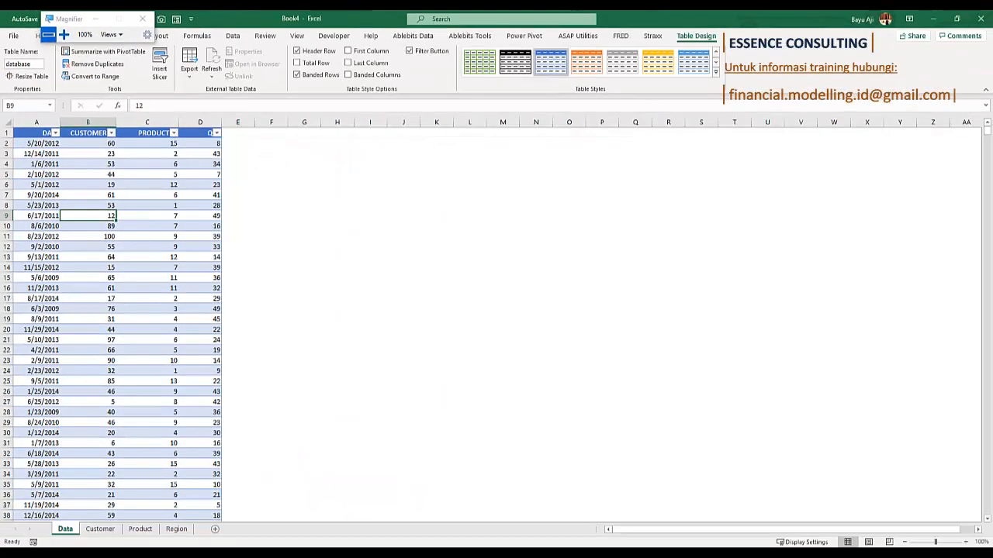
Convert range A1:C101 on the Customer sheet into a table with headers and rename it with a name starting with Tb.
left_click(97, 530)
left_click(35, 152)
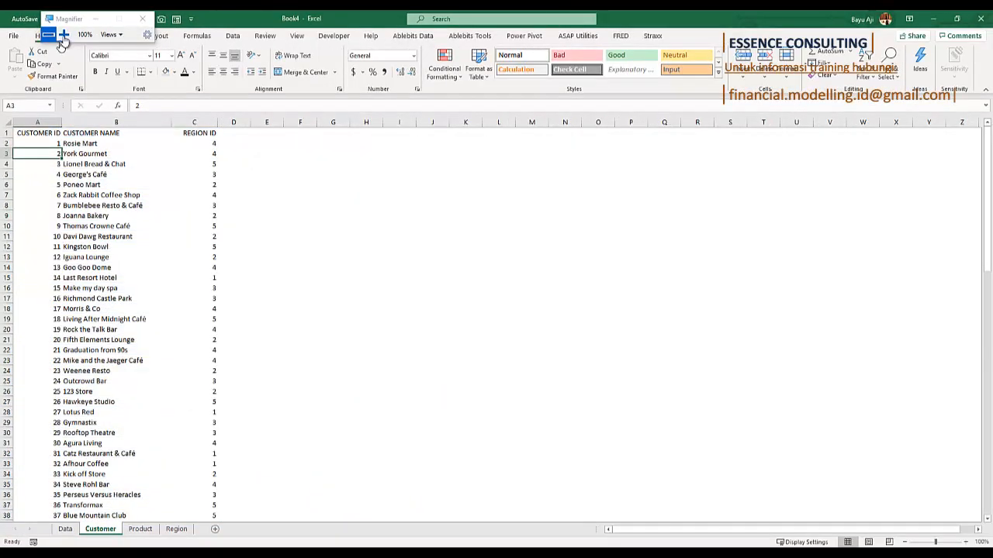
left_click_drag(78, 22, 260, 22)
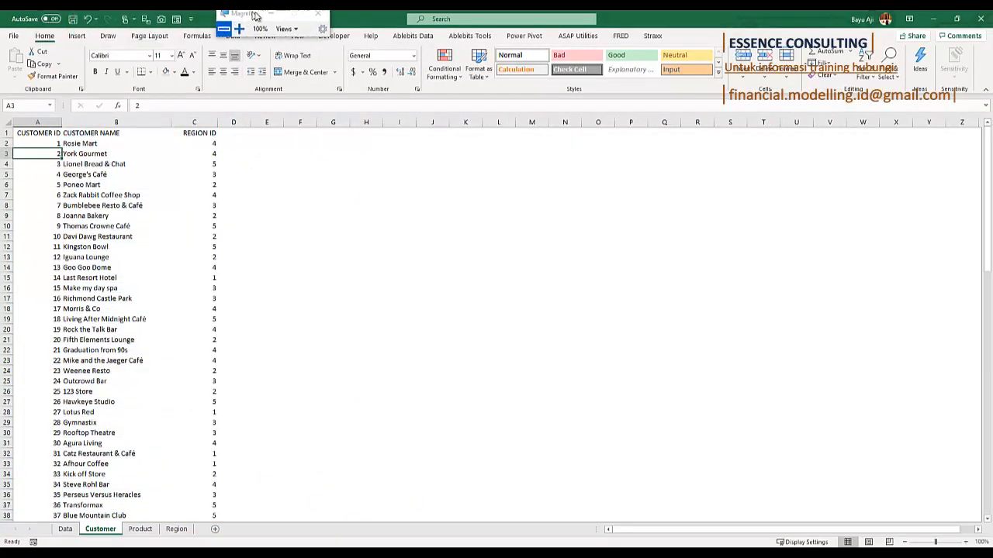
left_click(77, 36)
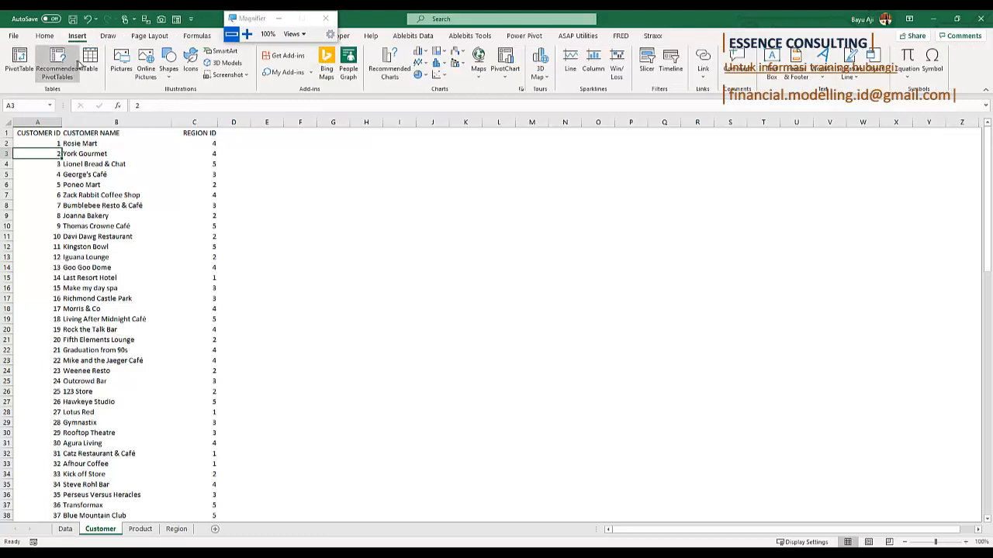
left_click(90, 62)
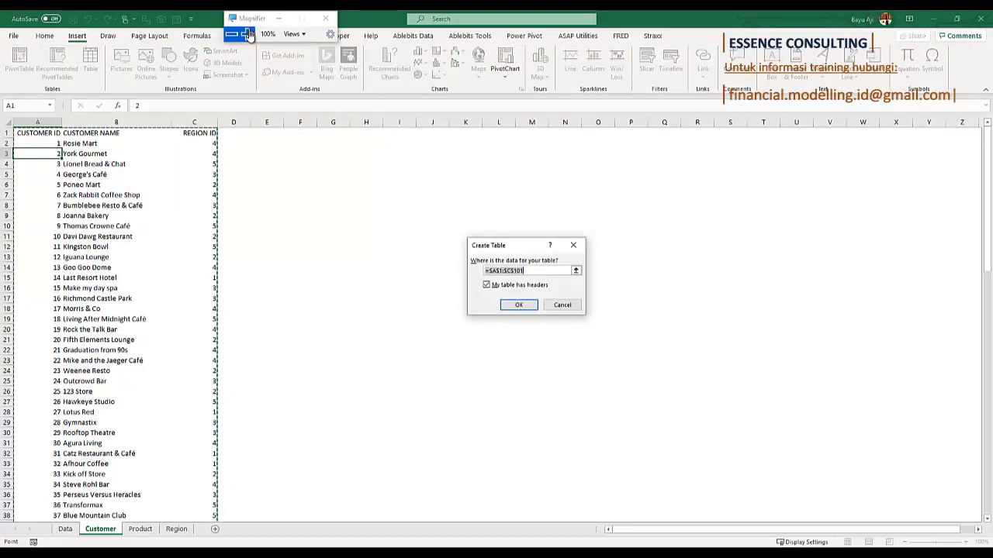
left_click(246, 34)
left_click(518, 305)
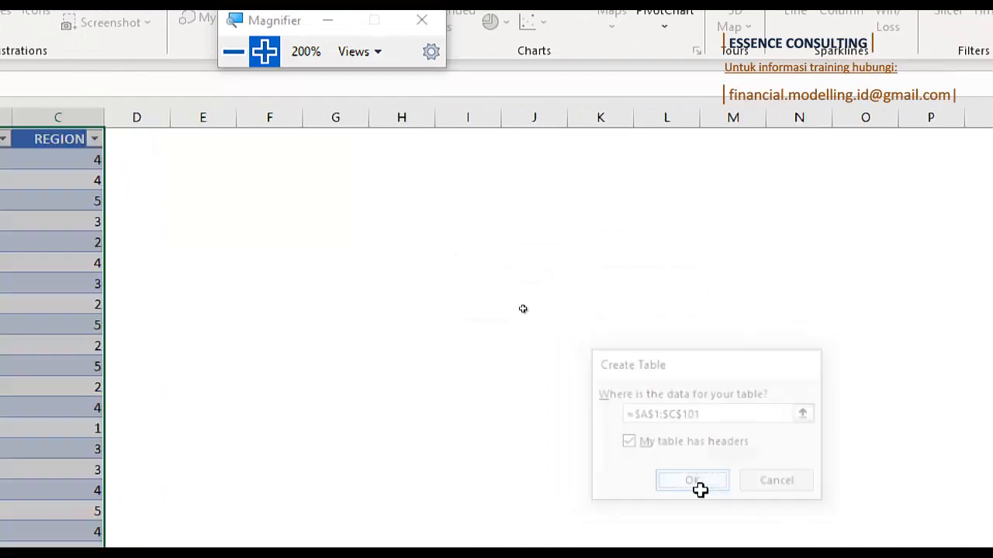
left_click(233, 51)
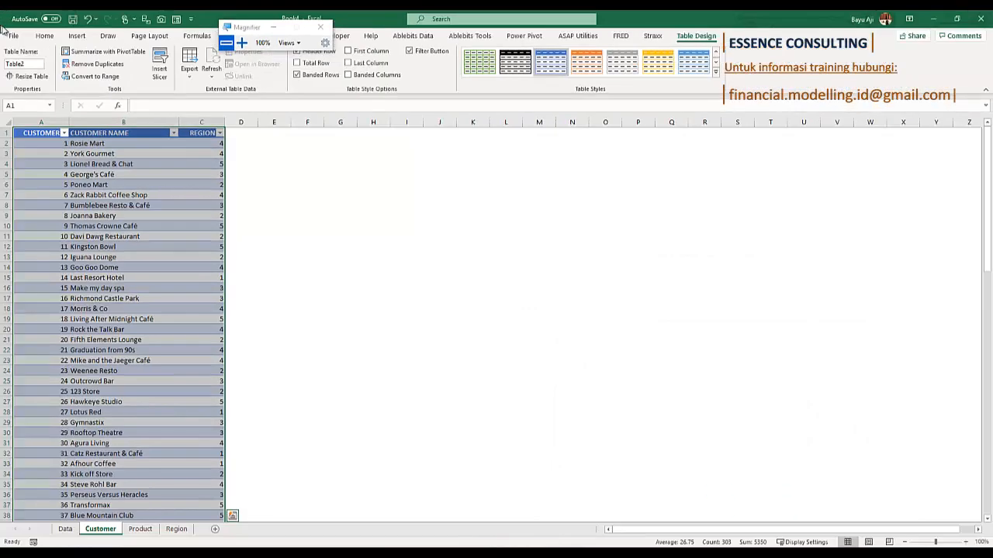
left_click(19, 63)
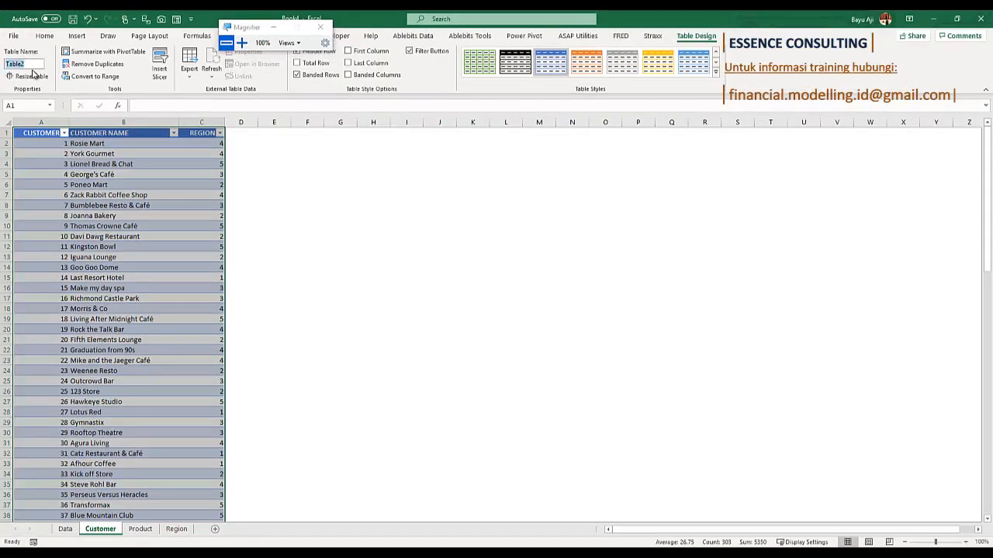
type("Tb")
Convert the product list in A1:D16 on the Product sheet into a table with headers.
left_click(139, 529)
left_click(69, 174)
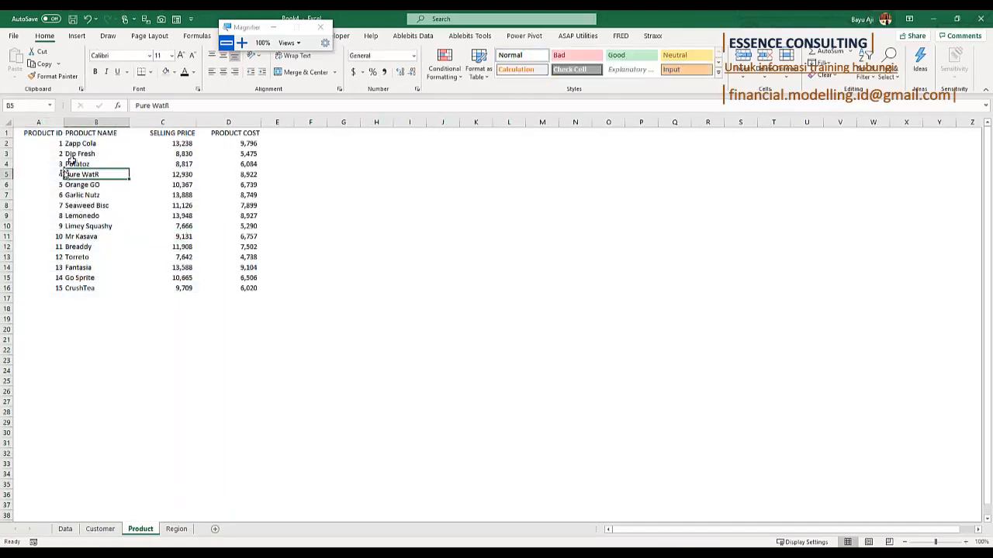
left_click(241, 43)
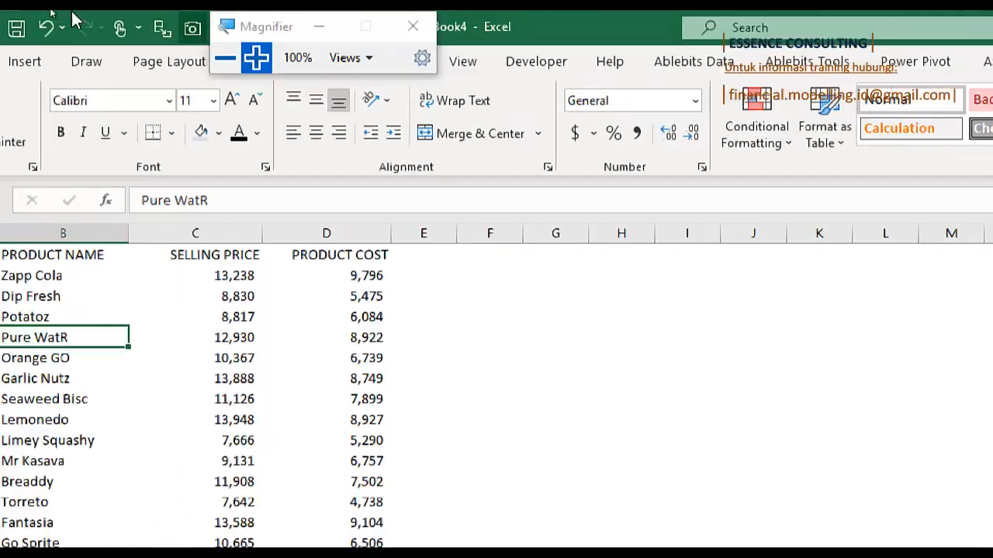
left_click(140, 62)
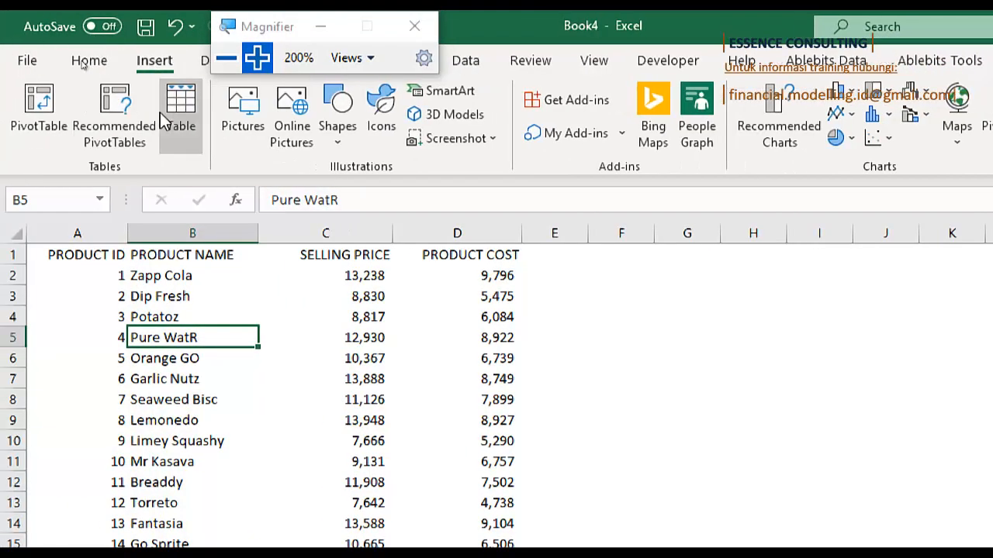
left_click(163, 120)
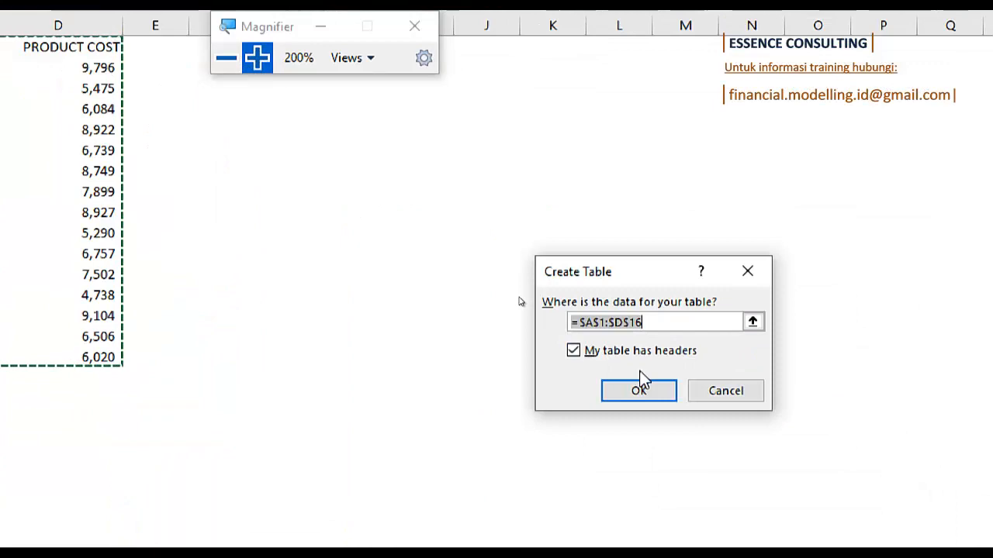
left_click(636, 388)
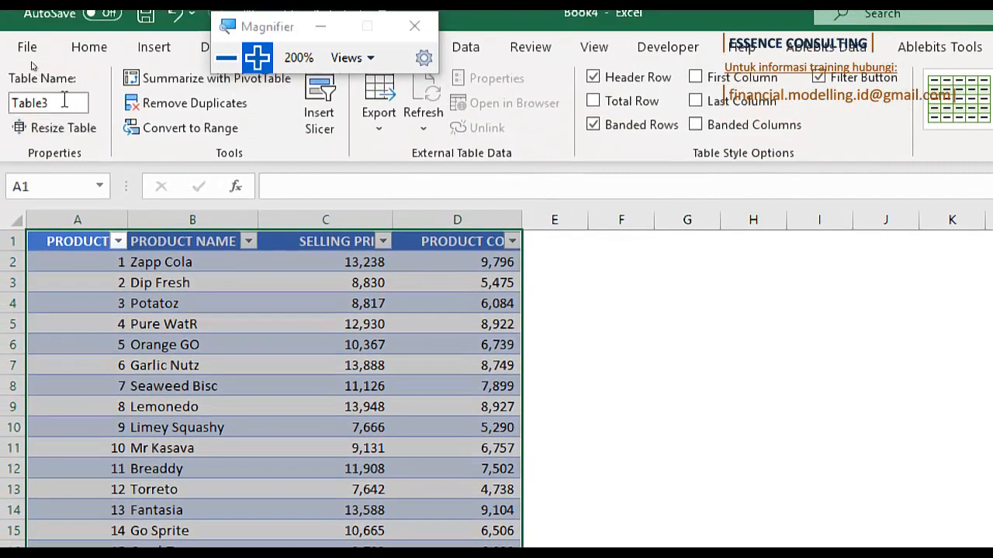
Rename the Product sheet's table as TblProduct.
left_click(65, 101)
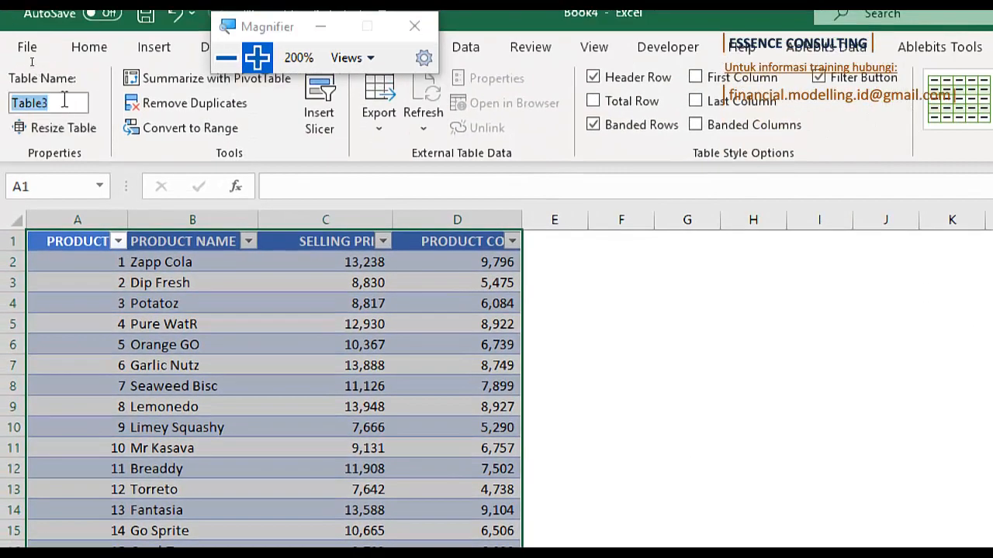
type("Tbl")
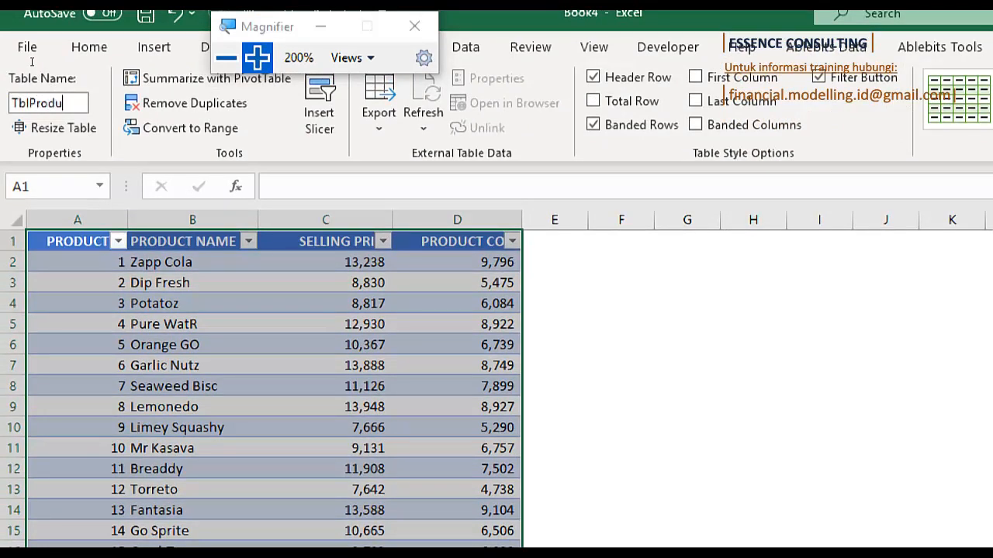
key("Return")
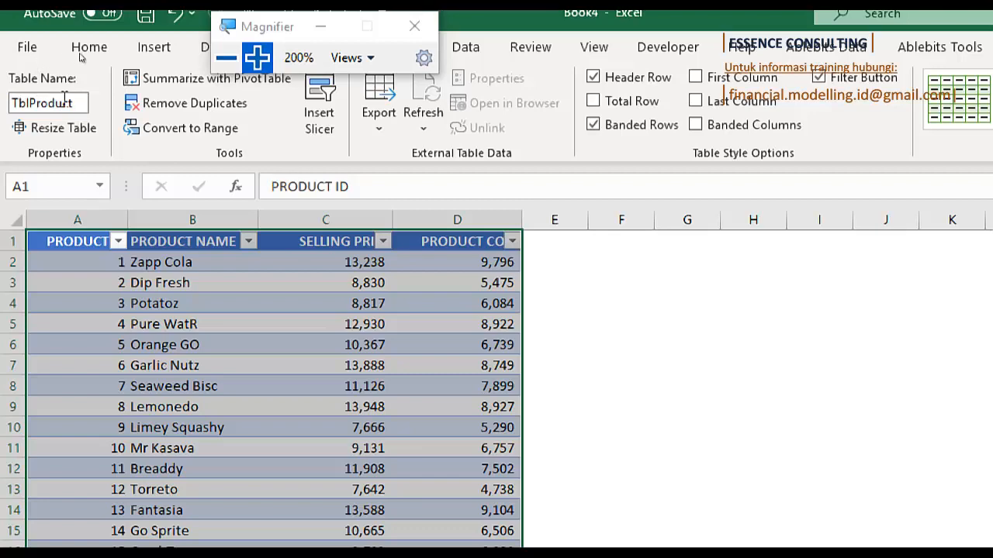
left_click(226, 57)
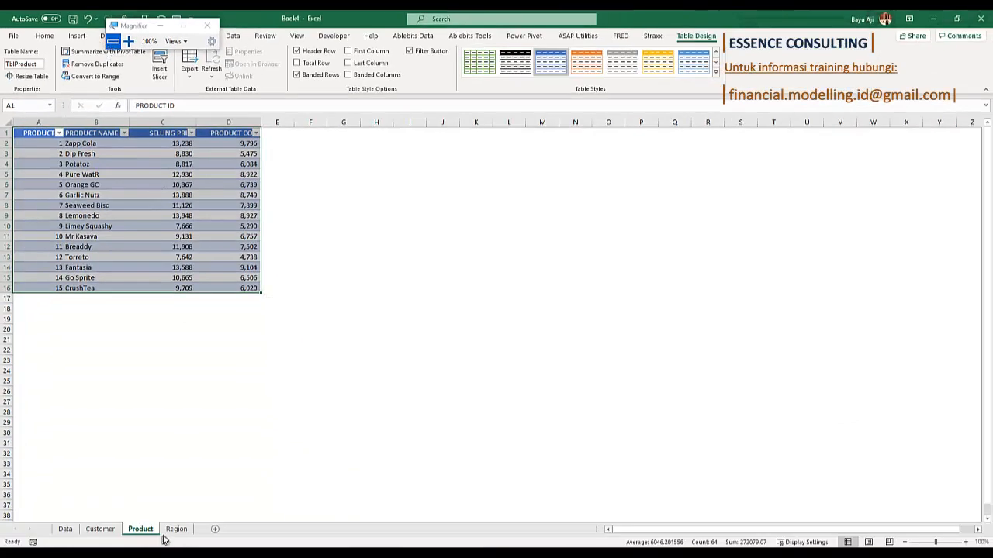
Convert the region list in A1:B6 on the Region sheet into a table with headers.
left_click(173, 531)
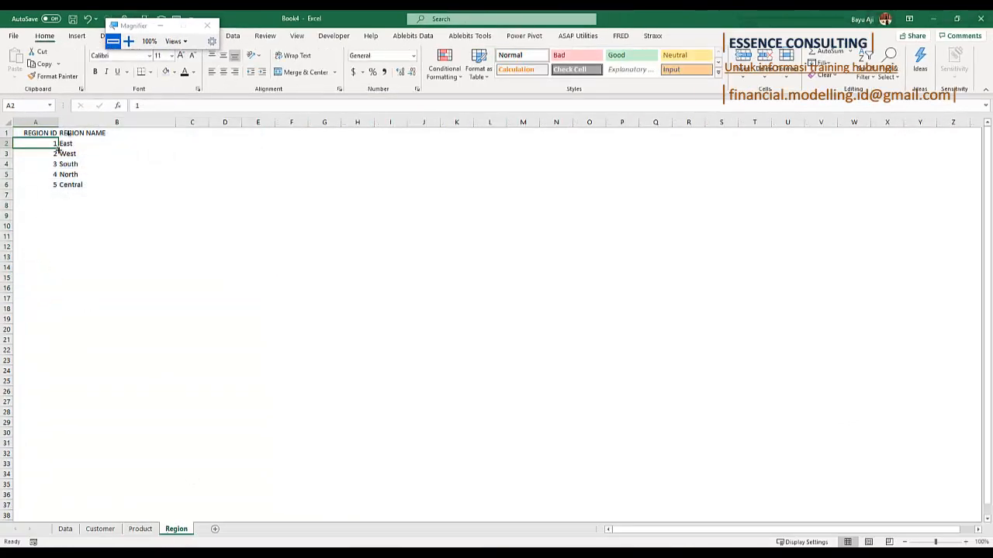
left_click(128, 41)
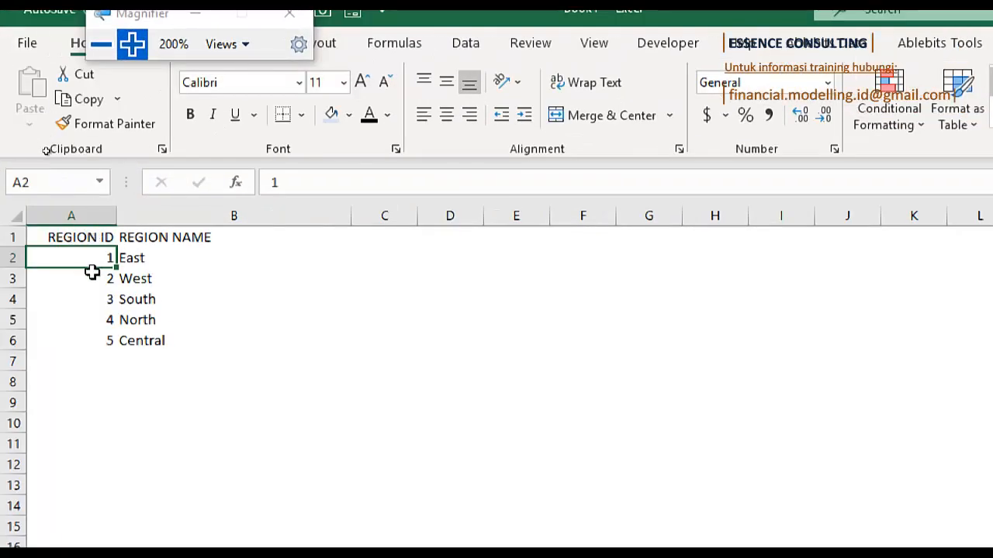
key("ctrl+t")
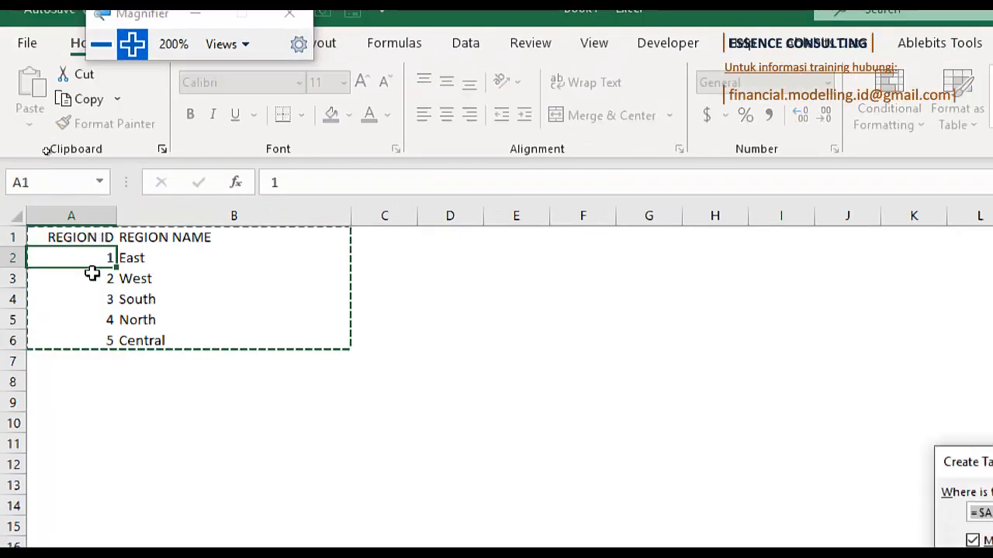
key("Return")
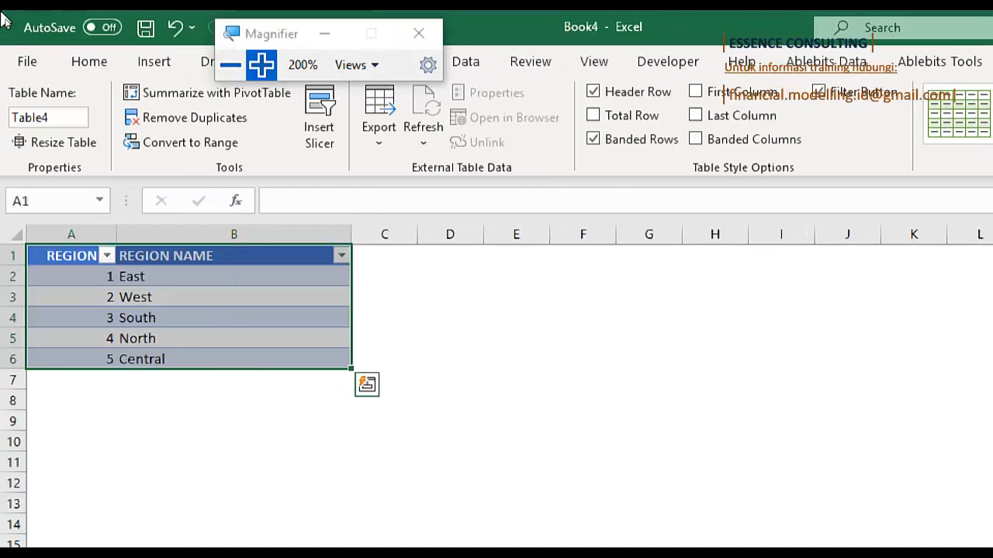
Rename the Region sheet's table as TblRegion and return to the Data sheet.
left_click(52, 117)
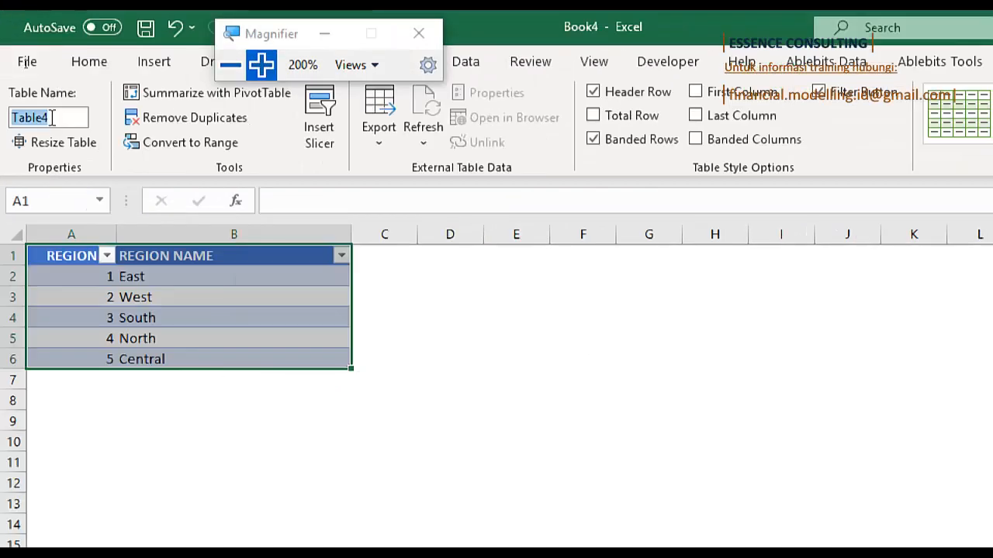
type("TblRegion")
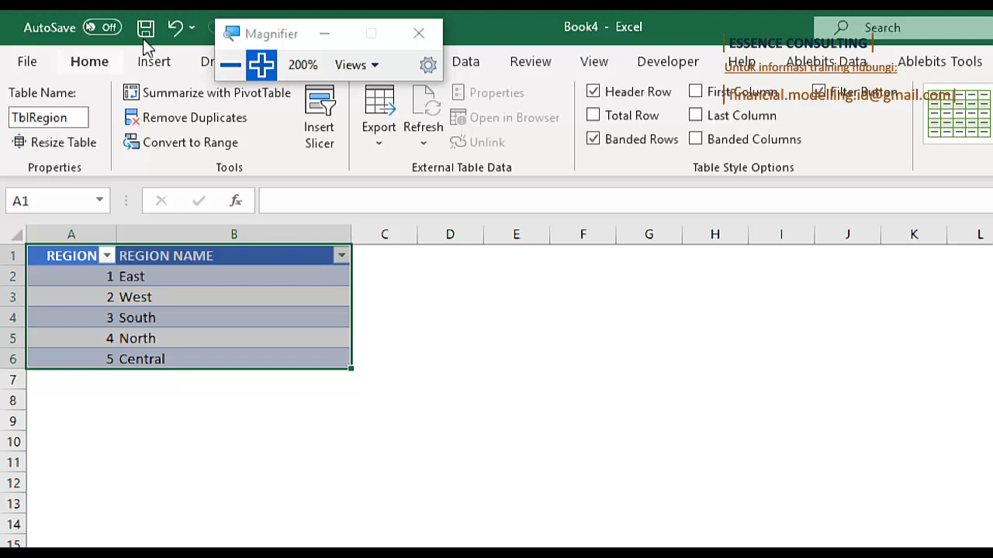
key("Return")
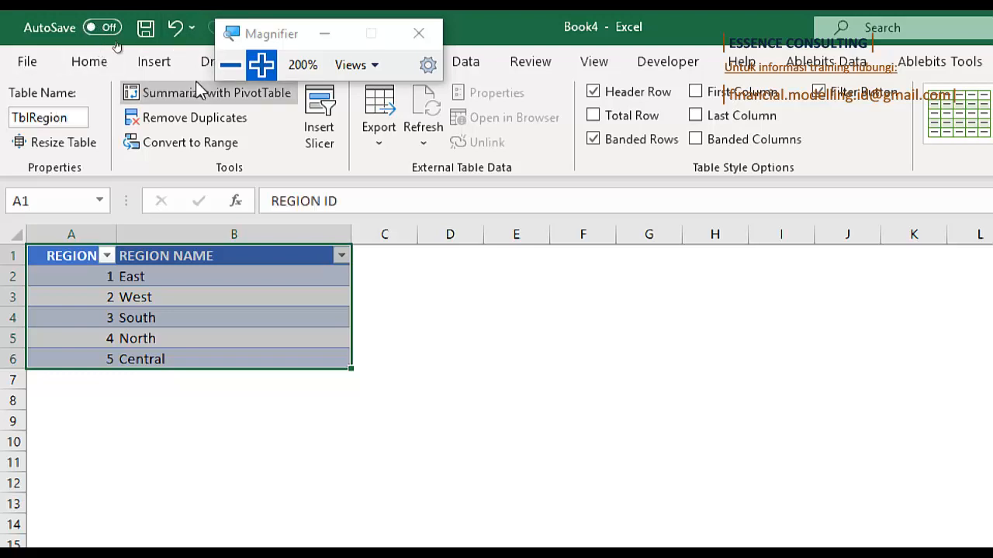
left_click(230, 64)
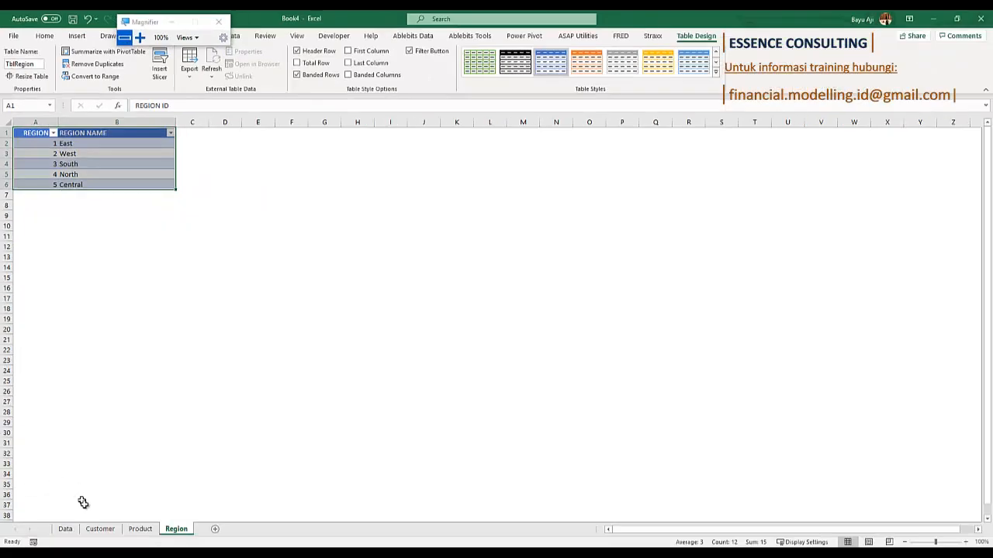
left_click(69, 531)
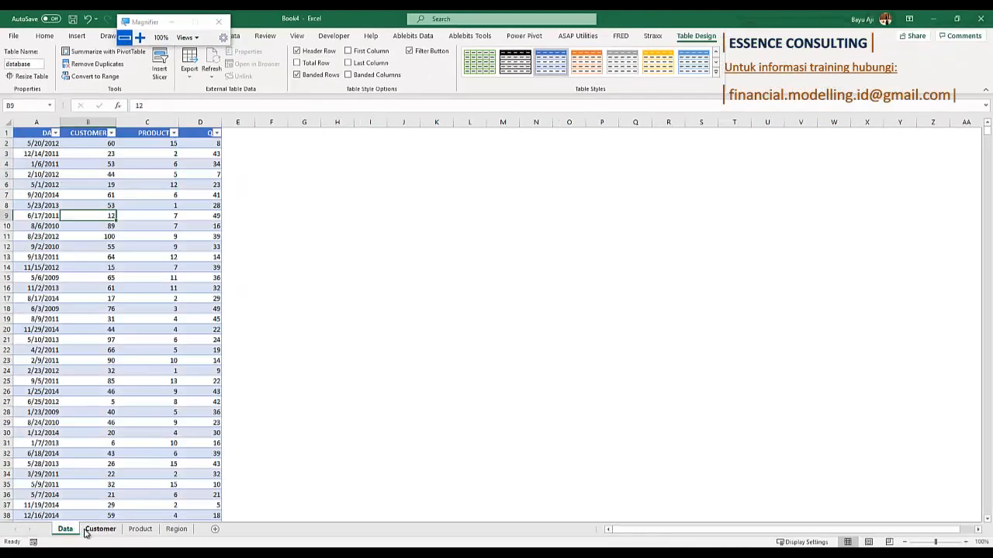
Check the Customer sheet, then insert a new table column before PRODUCT ID on the Data sheet.
left_click(93, 532)
left_click(111, 321)
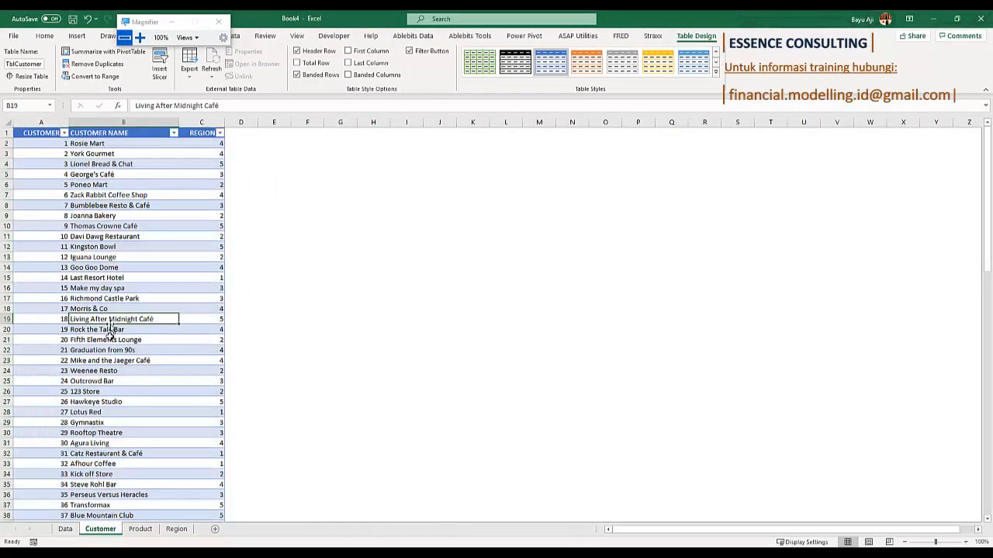
left_click(65, 529)
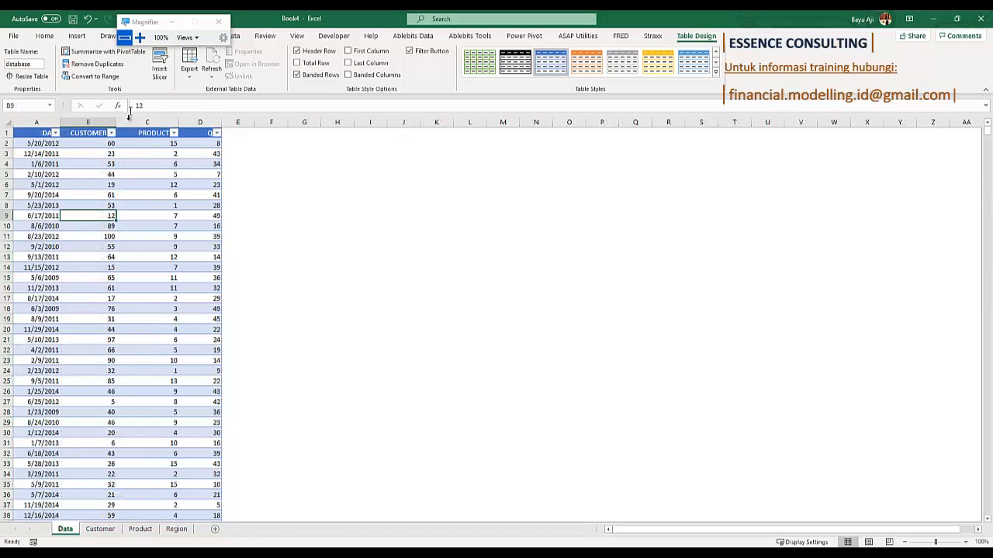
left_click(129, 154)
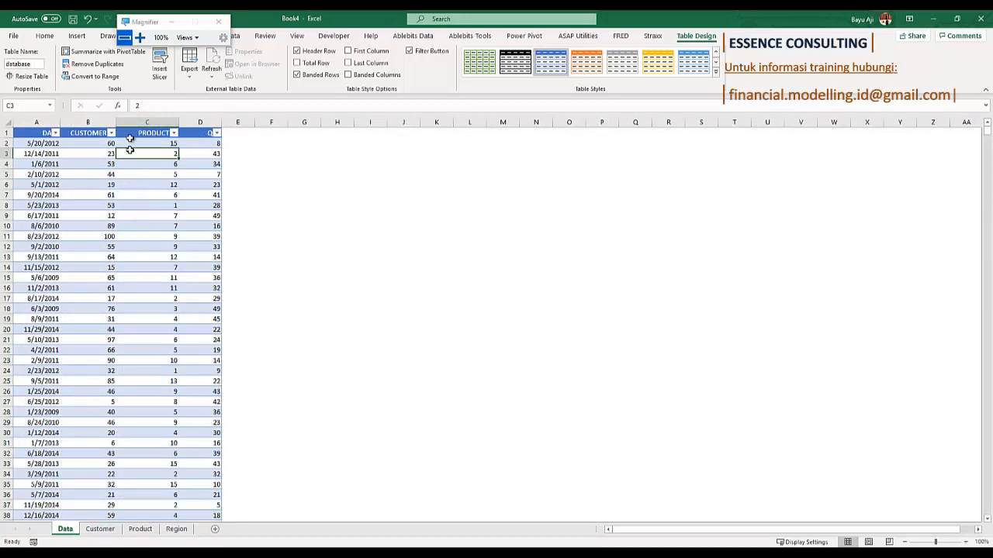
left_click(130, 143)
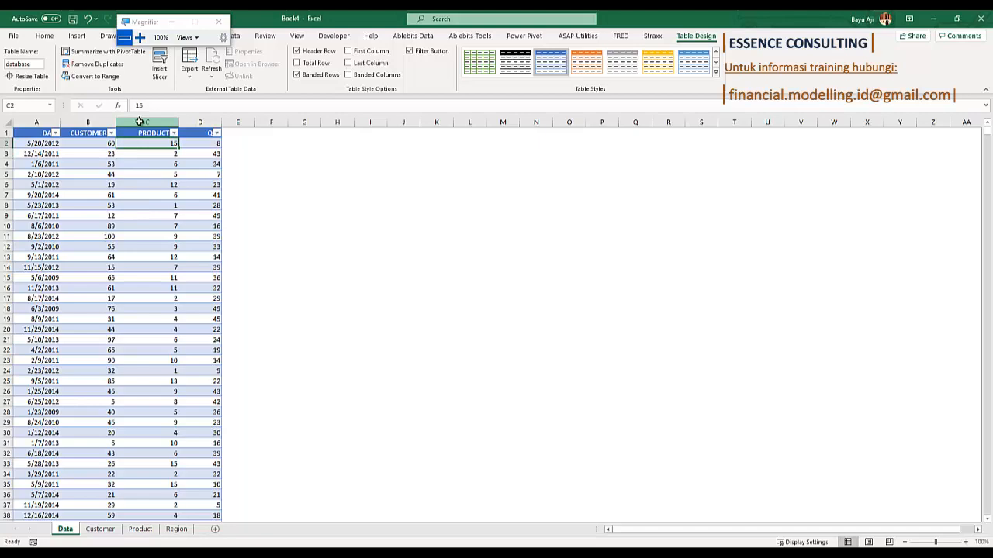
left_click(139, 122)
right_click(141, 122)
left_click(182, 206)
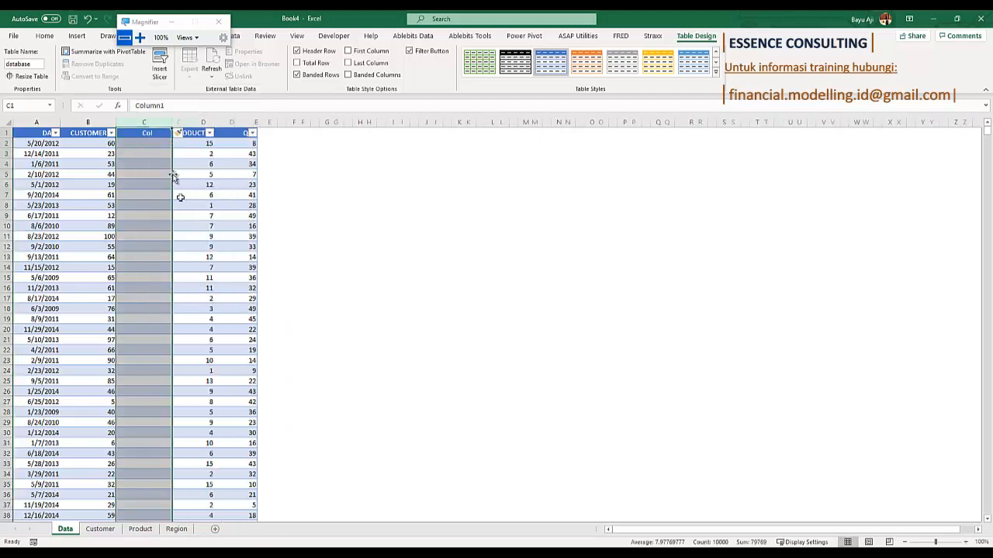
Copy the CUSTOMER NAME header from the Customer sheet into C1 of the Data sheet and fit the column width.
left_click(101, 529)
left_click(133, 133)
left_click(133, 133)
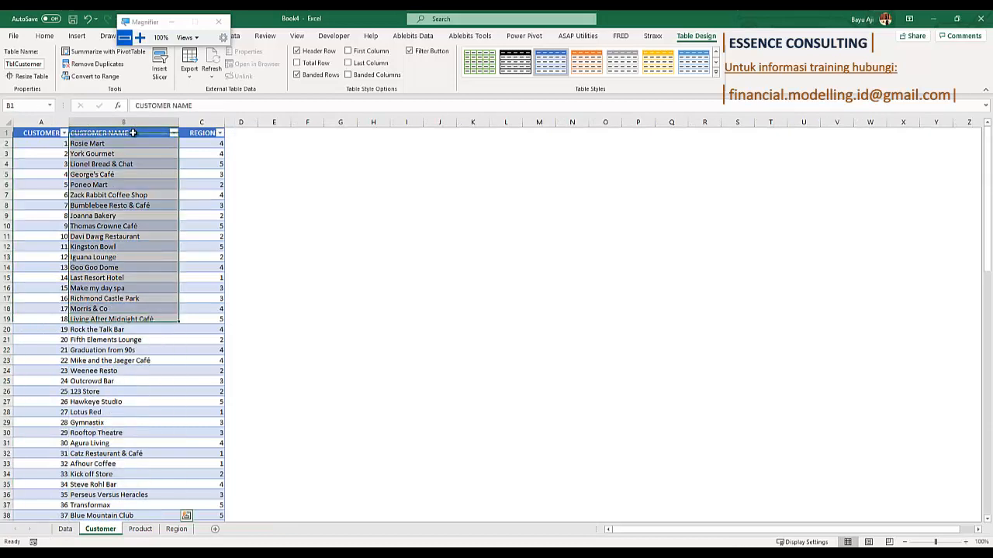
key("ctrl+c")
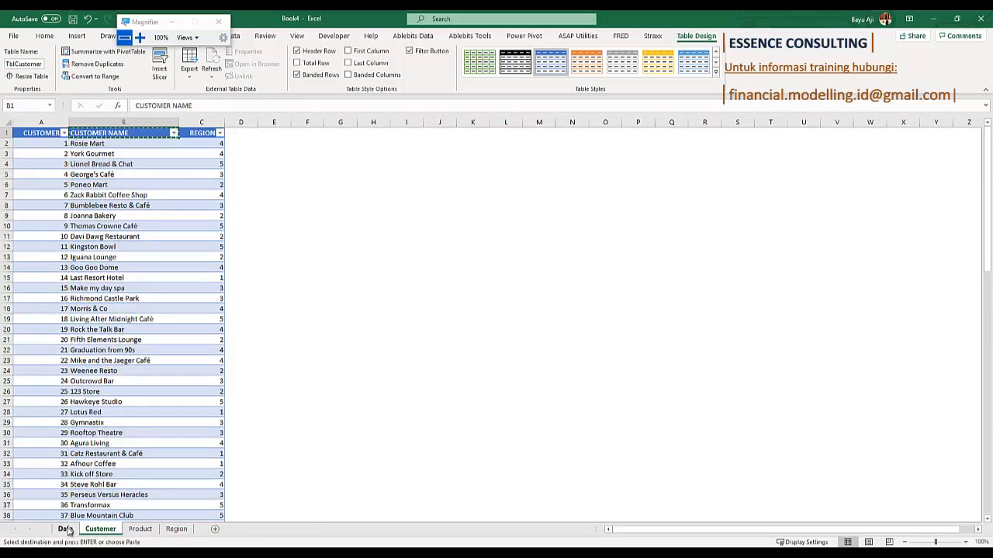
left_click(65, 529)
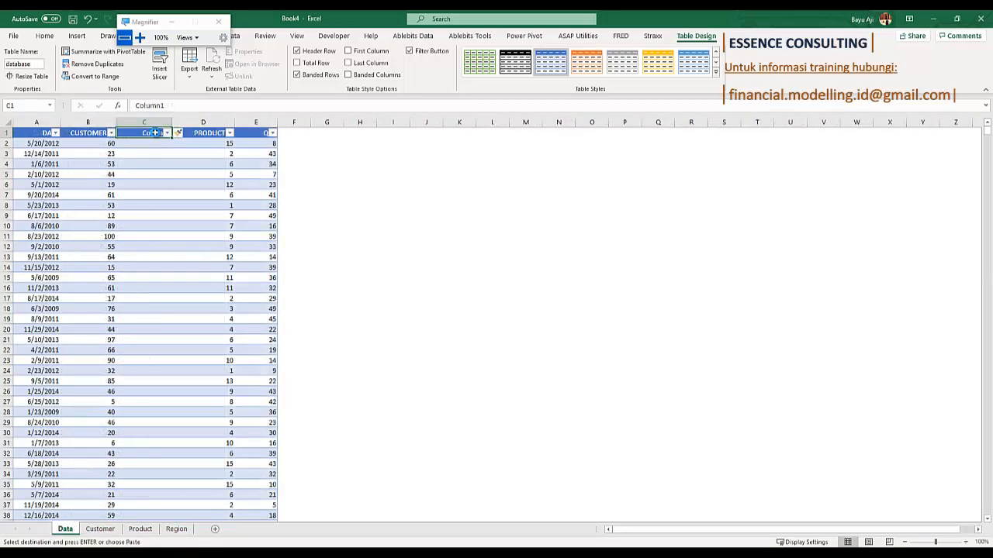
key("ctrl+v")
double_click(173, 121)
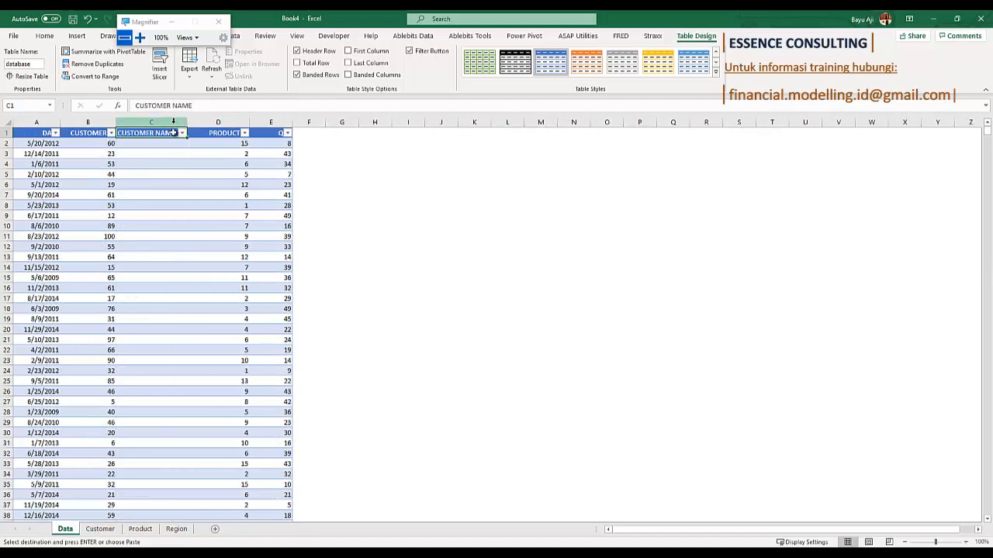
Start a VLOOKUP formula in C2 of the Data sheet with the row's CUSTOMER ID as the lookup value.
left_click(161, 147)
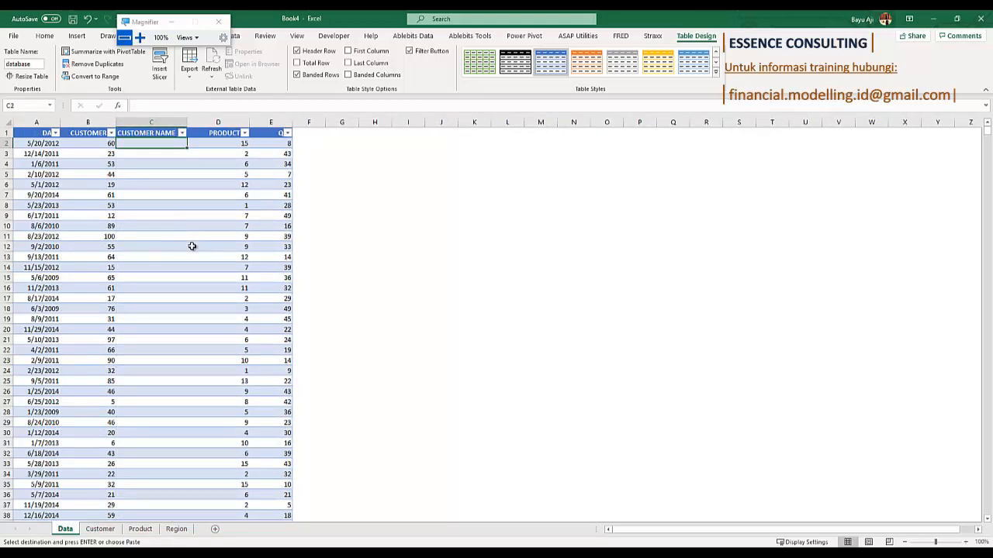
left_click(140, 37)
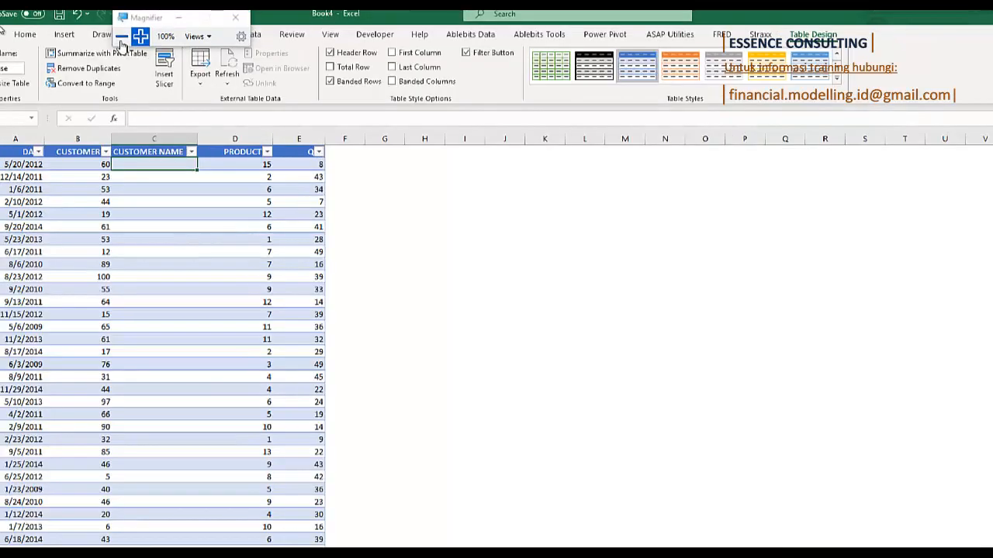
type("=vlo")
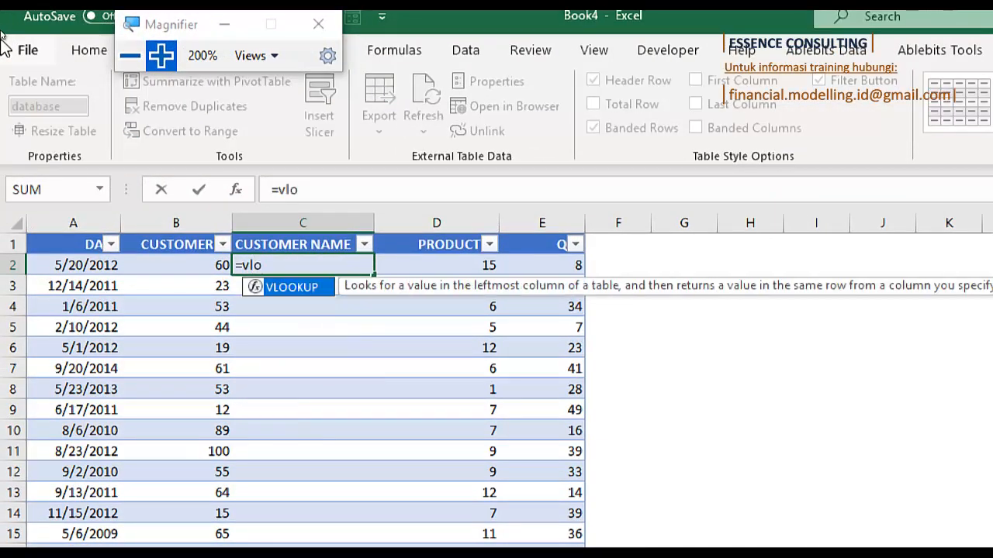
key("Tab")
key("Left")
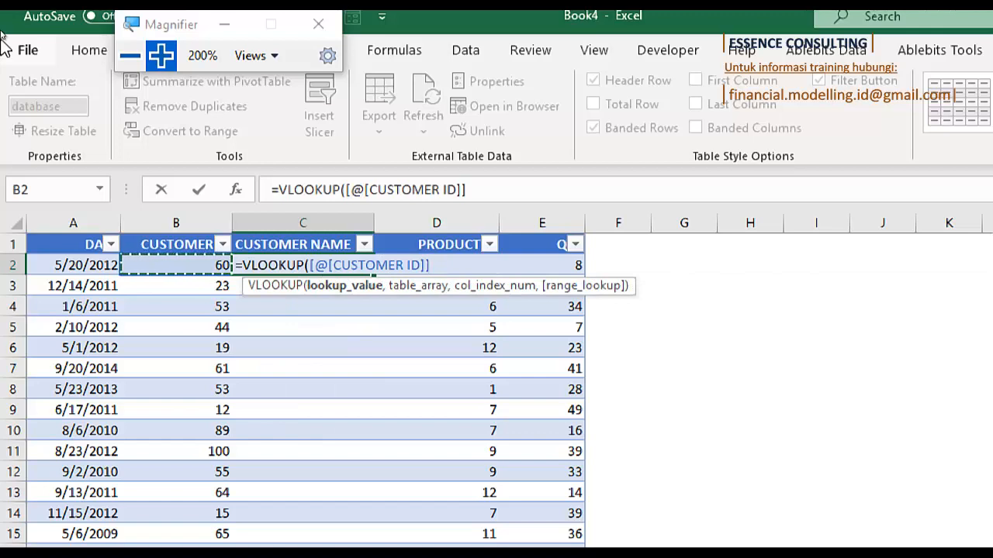
type(",")
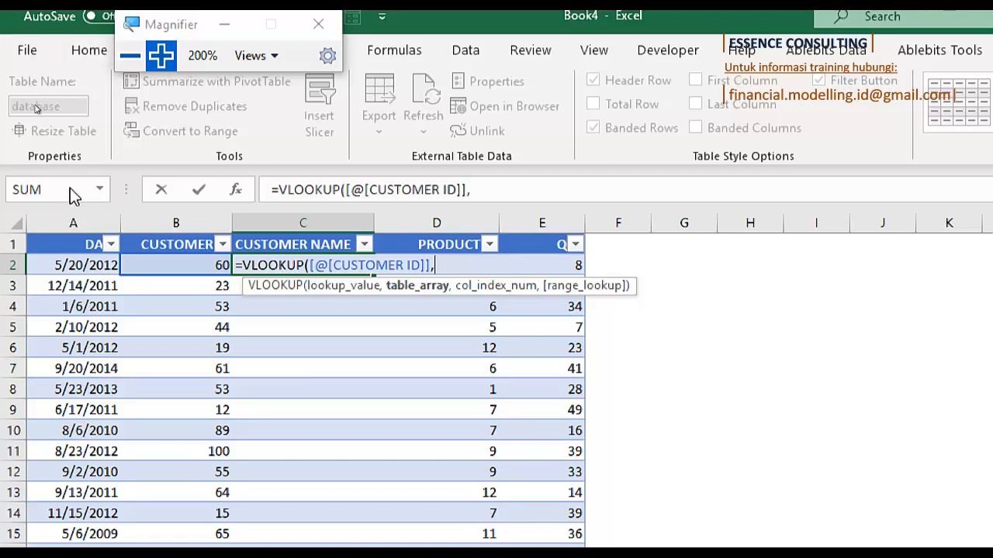
Use the whole TblCustomer table on the Customer sheet as the lookup's table array.
left_click(130, 55)
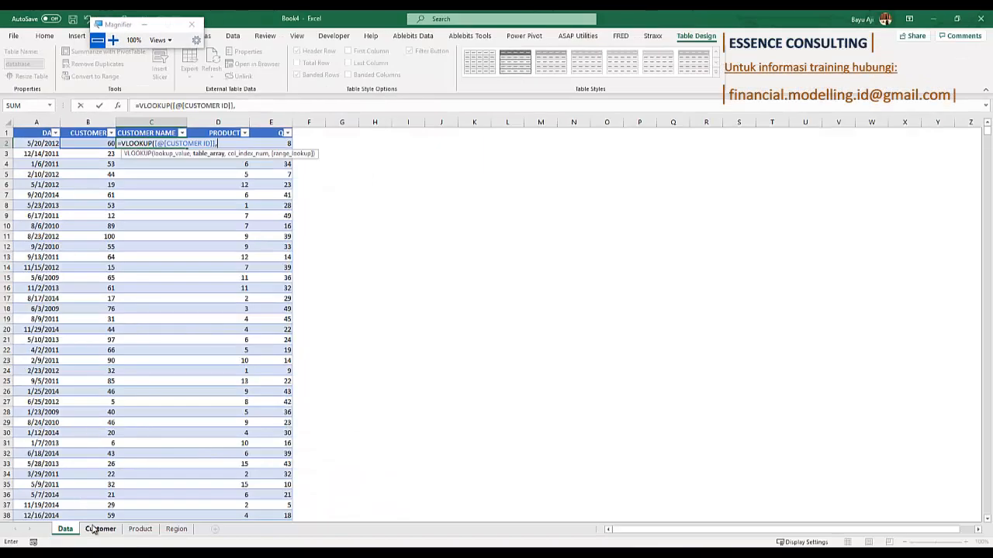
left_click(101, 529)
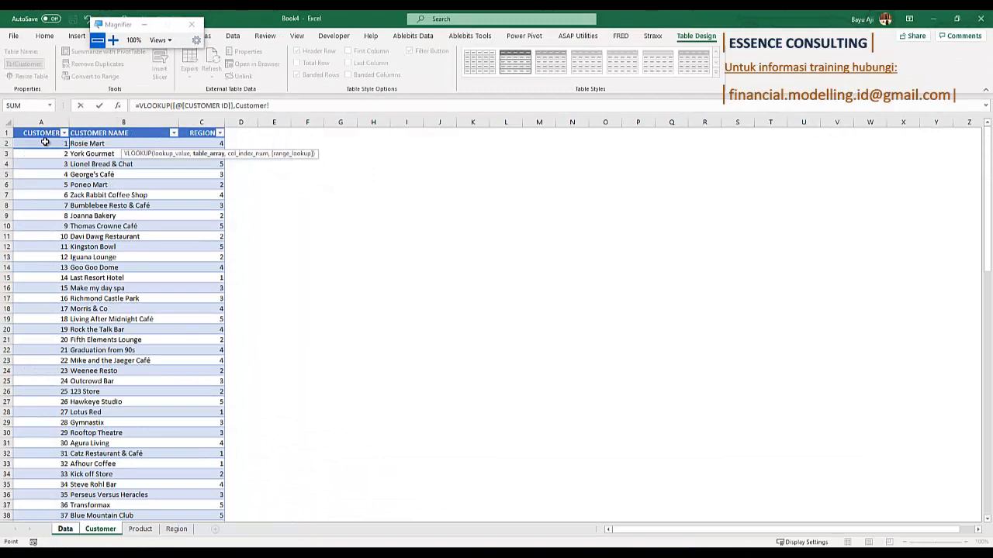
left_click_drag(45, 142, 143, 188)
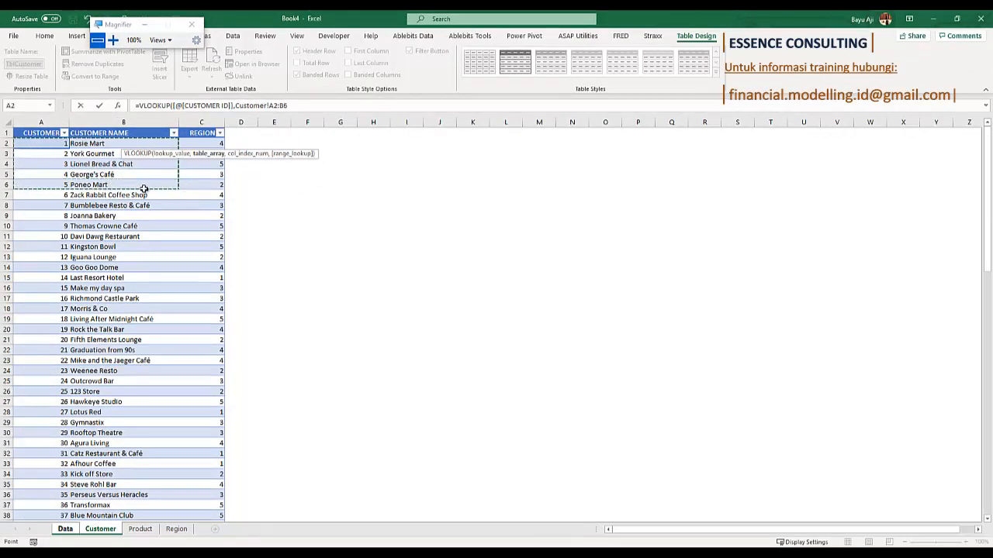
key("shift+Right")
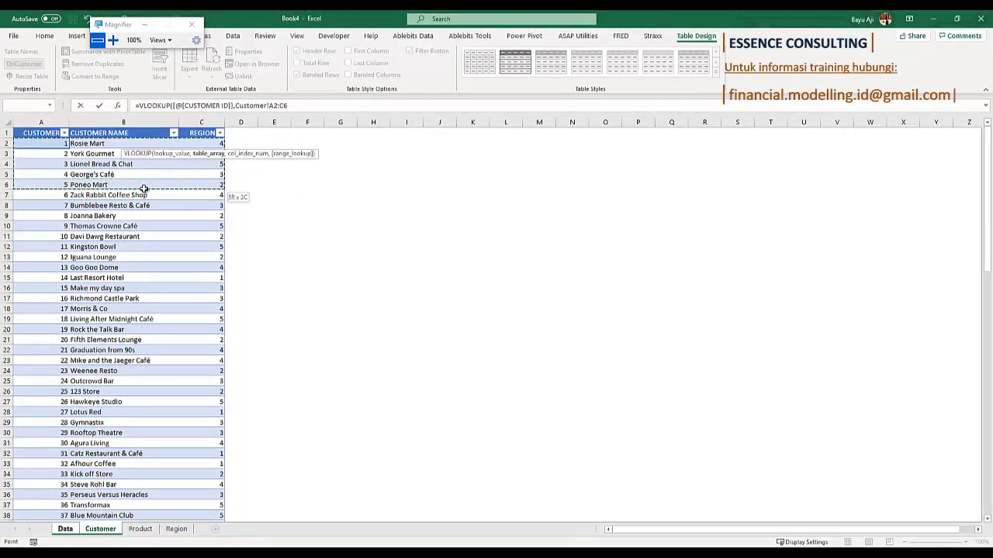
key("ctrl+shift+Down")
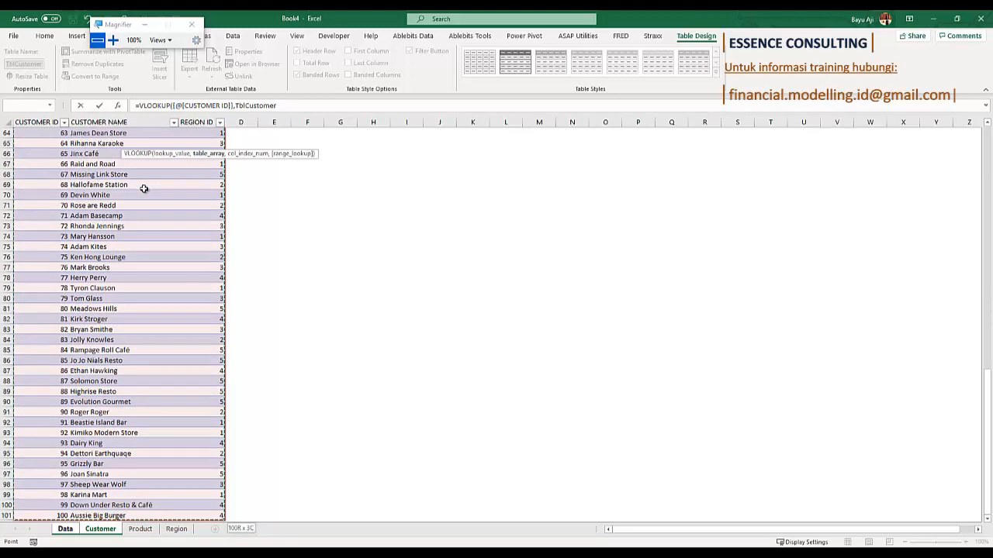
left_click(112, 39)
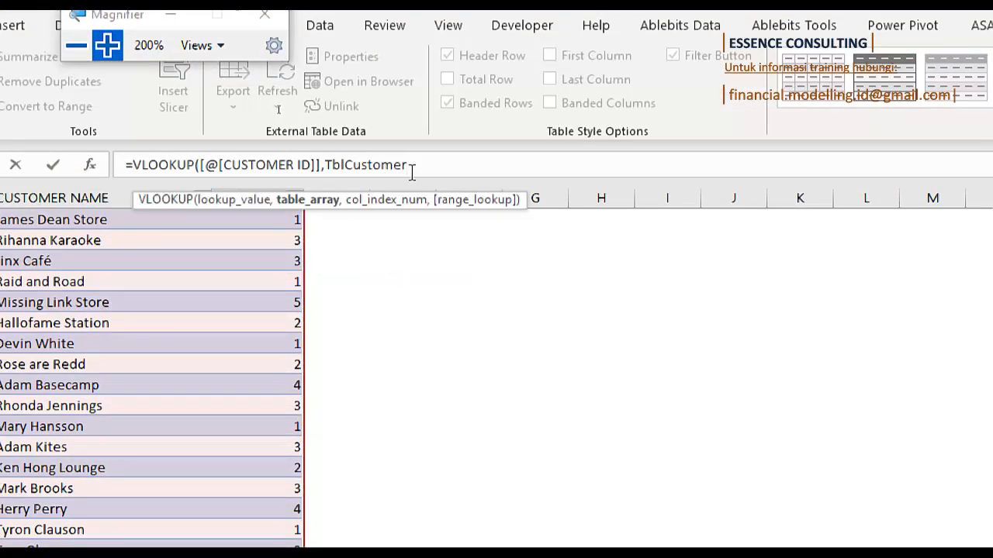
Complete the VLOOKUP with column index 2 and range lookup 0, and enter it for the CUSTOMER NAME column.
type(",")
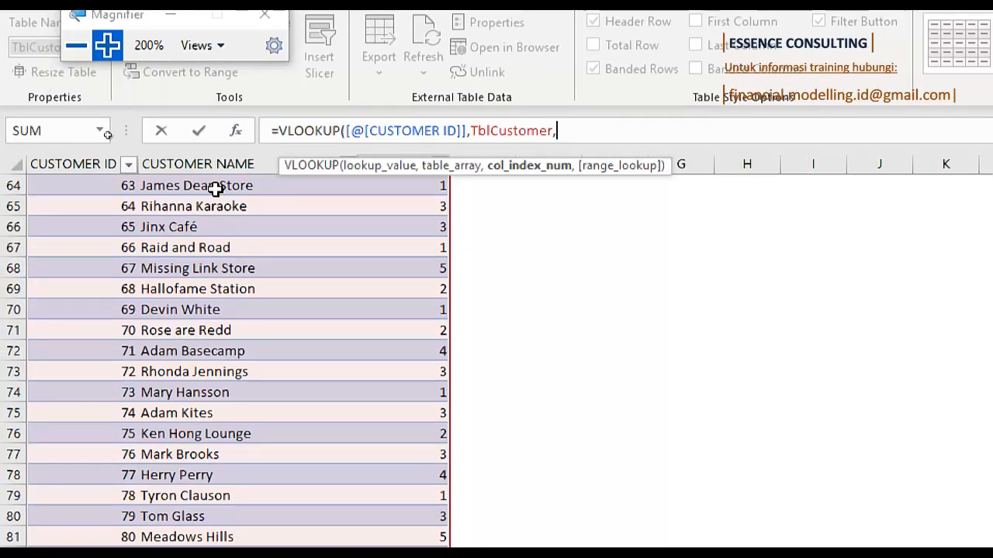
type("2,0")
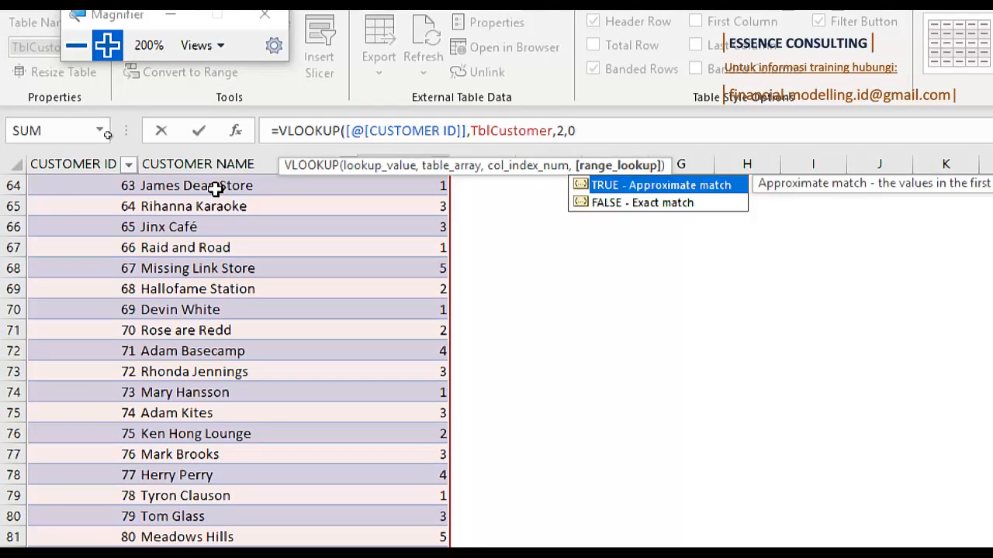
type(")")
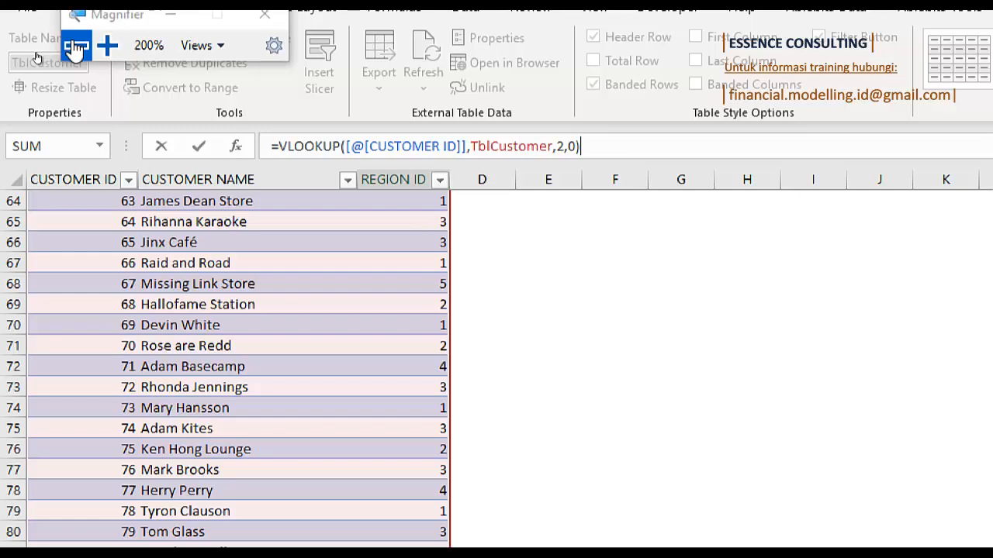
left_click(76, 45)
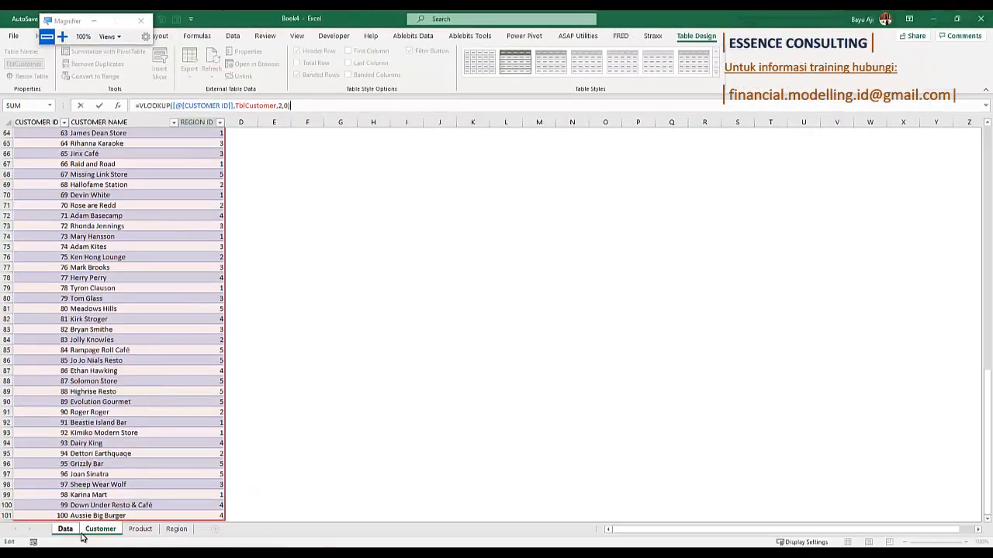
key("Return")
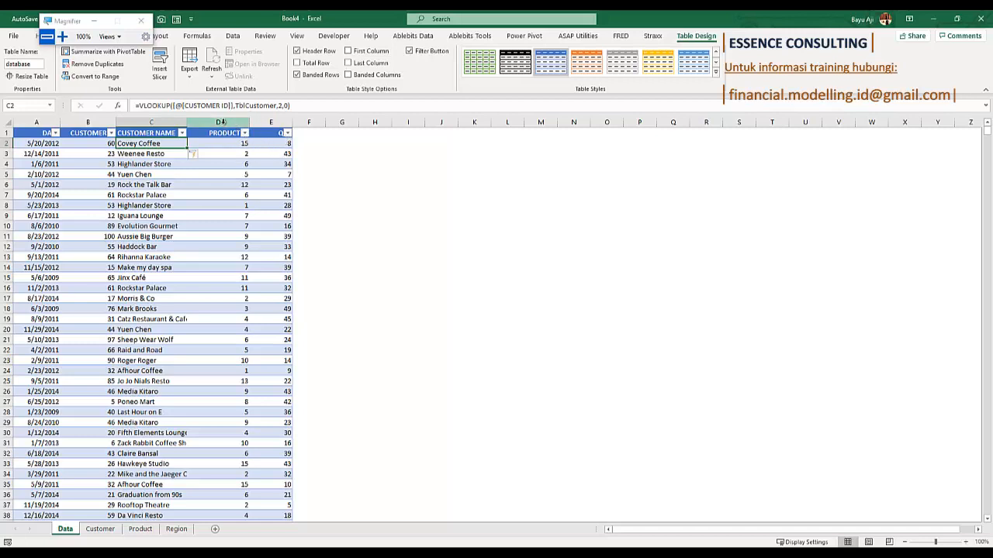
Insert another table column between CUSTOMER NAME and PRODUCT ID on the Data sheet.
left_click(225, 126)
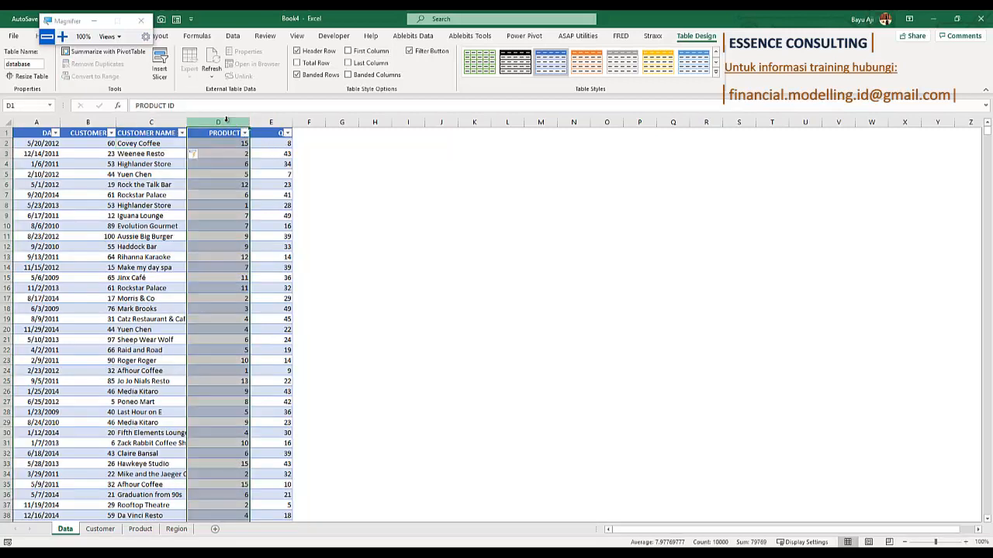
right_click(227, 130)
left_click(252, 207)
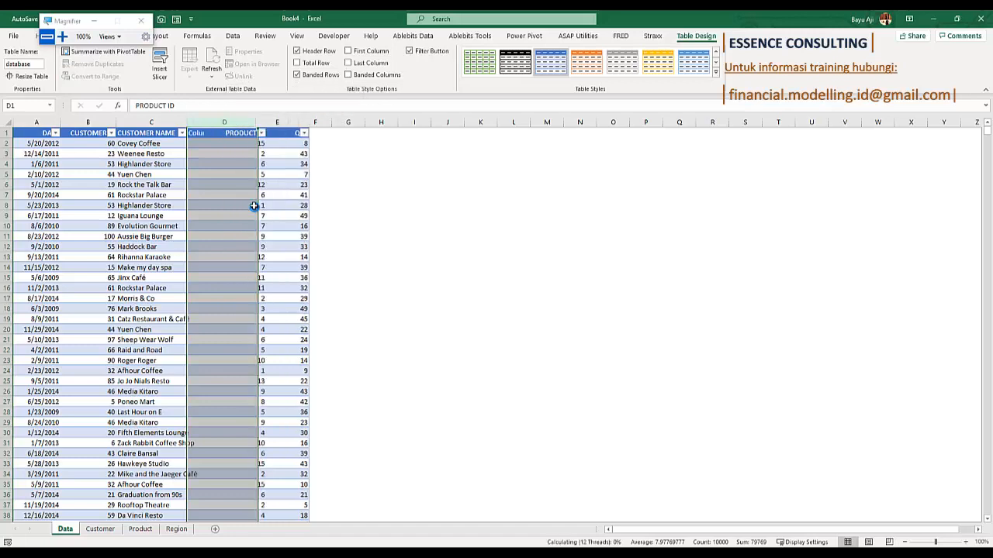
left_click(216, 132)
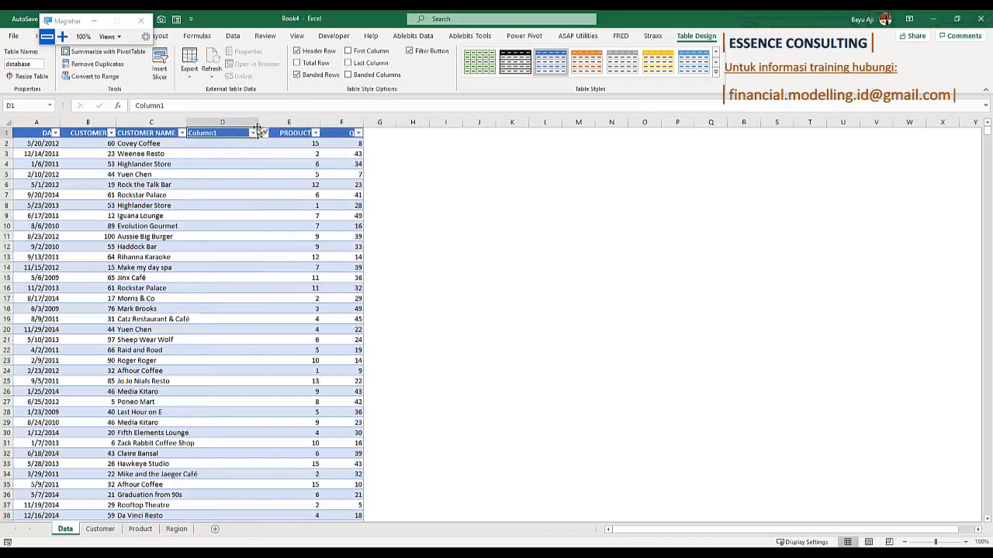
left_click(224, 123)
right_click(233, 123)
key("Escape")
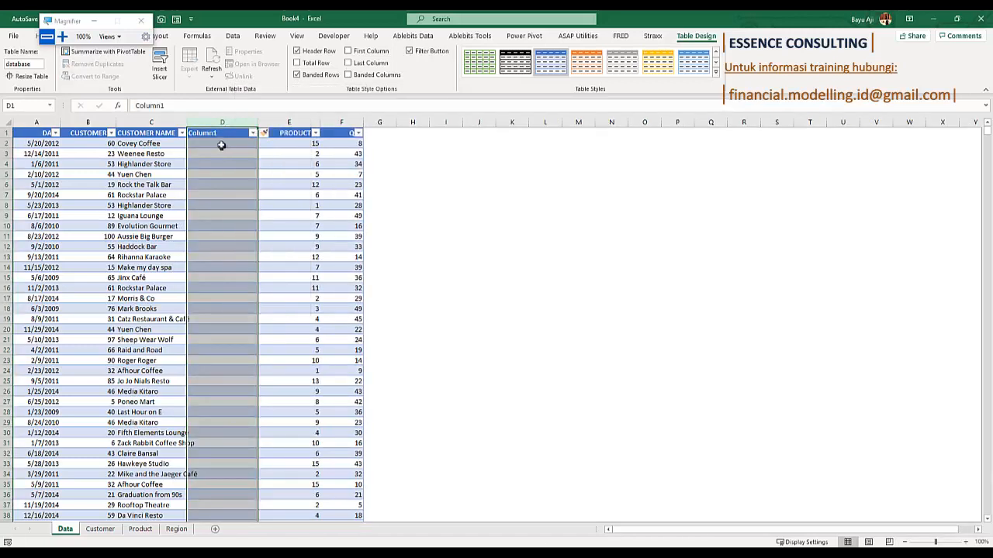
left_click(221, 146)
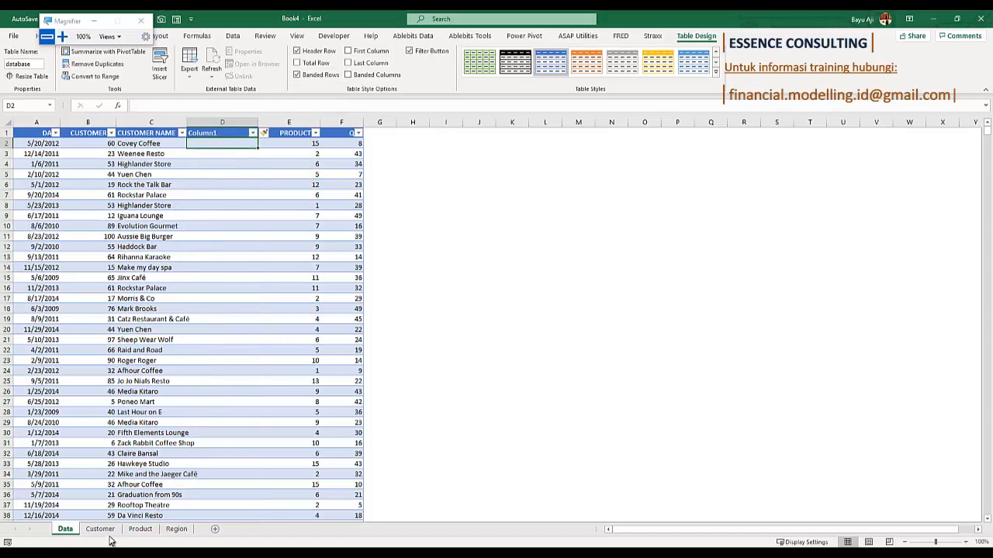
left_click(204, 135)
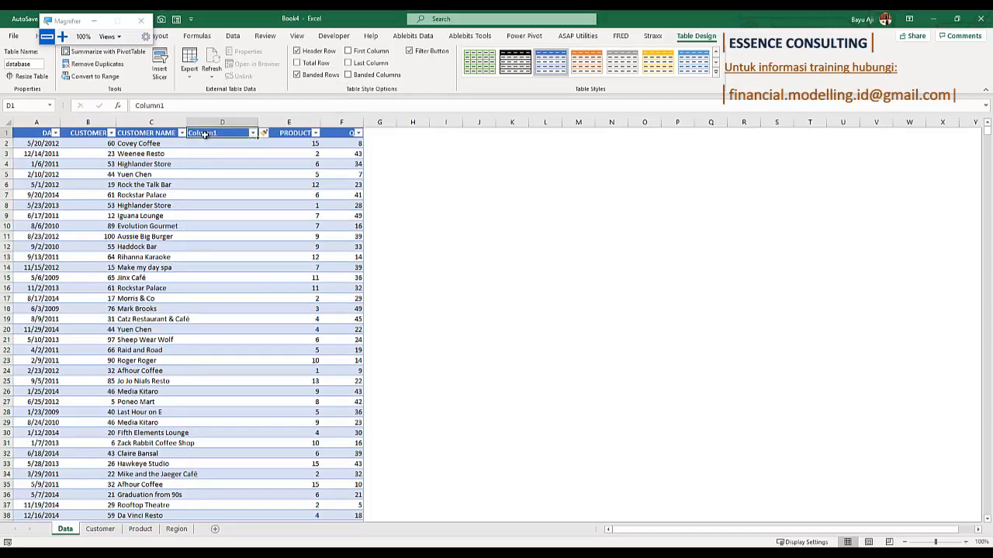
type("Regino")
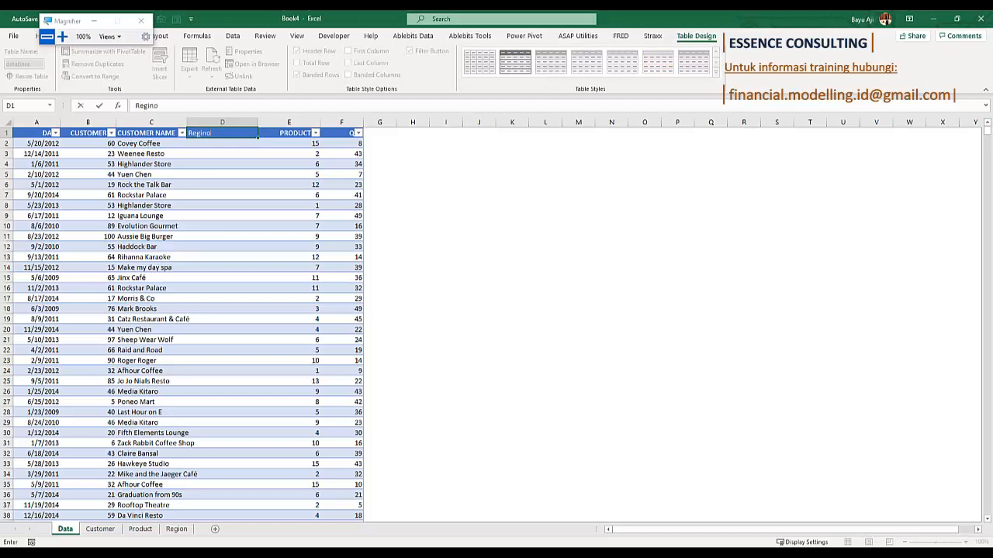
key("Escape")
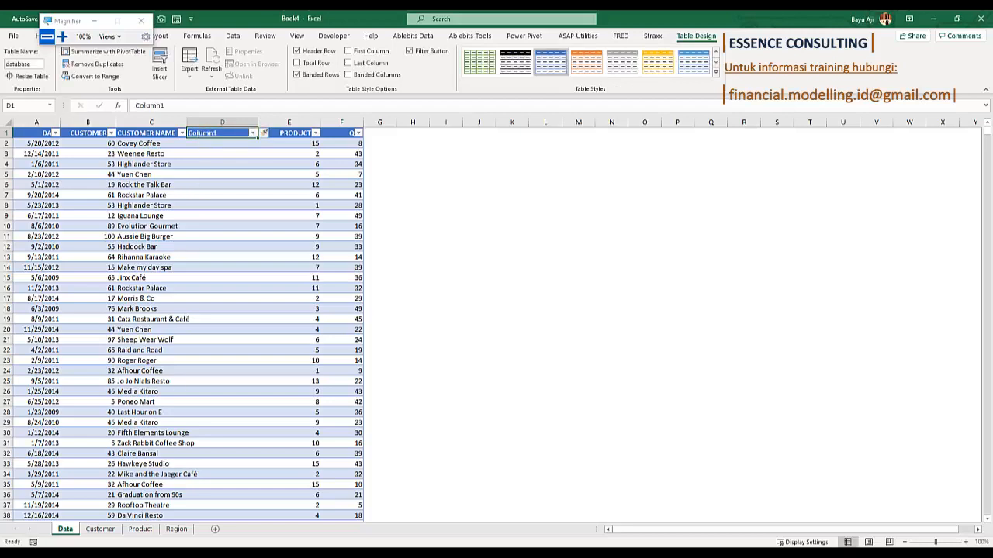
Copy the REGION NAME header from the Region sheet into D1 of the Data sheet.
left_click(100, 530)
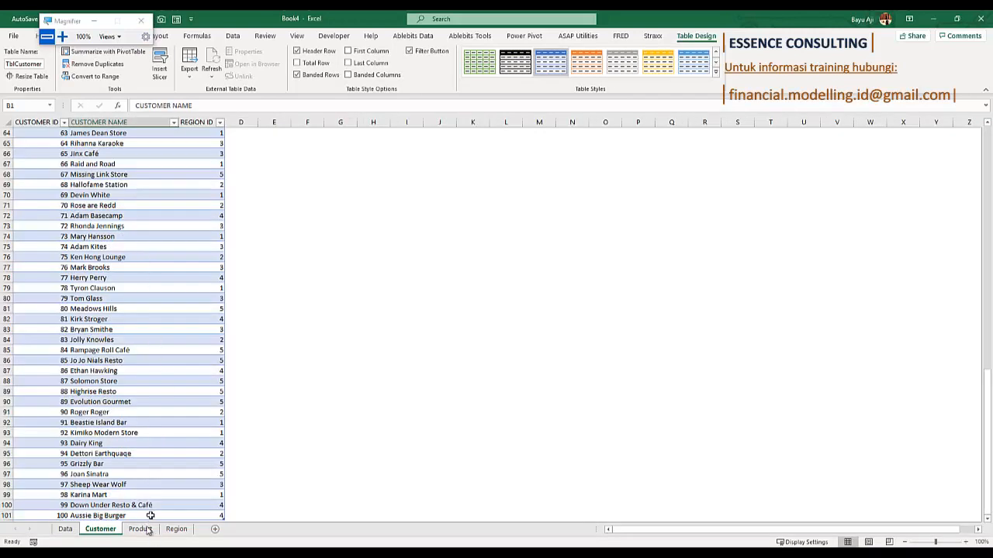
scroll(117, 411, "up", 16)
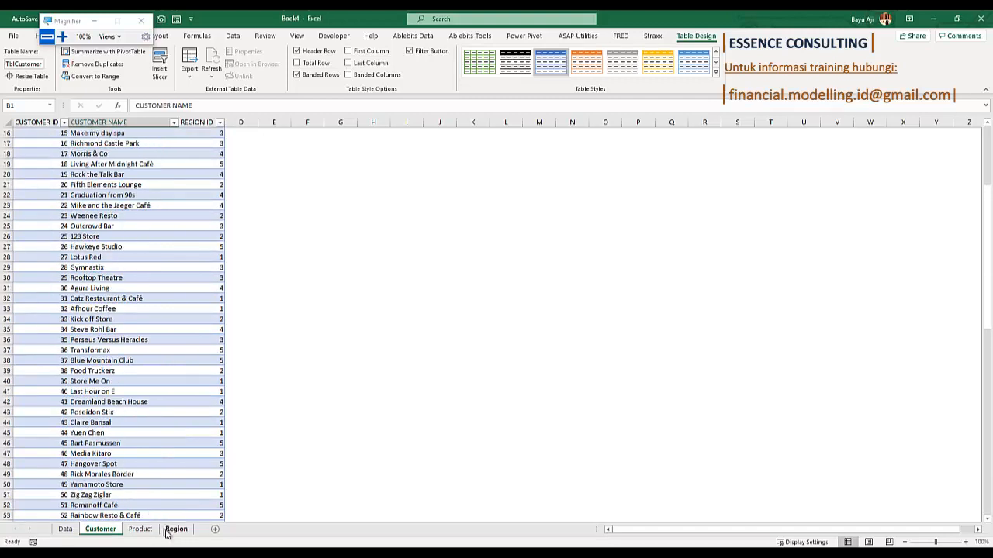
left_click(175, 530)
left_click(92, 136)
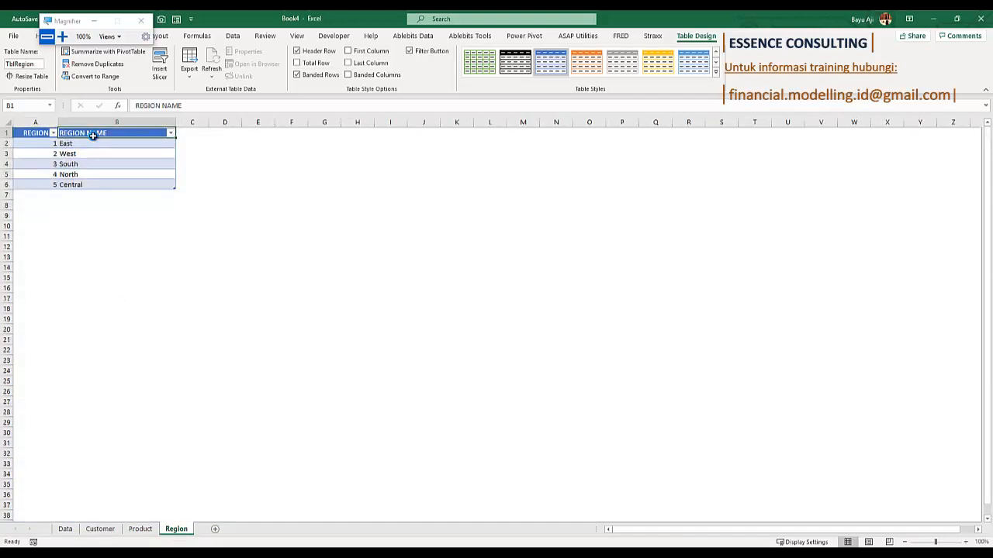
key("ctrl+c")
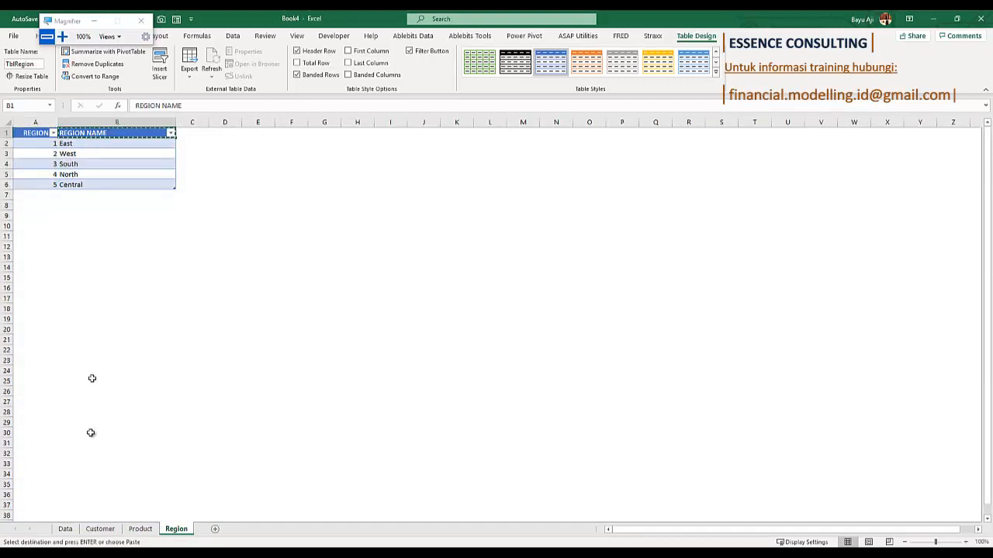
left_click(66, 529)
key("ctrl+v")
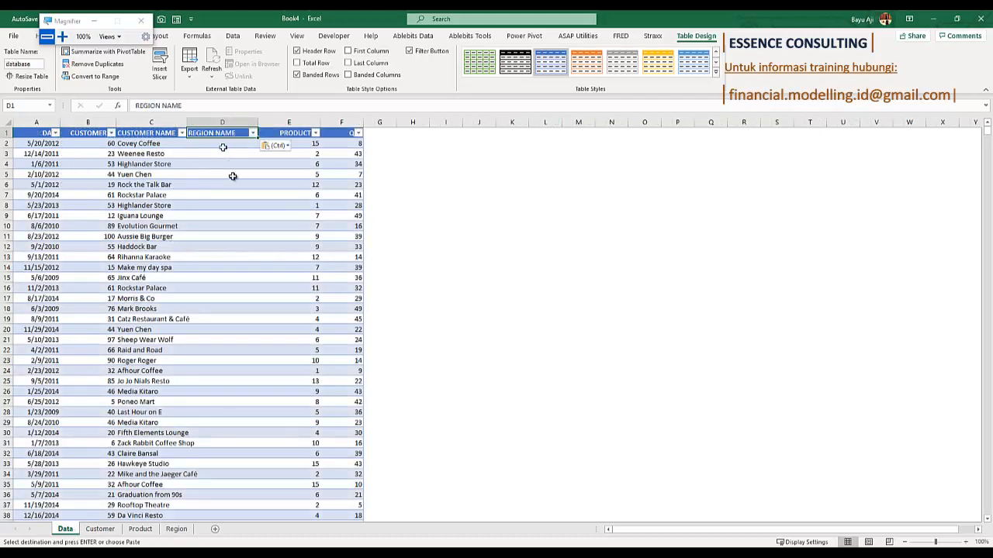
left_click(236, 206)
left_click(101, 529)
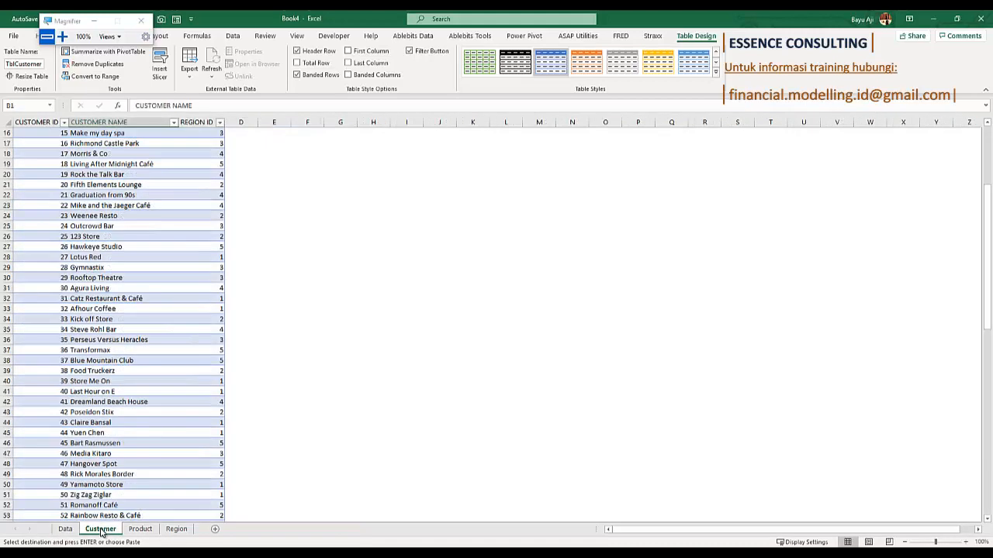
scroll(170, 249, "up", 5)
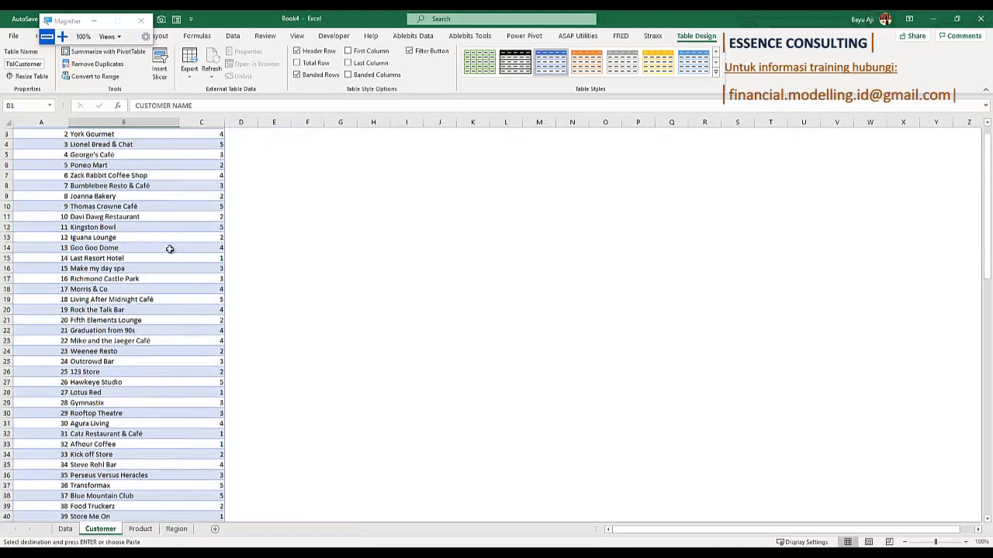
left_click(238, 138)
left_click(237, 135)
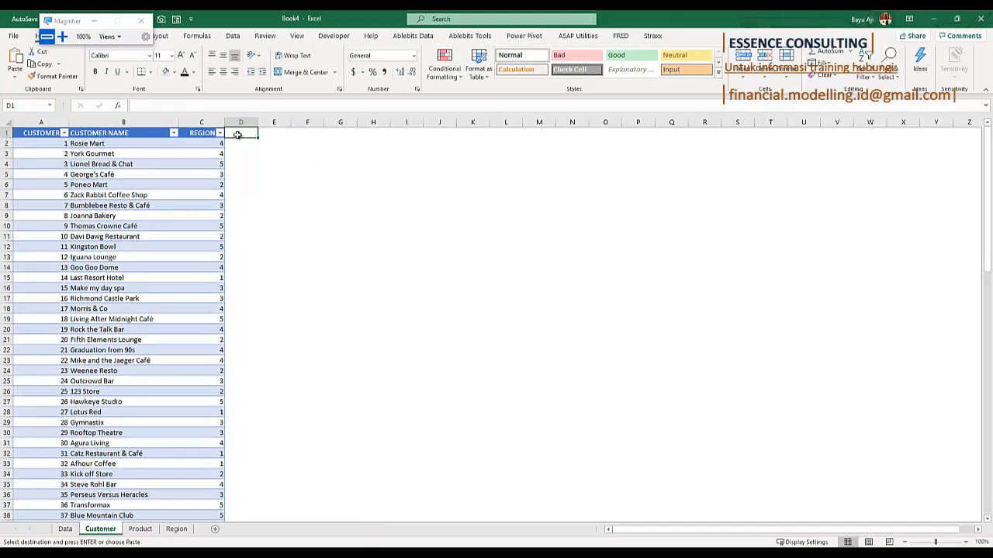
type("Re")
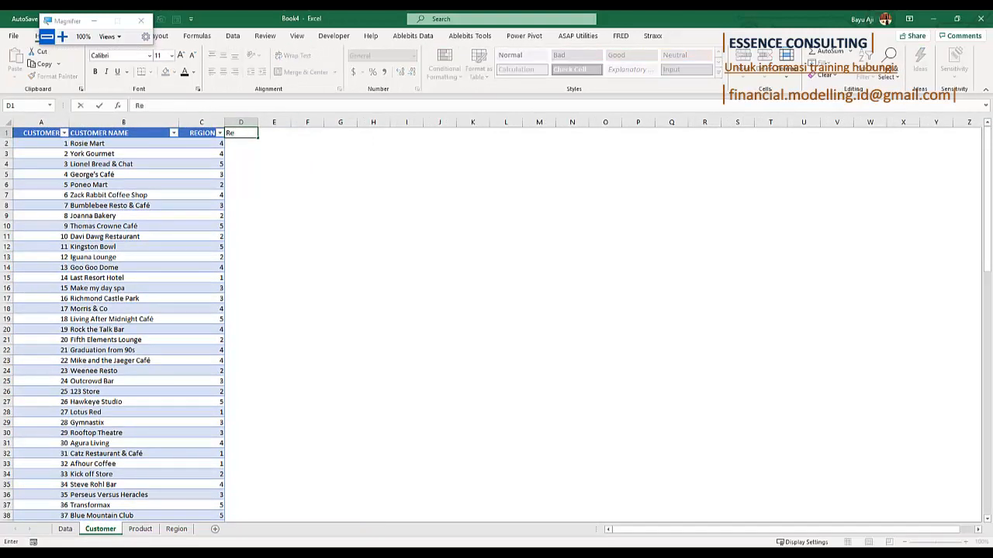
key("Escape")
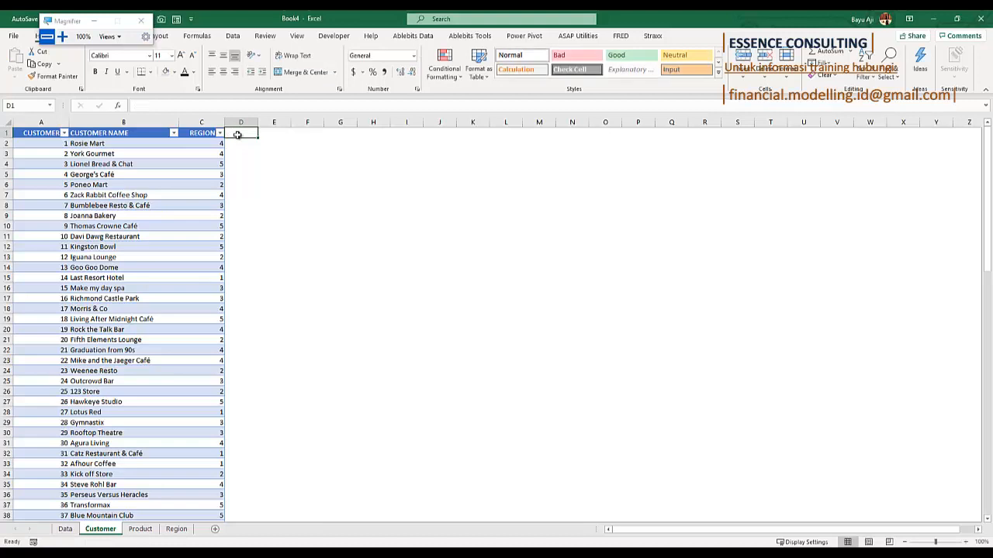
Copy the REGION NAME header from the Region sheet into D1 of the Customer sheet and widen column D to fit it.
left_click(176, 530)
right_click(95, 133)
left_click(115, 158)
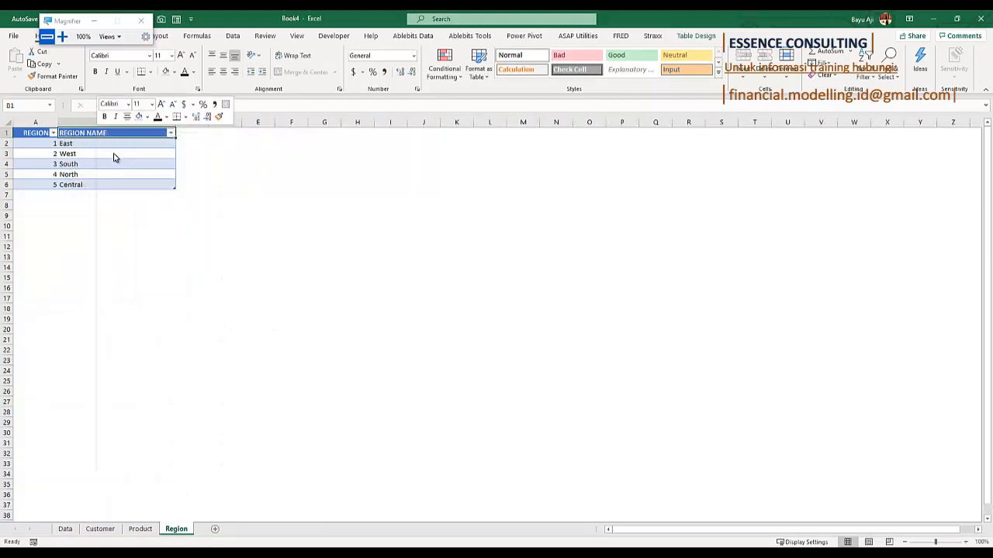
left_click(65, 529)
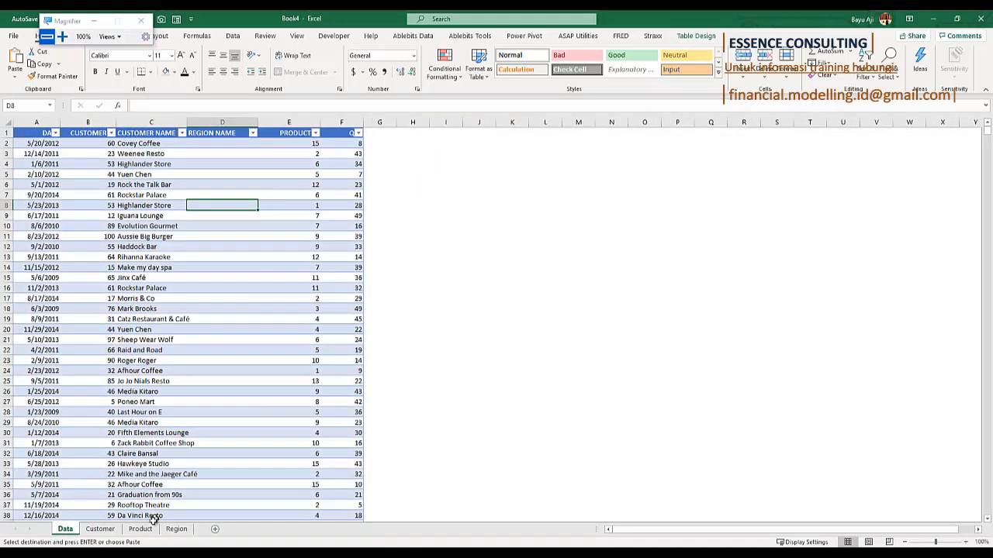
left_click(100, 529)
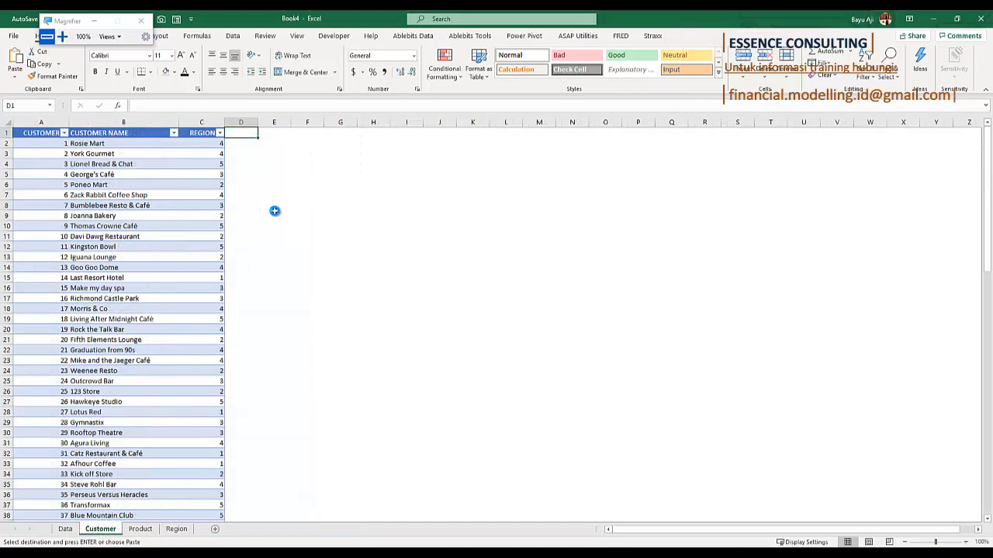
key("ctrl+v")
left_click_drag(259, 121, 289, 122)
Start a VLOOKUP formula in D2 of the Customer sheet with the row's REGION ID as the lookup value.
left_click(261, 144)
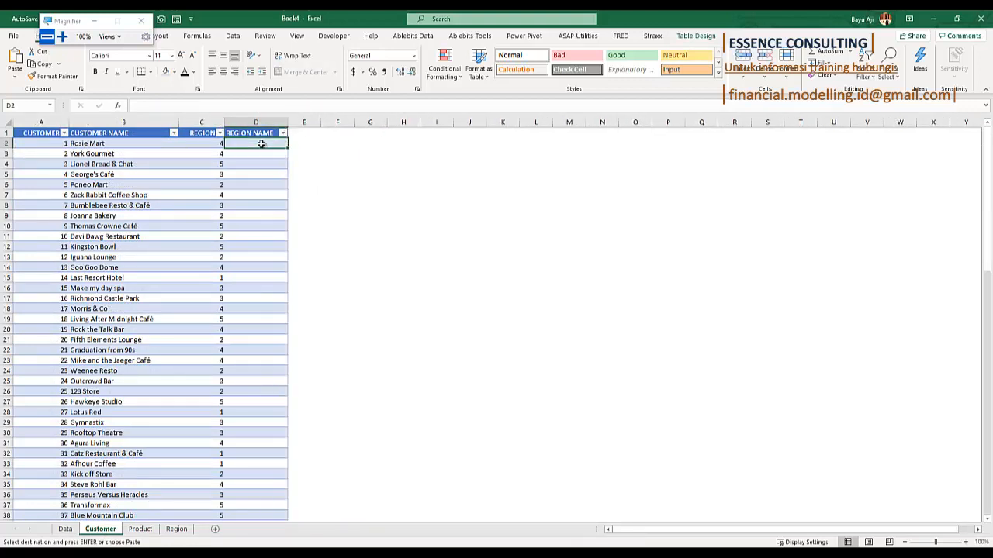
type("=vlo")
key("Tab")
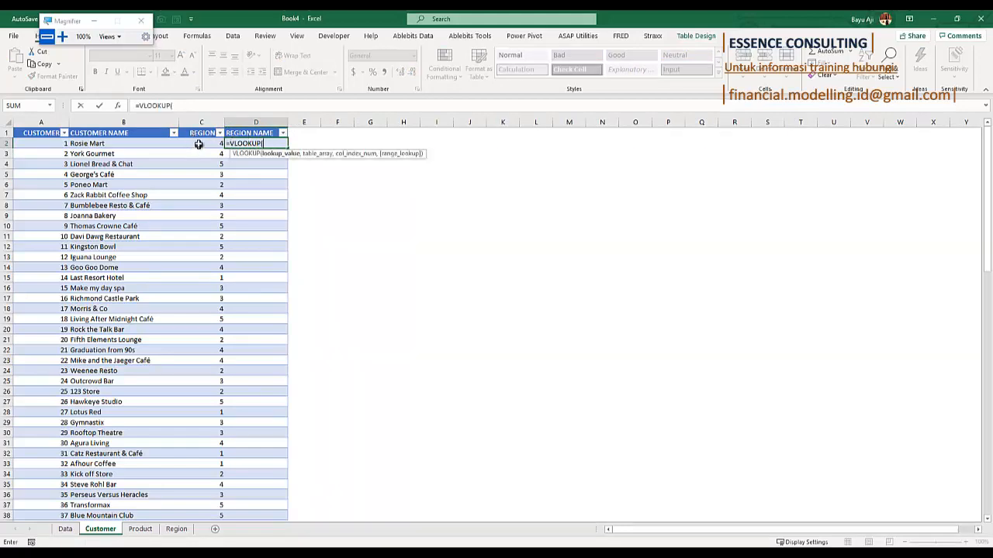
left_click(62, 36)
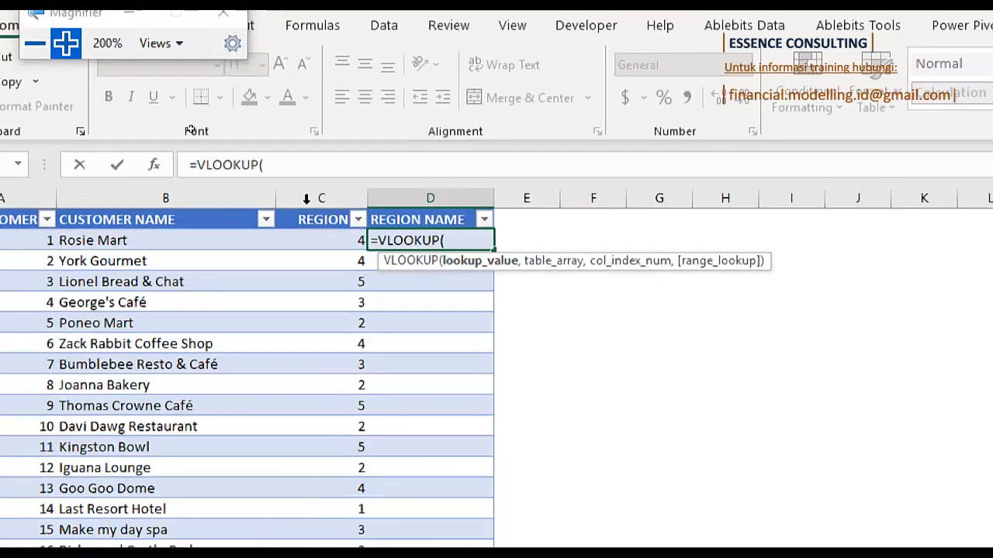
left_click(313, 240)
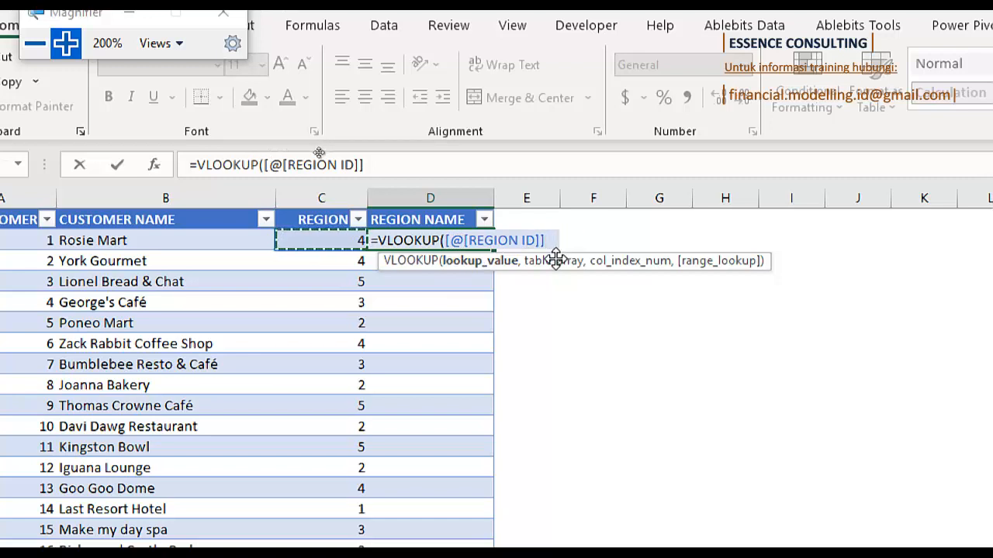
type(",")
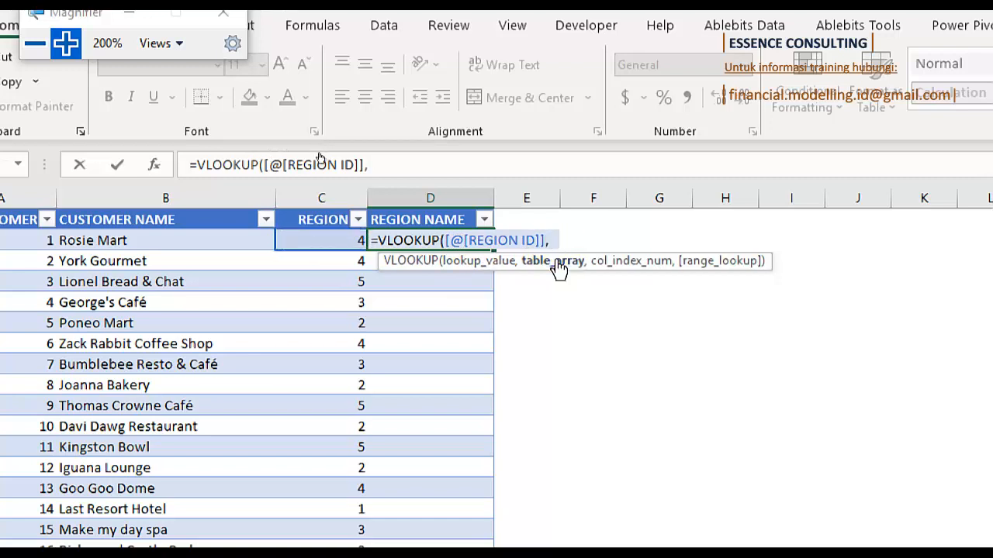
Complete the VLOOKUP with TblRegion as table array, column index 2 and range lookup 0, and enter it for the Customer sheet's REGION NAME column.
type("tbl")
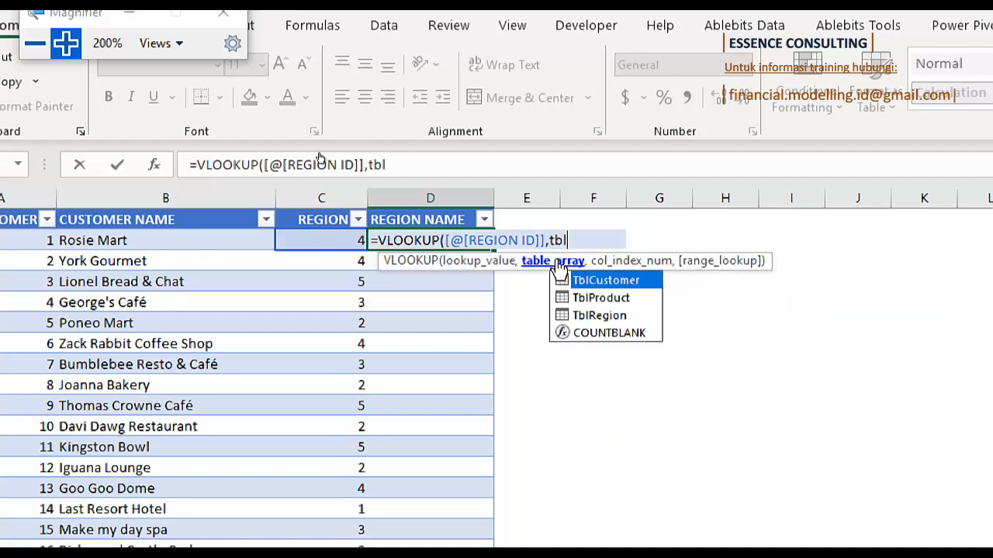
double_click(605, 318)
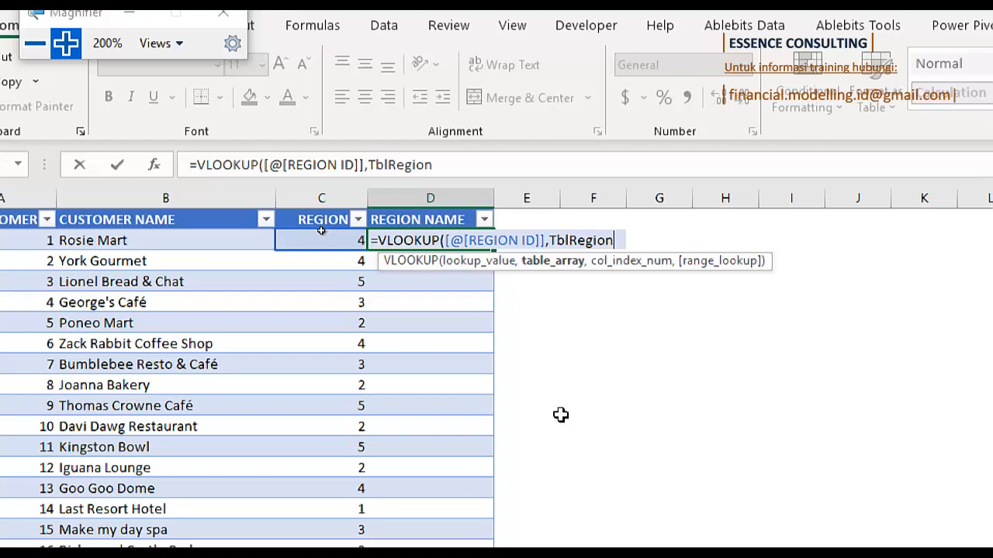
type(",")
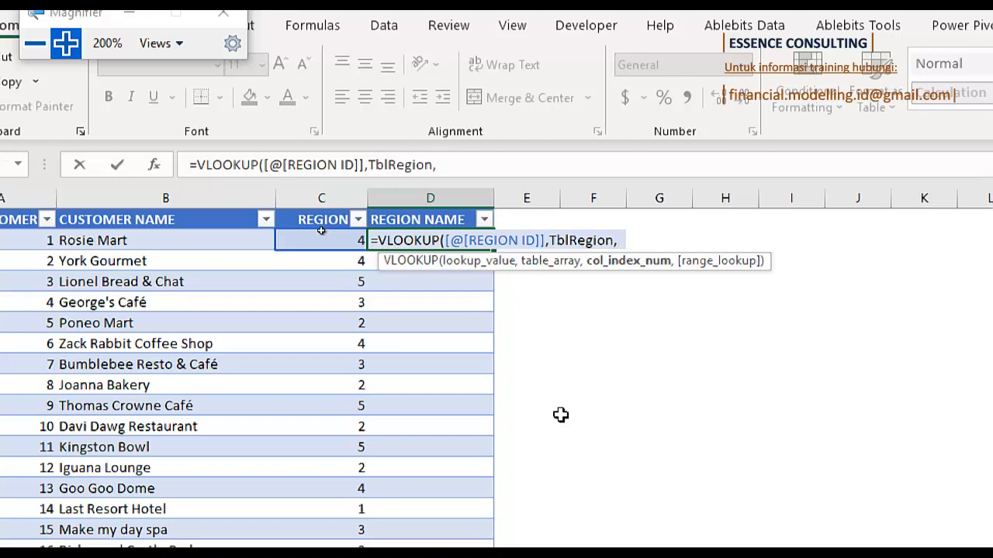
type("2")
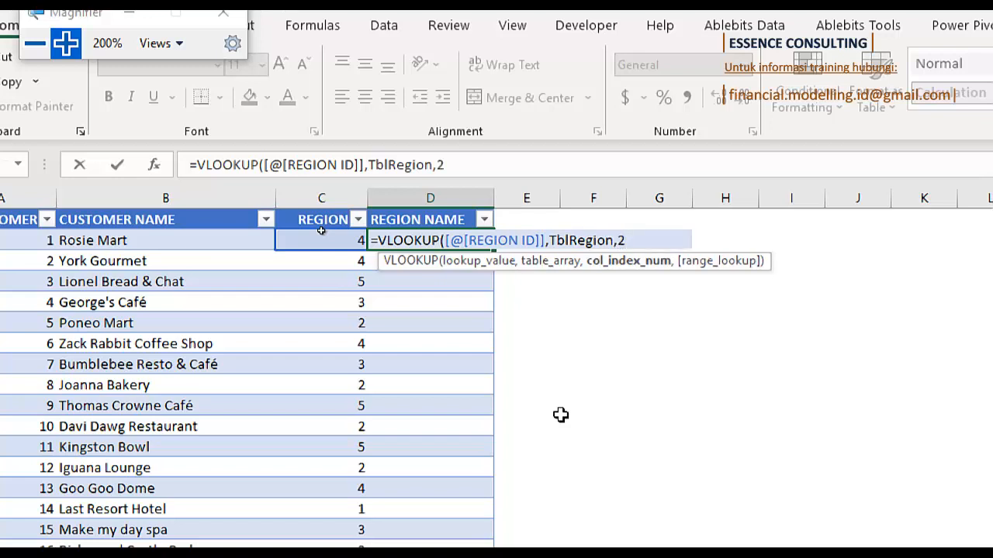
type(",0)")
key("Return")
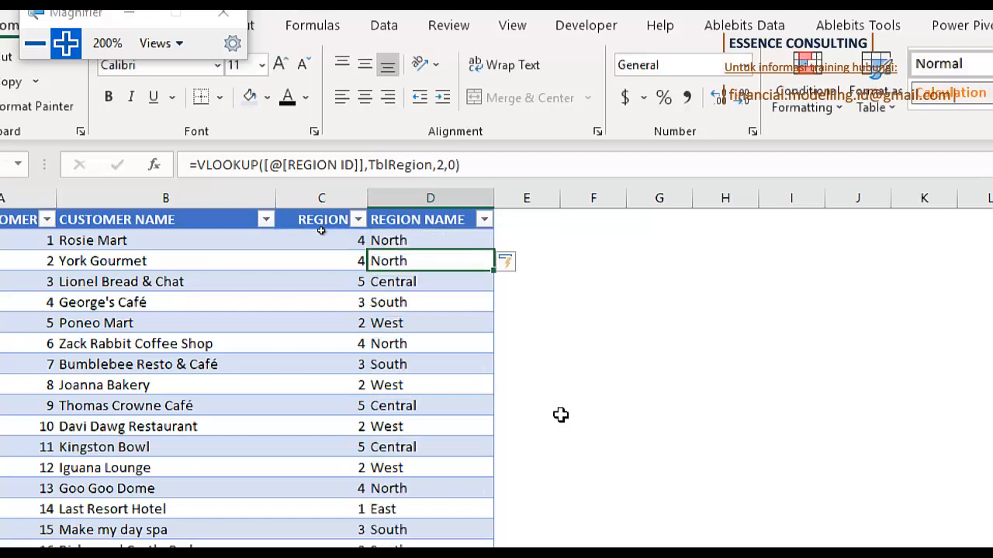
Look over the Region sheet's table and return to the Data sheet.
left_click(43, 45)
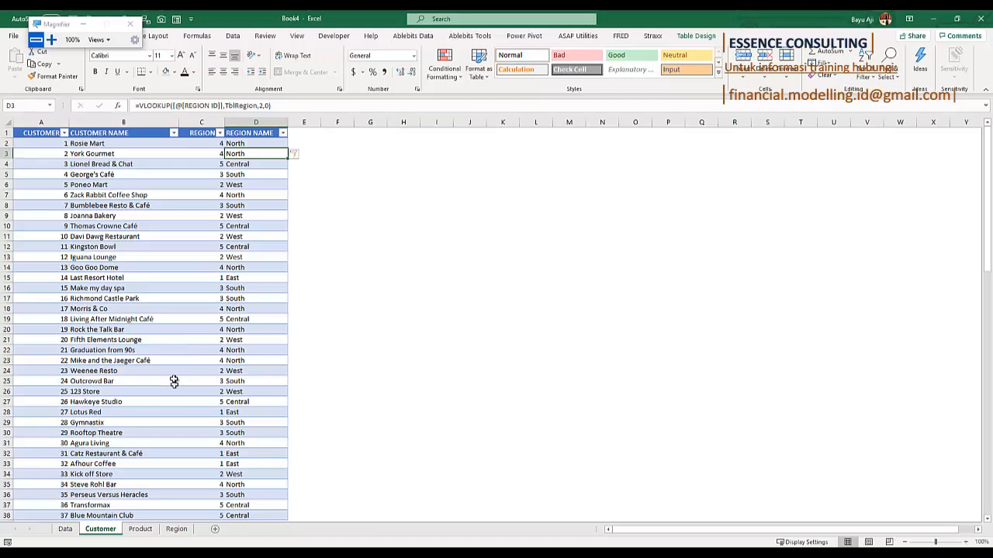
left_click(140, 529)
left_click(176, 529)
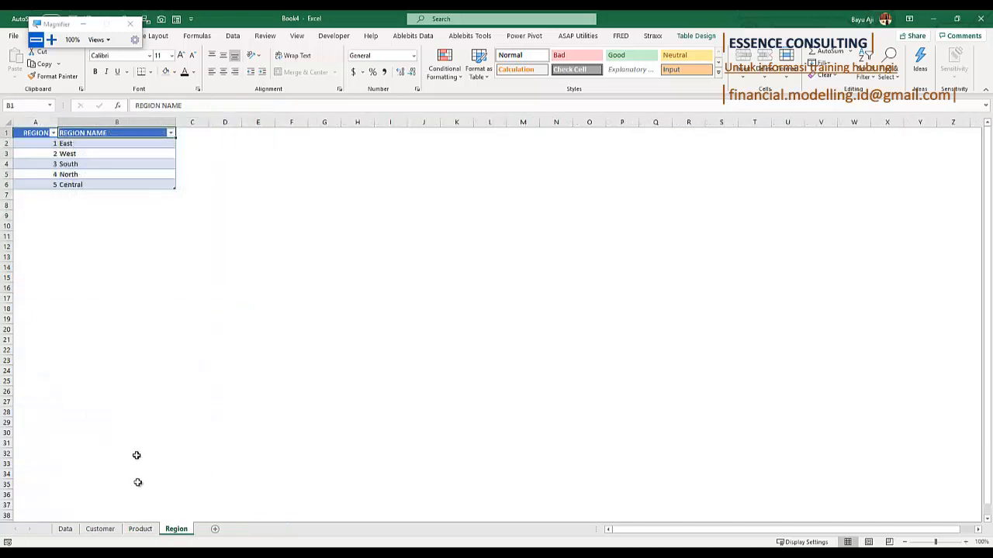
left_click(74, 531)
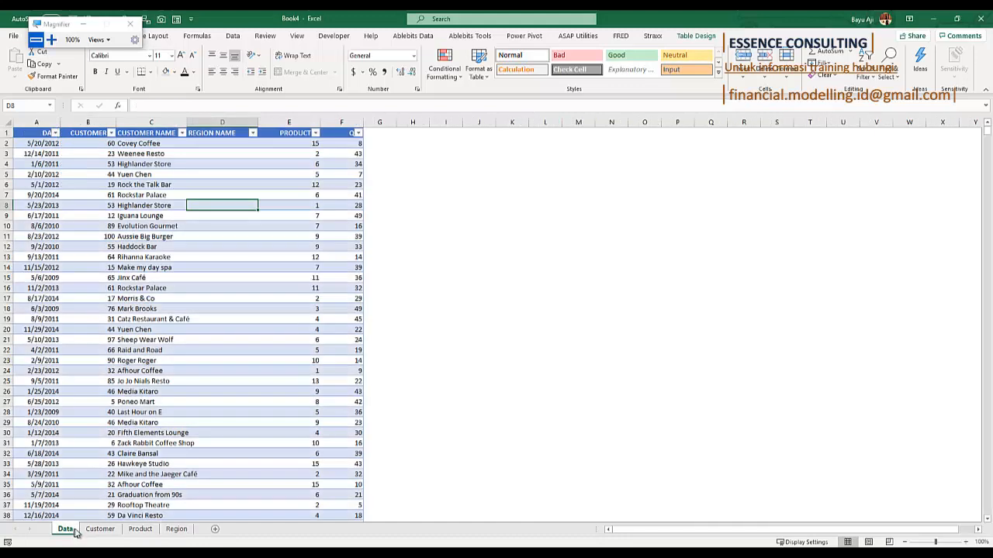
left_click(229, 143)
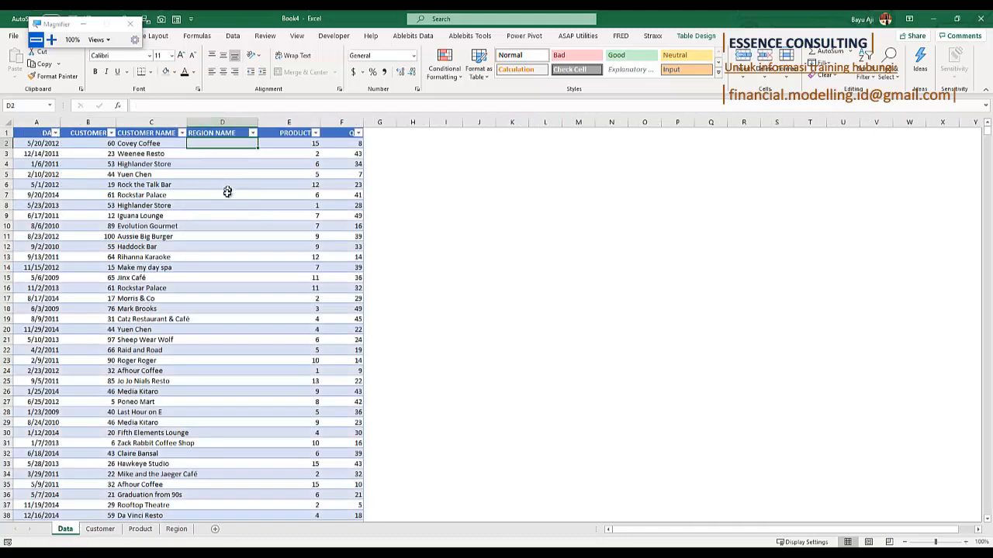
left_click(51, 39)
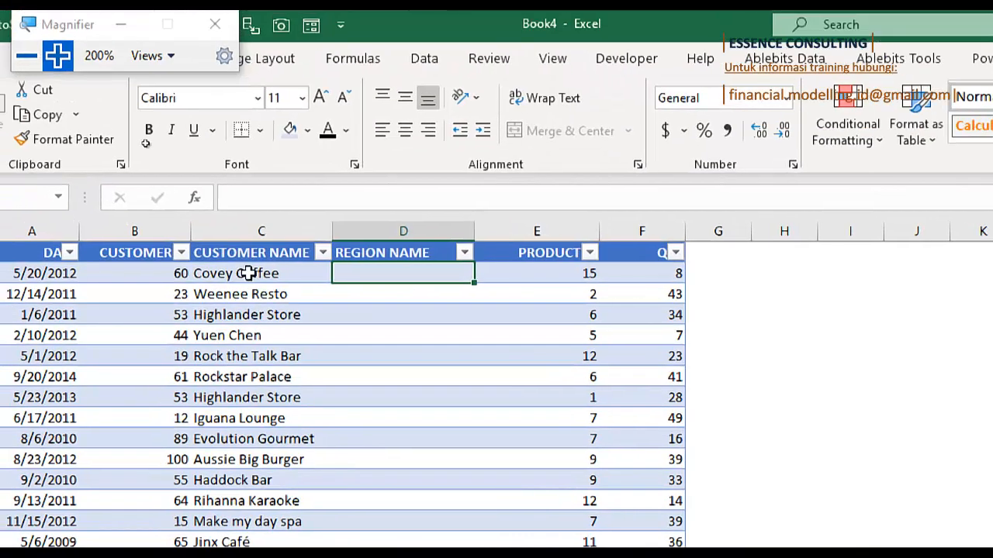
type("=vlo")
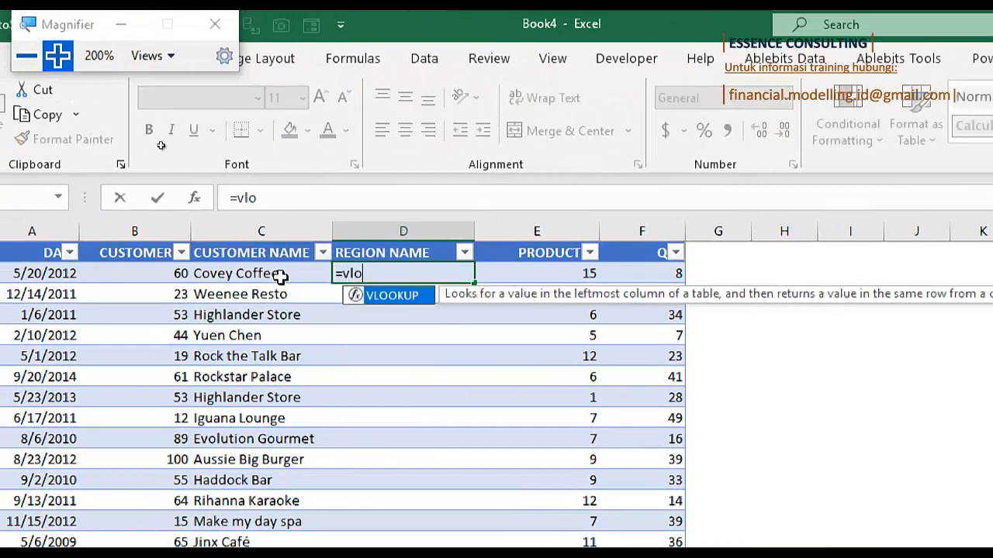
key("Escape")
key("Escape")
Copy the CUSTOMER NAME lookup formula from C2 into D2 of the Data sheet's REGION NAME column.
left_click(280, 275)
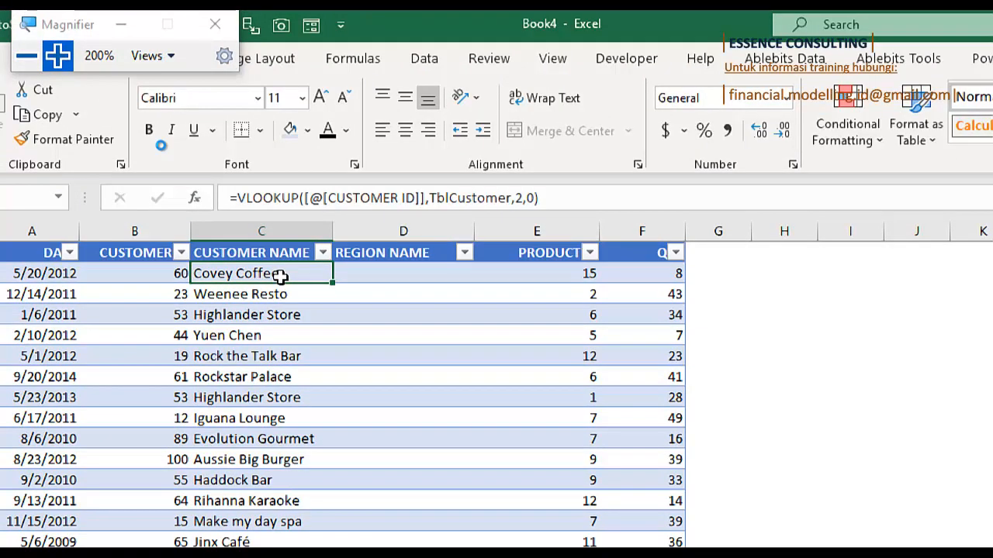
key("ctrl+c")
key("Right")
key("ctrl+v")
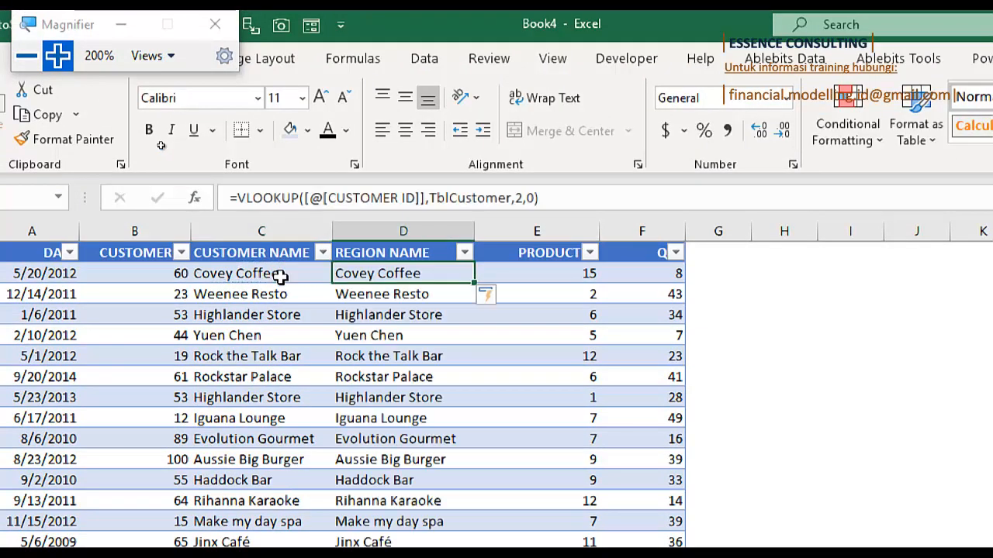
Try column index 3 in the VLOOKUP of the Data sheet's REGION NAME column.
left_click(523, 198)
left_click(523, 198)
key("BackSpace")
type("3")
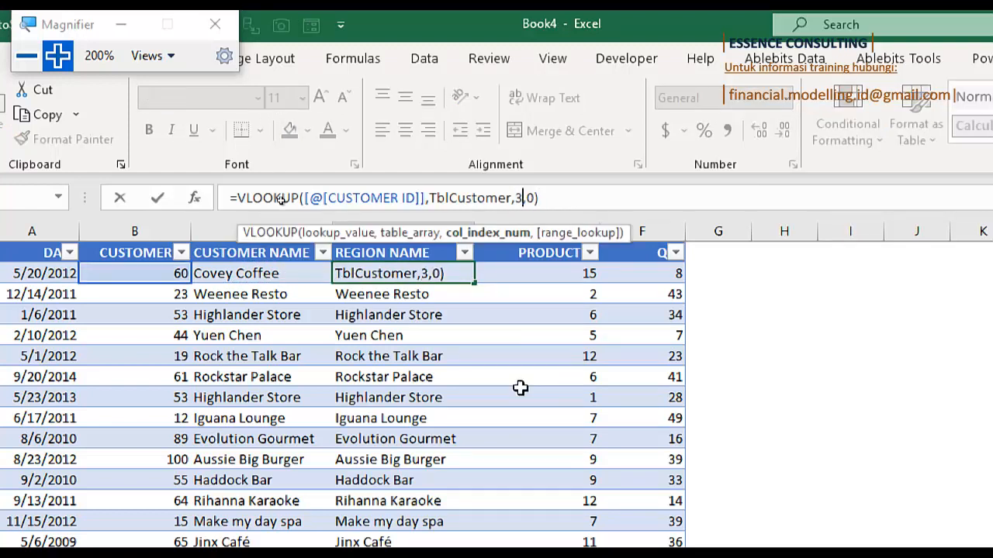
key("Return")
Set the column index to 4 in the Data sheet's REGION NAME VLOOKUP and autofit that column's width.
key("Up")
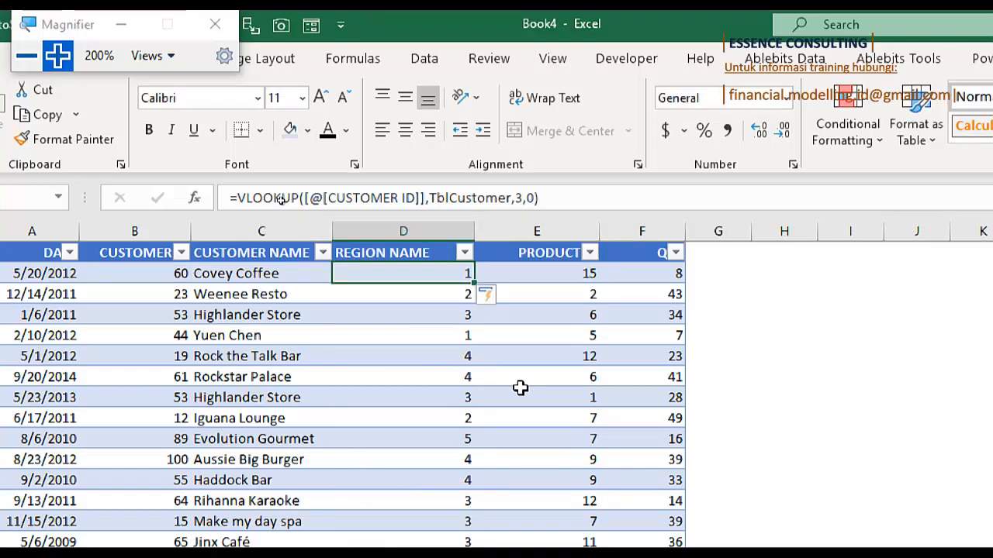
key("F2")
key("Left")
key("Left")
key("Left")
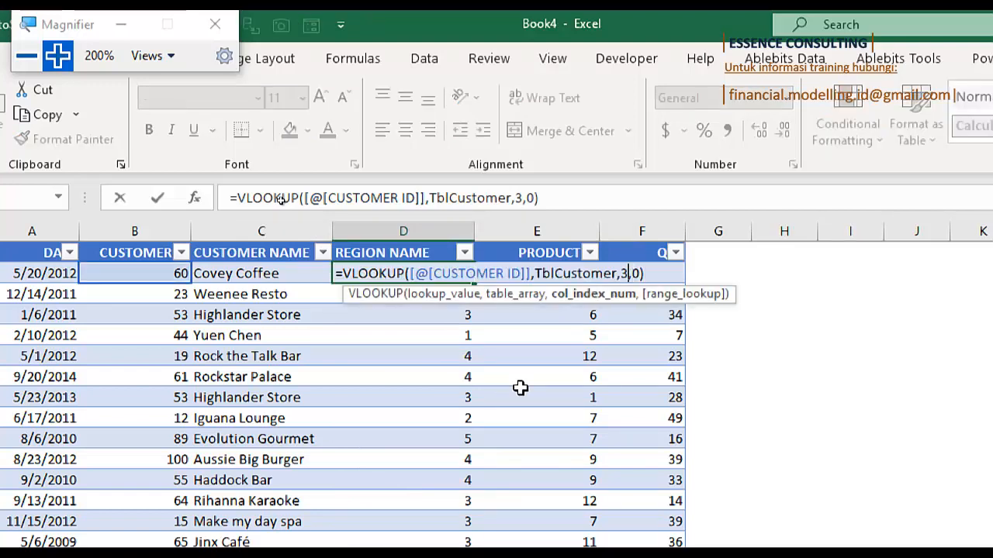
key("BackSpace")
type("4")
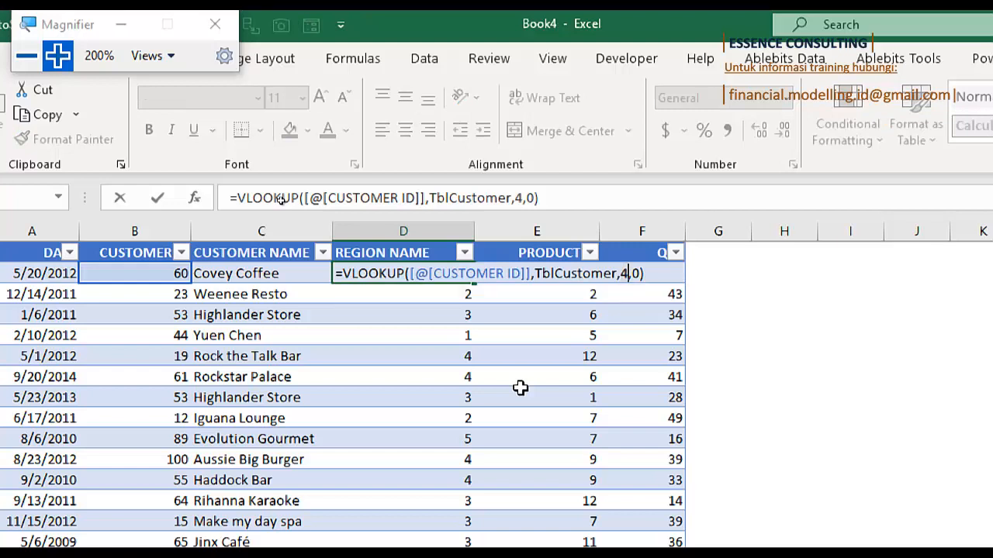
key("Return")
key("Up")
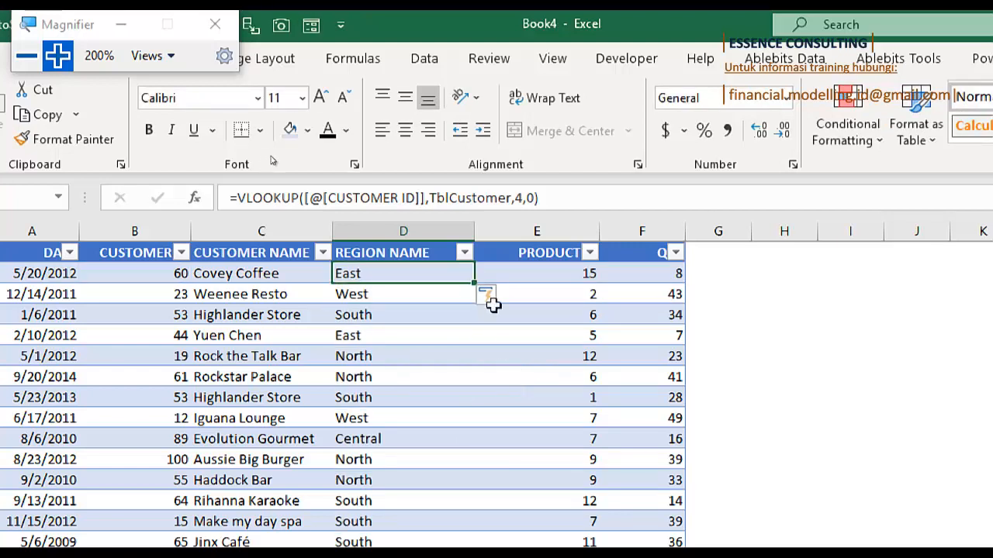
double_click(474, 231)
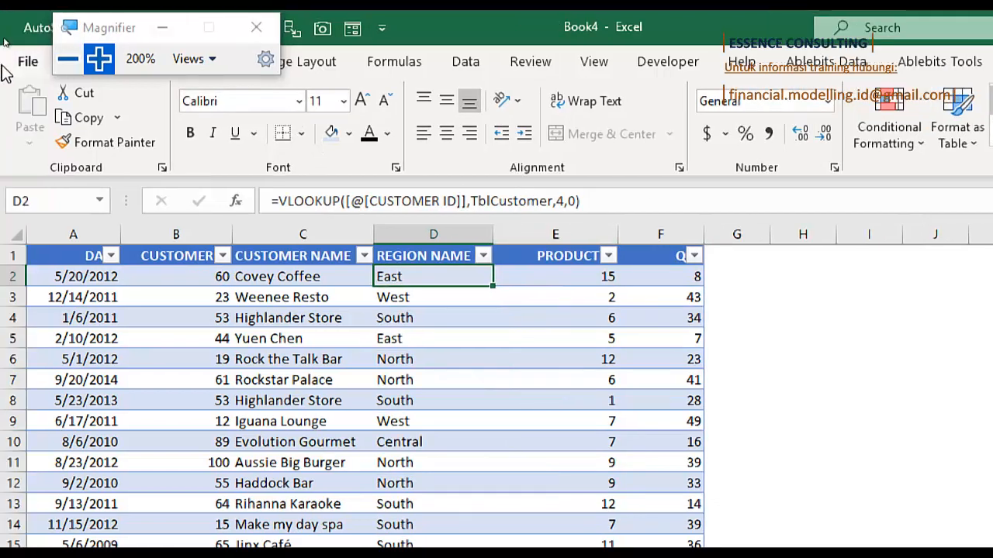
left_click(27, 55)
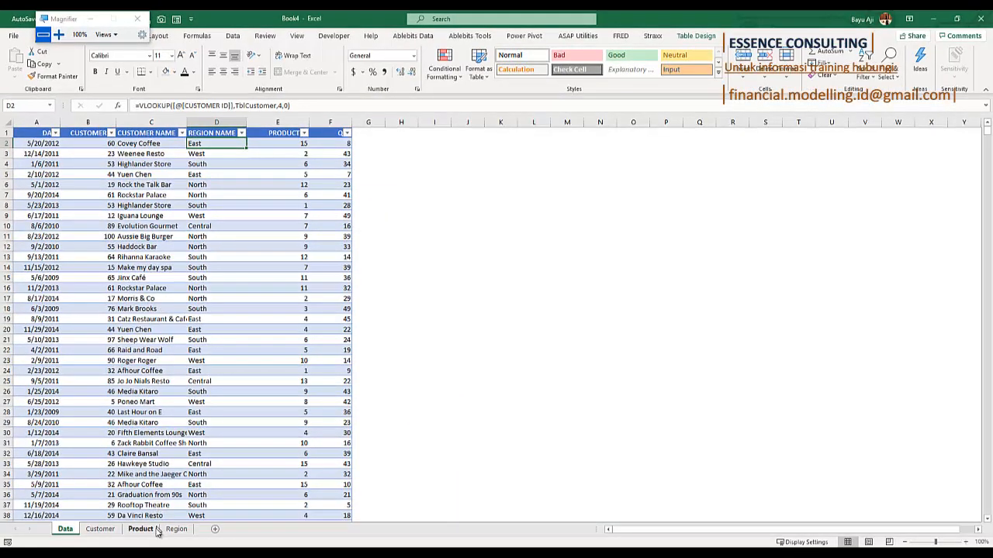
Look over the Product, Region and Customer sheets' tables and return to the Data sheet.
left_click(140, 529)
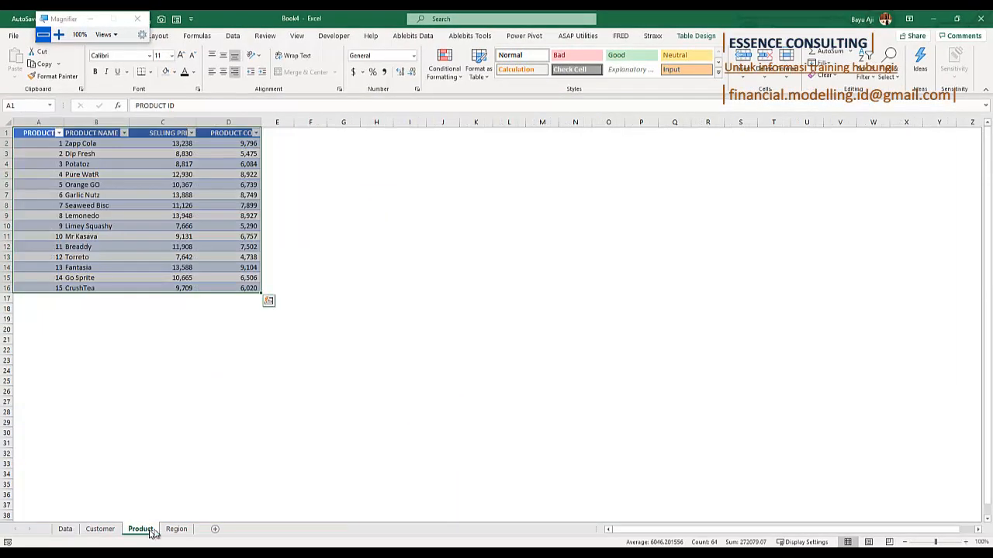
left_click(177, 530)
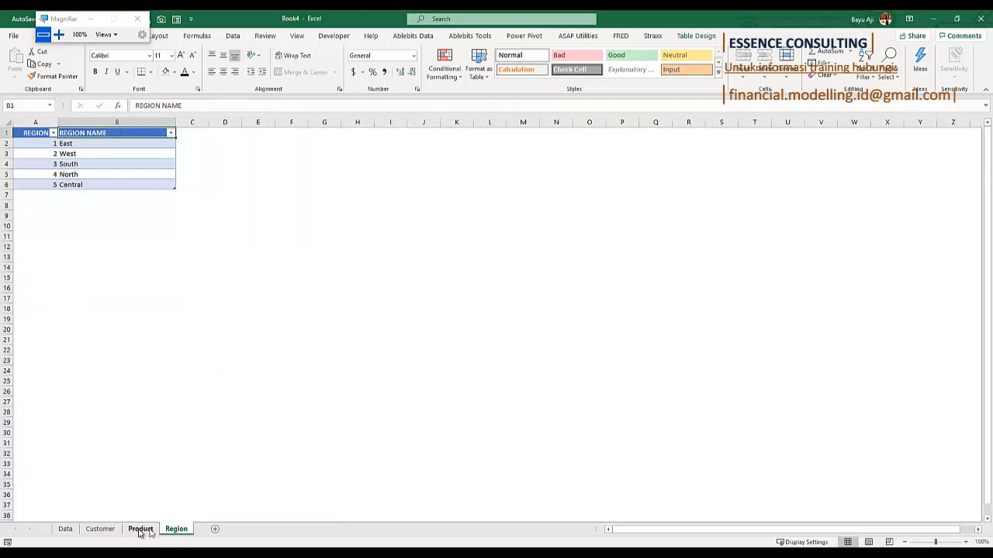
left_click(101, 530)
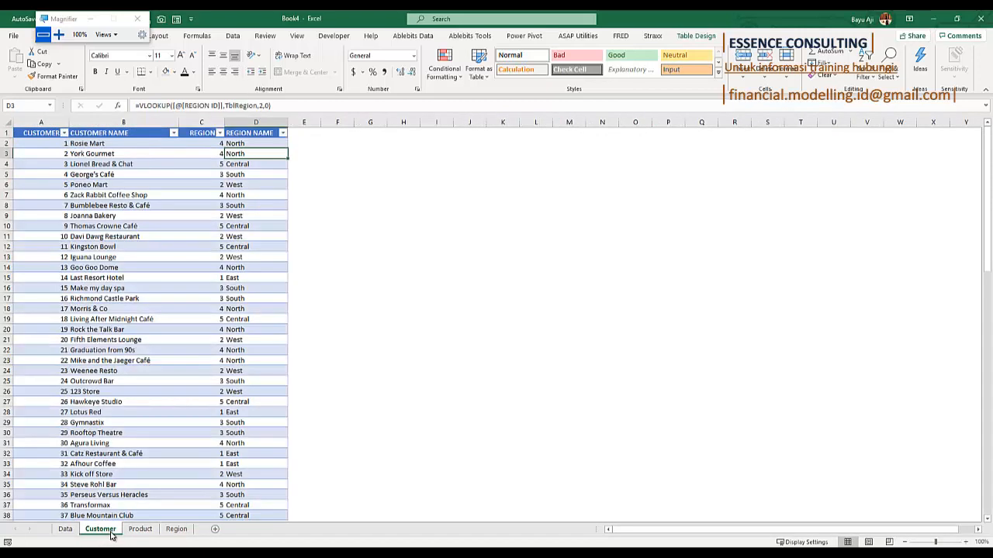
left_click(177, 530)
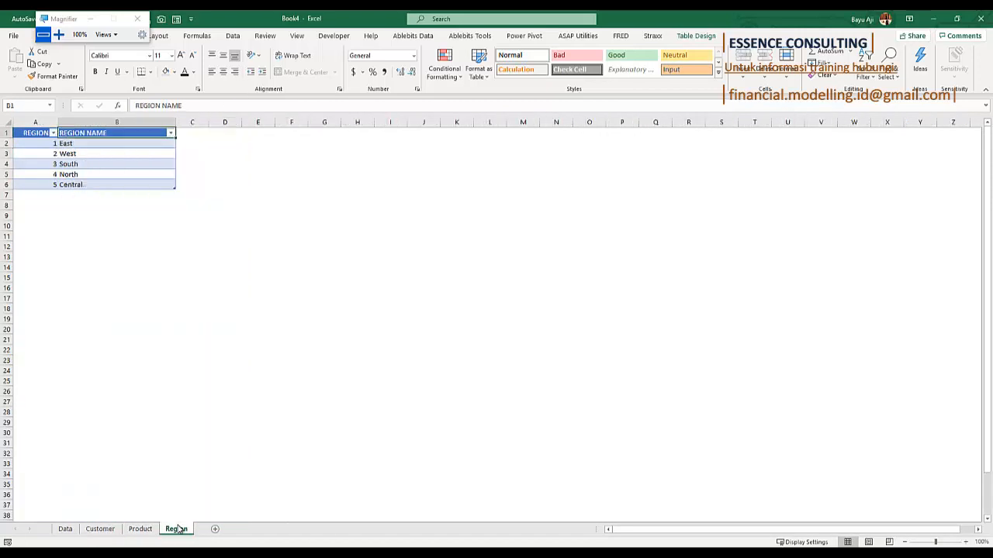
left_click(99, 529)
left_click(68, 530)
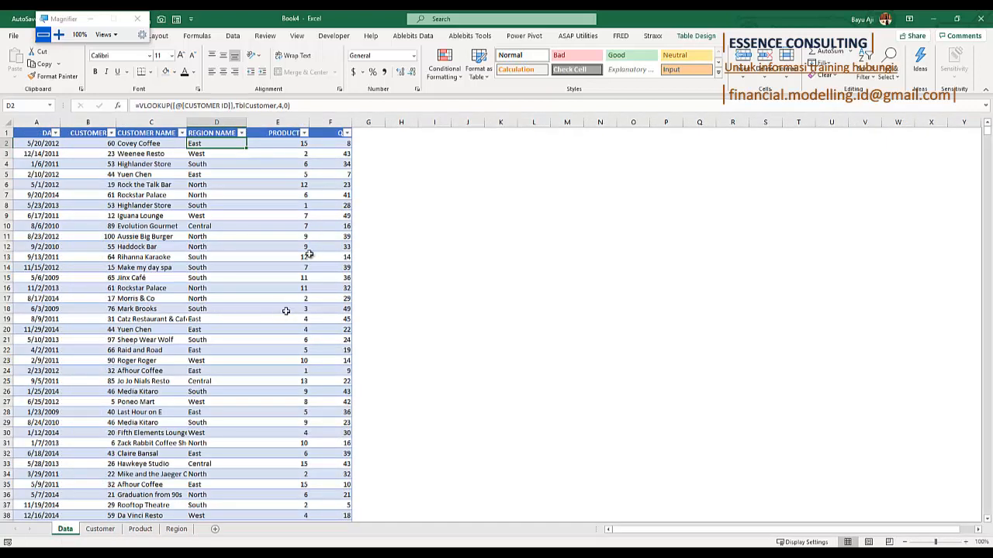
Insert a column before QTY in the Data table and head it with the PRODUCT NAME header copied from the Product sheet.
right_click(327, 121)
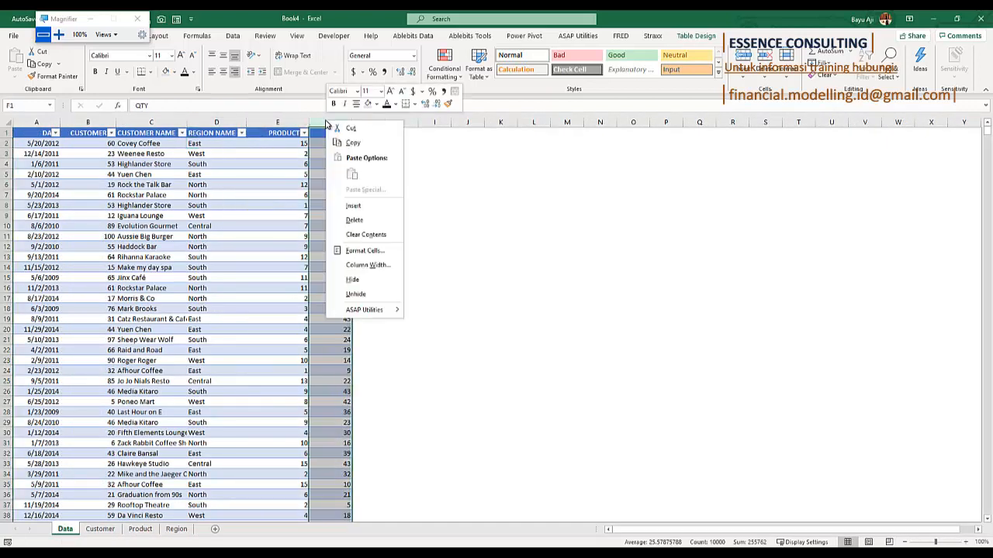
left_click(365, 206)
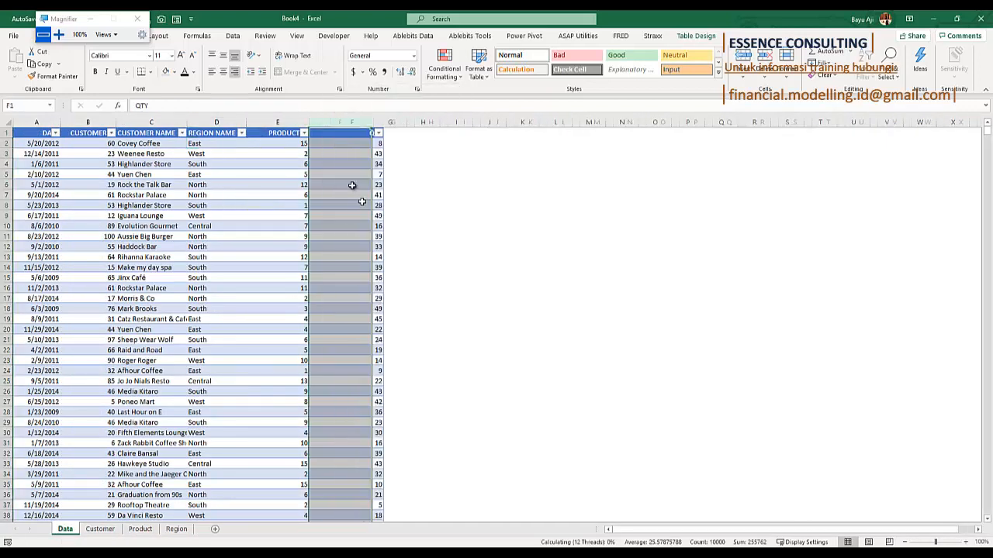
left_click(334, 134)
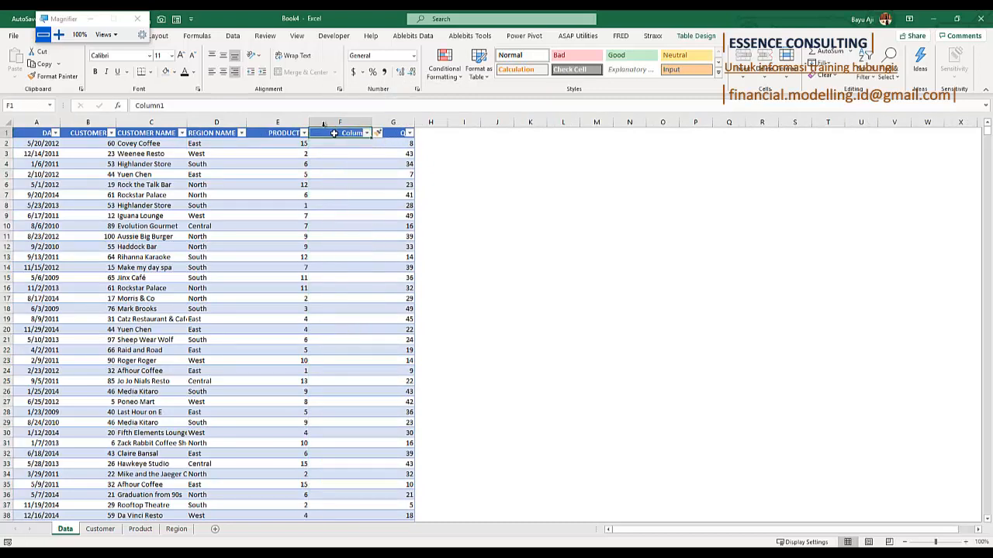
left_click(140, 529)
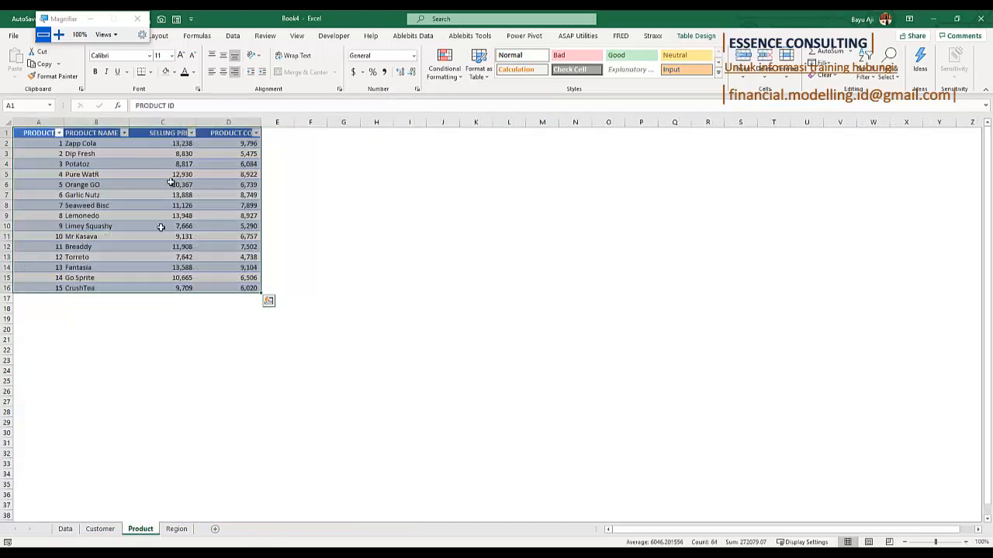
left_click(94, 133)
key("ctrl+c")
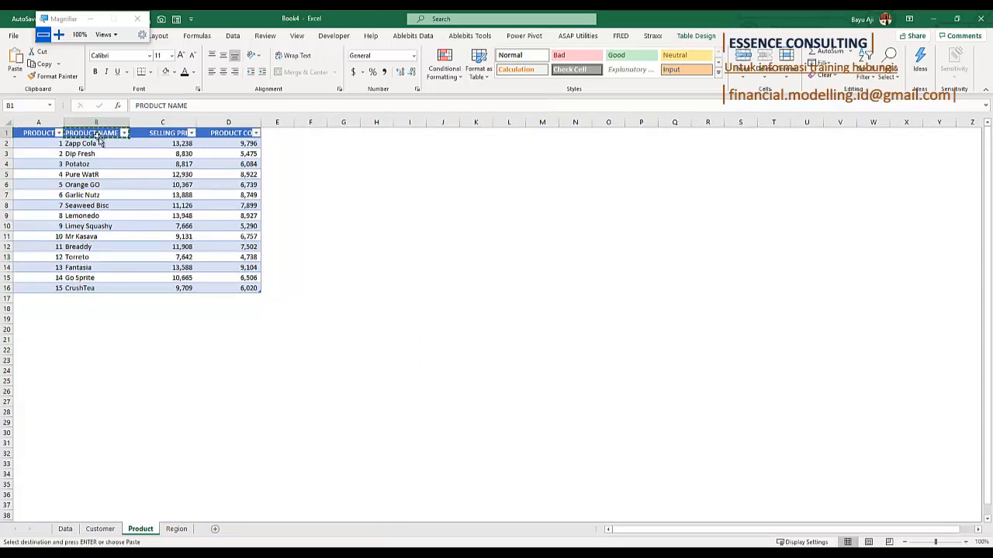
left_click(65, 530)
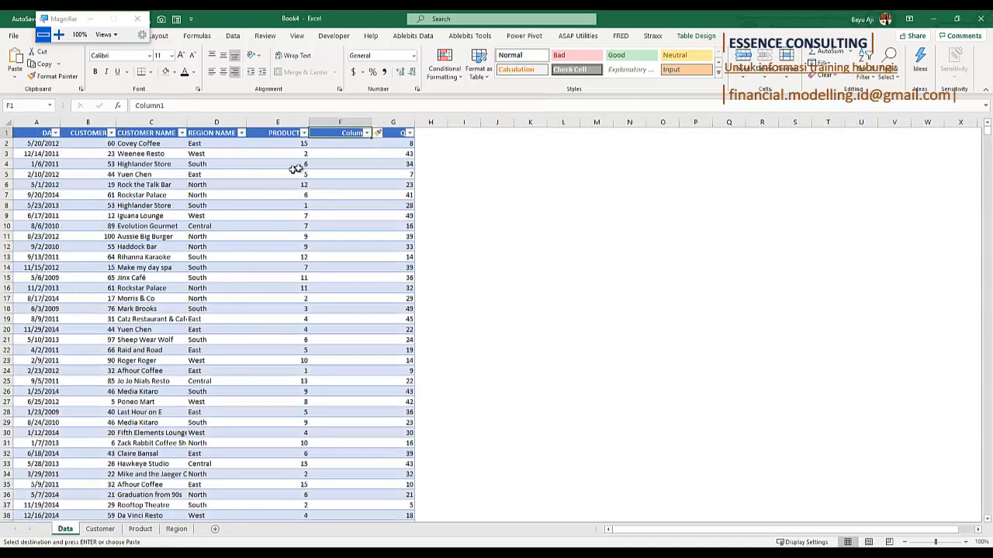
key("ctrl+v")
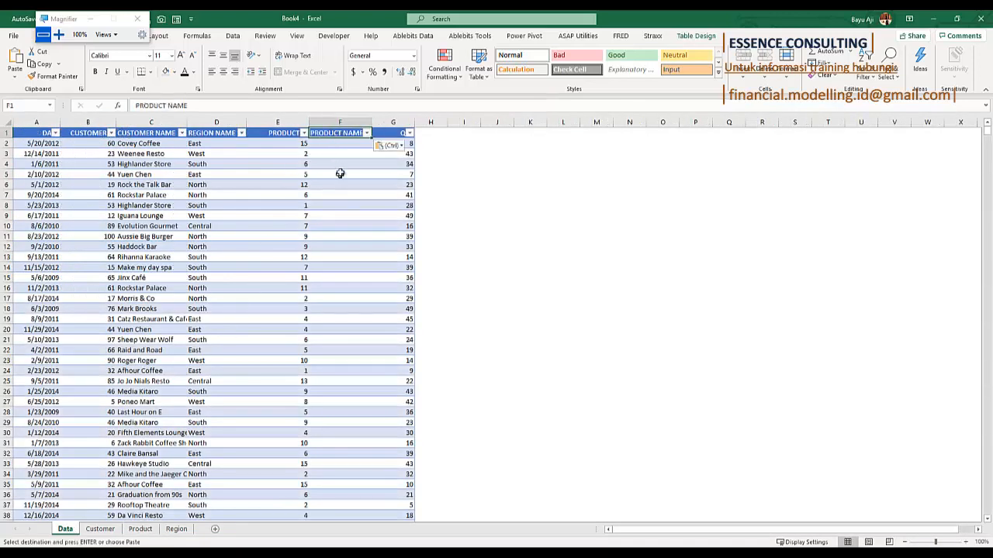
Start a VLOOKUP in F2 of the PRODUCT NAME column with the same row's PRODUCT ID as lookup value.
left_click(341, 147)
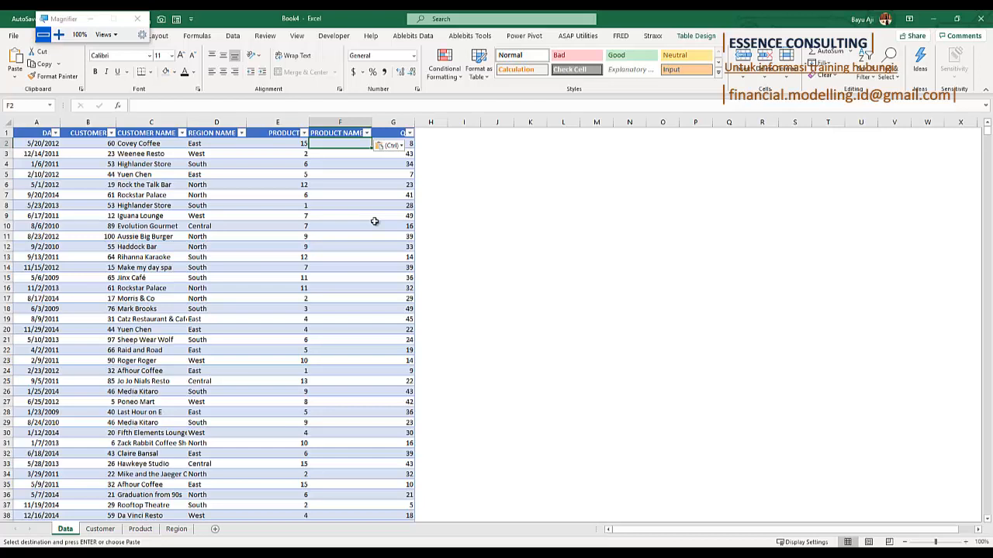
type("=vlo")
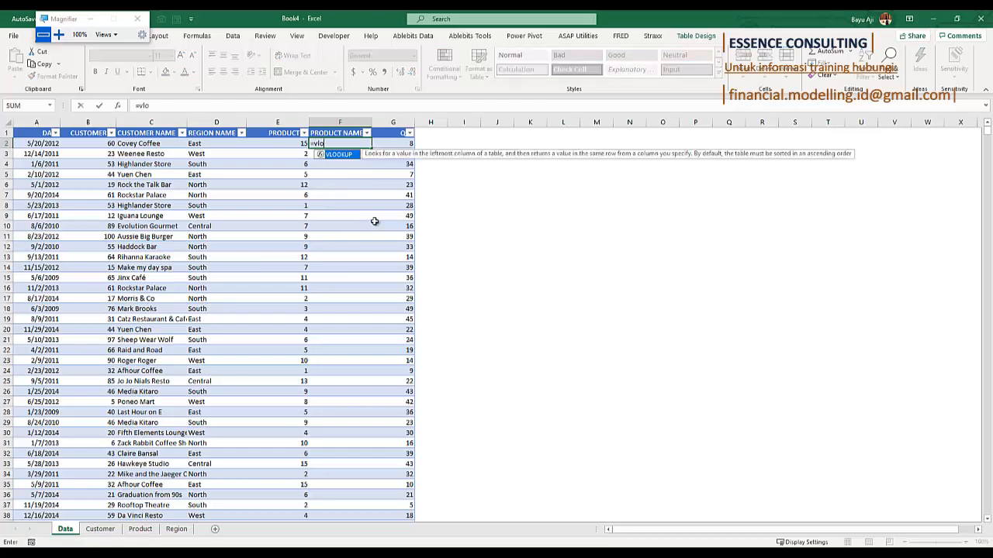
key("Tab")
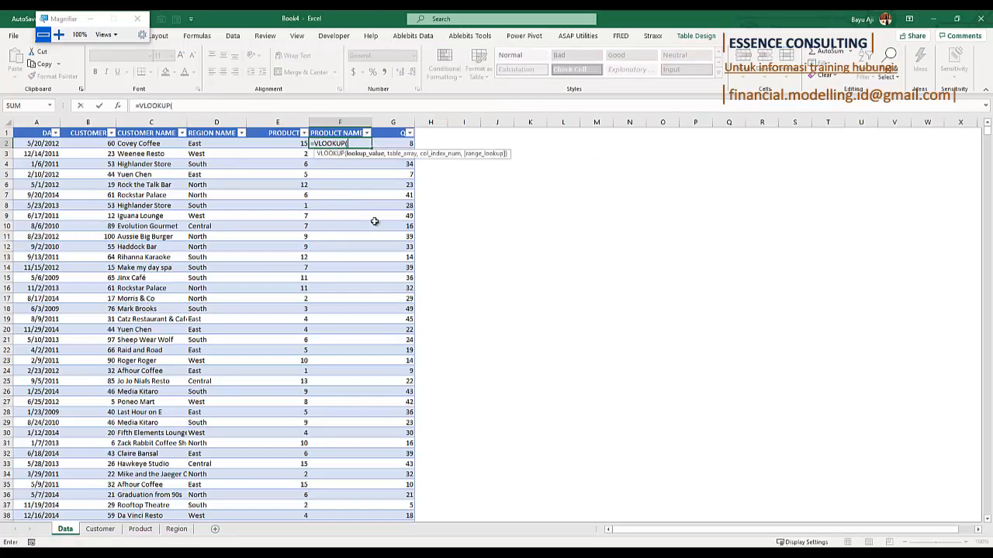
key("Left")
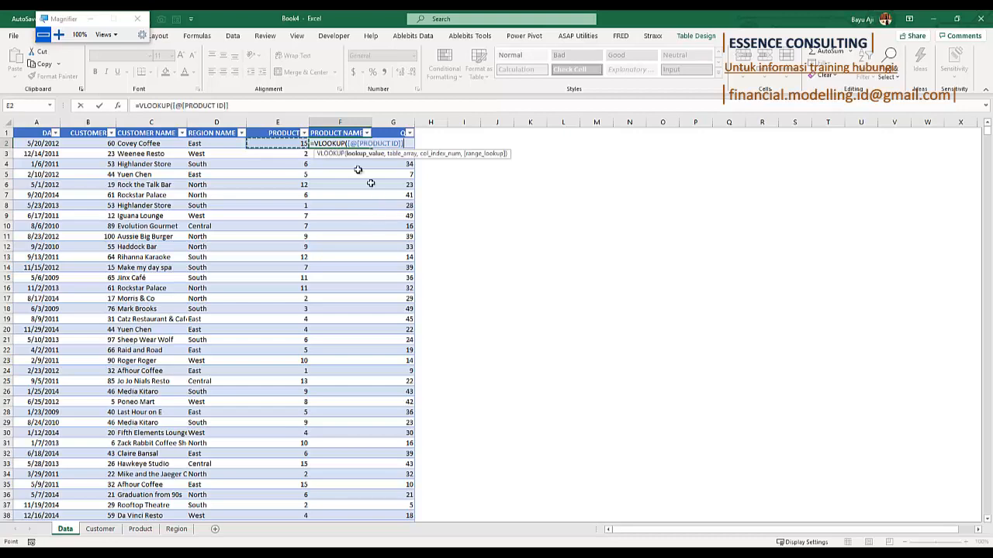
left_click(59, 35)
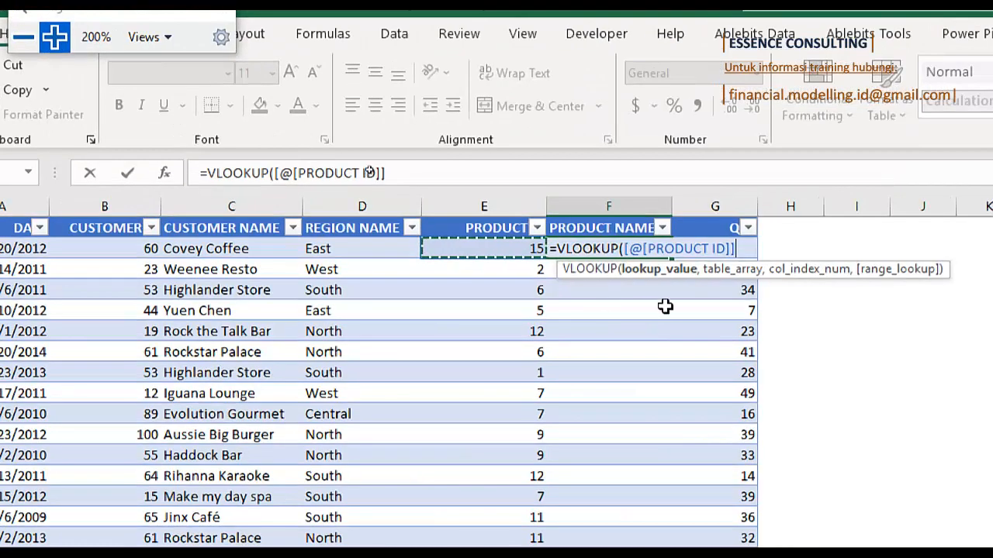
type(",")
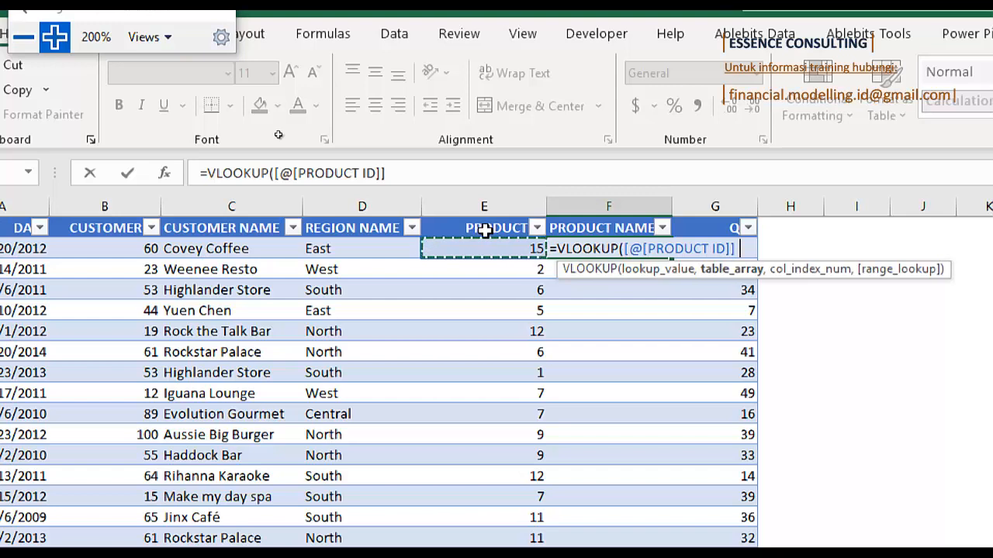
type("tb")
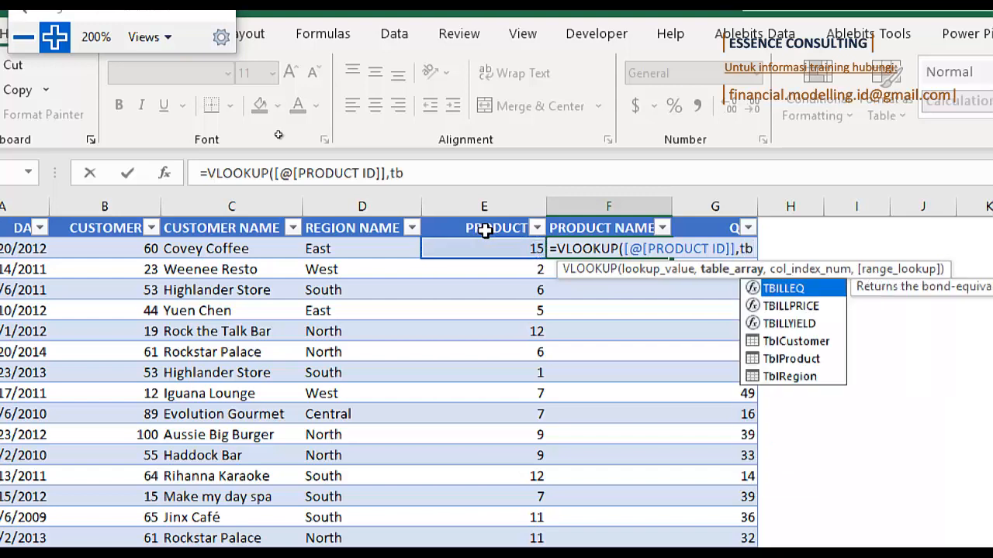
key("BackSpace")
key("BackSpace")
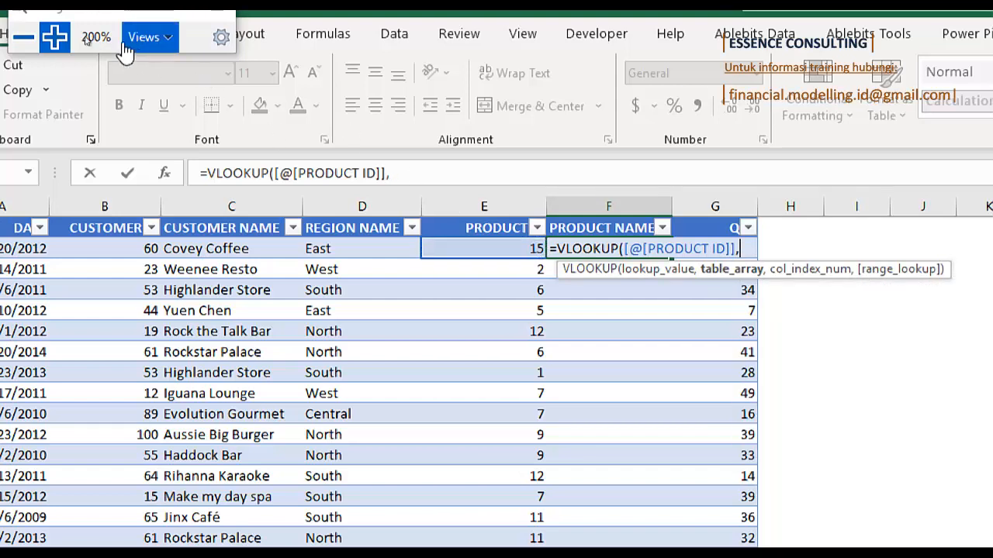
Complete the VLOOKUP with the Product sheet's TblProduct range as table array, column index 2 and range lookup 0, and enter it.
left_click(31, 36)
left_click(140, 529)
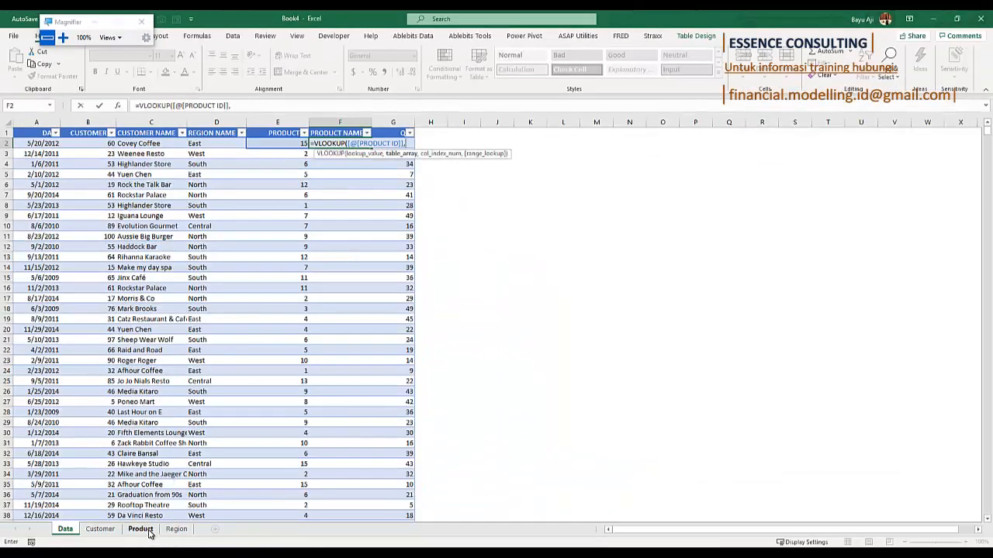
left_click(37, 132)
left_click(39, 144)
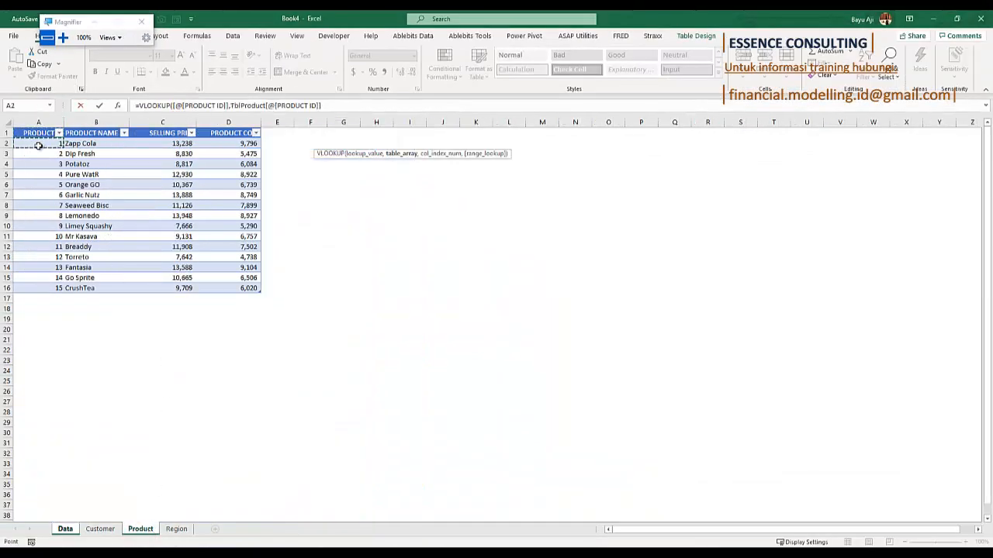
left_click(63, 38)
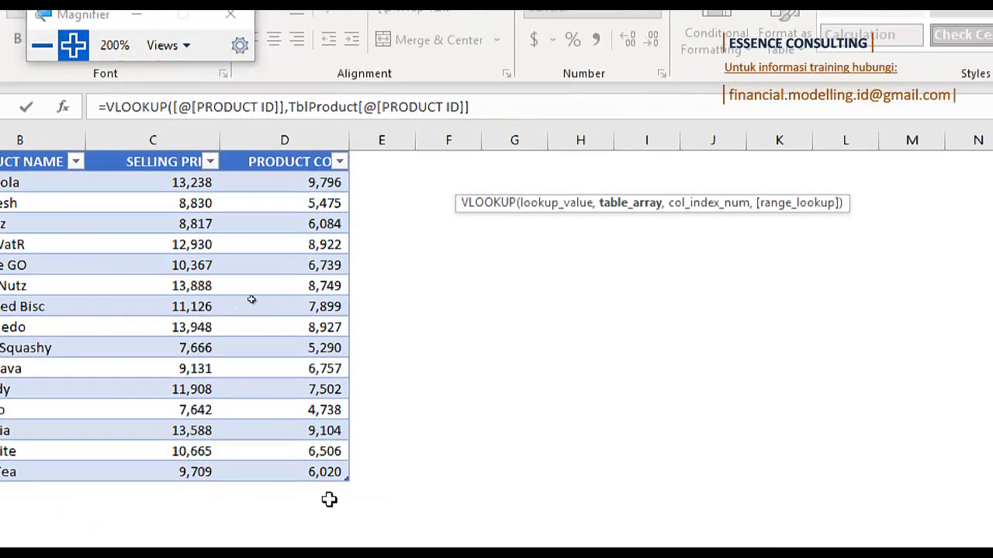
left_click(327, 465, "shift")
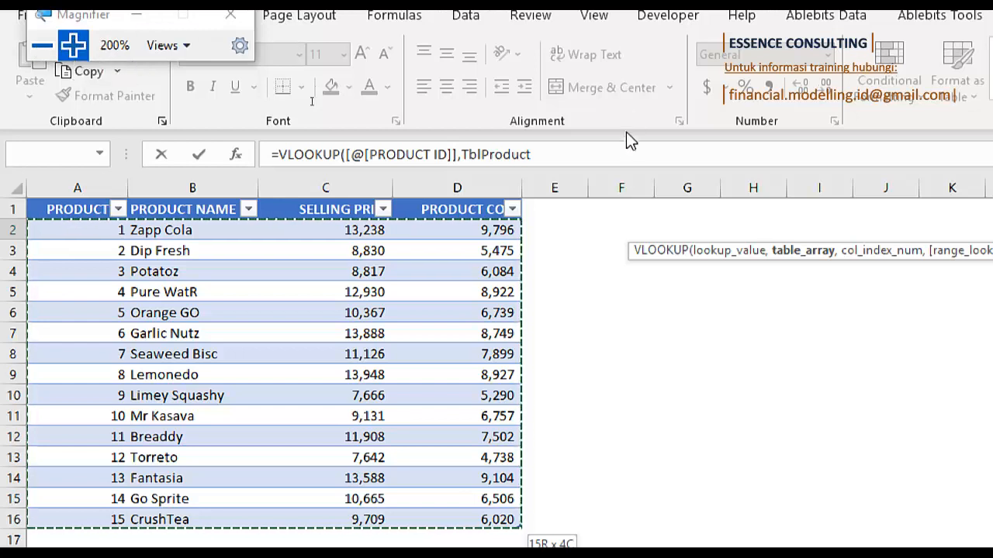
left_click(575, 155)
type(",2")
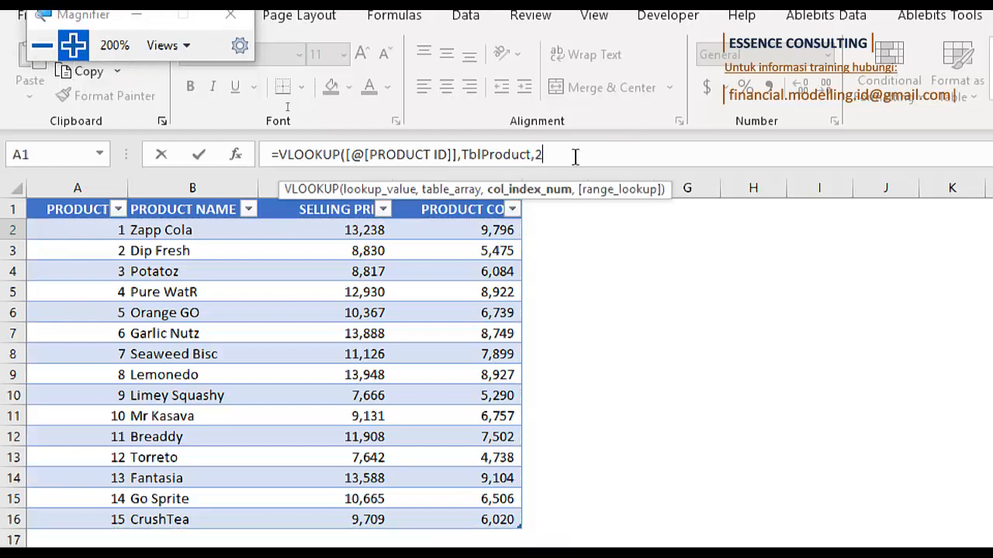
type(",0)")
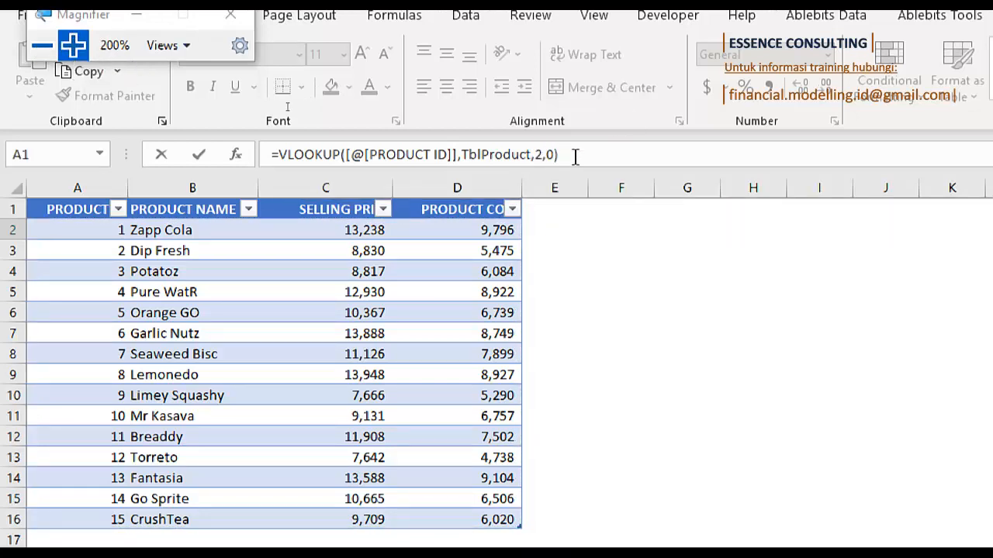
key("Return")
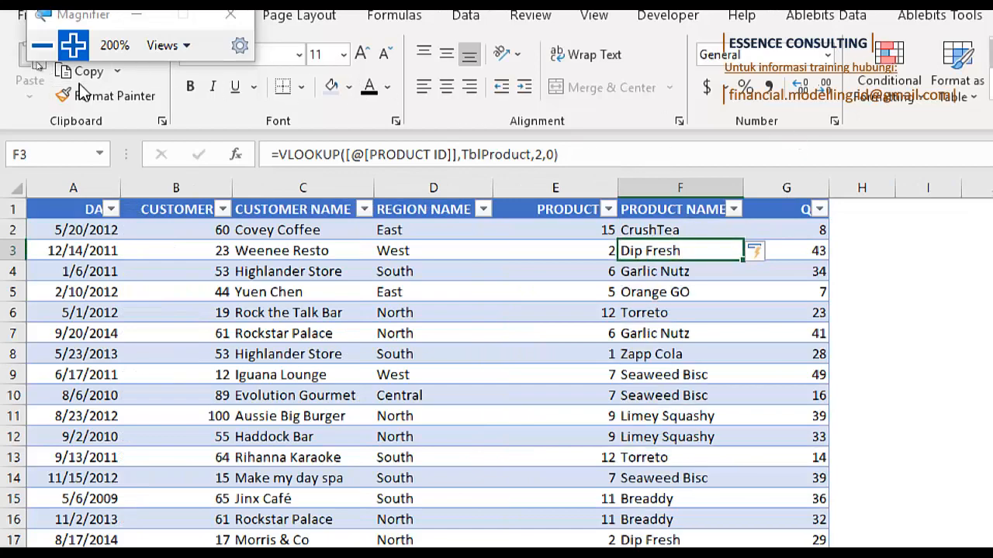
left_click(47, 50)
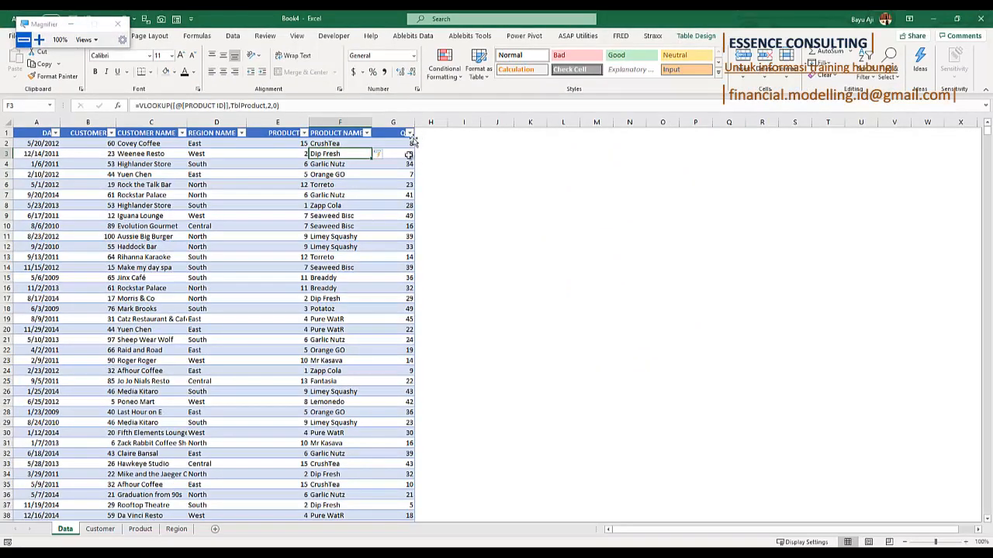
left_click(391, 174)
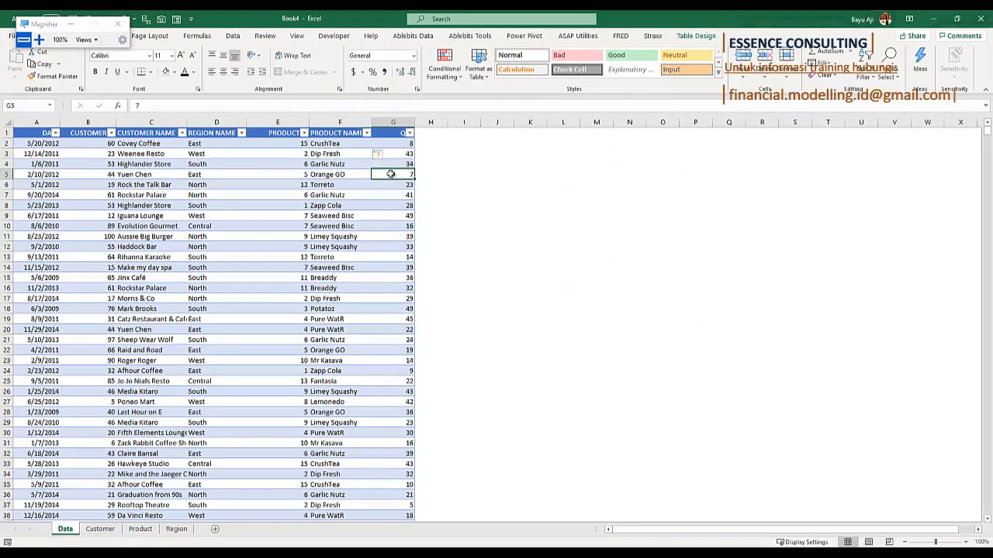
Review the Data table's product name and quantity columns and the Product sheet's selling price and product cost columns, ending on the Data sheet.
left_click(419, 145)
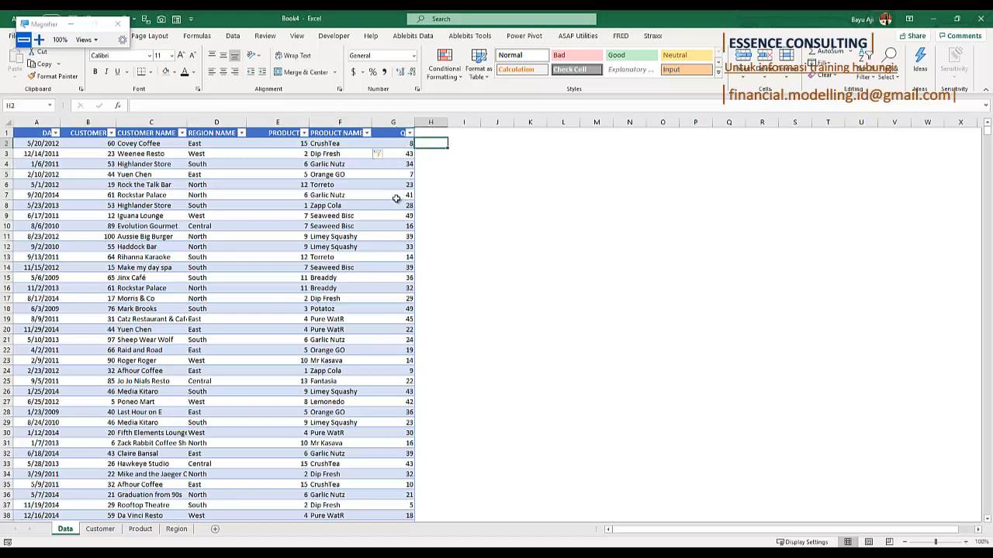
left_click(332, 145)
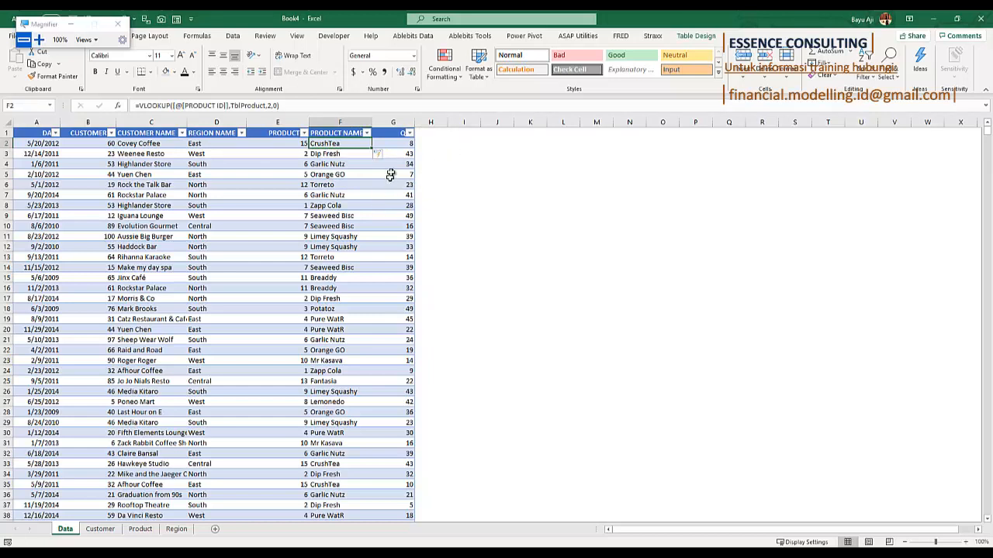
left_click(395, 133)
left_click(152, 529)
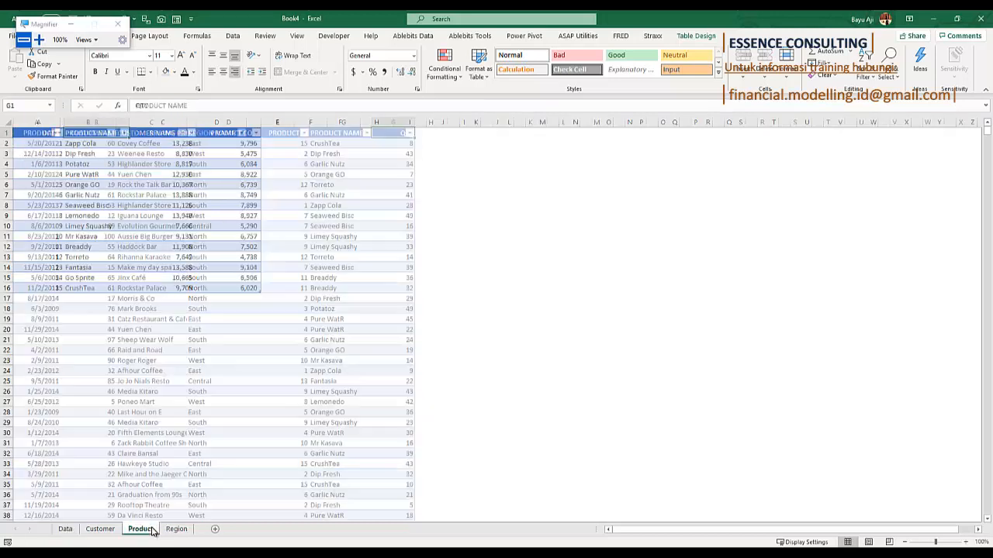
left_click(172, 144)
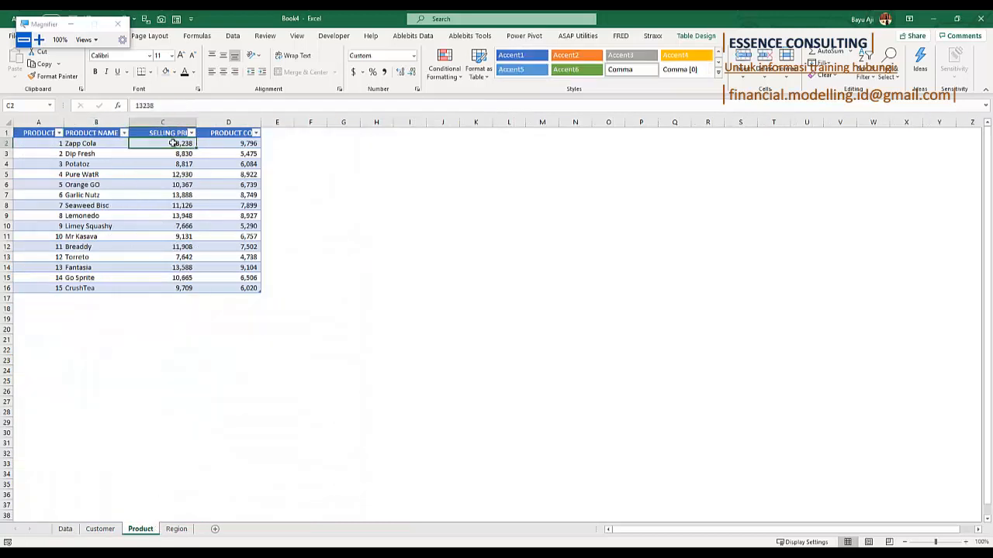
left_click(38, 40)
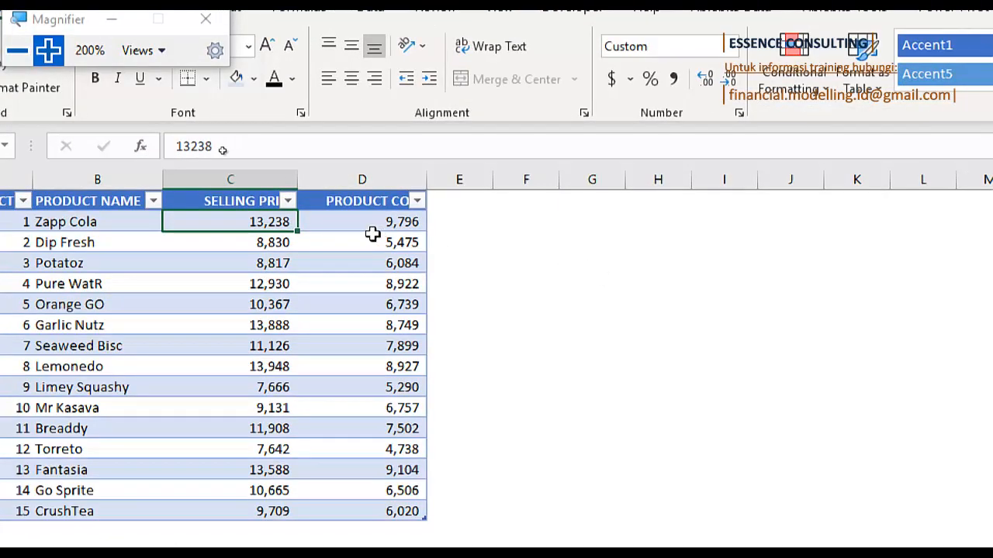
left_click(344, 224)
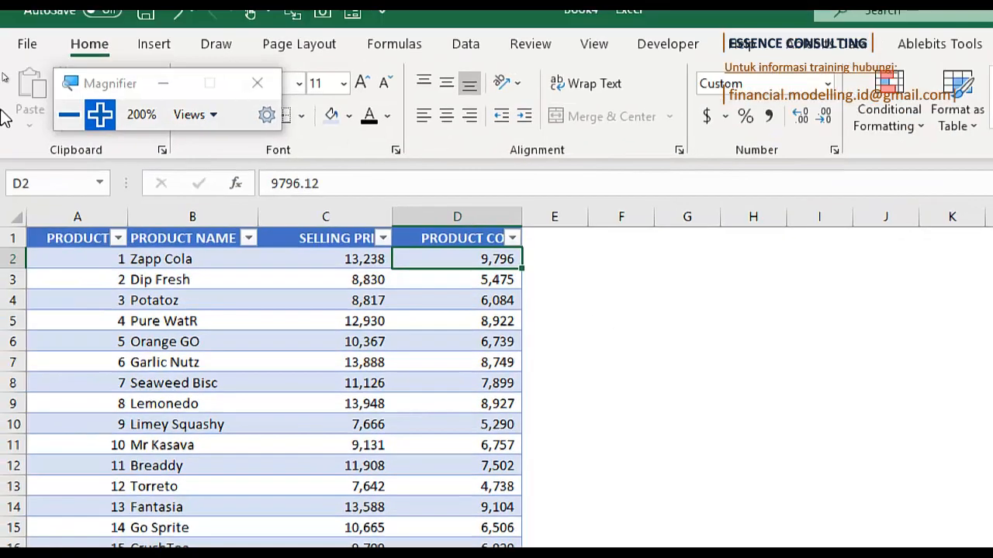
left_click(69, 115)
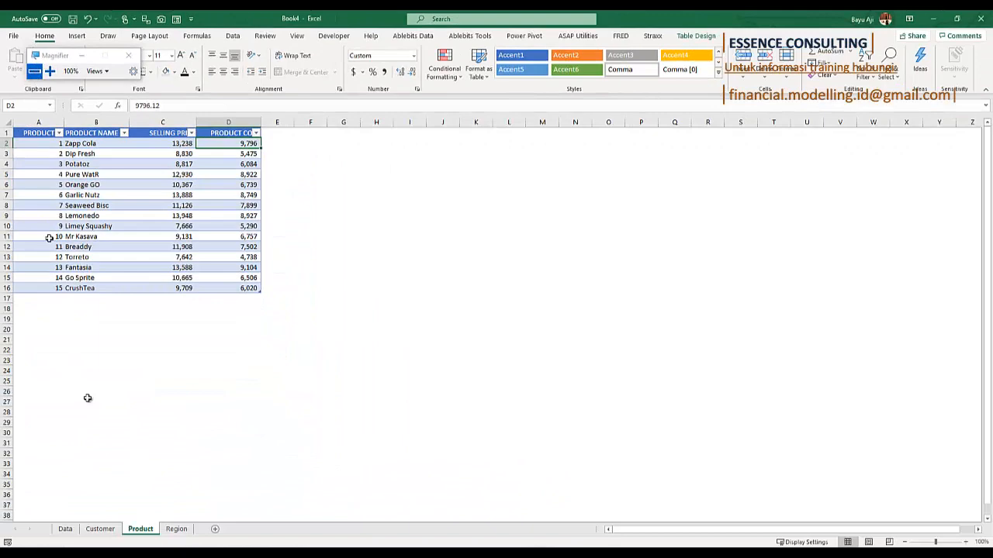
left_click(101, 529)
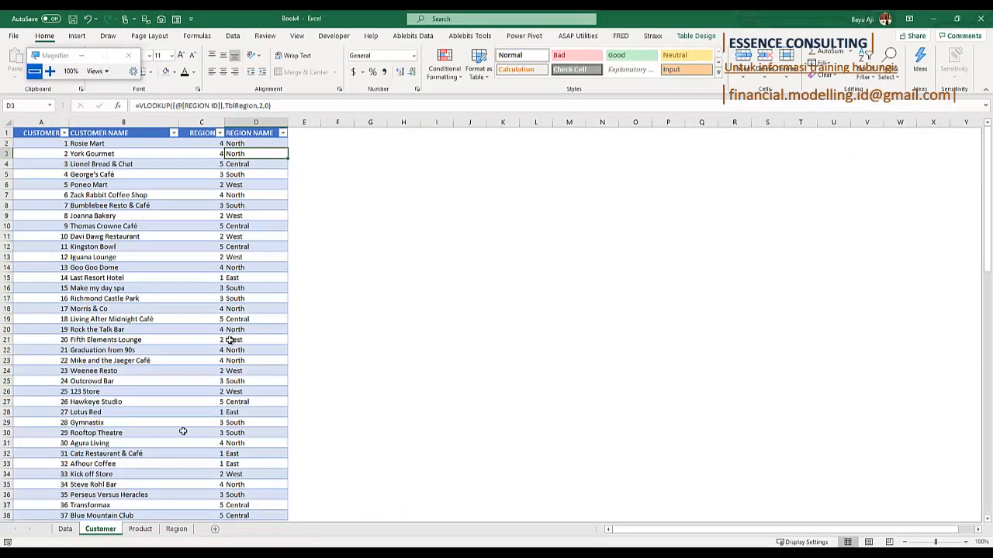
left_click(66, 530)
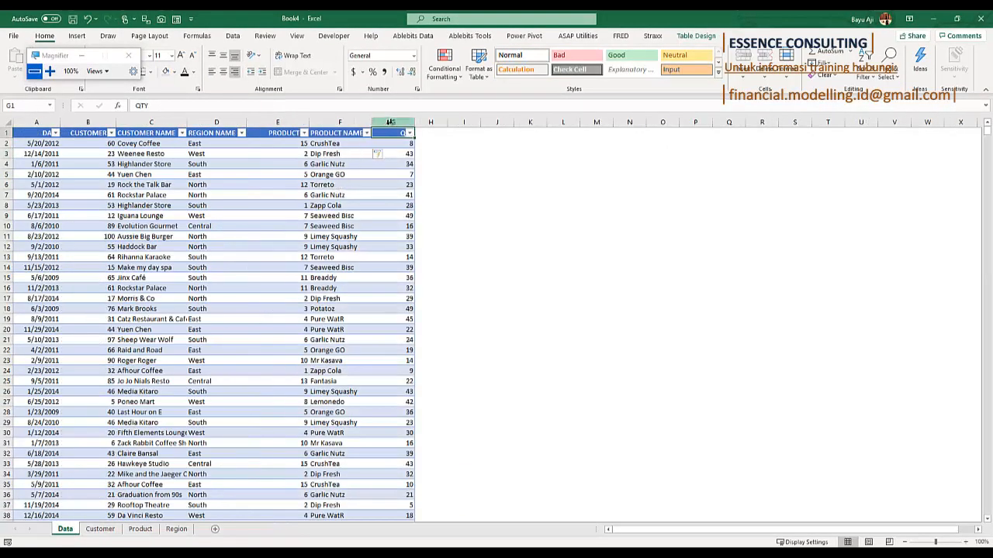
Add a GROSS SALES column directly after QTY in the Data table and widen it.
right_click(431, 123)
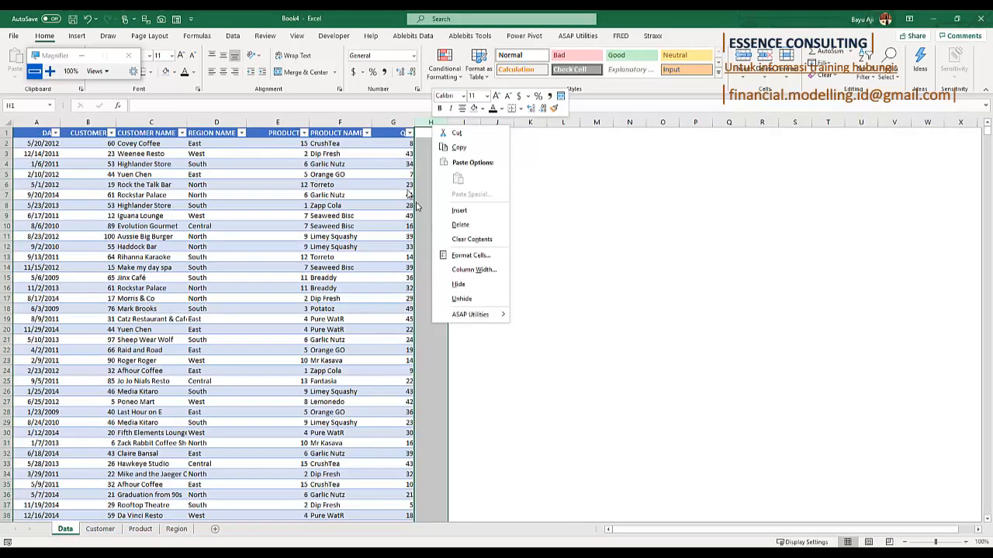
key("Escape")
left_click(426, 135)
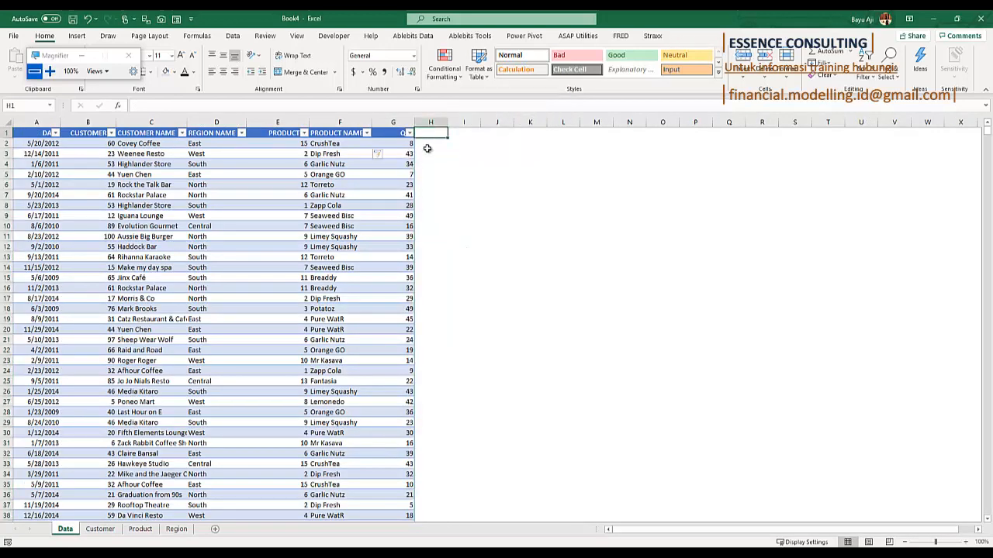
type("GROSS SALES")
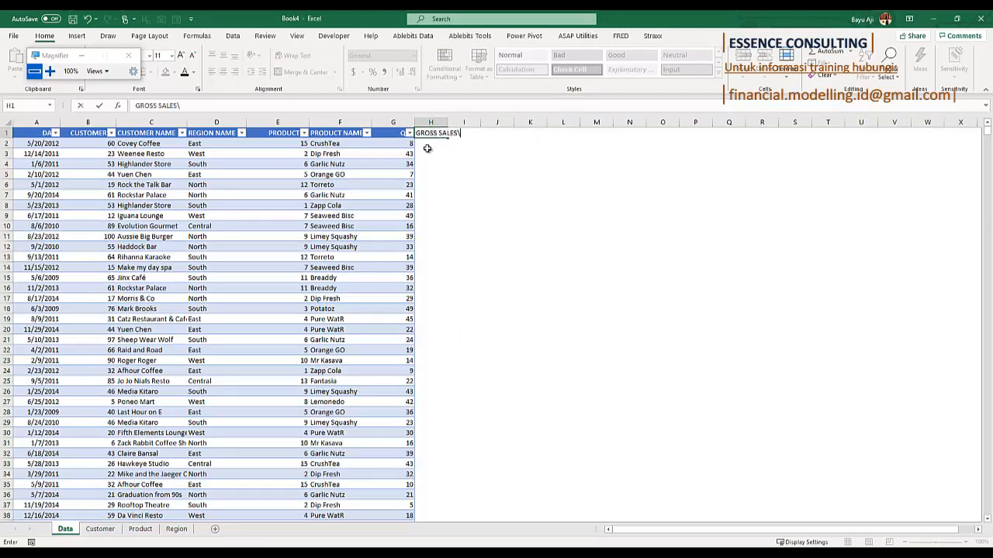
key("Return")
key("Up")
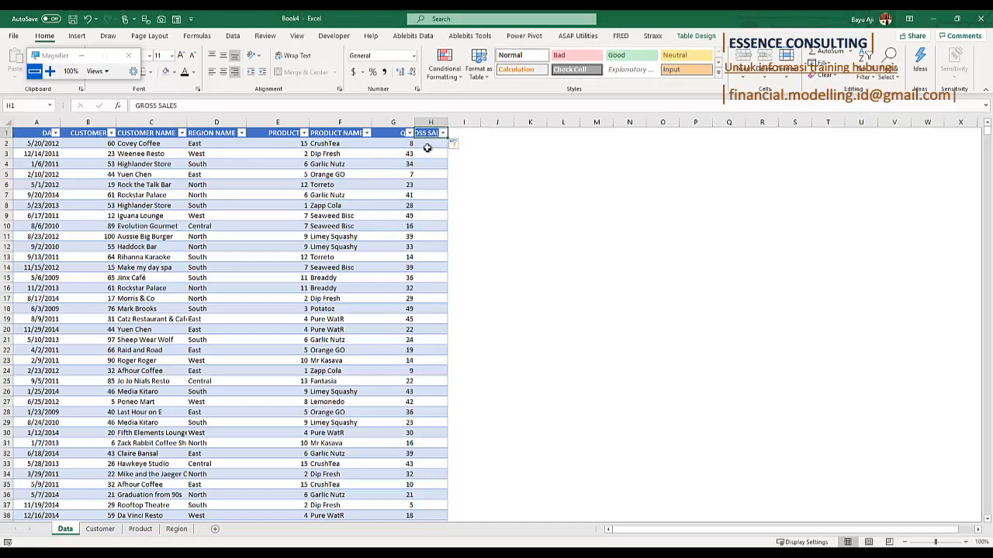
left_click_drag(448, 123, 477, 123)
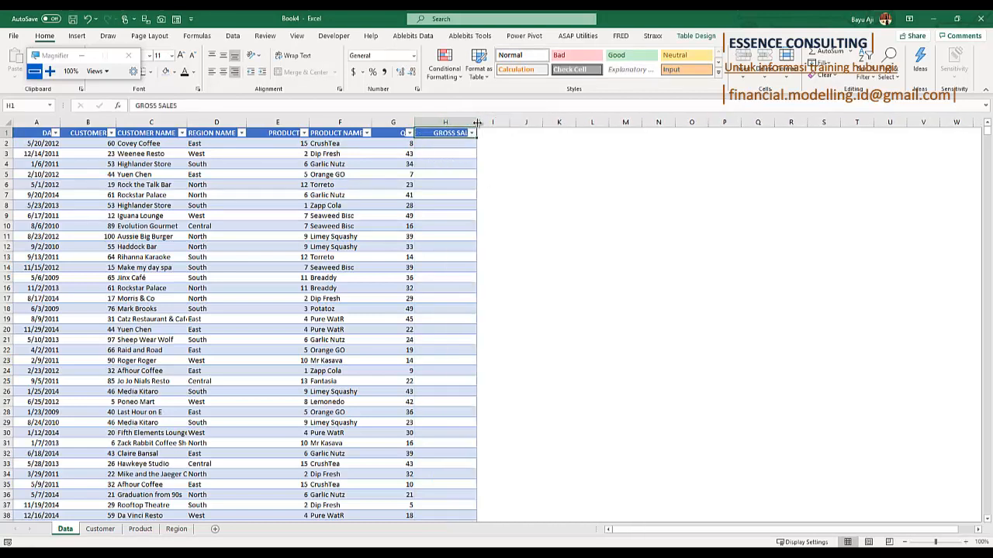
Start a VLOOKUP in H2 of the GROSS SALES column with the same row's PRODUCT ID as lookup value.
key("Down")
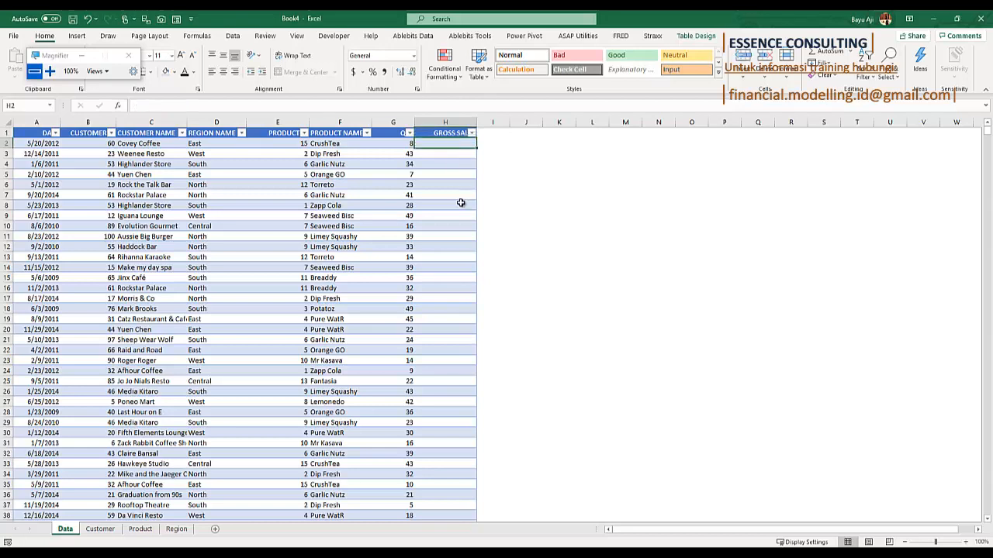
type("=vl")
key("Tab")
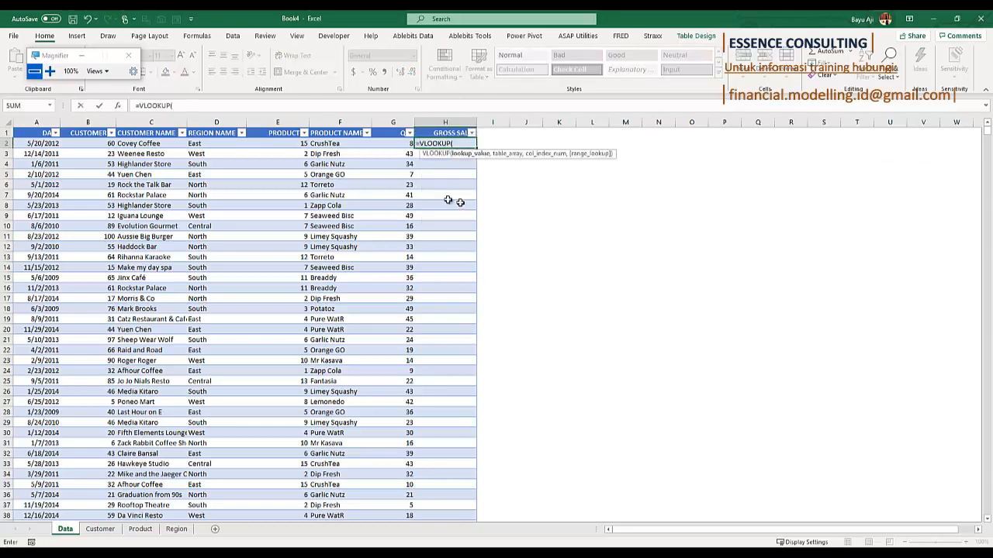
left_click(284, 143)
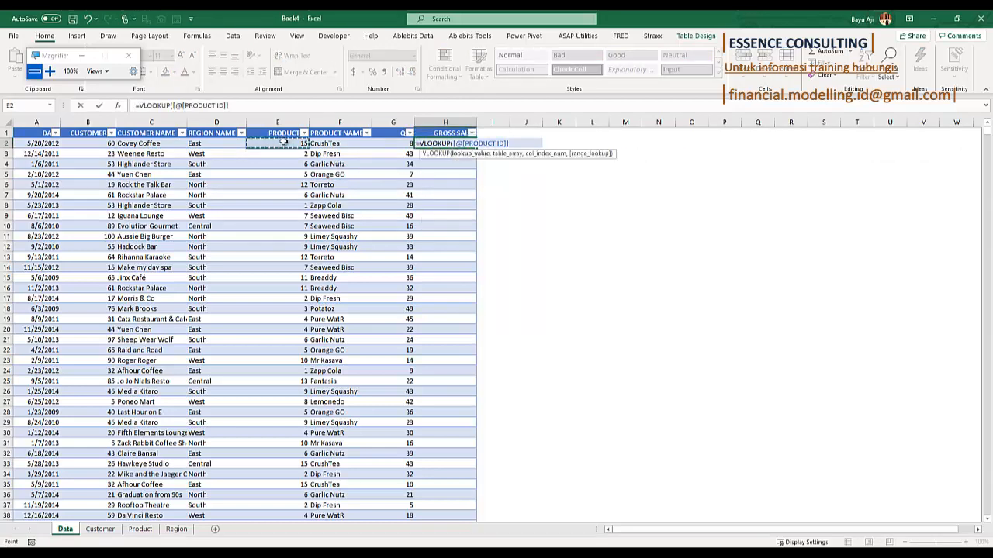
left_click(51, 71)
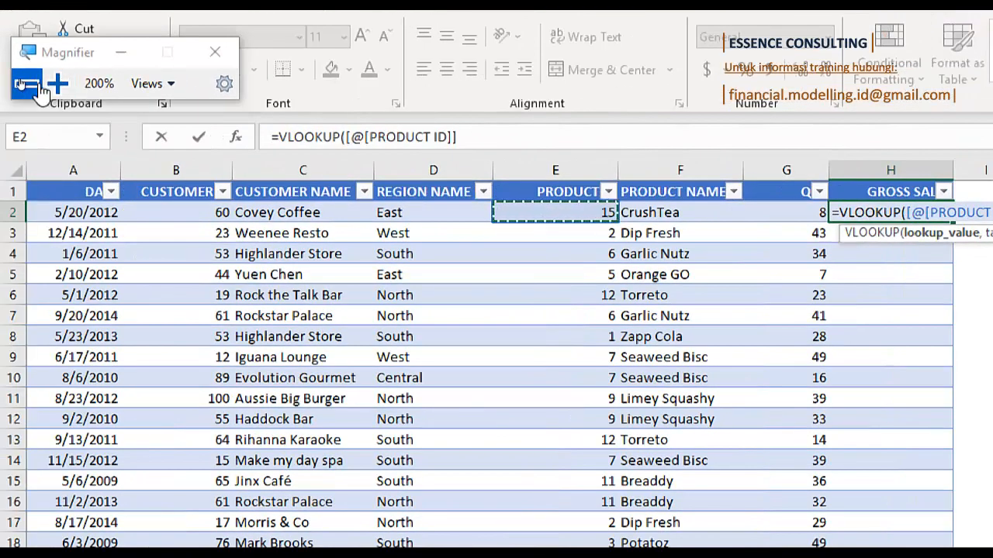
left_click(27, 84)
type(",")
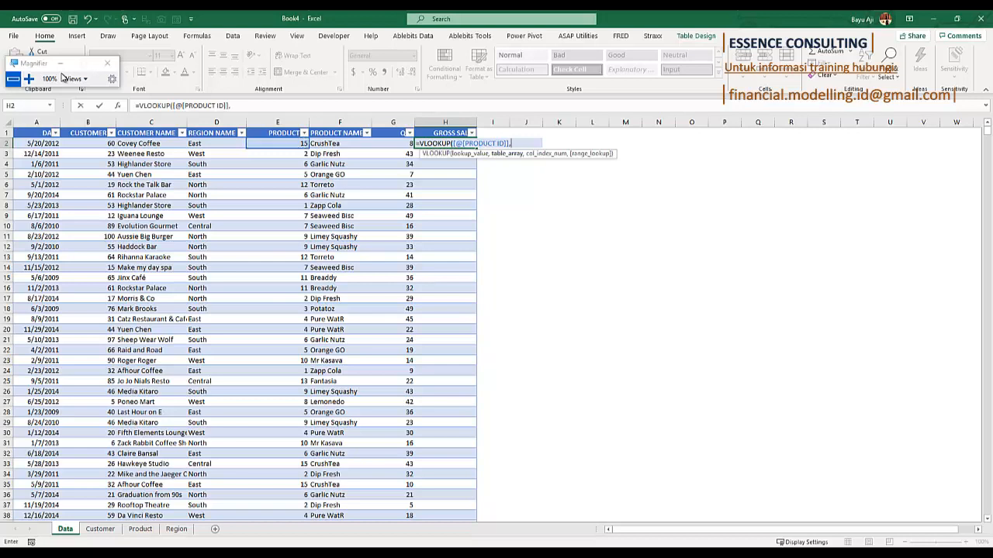
Complete the GROSS SALES VLOOKUP with the Product sheet's TblProduct range, column index 3 and range lookup 0, and enter it.
left_click(141, 529)
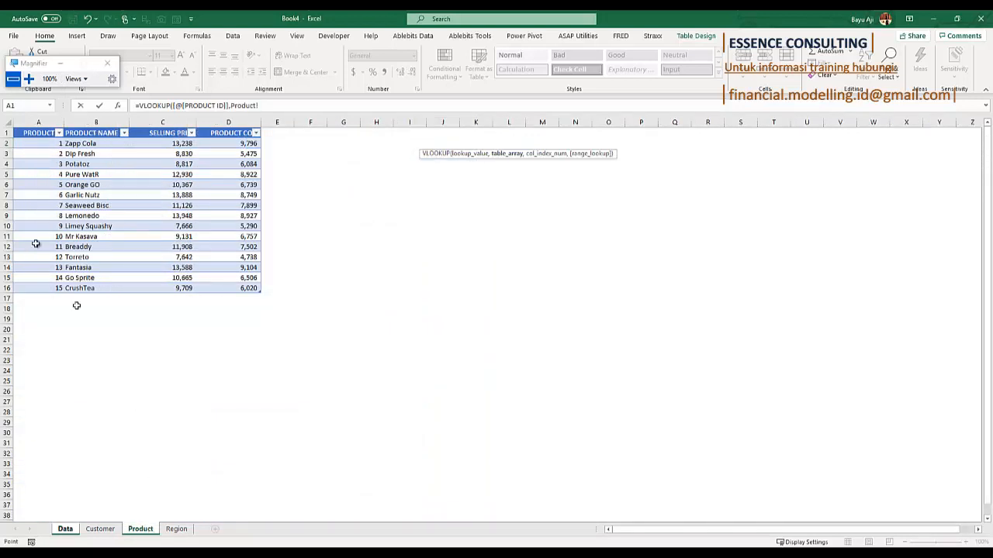
left_click(37, 141)
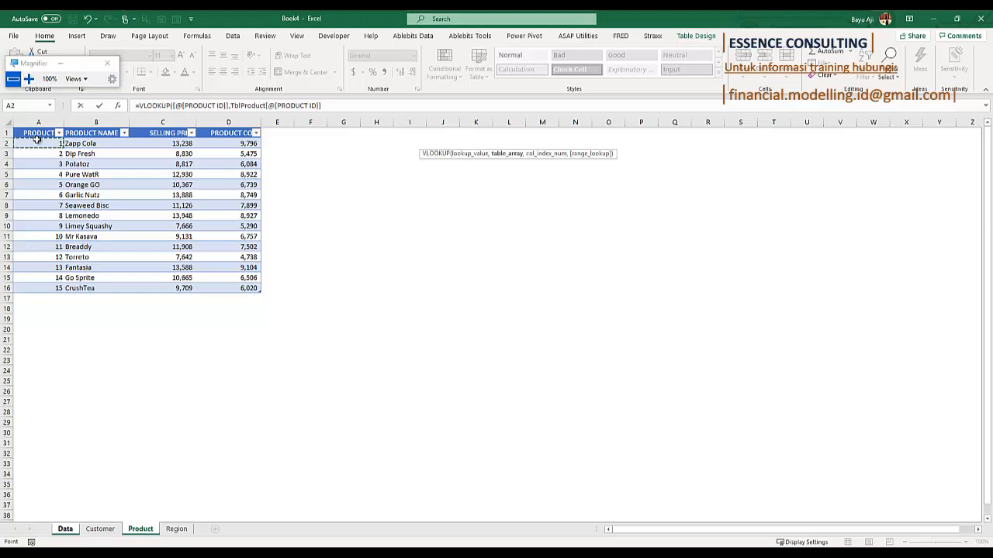
left_click_drag(36, 141, 257, 290)
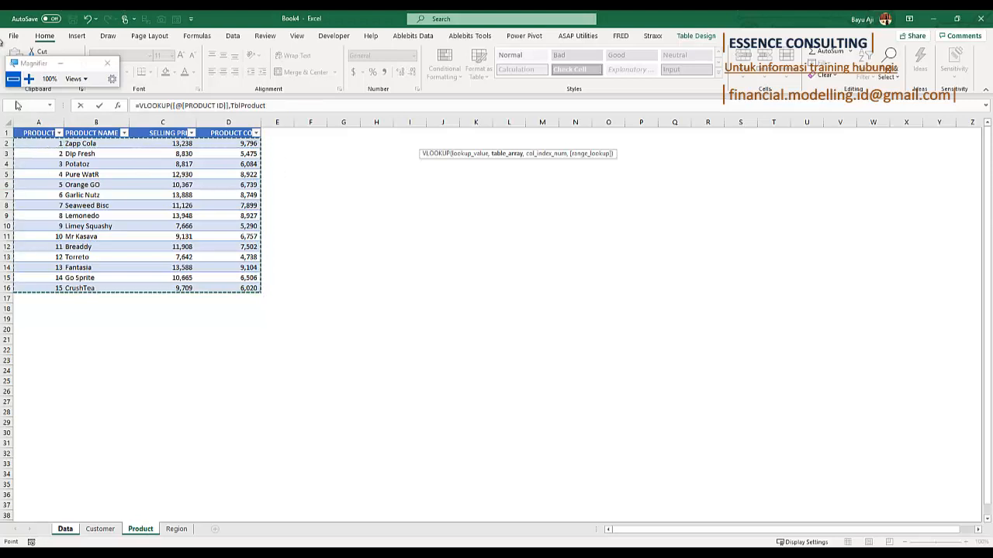
left_click(29, 79)
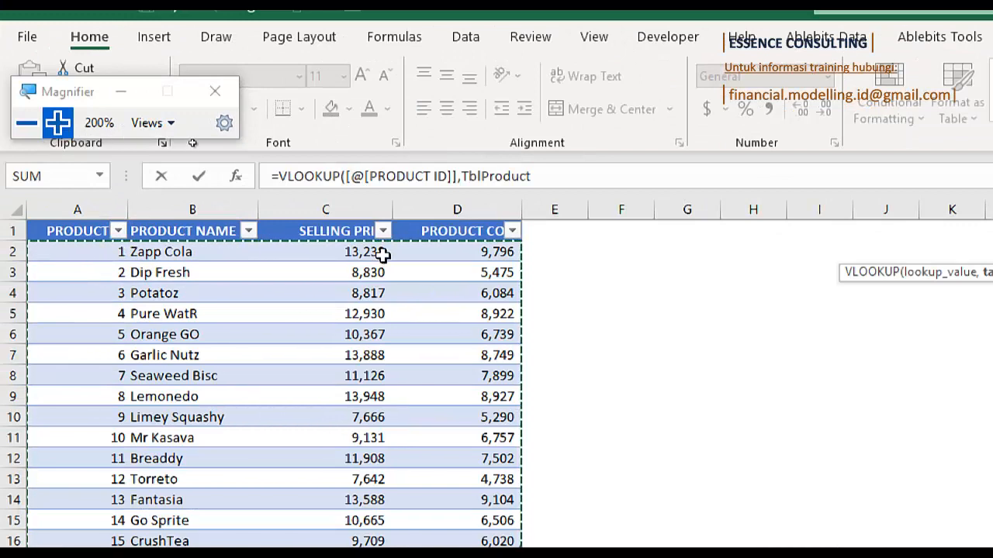
left_click(559, 177)
type(",")
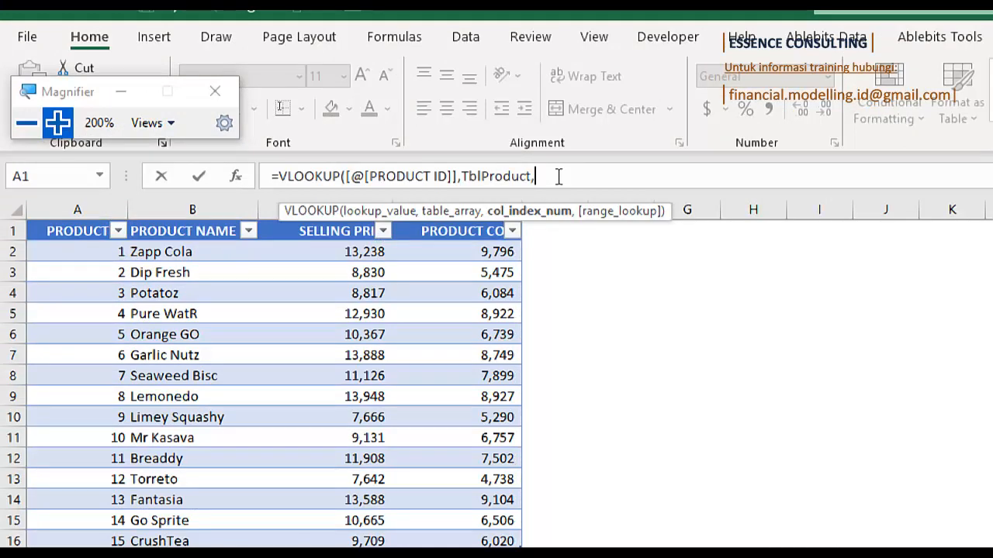
type("3,0)")
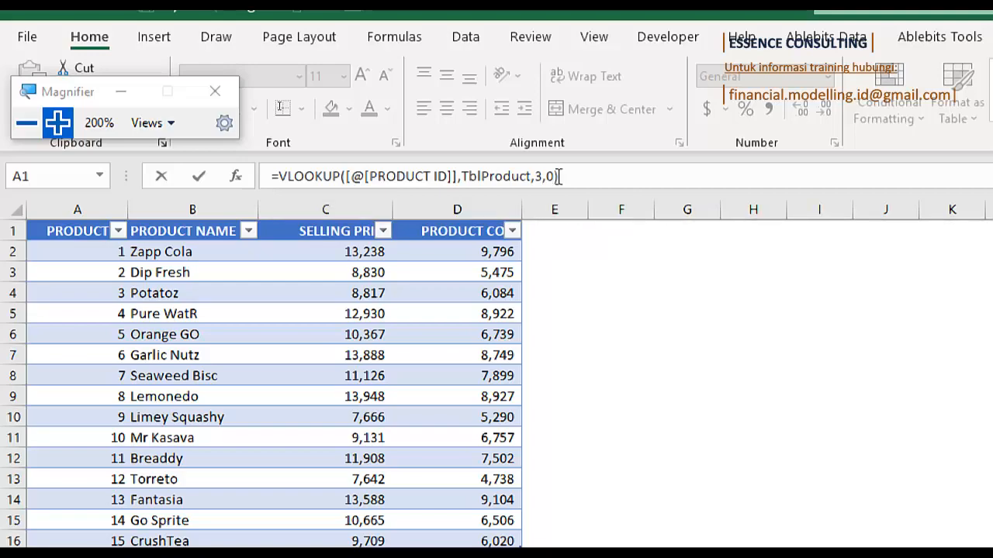
key("Return")
left_click(27, 123)
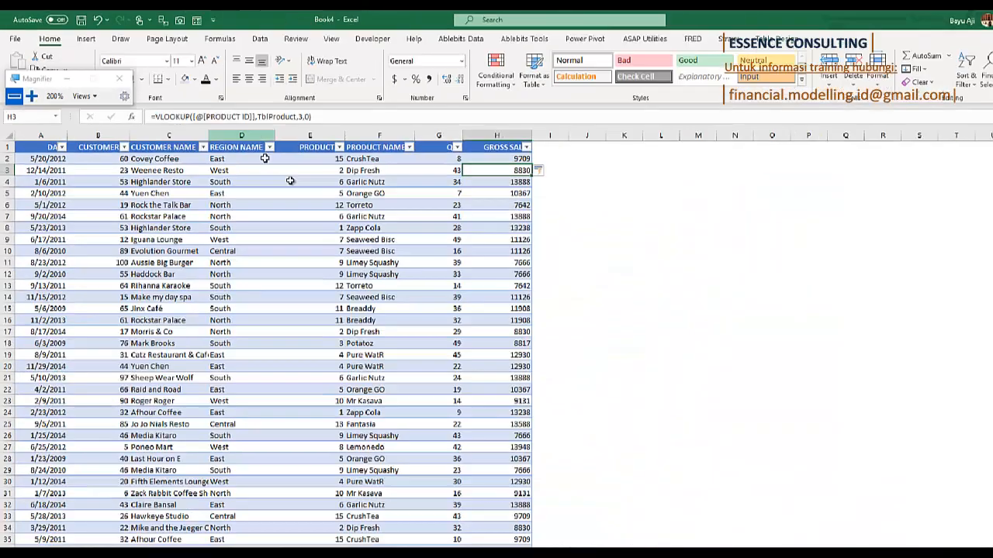
Extend the GROSS SALES formula in H2 by multiplying the VLOOKUP by the same row's QTY.
left_click(450, 145)
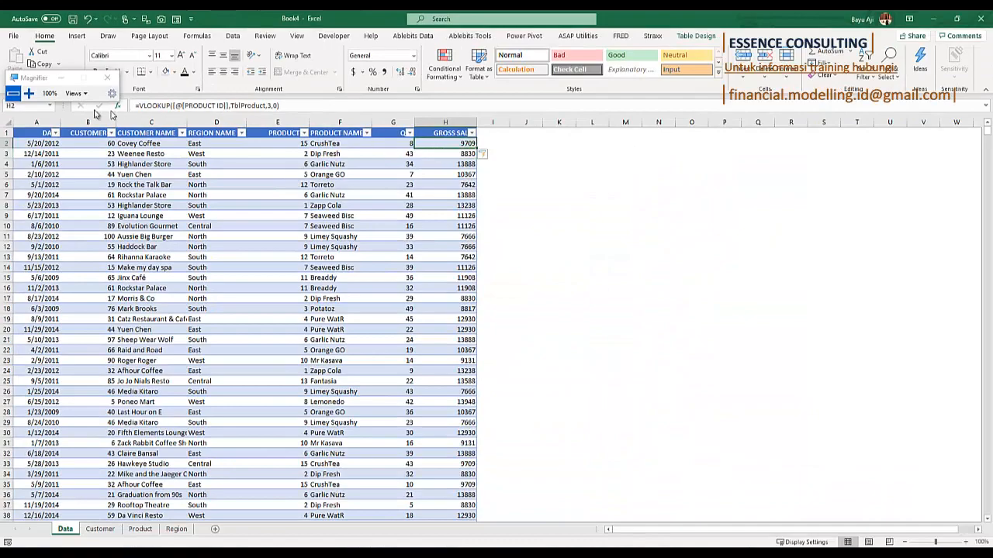
left_click(29, 93)
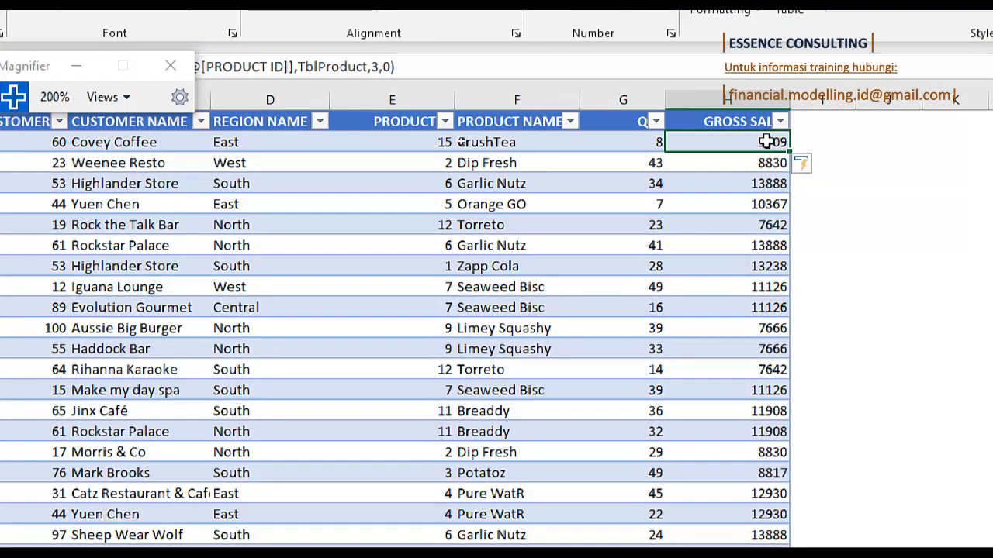
left_click(642, 105)
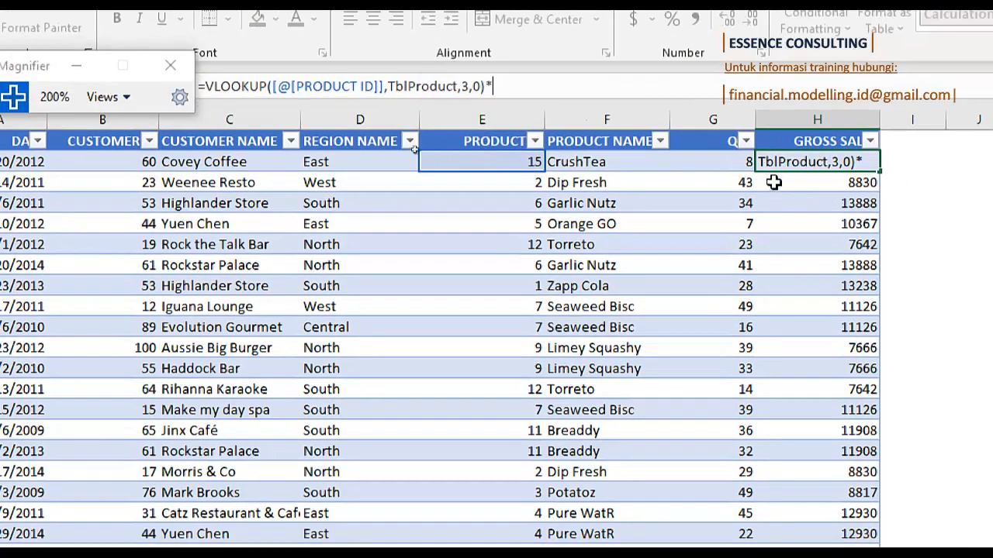
left_click(760, 184)
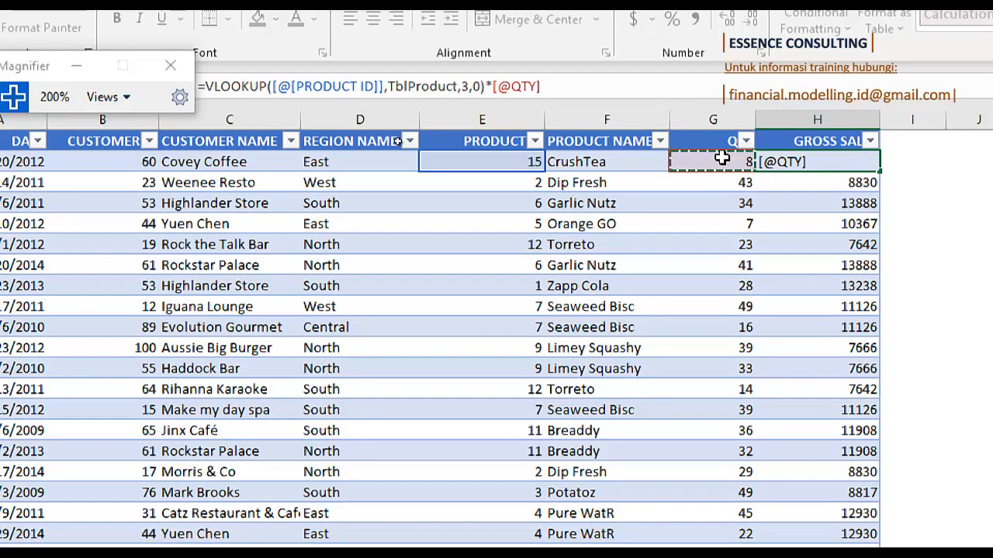
key("Return")
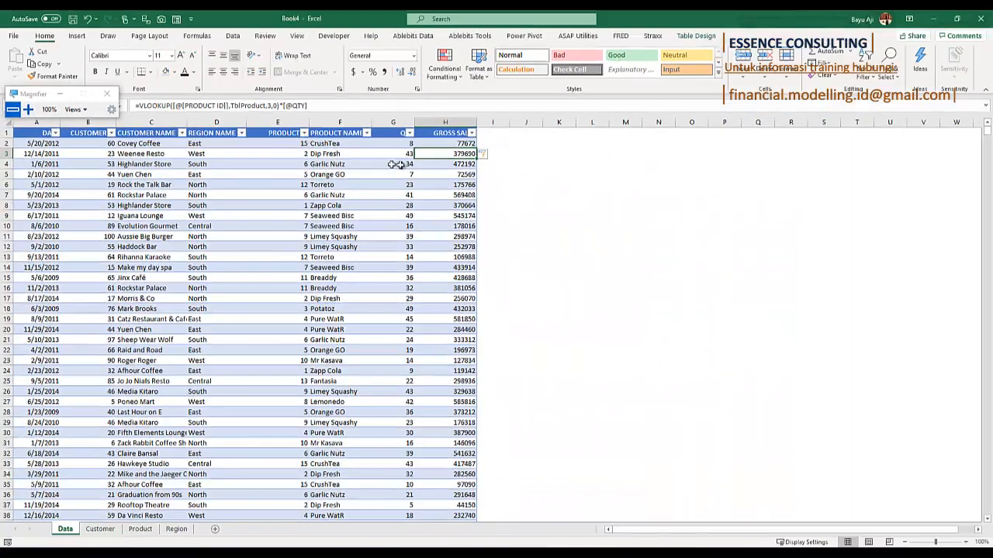
Format all GROSS SALES values with thousands separators and no decimal places, and select the empty header cell I1.
left_click(438, 142)
key("ctrl+shift+Down")
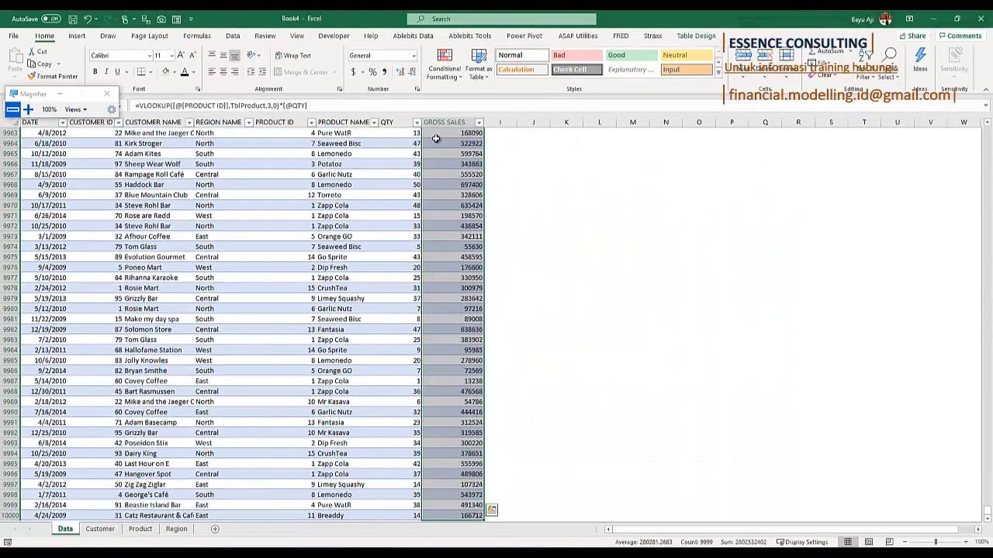
left_click(385, 73)
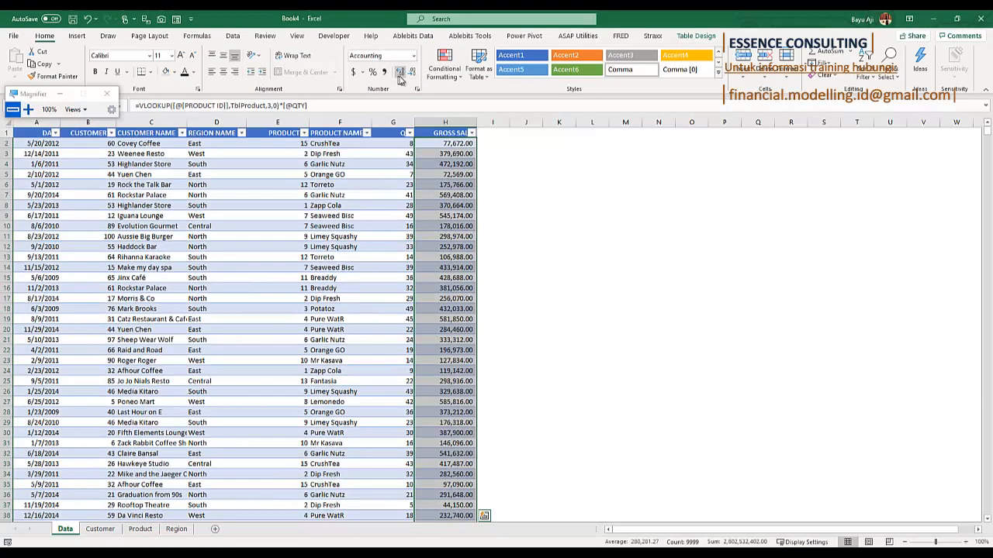
left_click(412, 72)
left_click(411, 71)
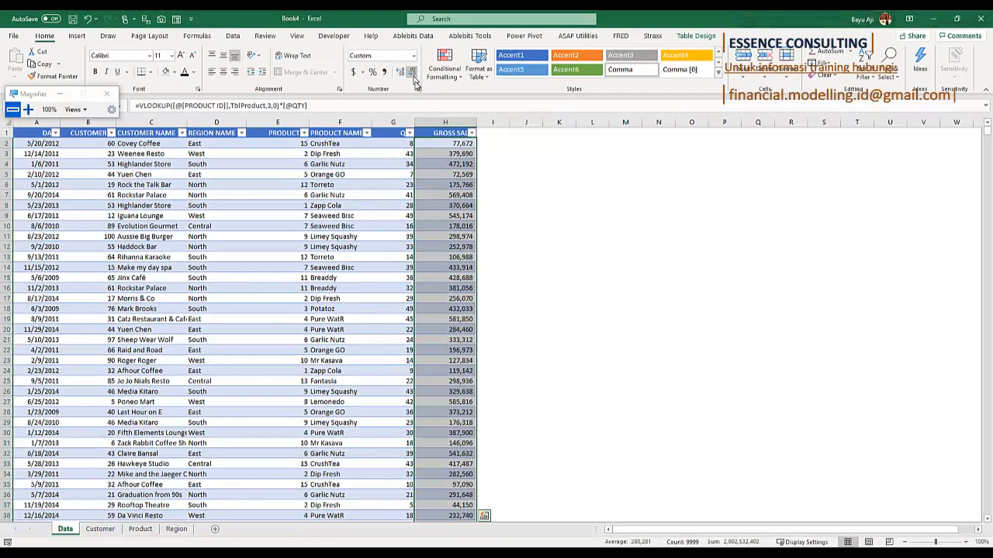
left_click(494, 135)
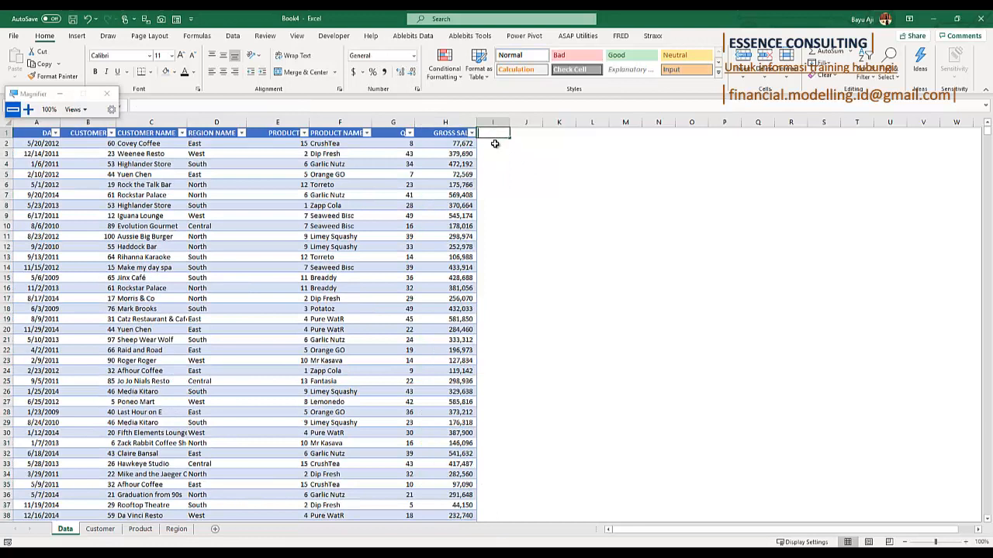
Add a COST OF SALES column header in I1 of the Data table and autofit the column width.
type("COST OF SALES")
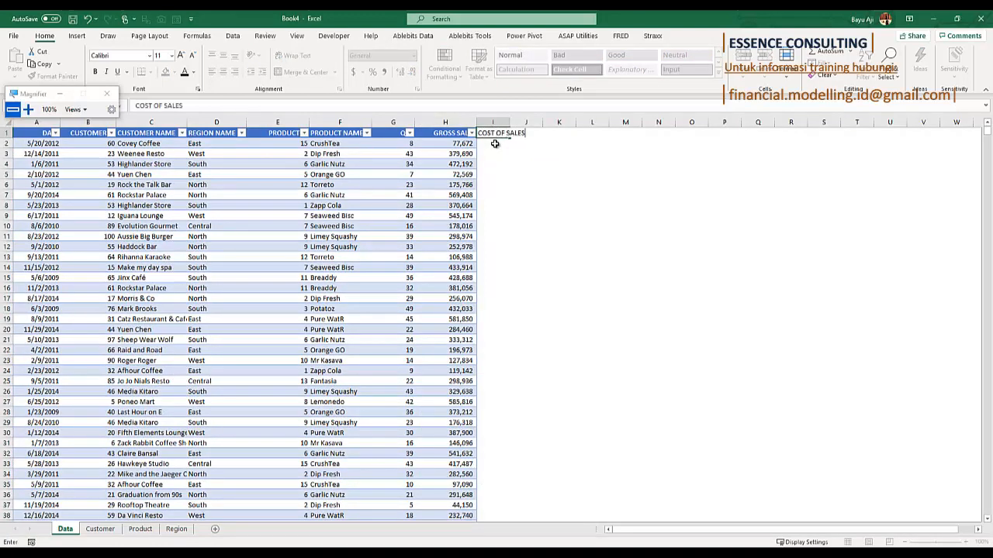
key("Return")
left_click(498, 133)
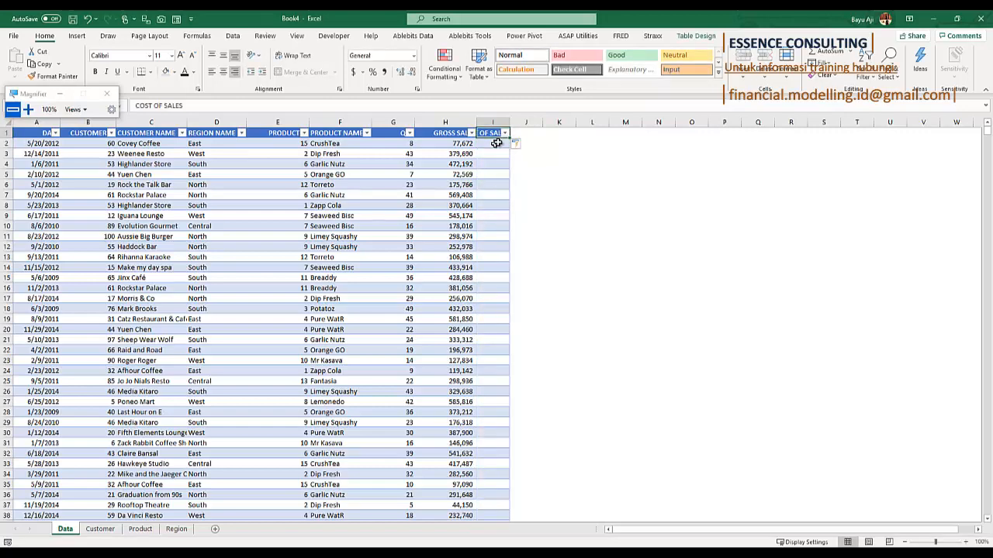
double_click(509, 122)
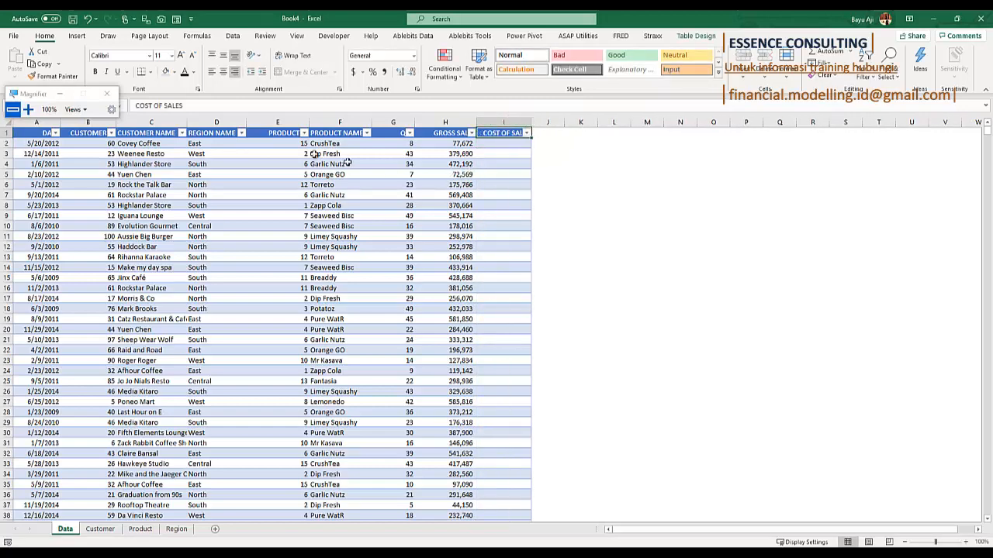
Copy the GROSS SALES formula from H2 into I2 of the COST OF SALES column.
left_click(28, 109)
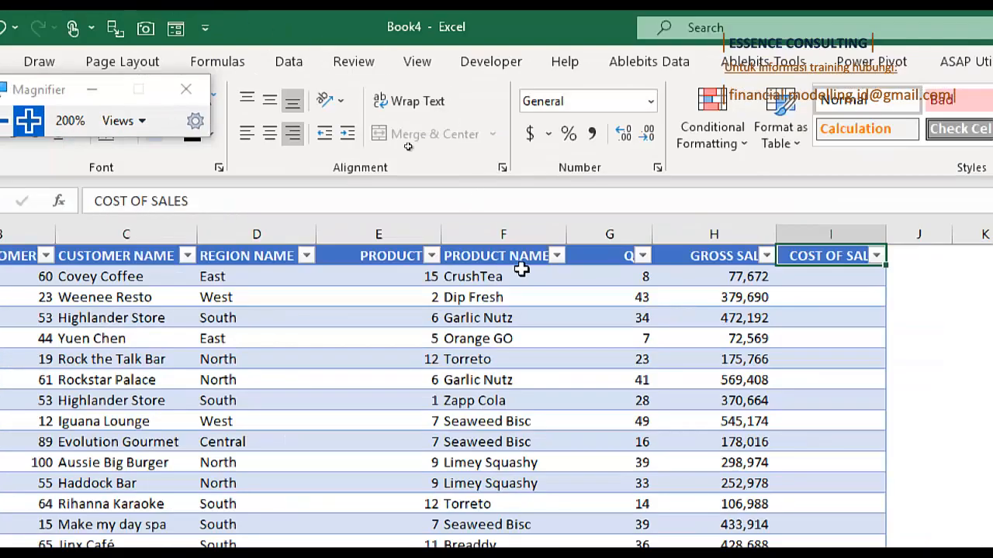
left_click(724, 278)
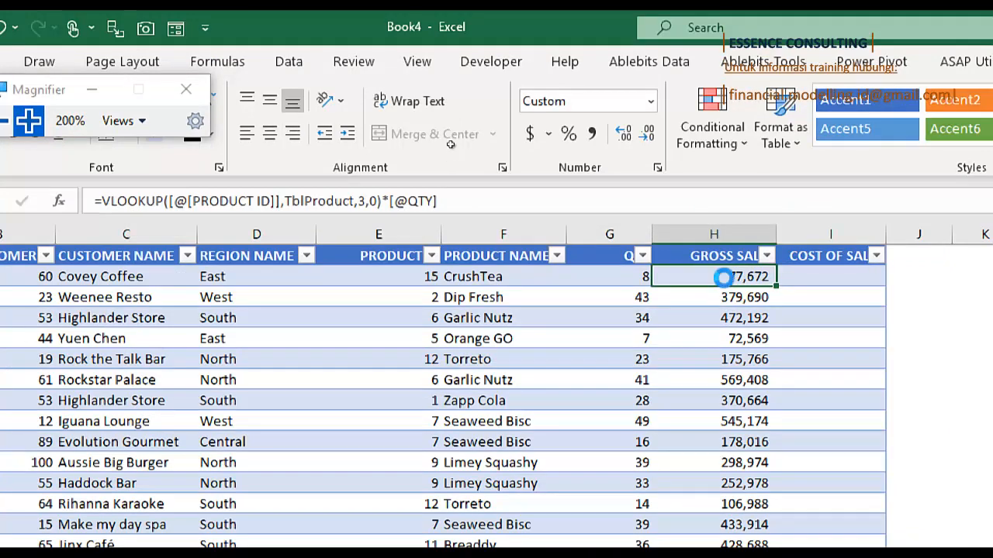
key("ctrl+c")
key("Right")
key("ctrl+v")
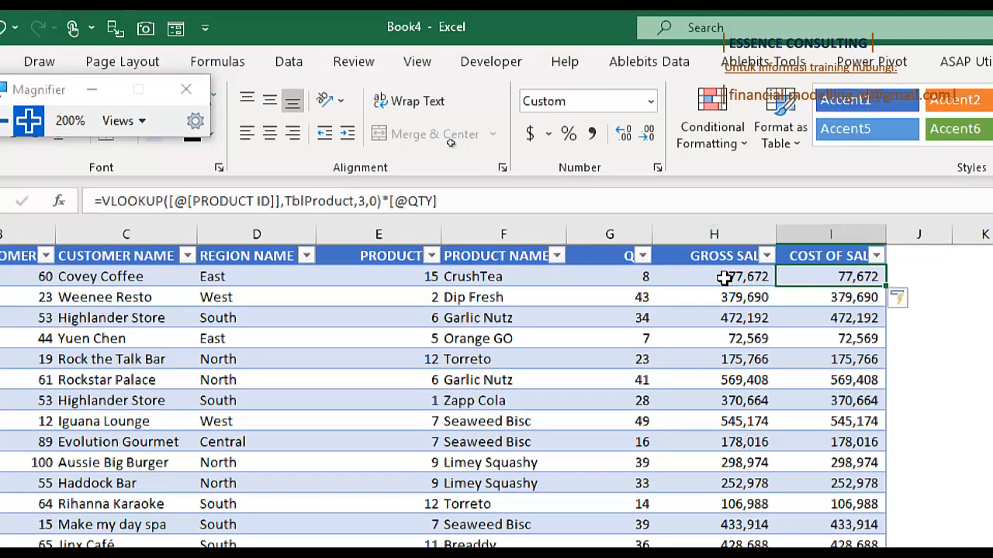
Check the Product sheet for the position of the product cost column in its table, and return to the Data sheet.
left_click(4, 120)
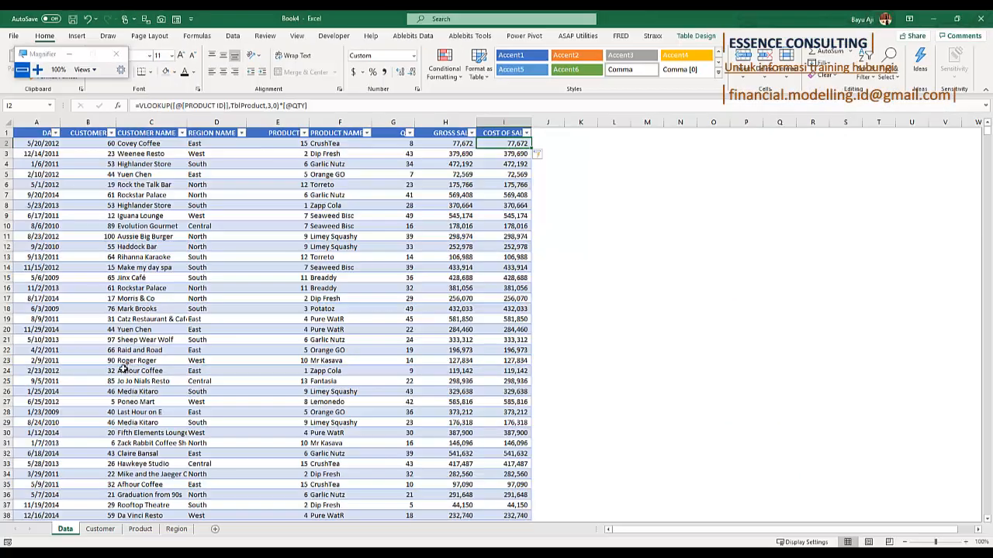
left_click(176, 529)
left_click(140, 529)
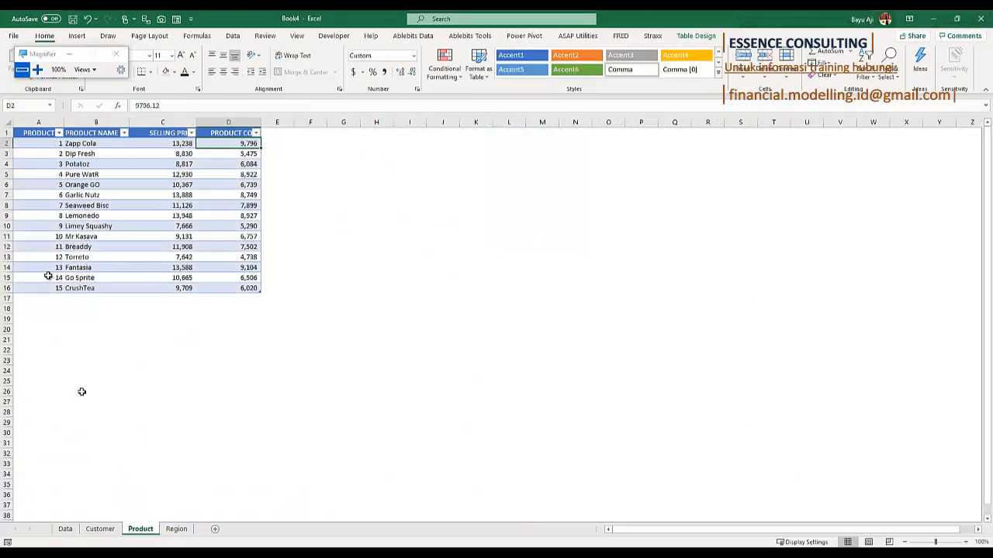
left_click(43, 165)
left_click(78, 164)
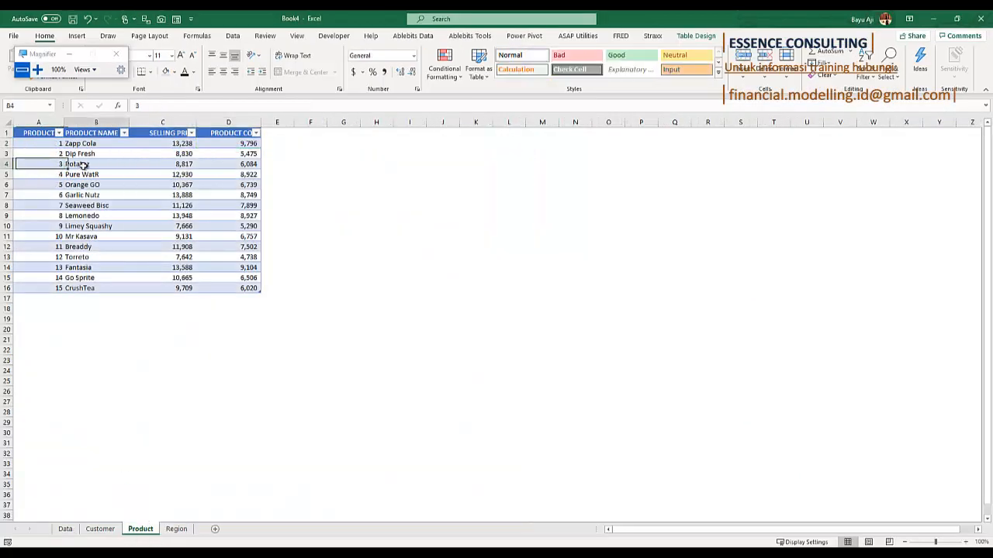
left_click(166, 164)
left_click(248, 164)
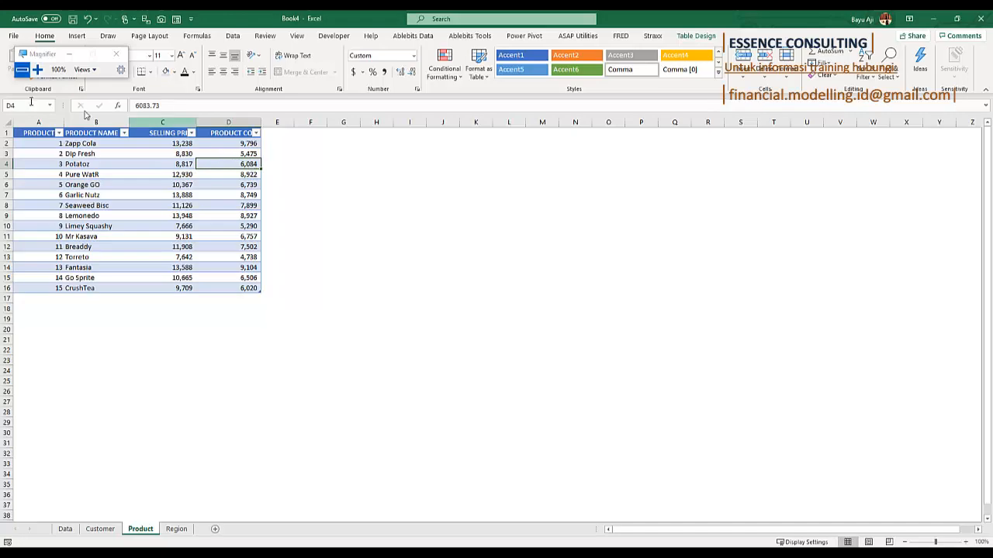
left_click(65, 529)
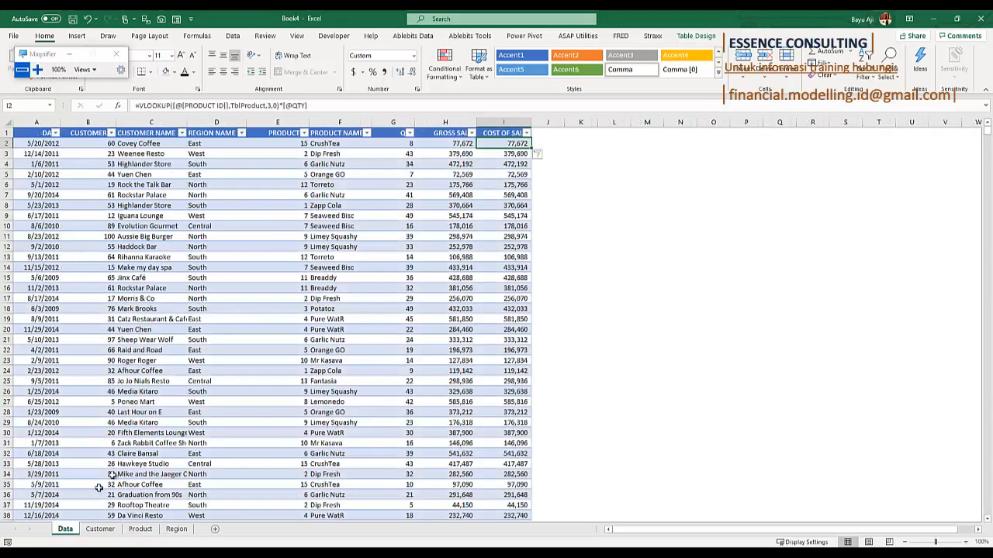
Change the VLOOKUP column index in the COST OF SALES formula in I2 to 4.
left_click(36, 70)
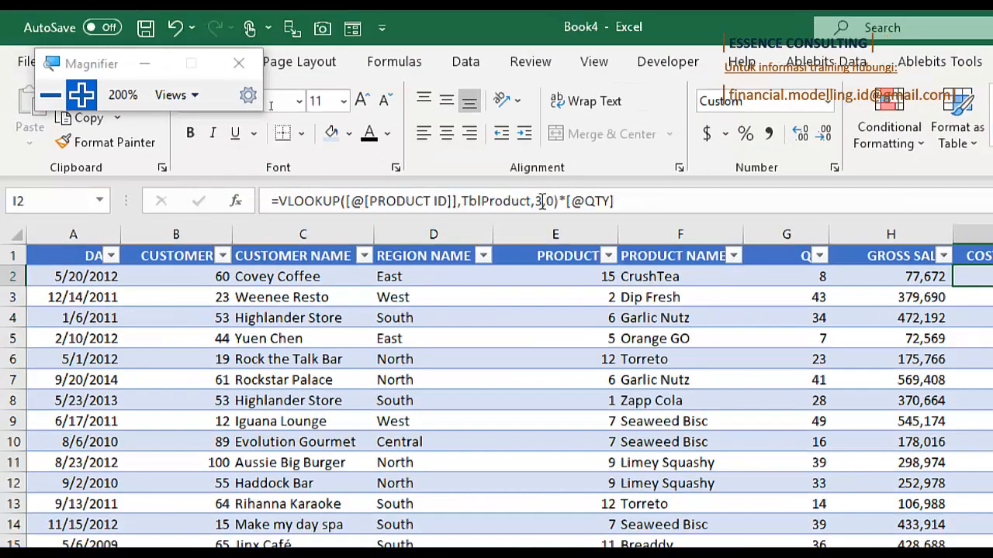
left_click(542, 201)
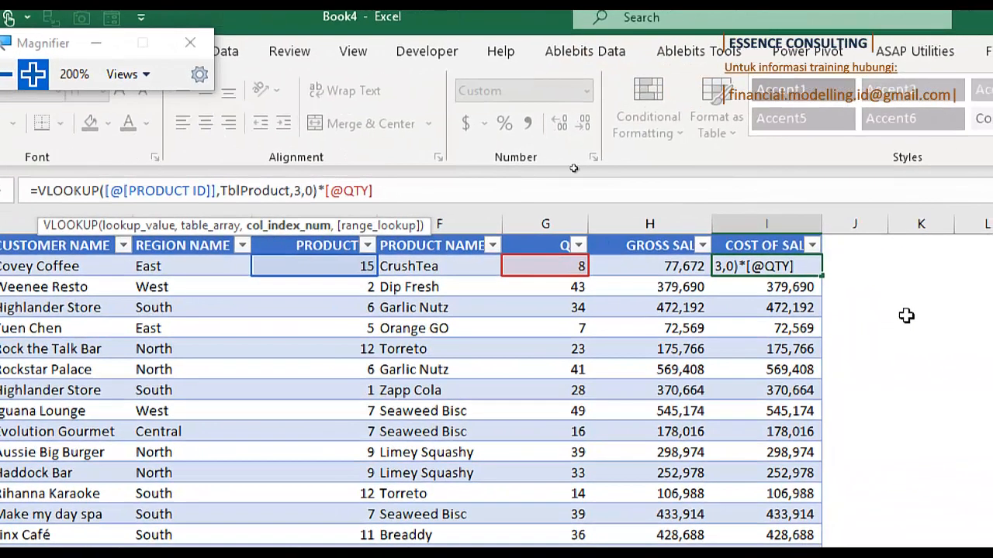
type("4")
key("Return")
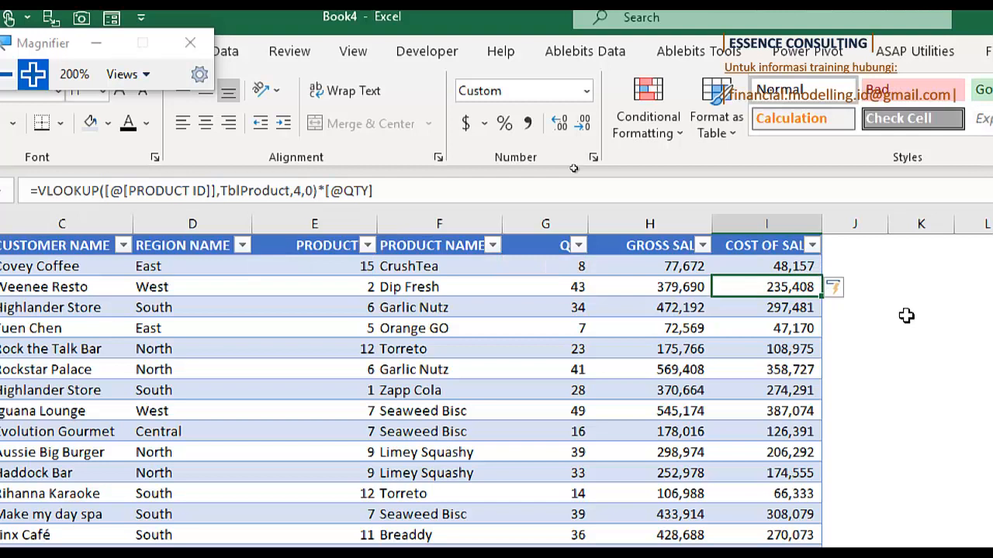
Add a NET MARGIN column header in J1 of the Data table and autofit the column width.
key("Up")
key("Up")
key("Right")
type("NET")
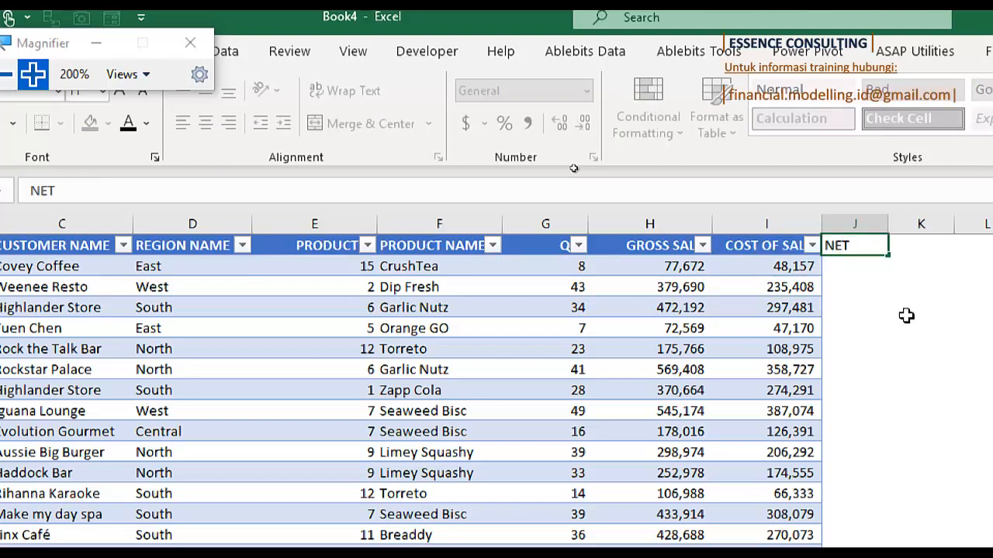
type(" MA|RGIN")
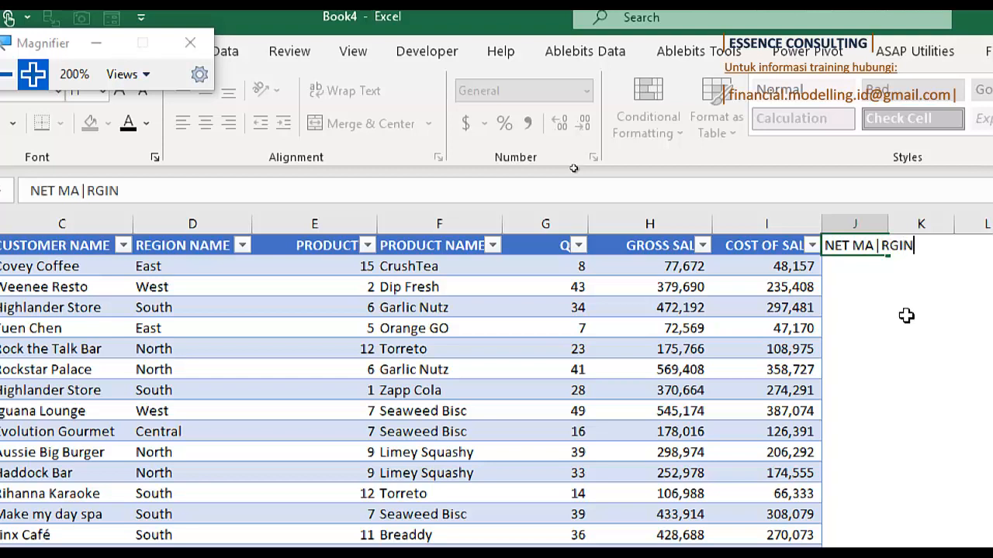
key("BackSpace")
key("BackSpace")
key("BackSpace")
key("BackSpace")
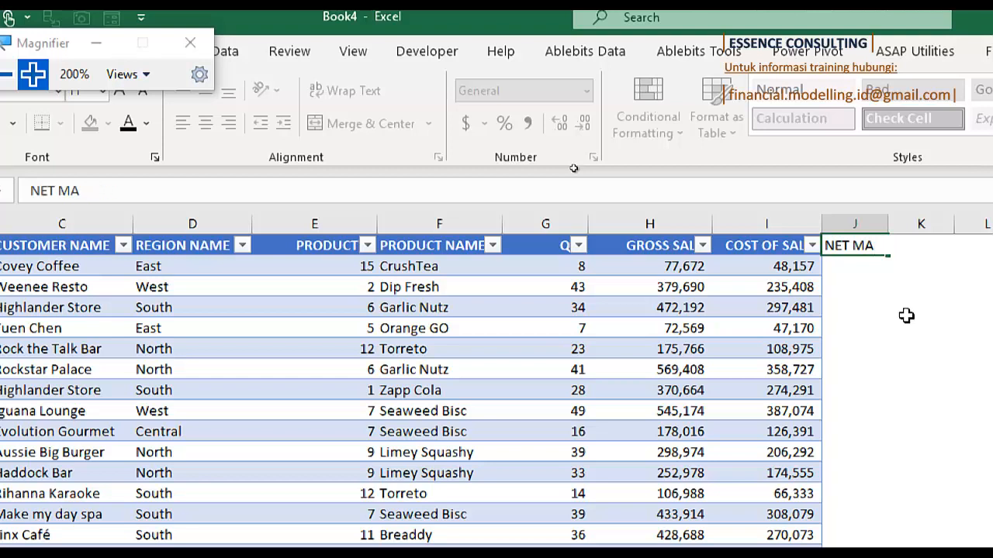
type("RGIN\\")
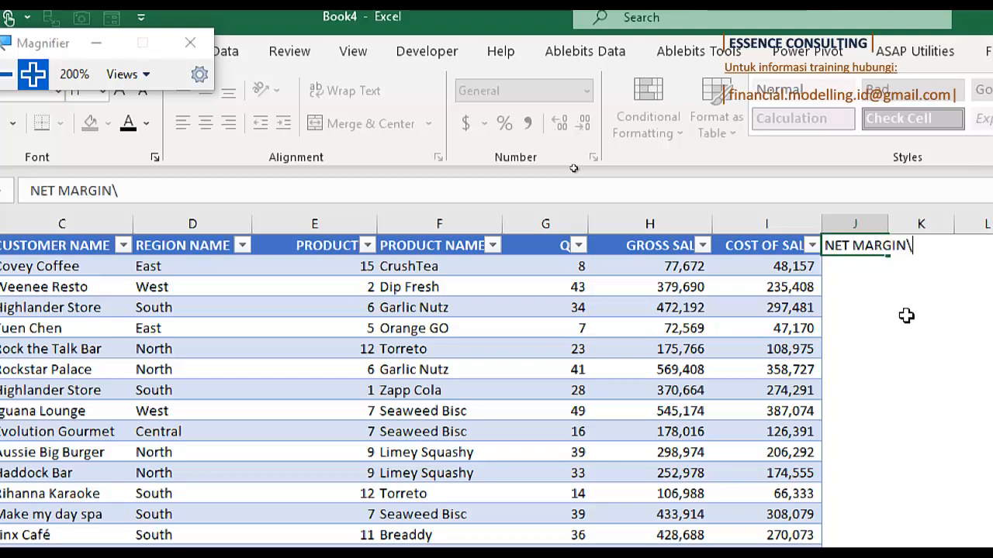
key("BackSpace")
key("Return")
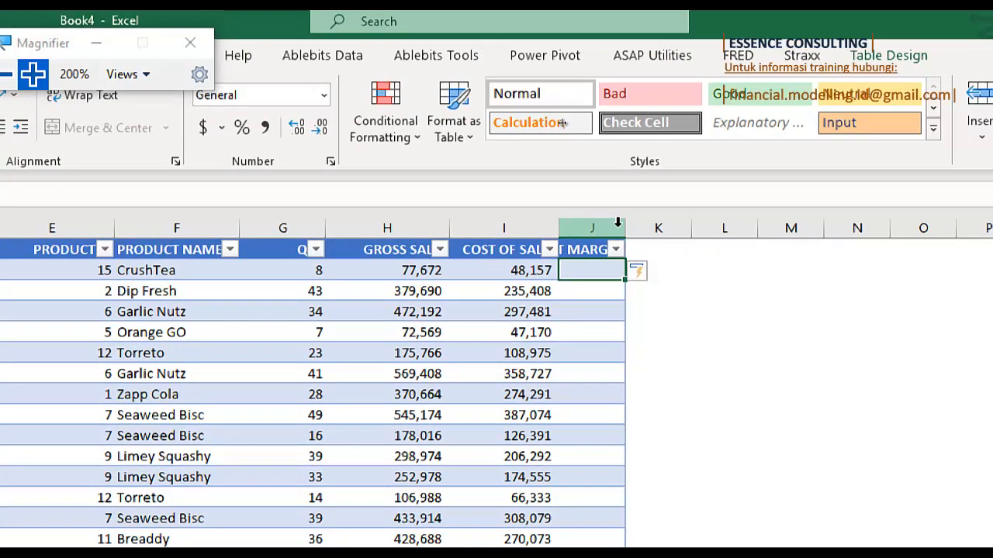
double_click(888, 225)
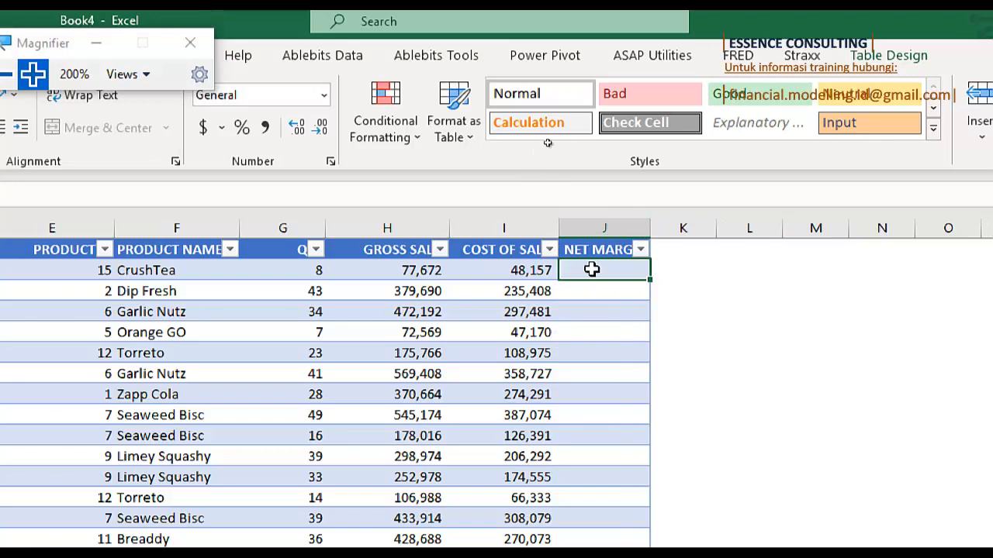
Enter a NET MARGIN formula in J2 that subtracts the same row's COST OF SALES from GROSS SALES.
type("=")
key("Left")
key("Left")
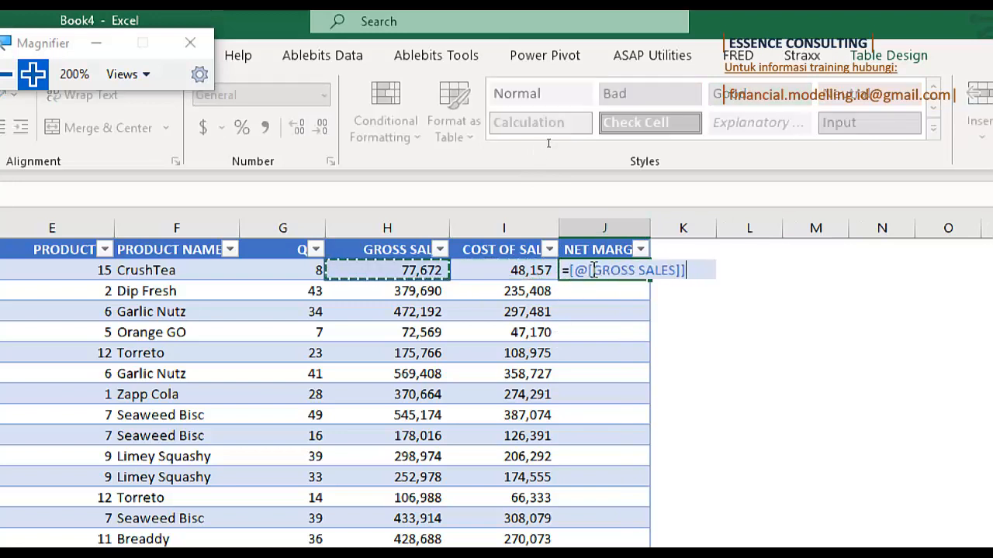
type("-")
key("BackSpace")
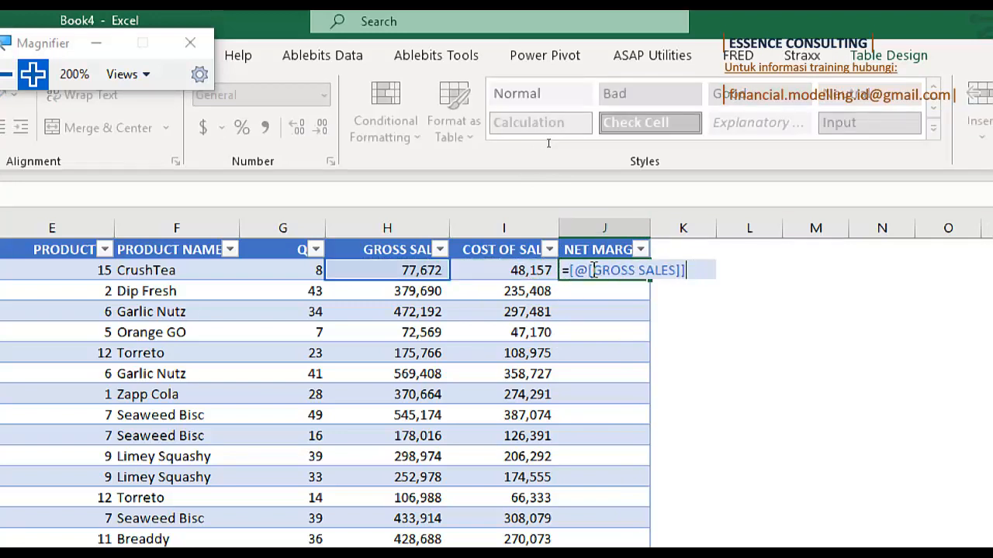
type("-")
key("Left")
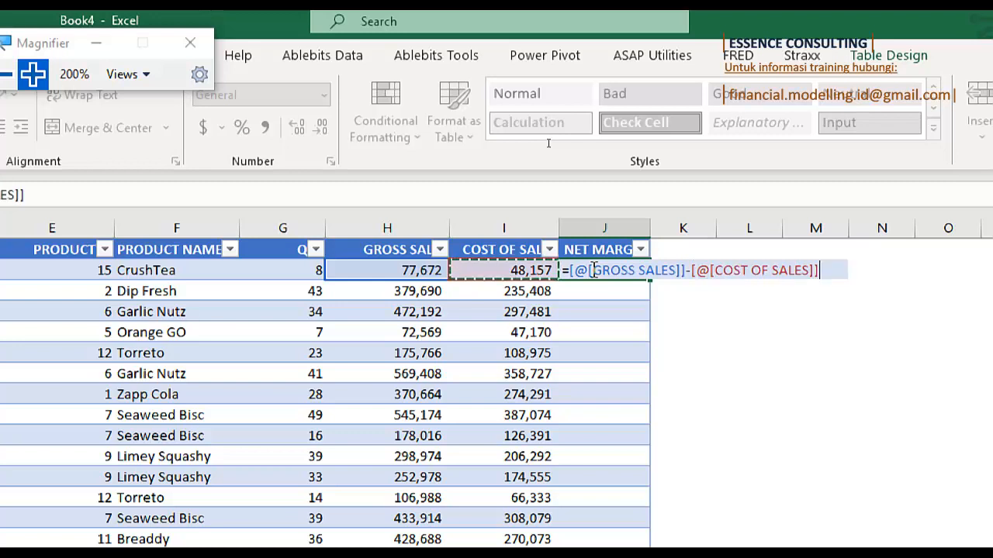
key("Return")
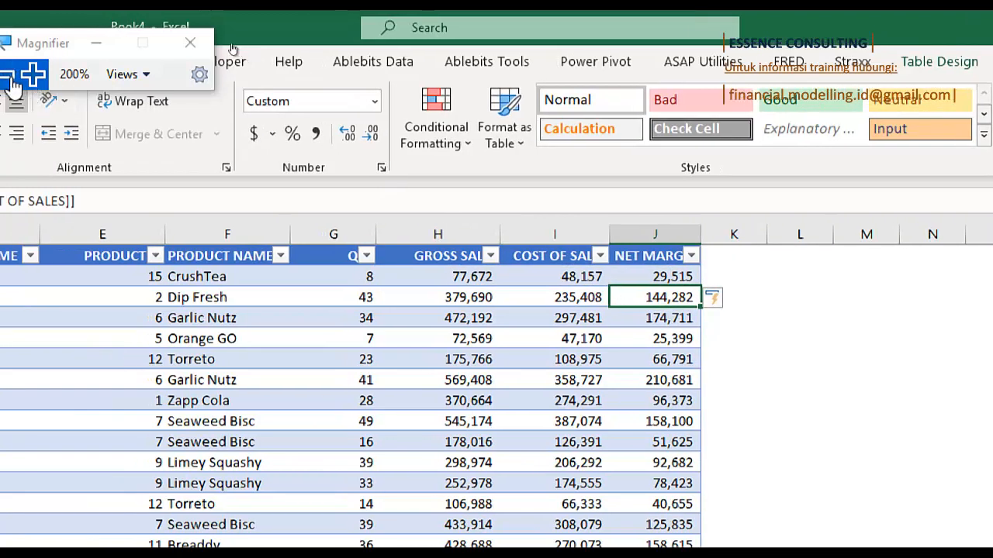
left_click(9, 74)
left_click(9, 74)
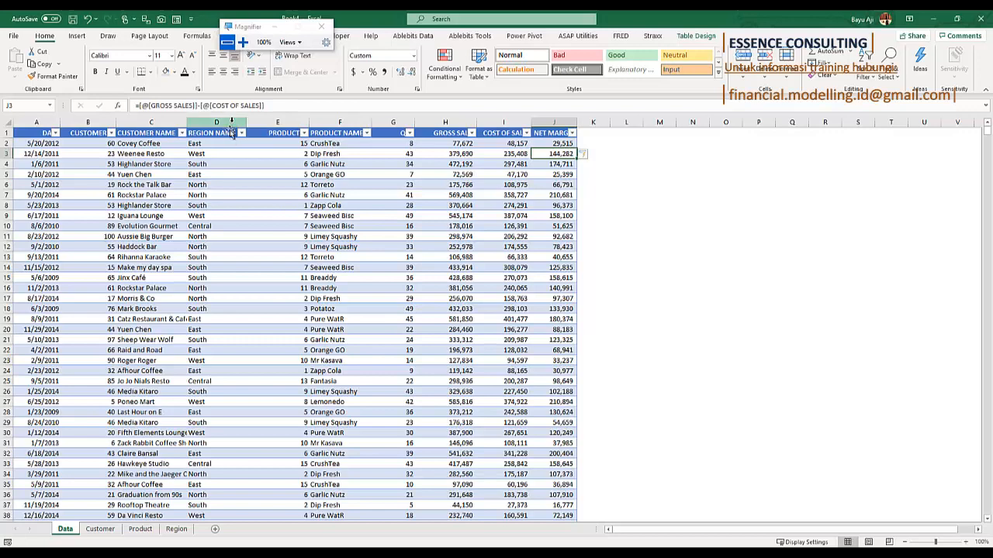
left_click(236, 155)
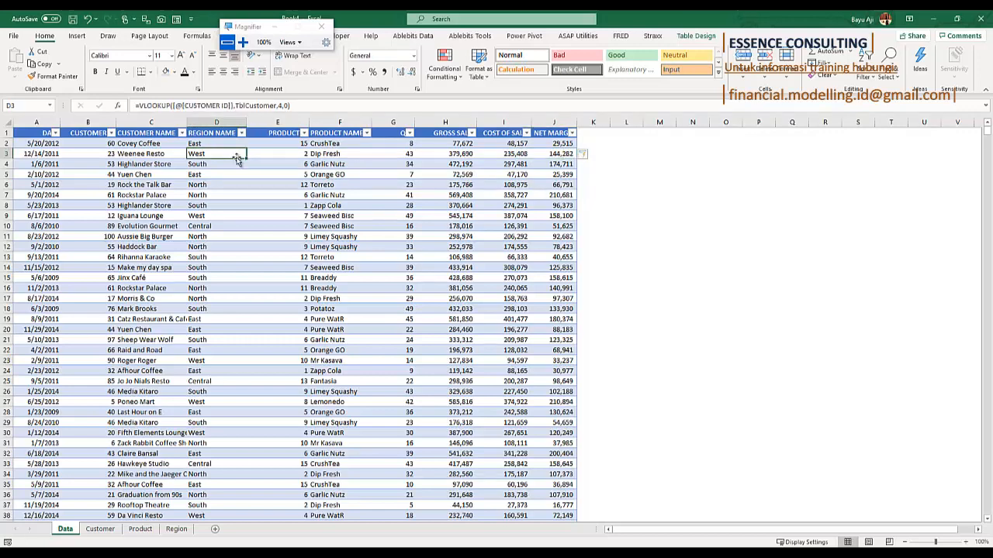
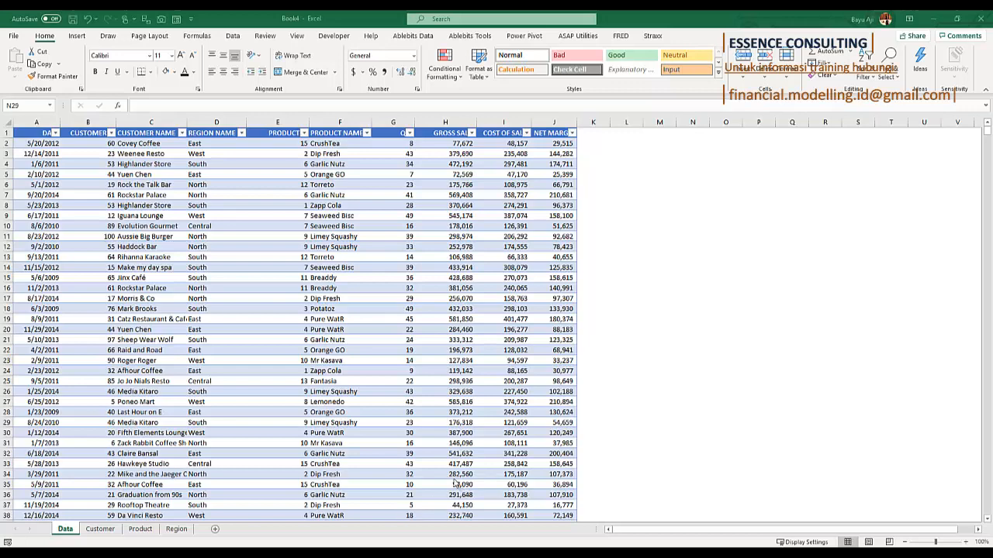
left_click(140, 529)
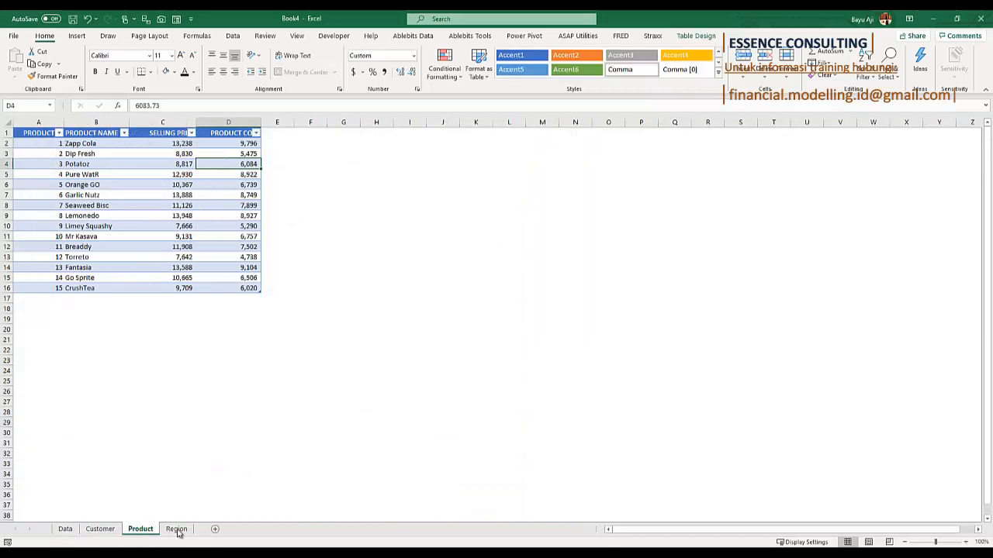
left_click(176, 529)
left_click(65, 529)
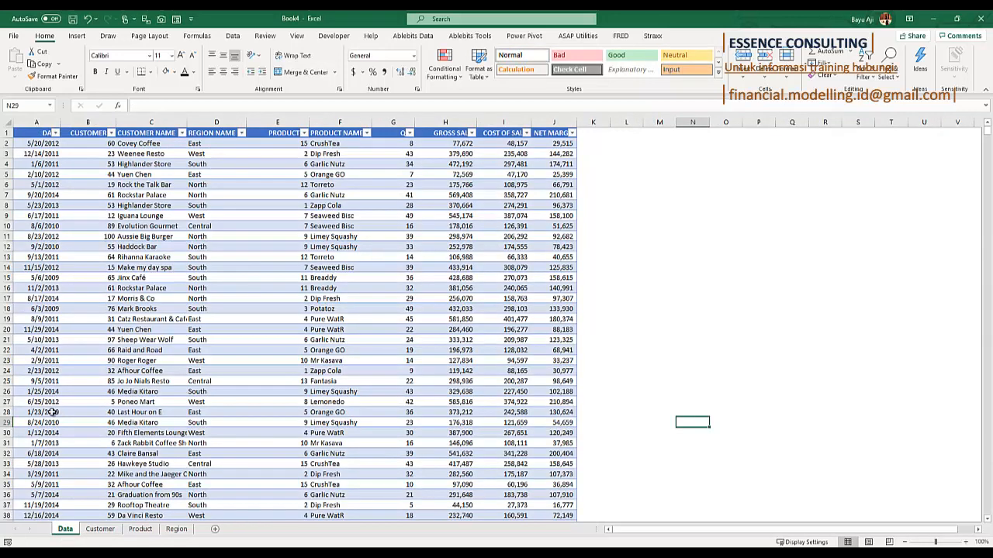
Insert a new table column between the date and customer ID columns and name its header YEAR.
left_click(90, 121)
right_click(90, 122)
left_click(115, 209)
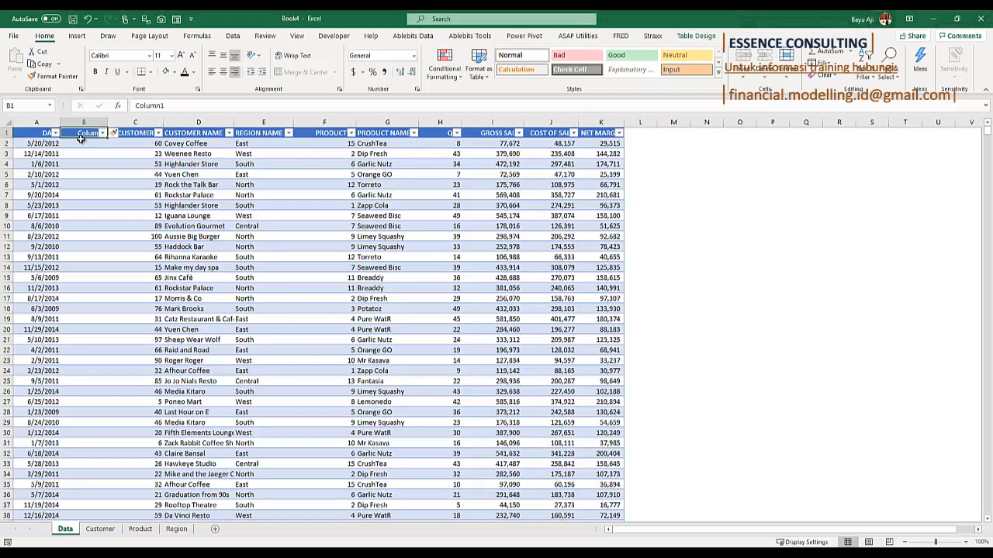
type("YEAR")
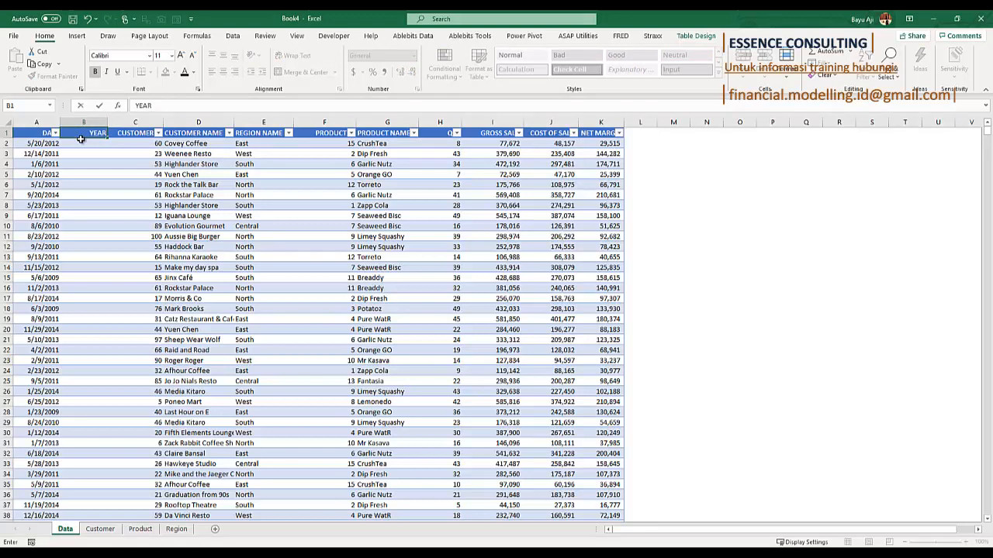
key("Return")
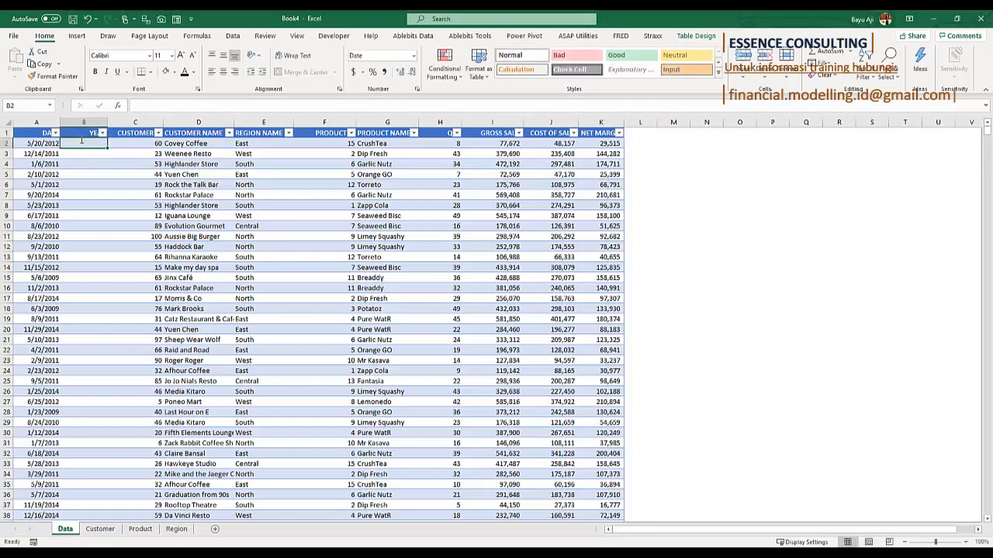
type("=YEAR(")
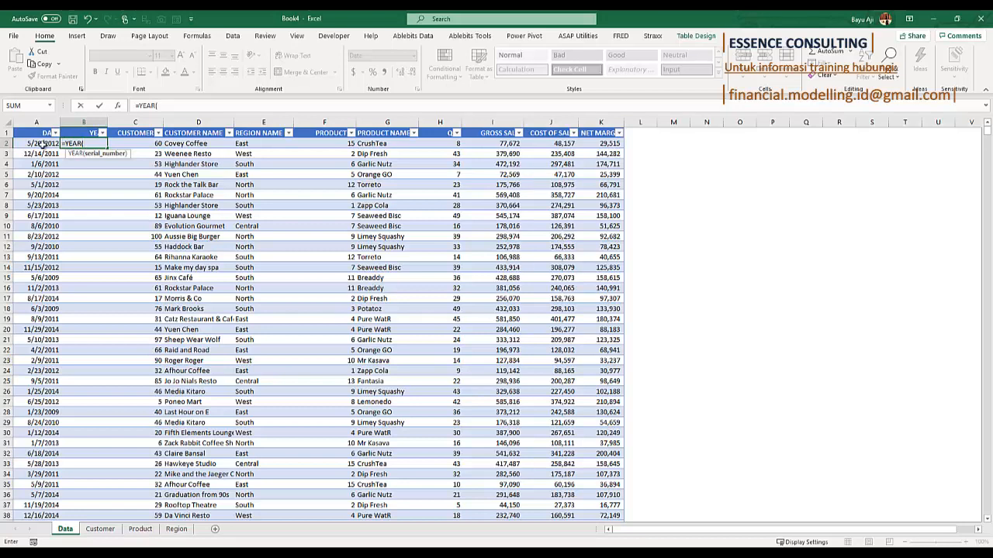
left_click(43, 145)
type(")")
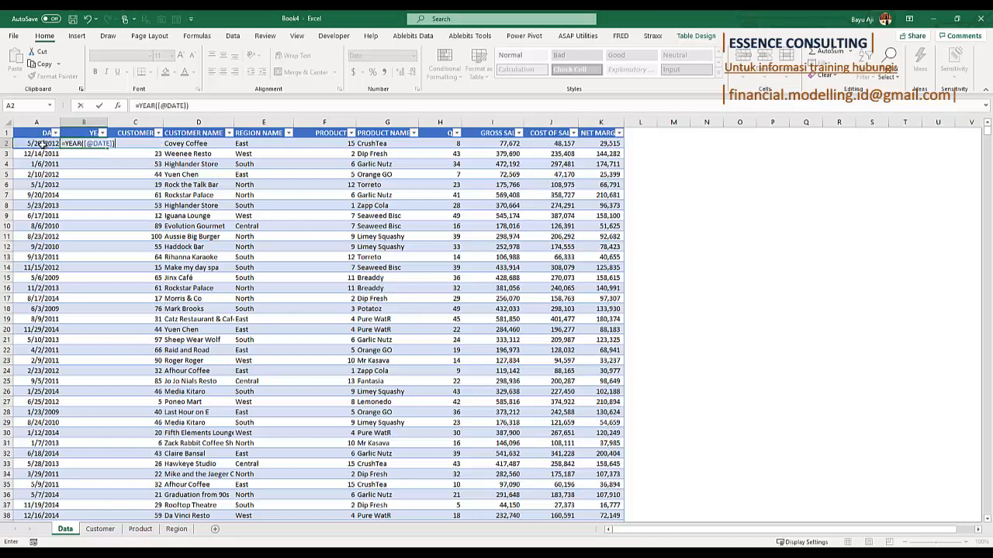
key("Return")
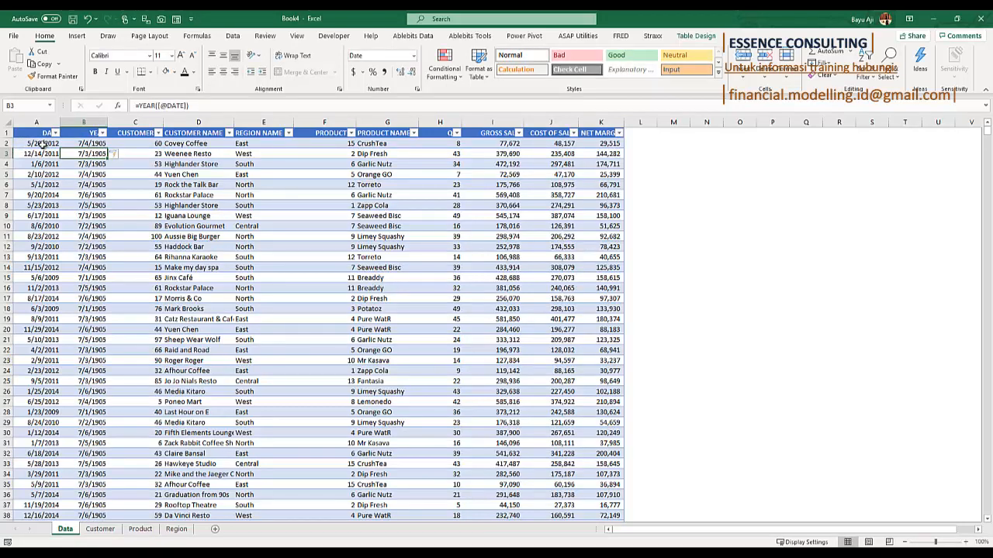
Apply the General number format to all values in the YEAR column of the Data table.
key("Up")
key("ctrl+shift+Down")
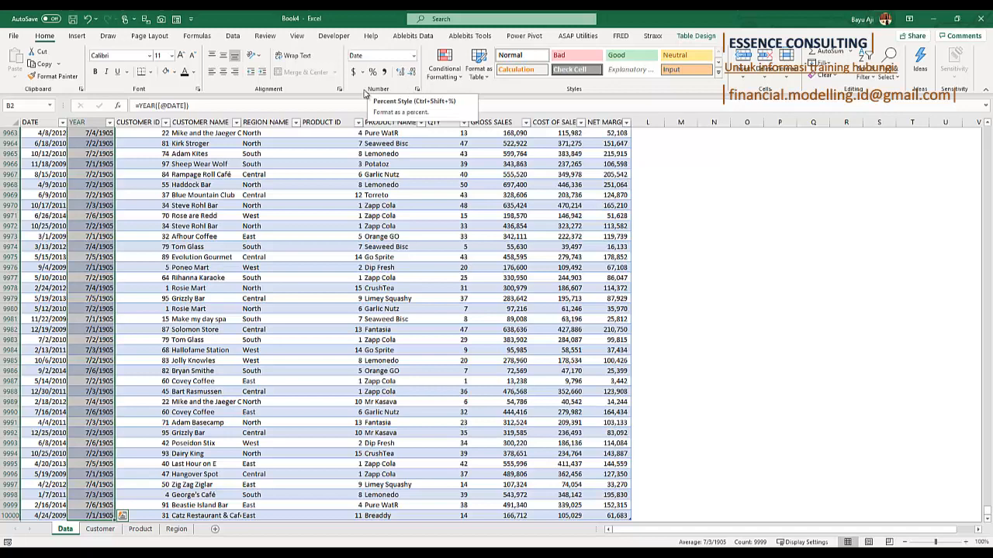
left_click(415, 58)
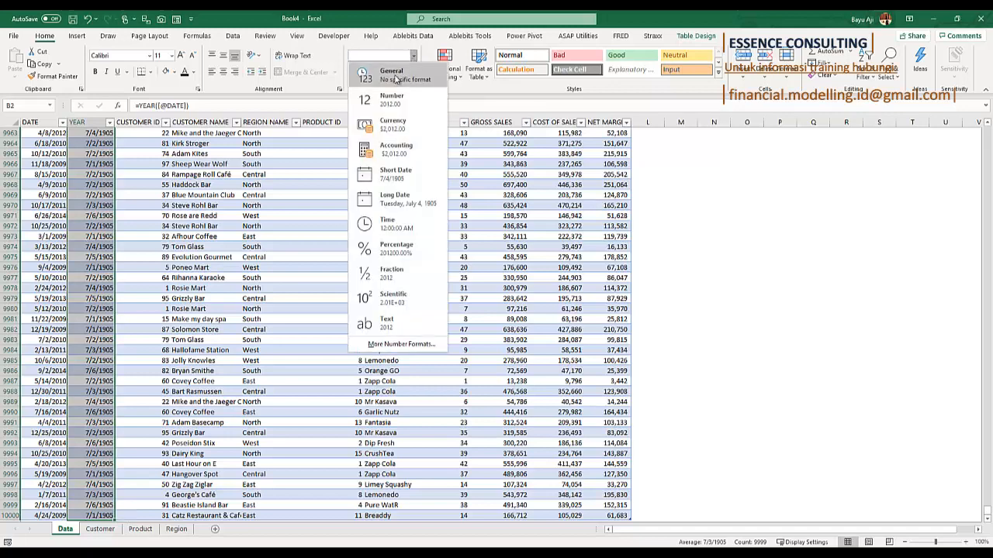
left_click(391, 69)
left_click(125, 208)
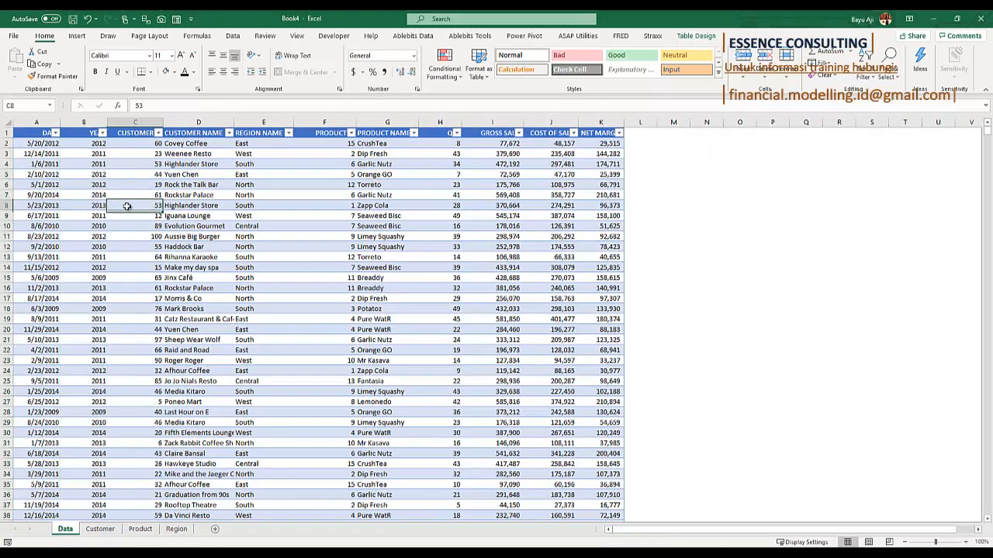
Insert a new table column between the YEAR and customer ID columns and name its header Month.
right_click(136, 123)
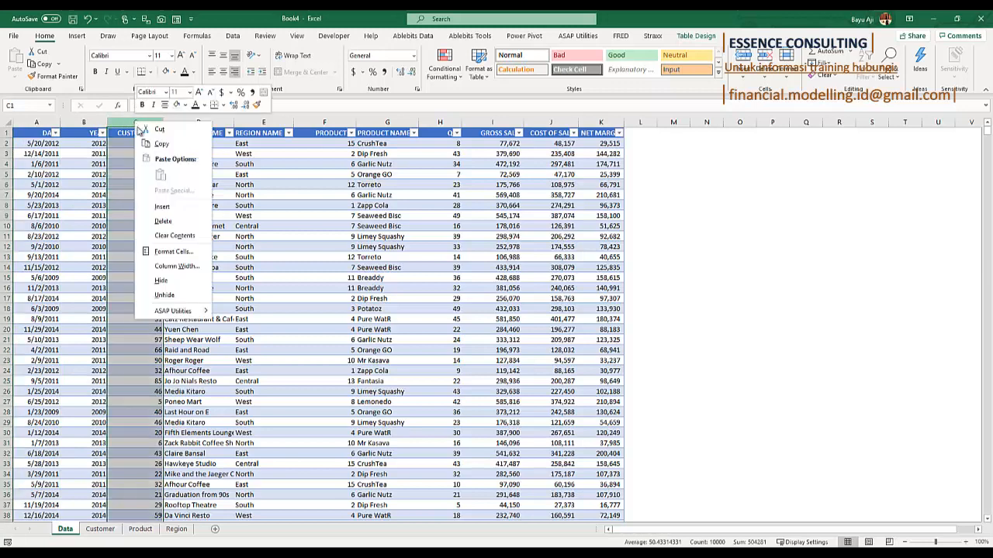
left_click(162, 207)
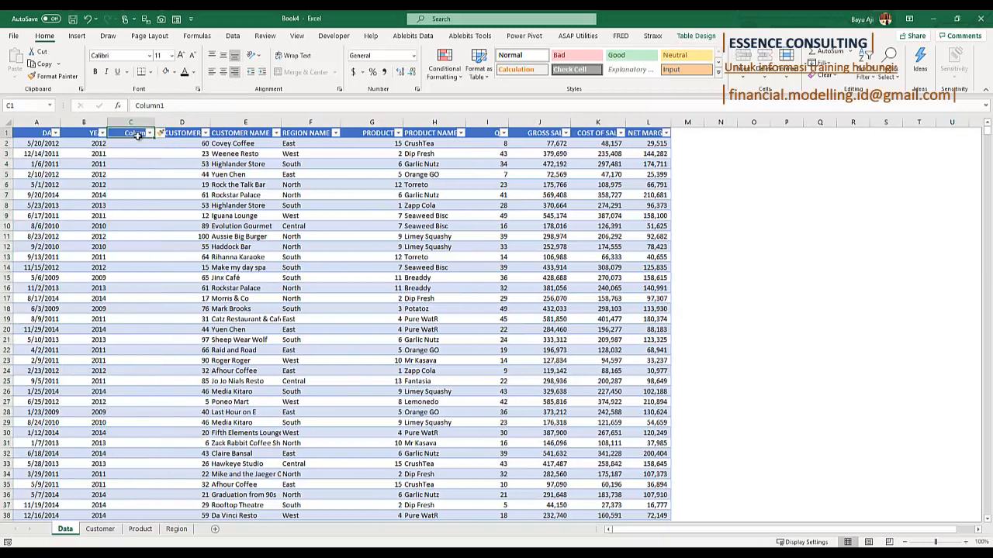
type("mONTH")
key("Return")
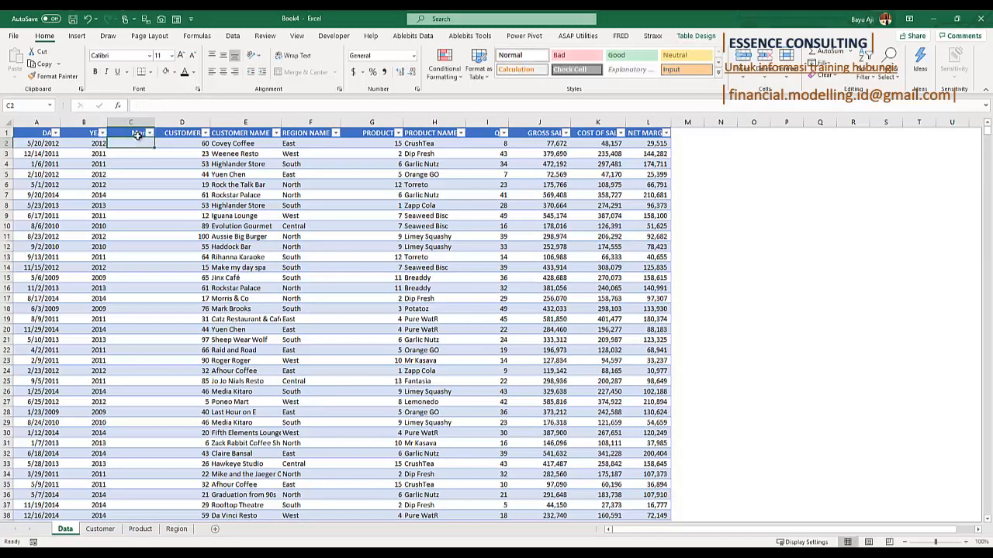
type("=")
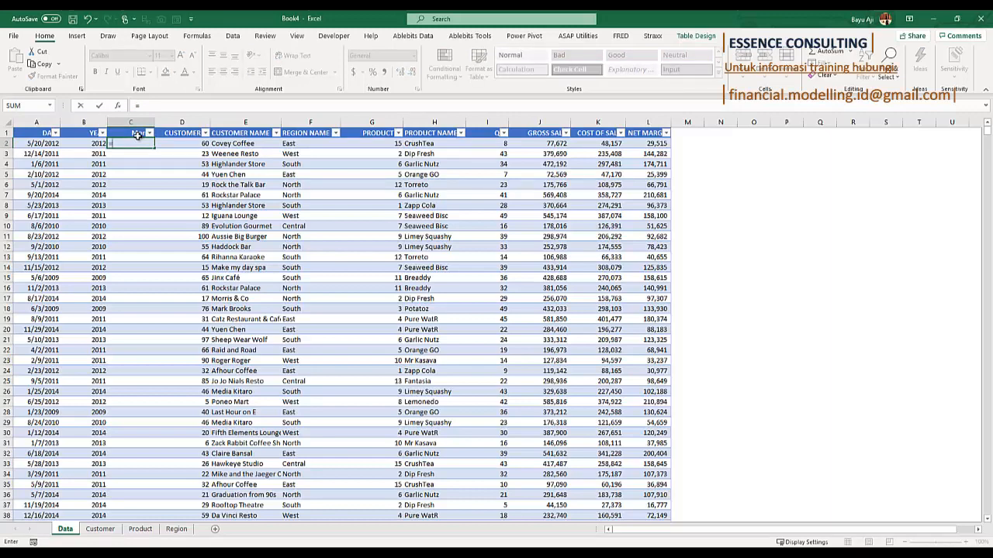
type("tex")
key("Tab")
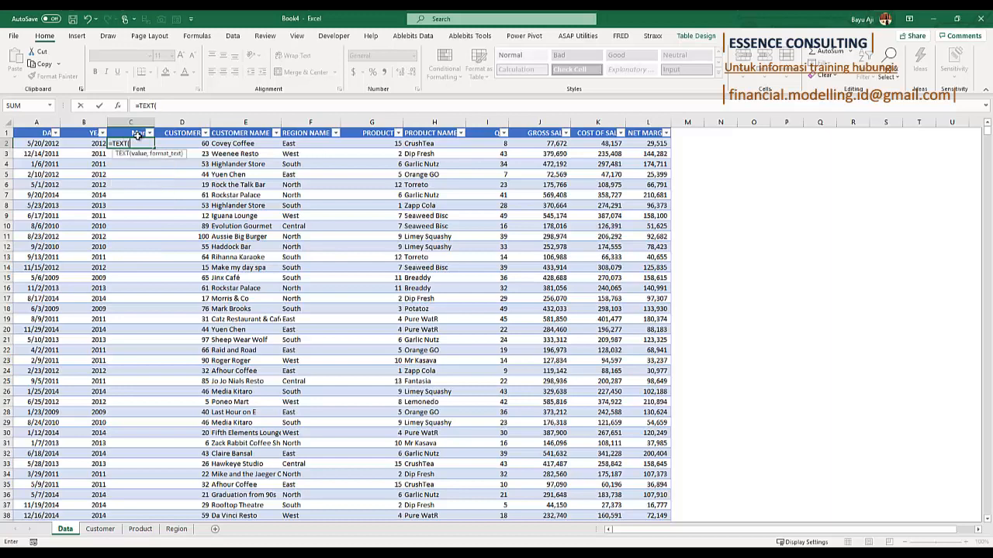
left_click(45, 144)
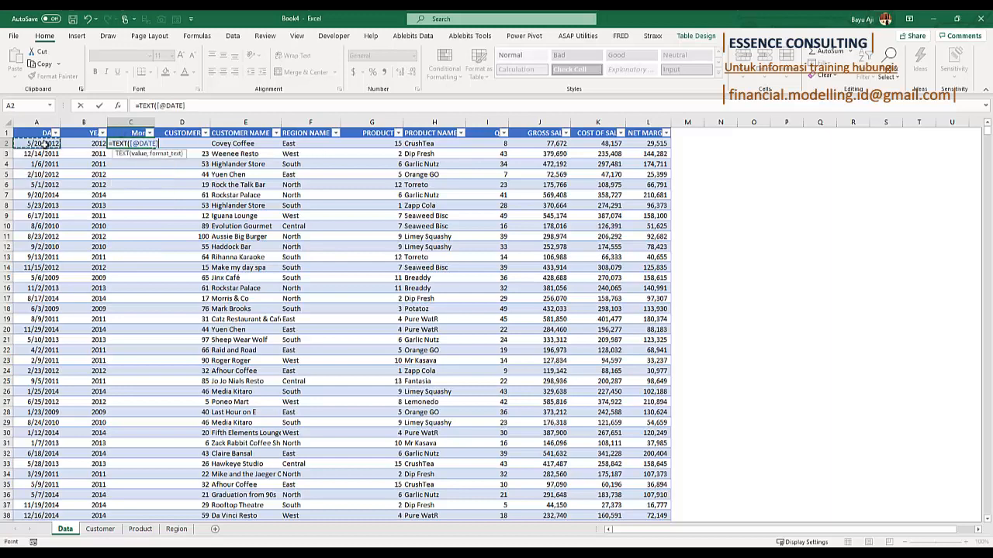
type(",")
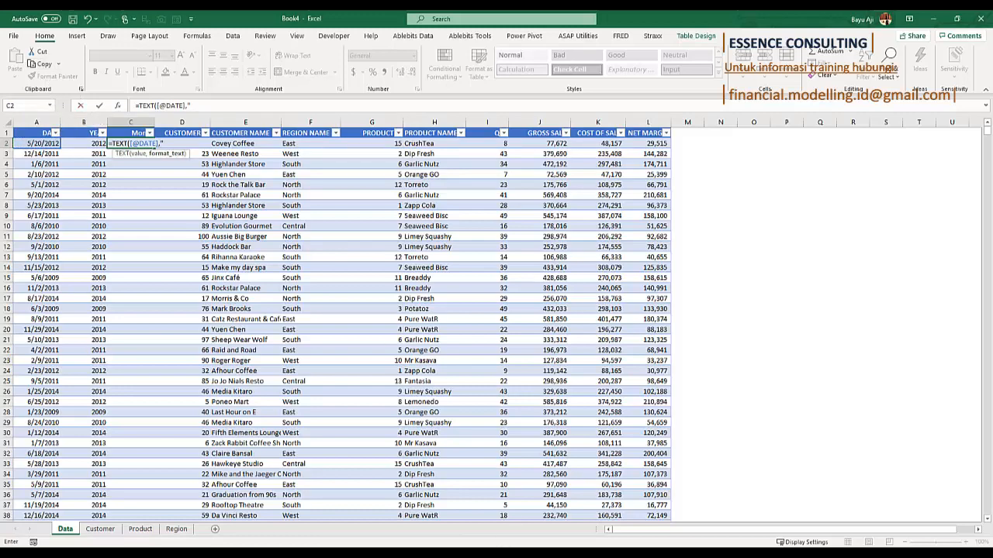
key("super+plus")
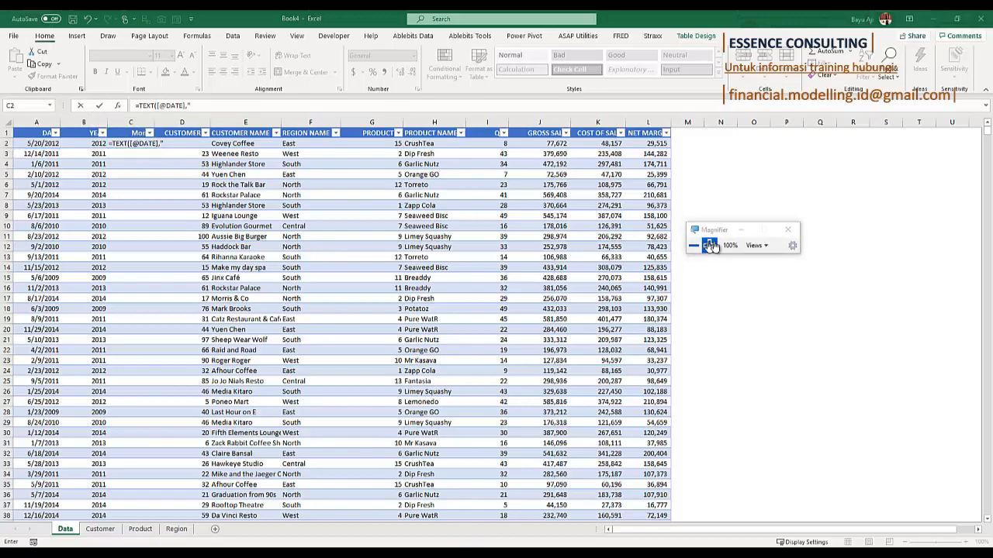
left_click(710, 245)
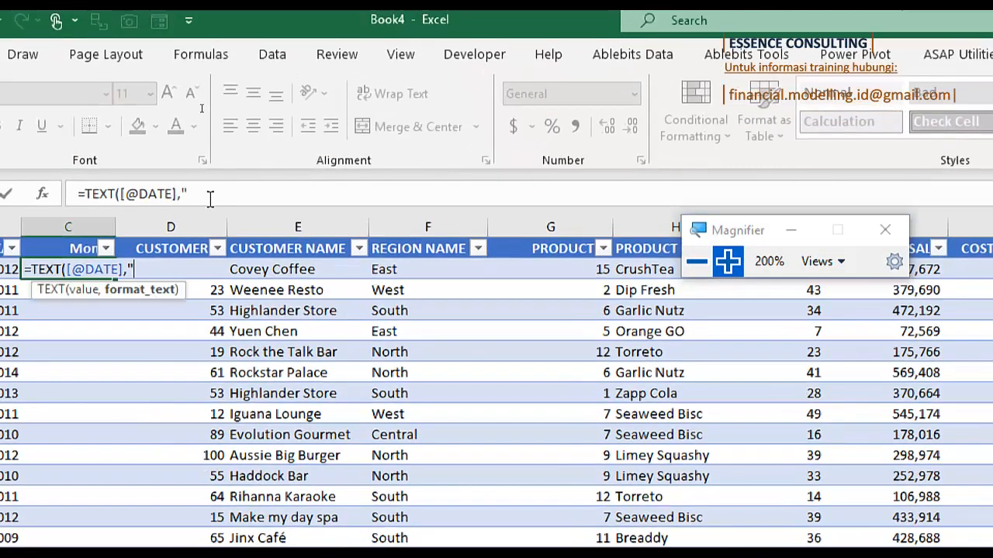
left_click(209, 199)
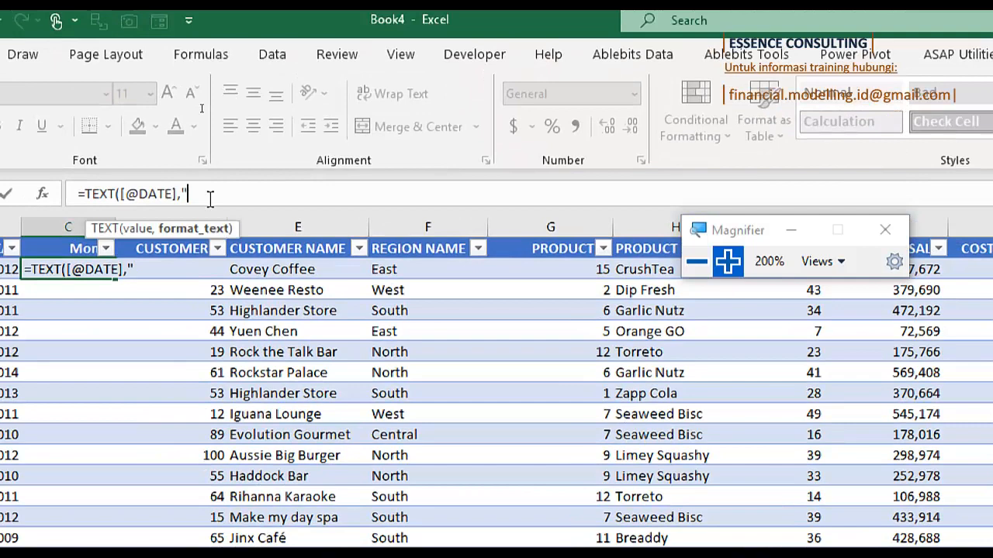
type("mmm")
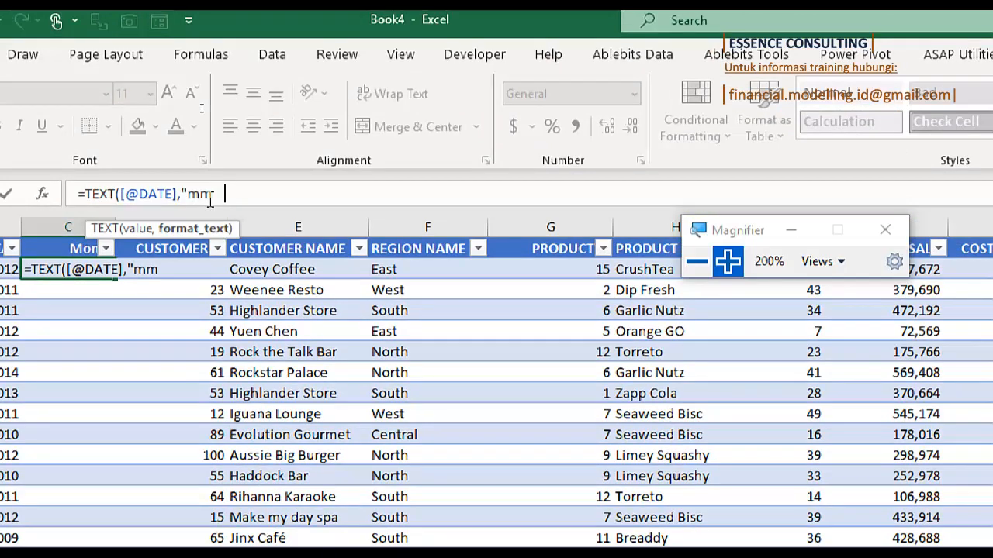
type("m\")")
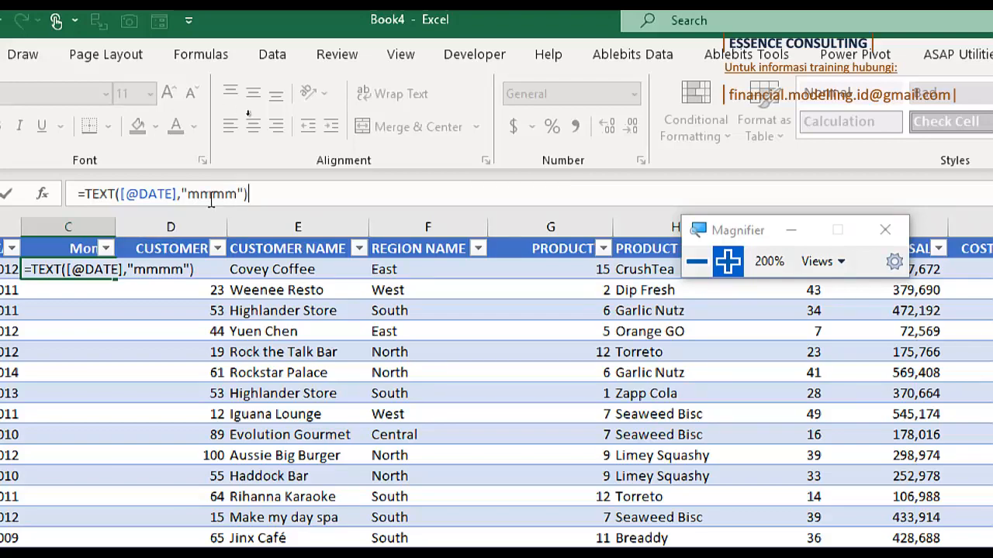
left_click(697, 261)
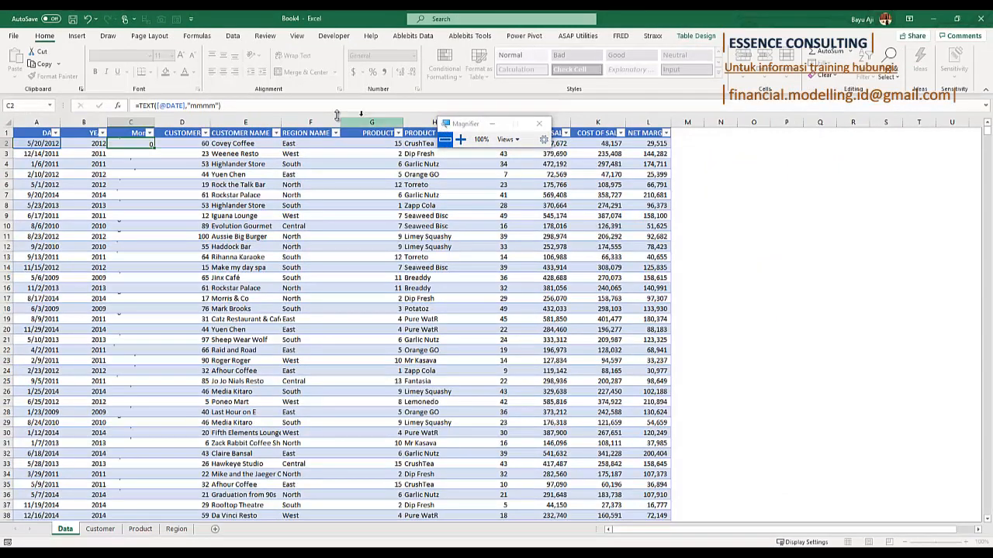
key("Return")
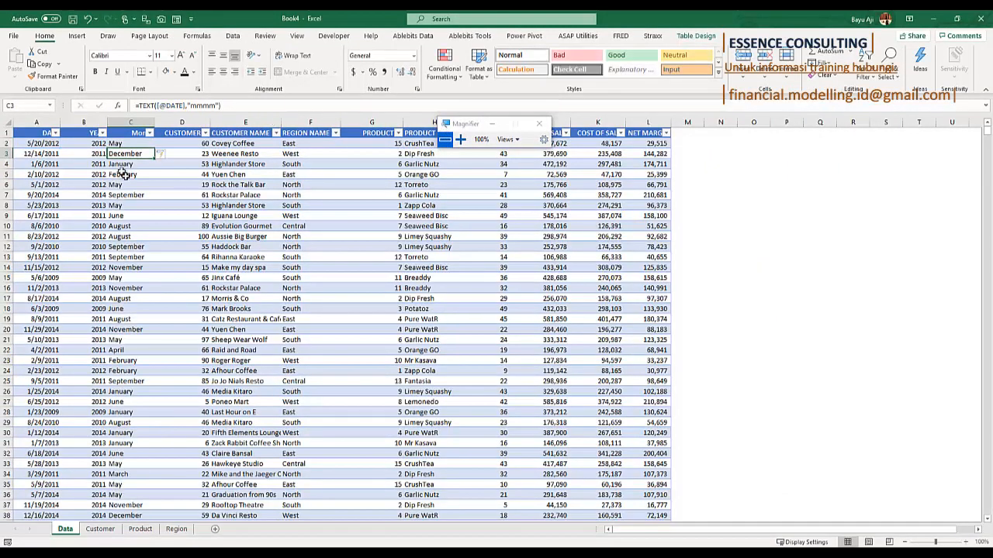
Move the Magnifier window off the table and examine the column headers from DATE to PRODUCT NAME.
left_click(134, 259)
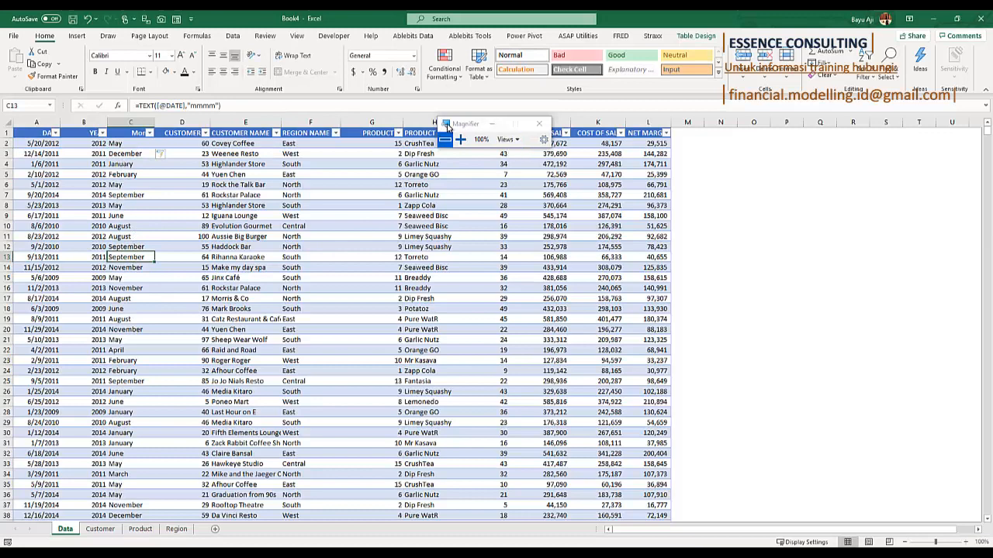
left_click_drag(456, 127, 556, 59)
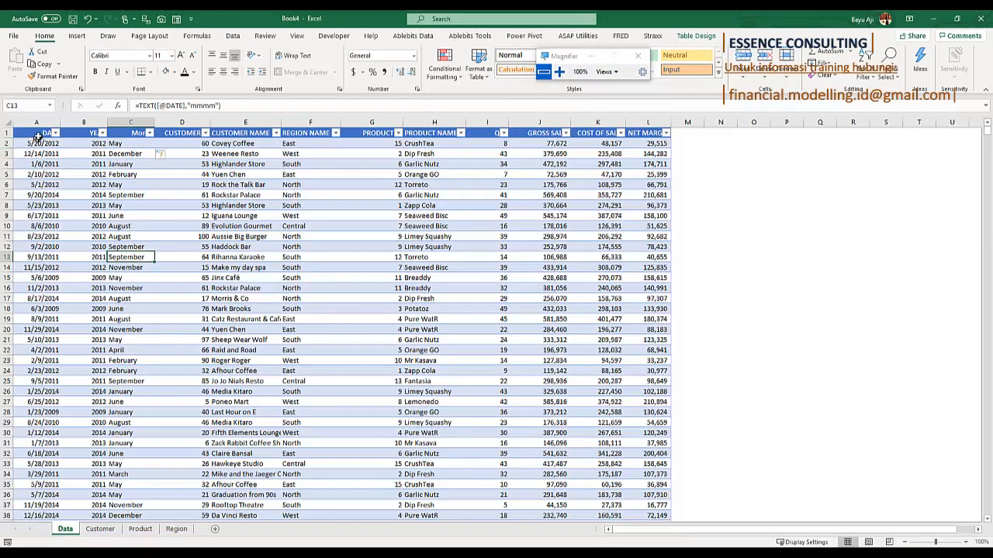
left_click(43, 133)
left_click(74, 134)
left_click(112, 134)
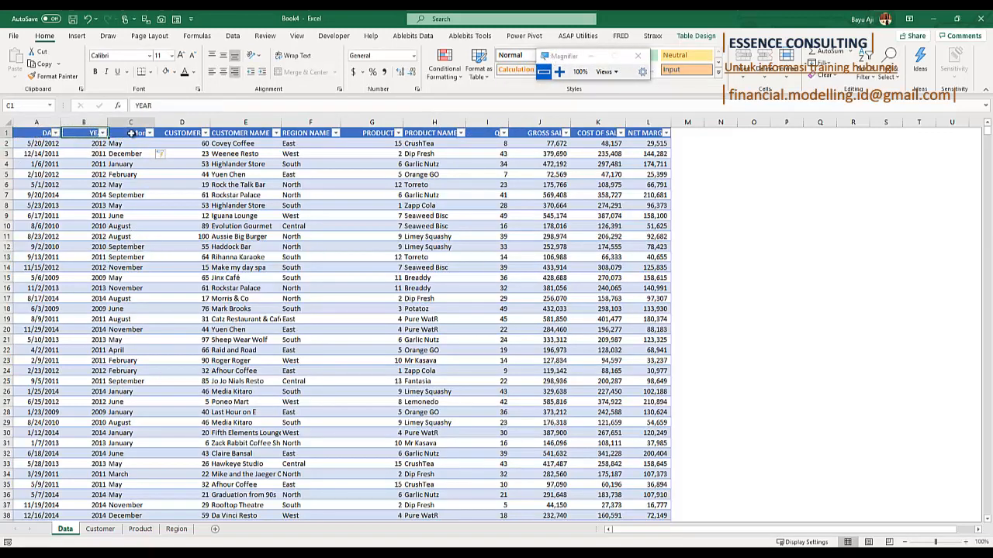
left_click(184, 138)
left_click(245, 136)
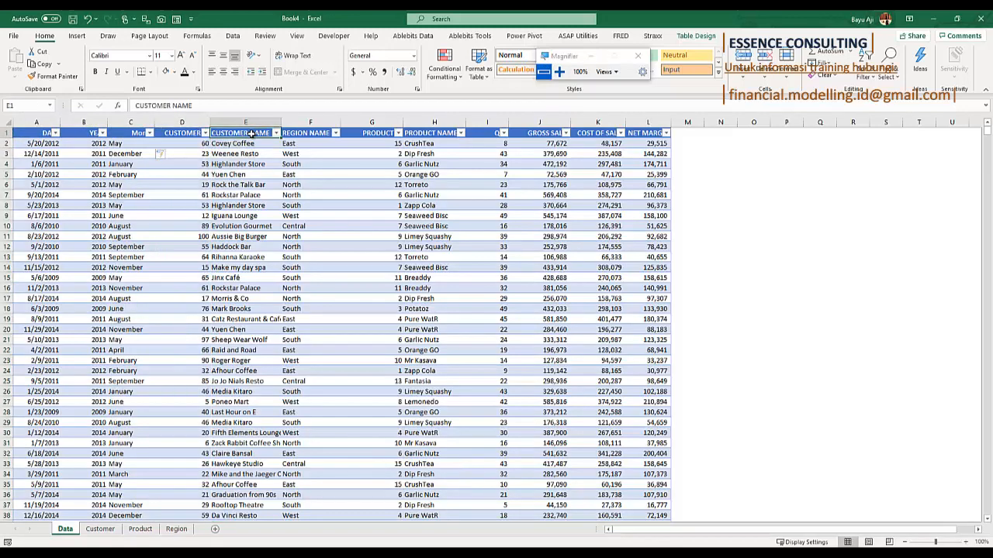
left_click(301, 134)
left_click(372, 134)
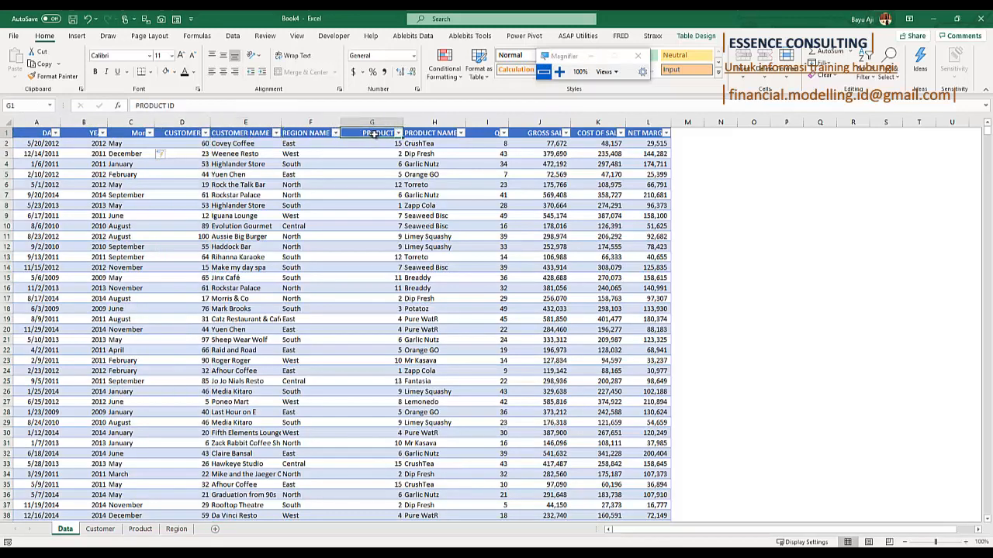
left_click(433, 135)
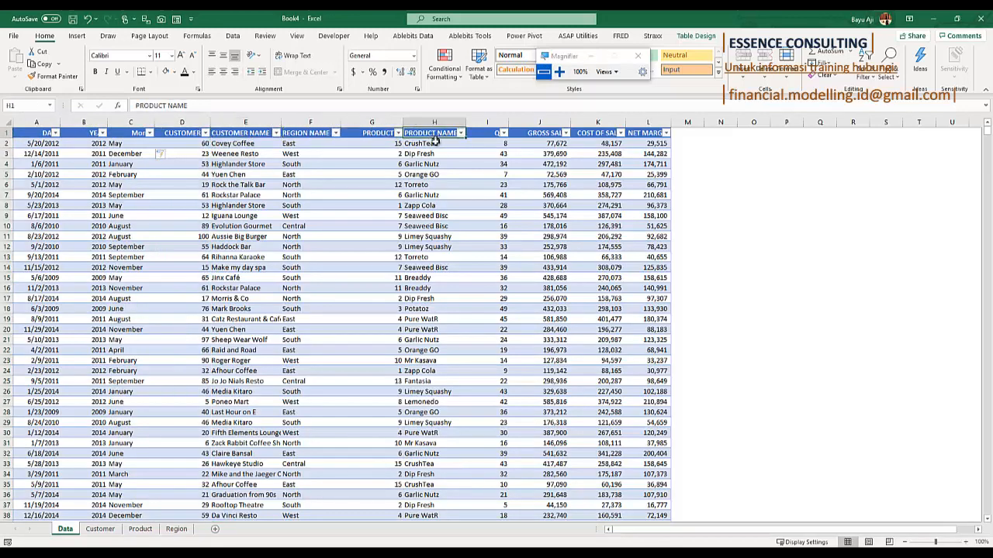
Insert another table column directly after YEAR and name its header Month.
right_click(133, 121)
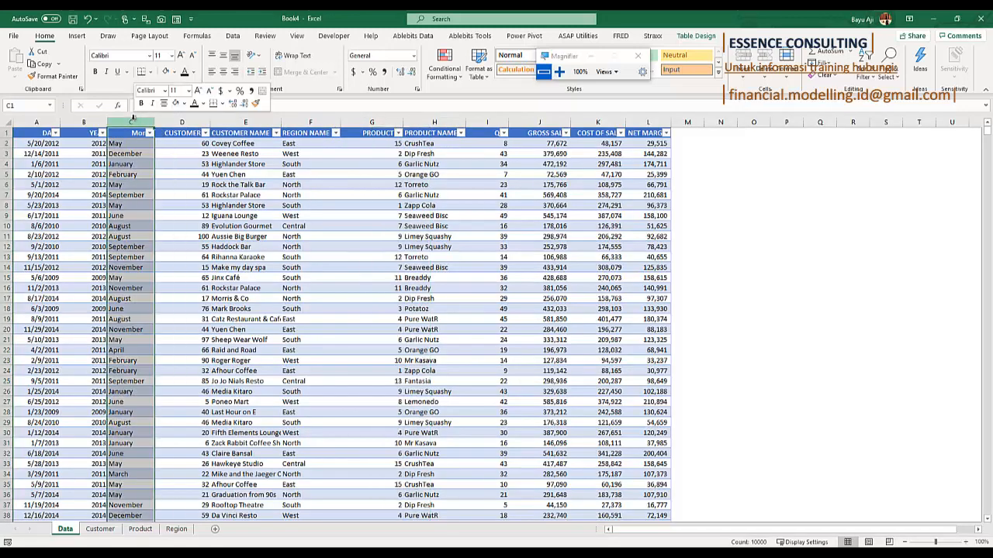
left_click(166, 207)
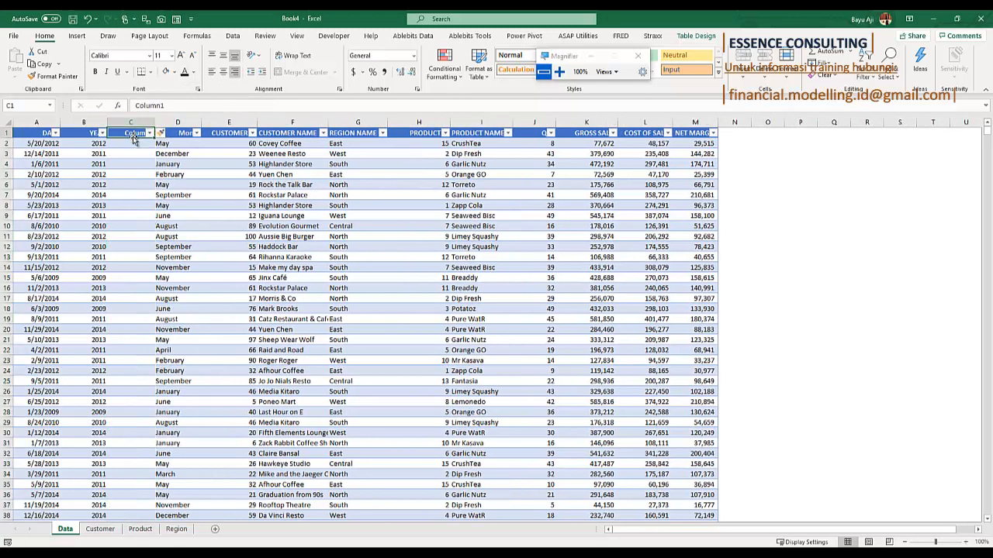
type("Mont")
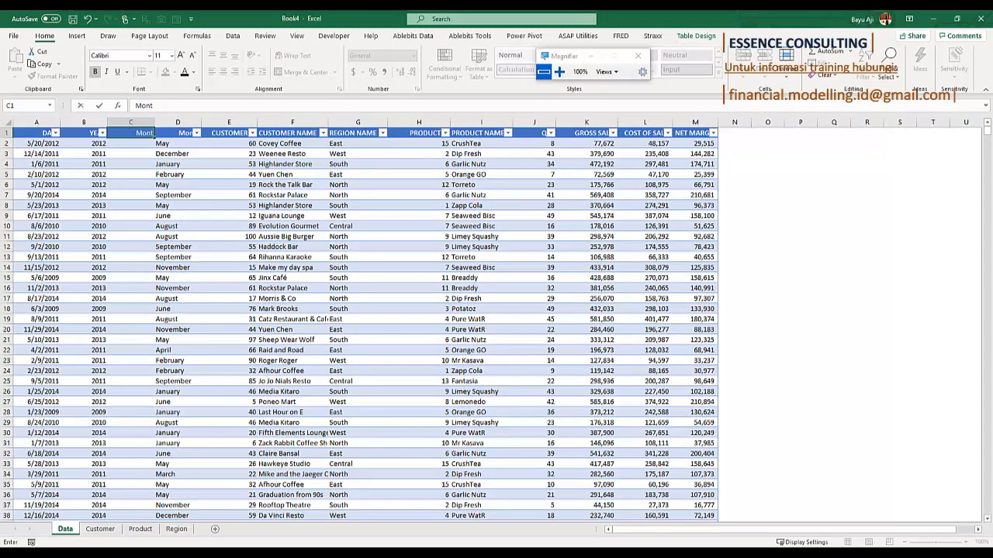
type("h")
key("Tab")
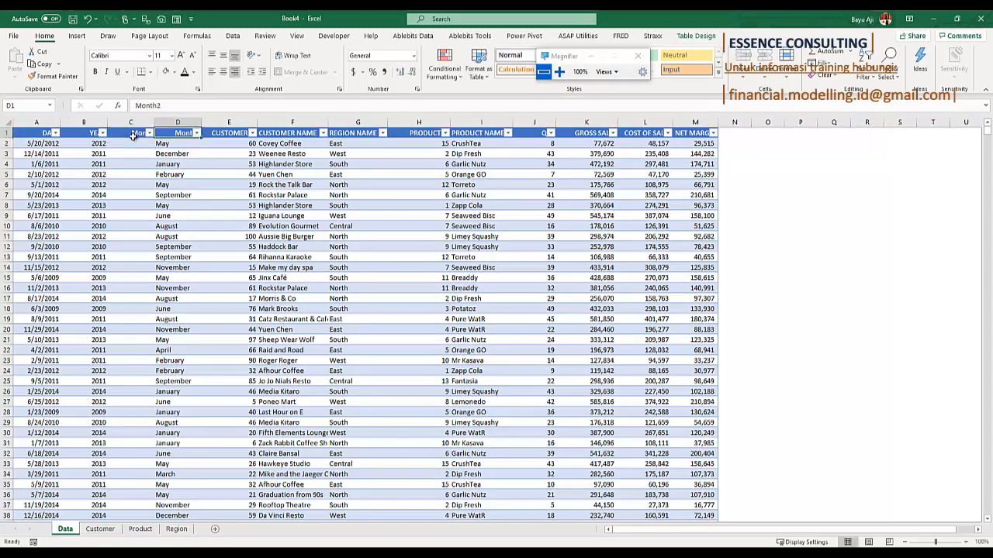
Rename the header in D1, above the spelled-out months, to Month Name.
key("F2")
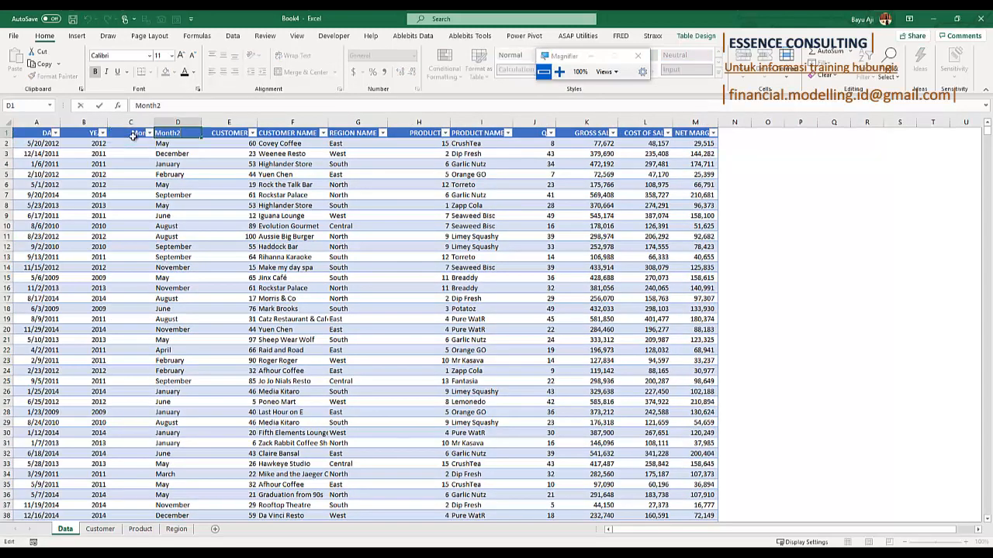
type("Namw")
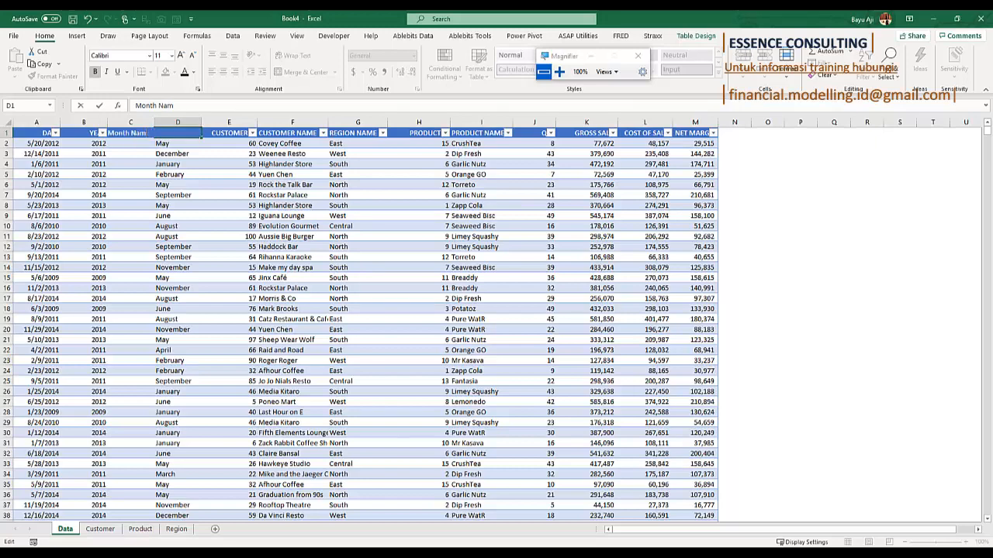
key("Return")
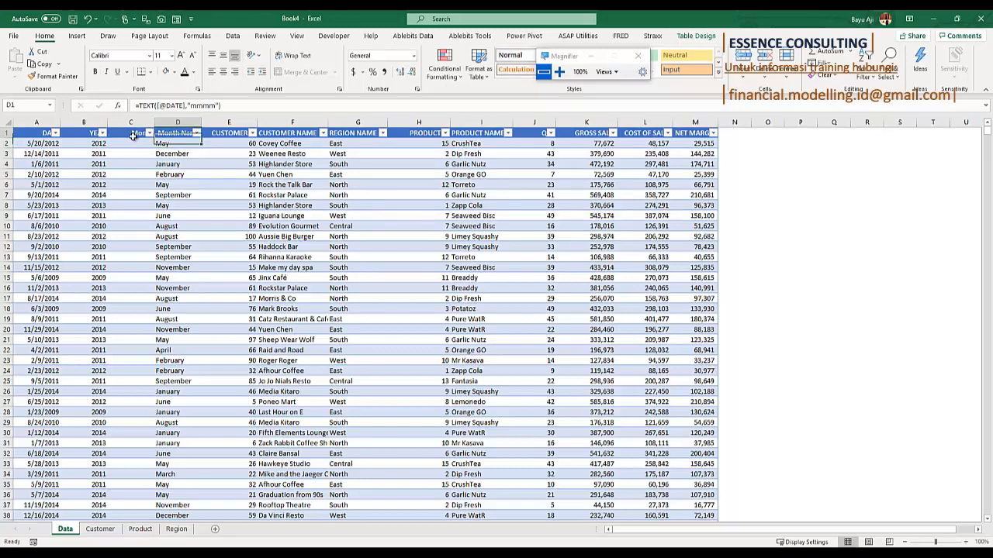
key("Up")
left_click(134, 139)
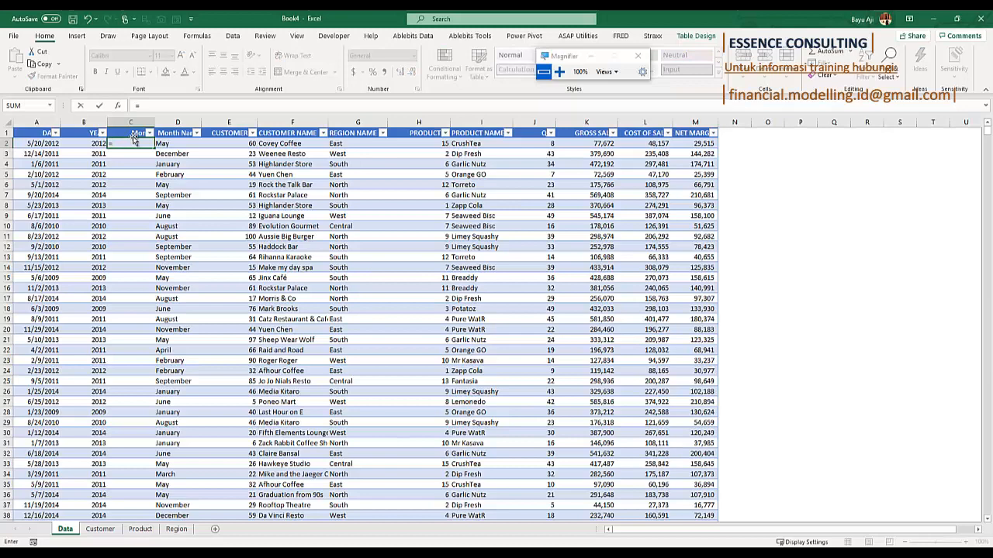
type("month")
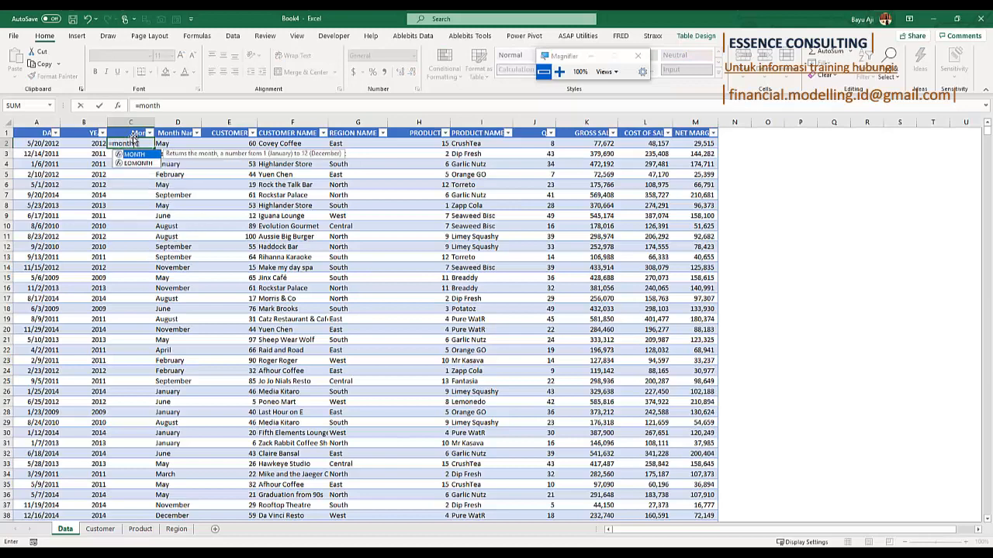
type("(")
key("Left")
key("Left")
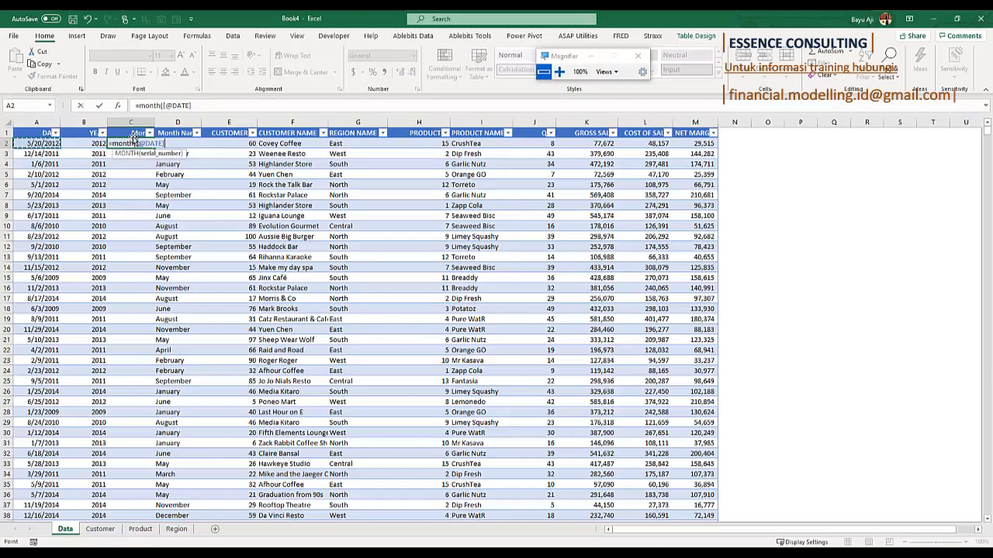
type(")")
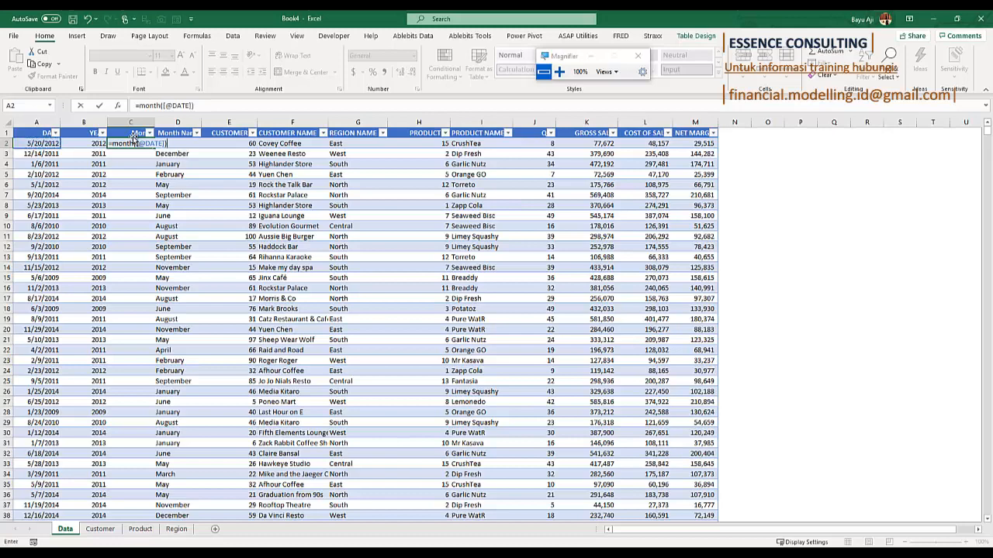
key("Return")
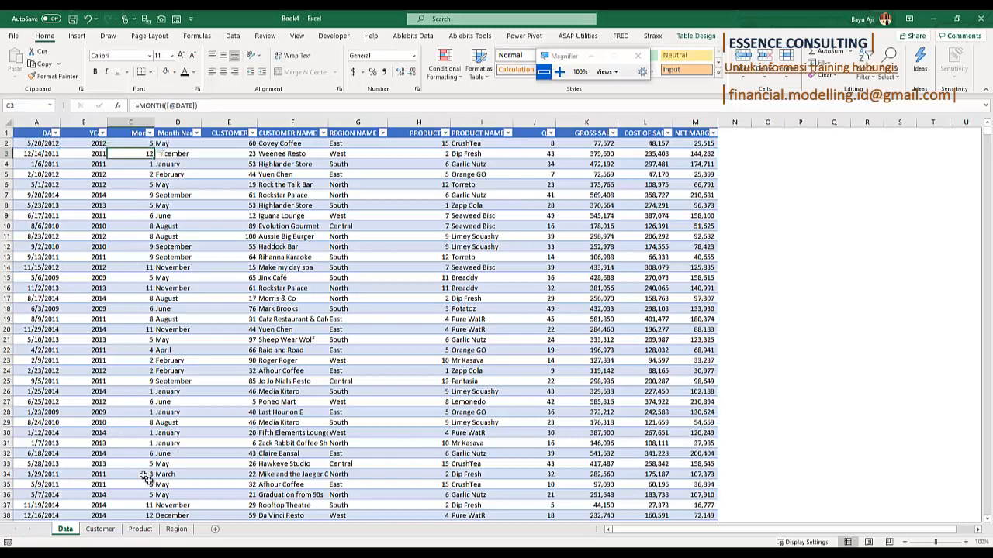
left_click(211, 461)
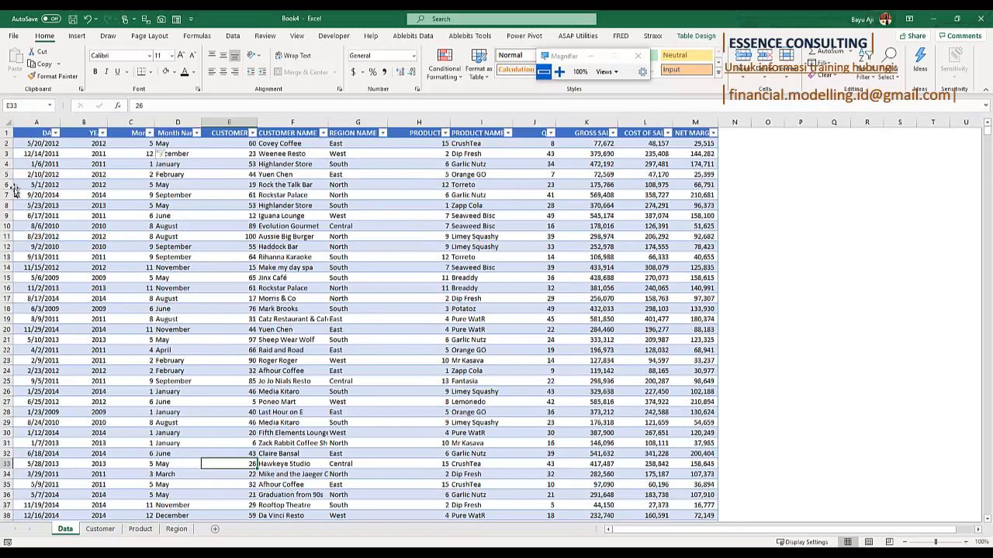
left_click(39, 145)
left_click(132, 153)
left_click(291, 173)
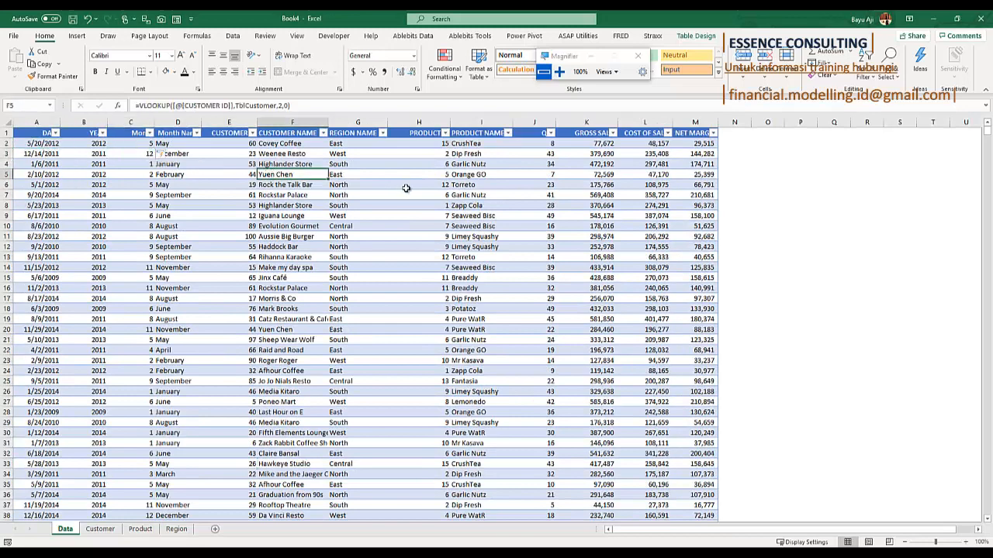
left_click(405, 186)
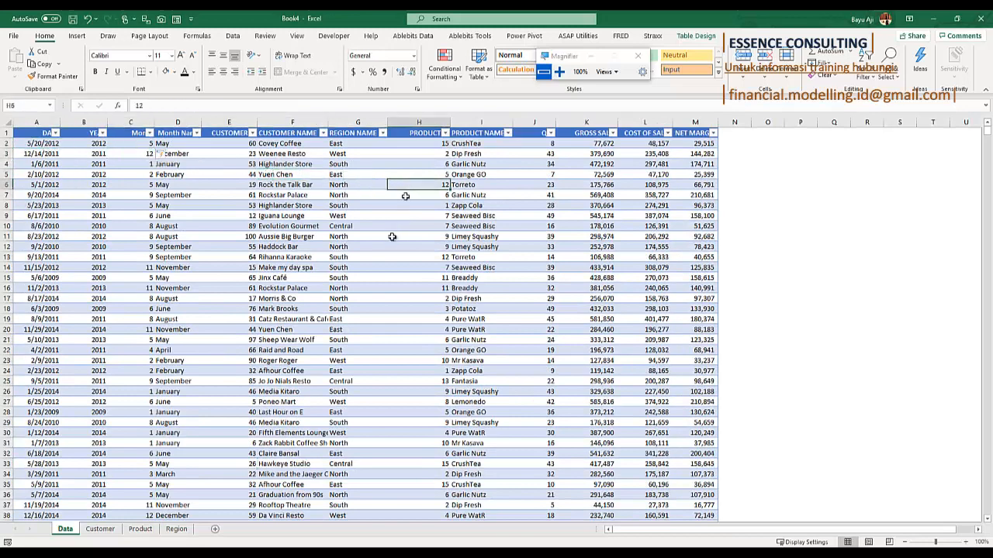
On the Customer sheet, append a new row to the table by entering the next customer ID in A102.
left_click(101, 530)
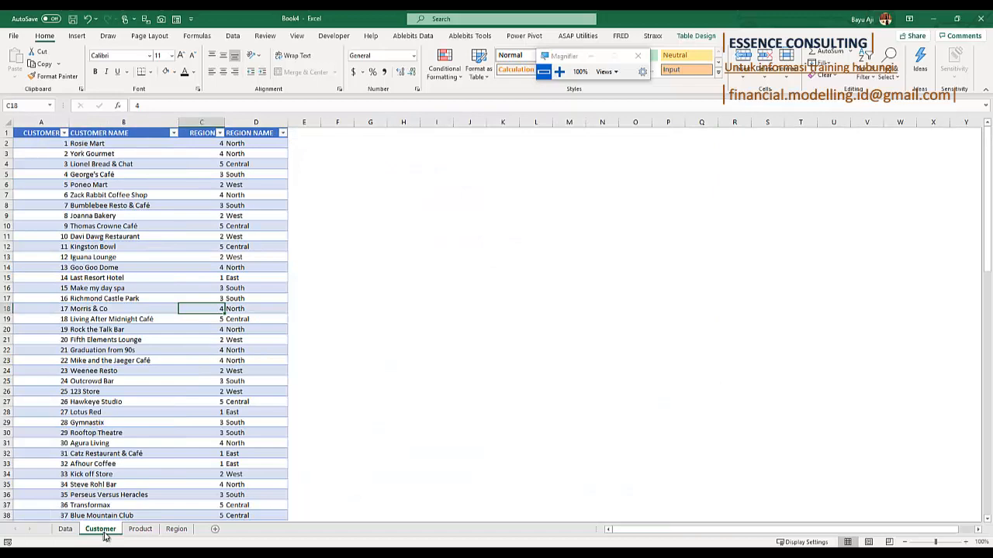
scroll(126, 487, "down", 20)
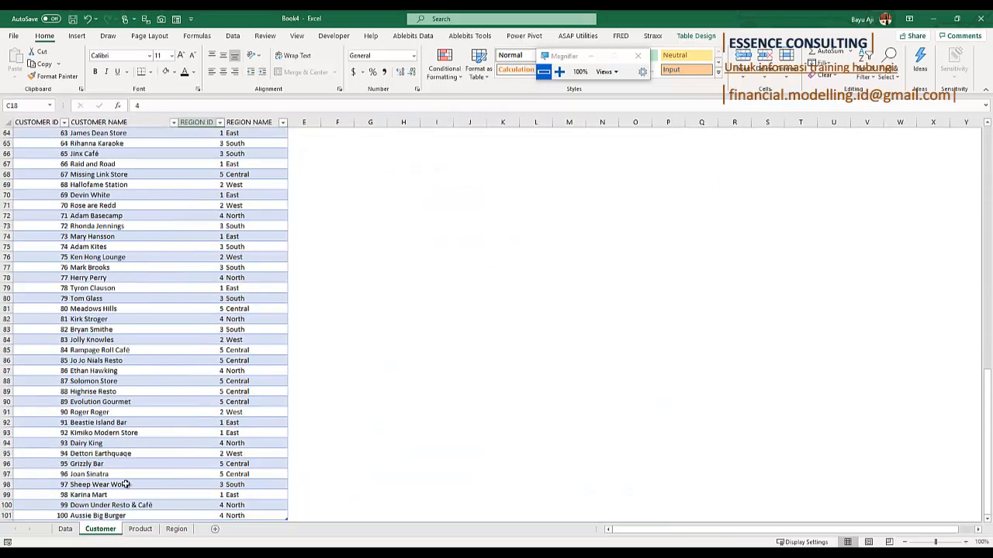
scroll(126, 485, "down", 5)
left_click(65, 370)
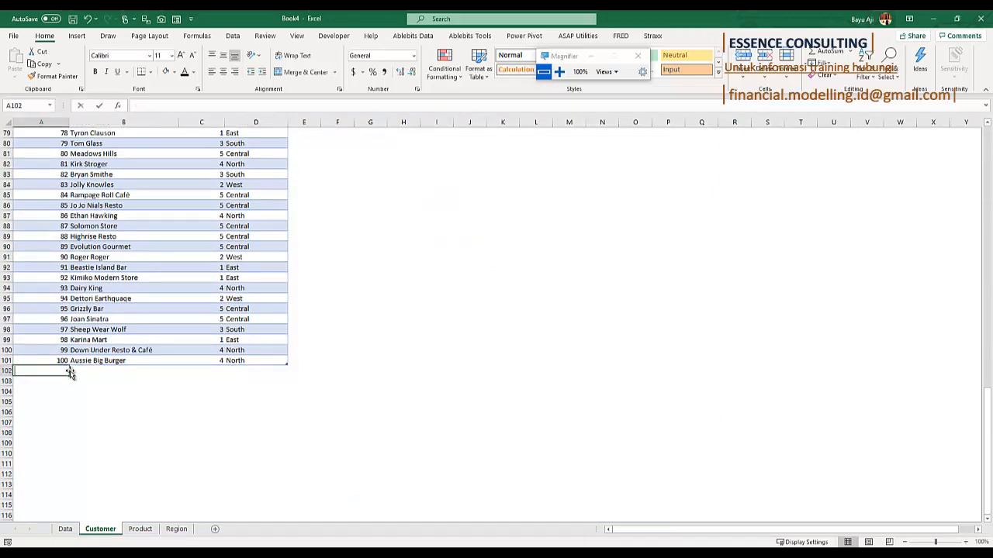
type("101")
key("Return")
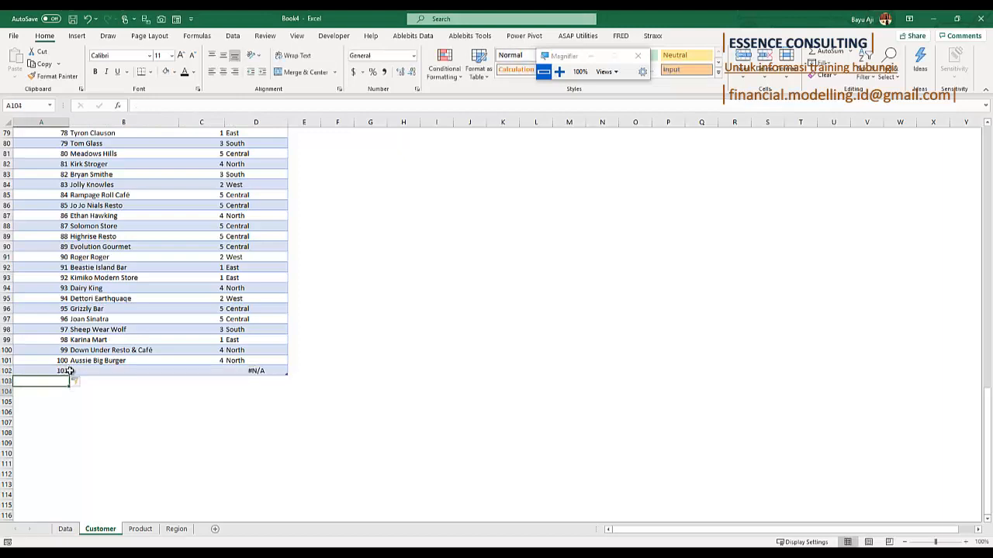
Complete the new customer row with the customer name New Cust and region ID 4.
left_click(71, 371)
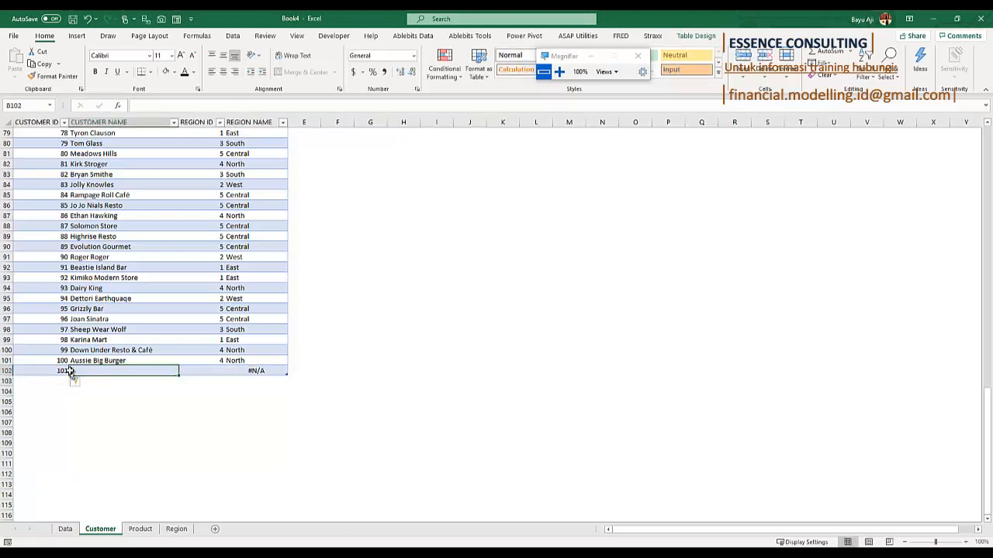
key("Right")
key("Right")
key("Left")
key("Left")
type("New")
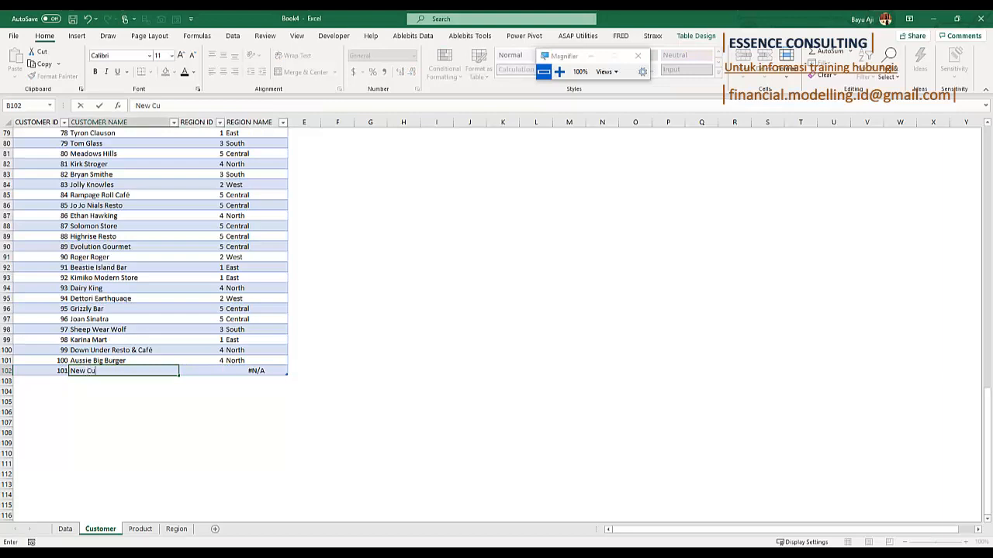
type(" Cust")
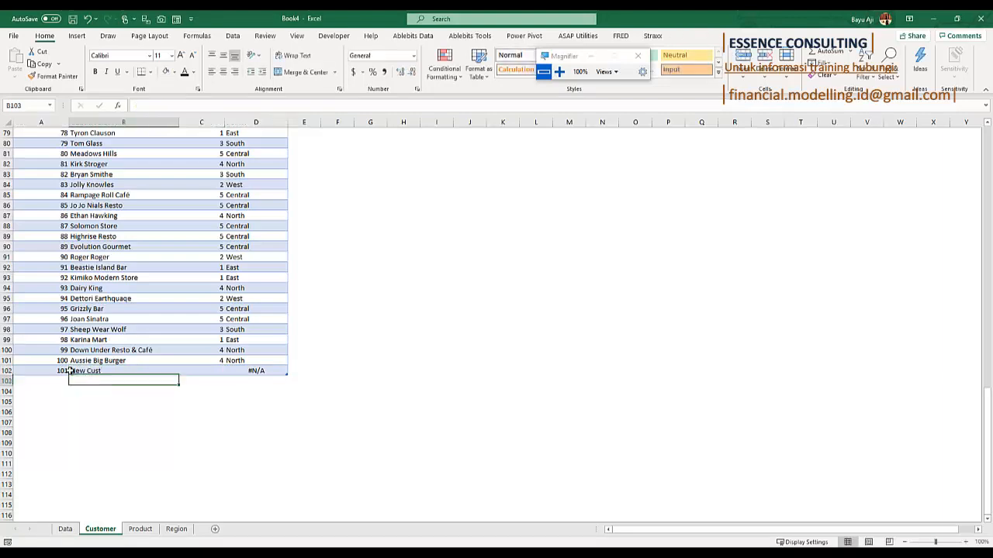
key("Tab")
type("4")
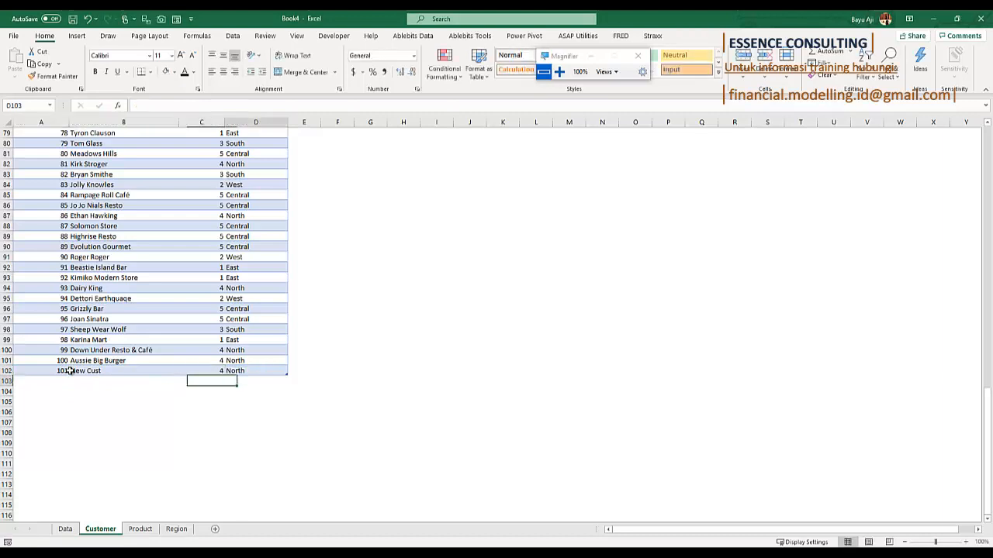
key("Tab")
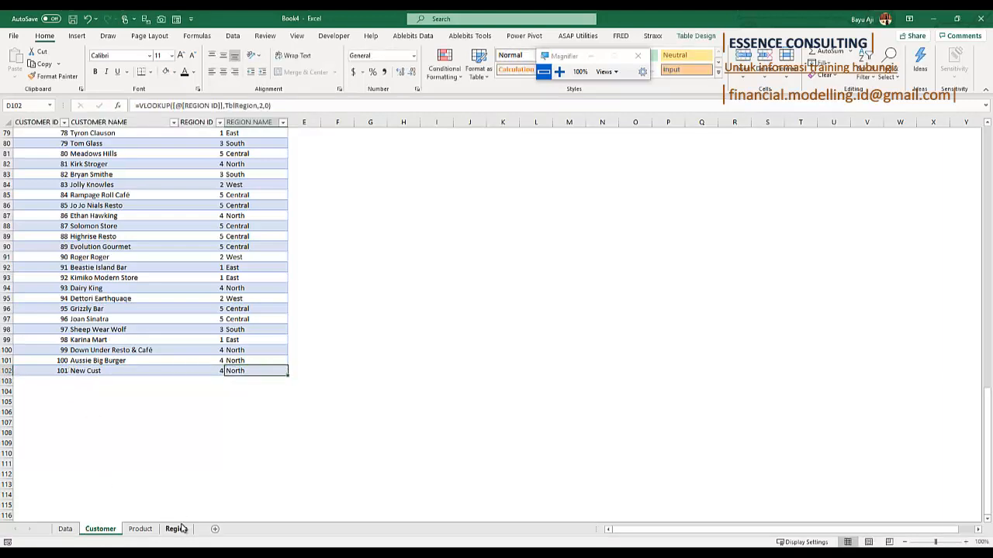
On the Data sheet, replace the customer ID in E22 with the newly added customer's ID and check that row.
left_click(65, 531)
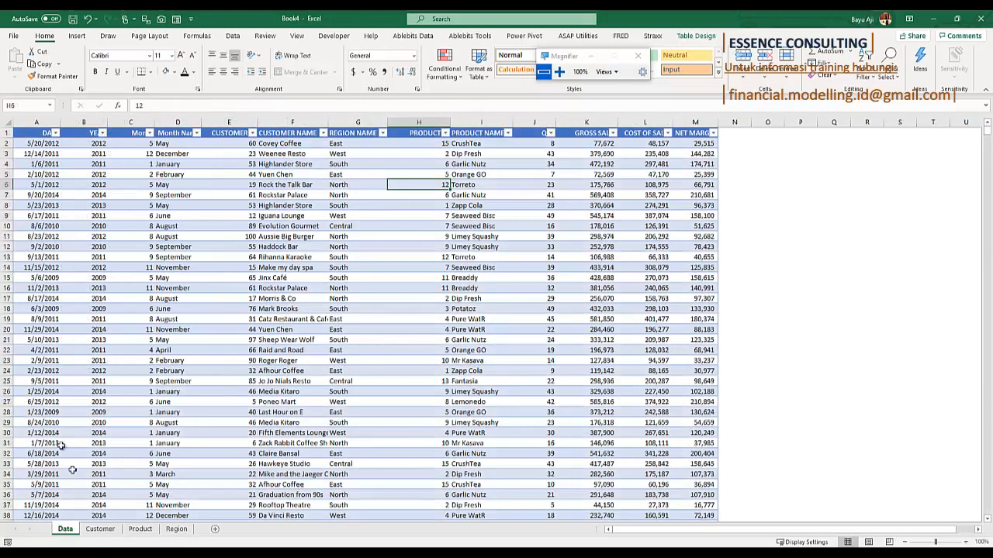
left_click(235, 353)
type("101")
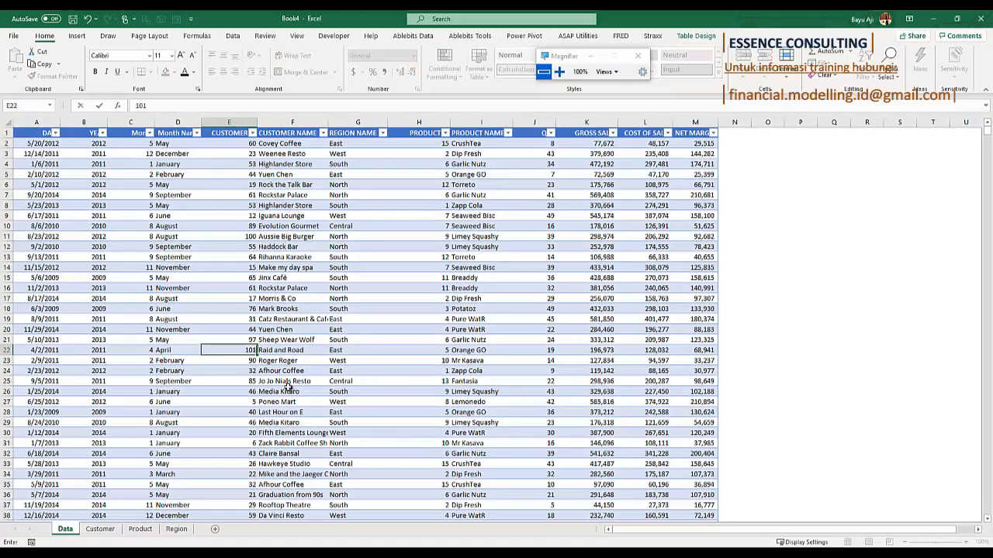
key("Return")
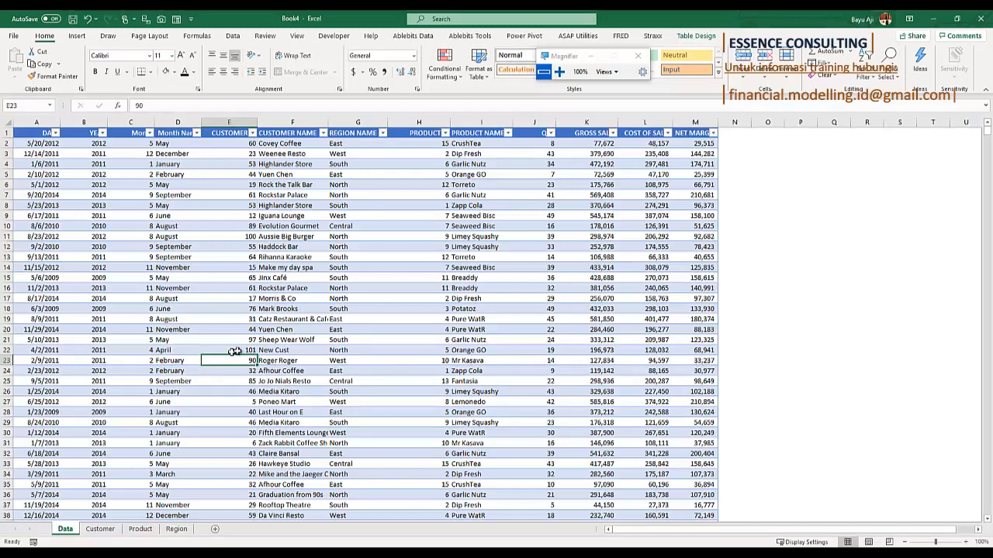
left_click_drag(232, 350, 714, 353)
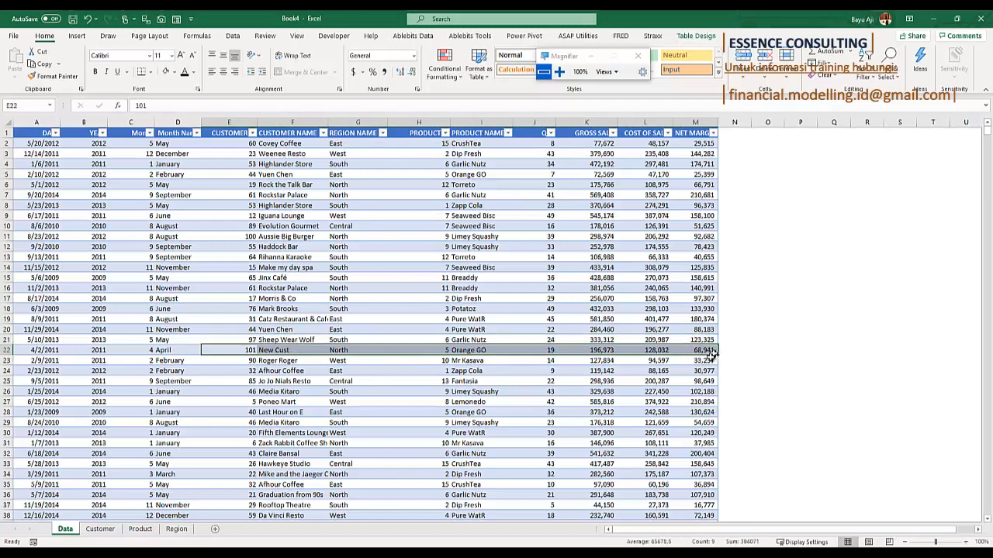
left_click(254, 392)
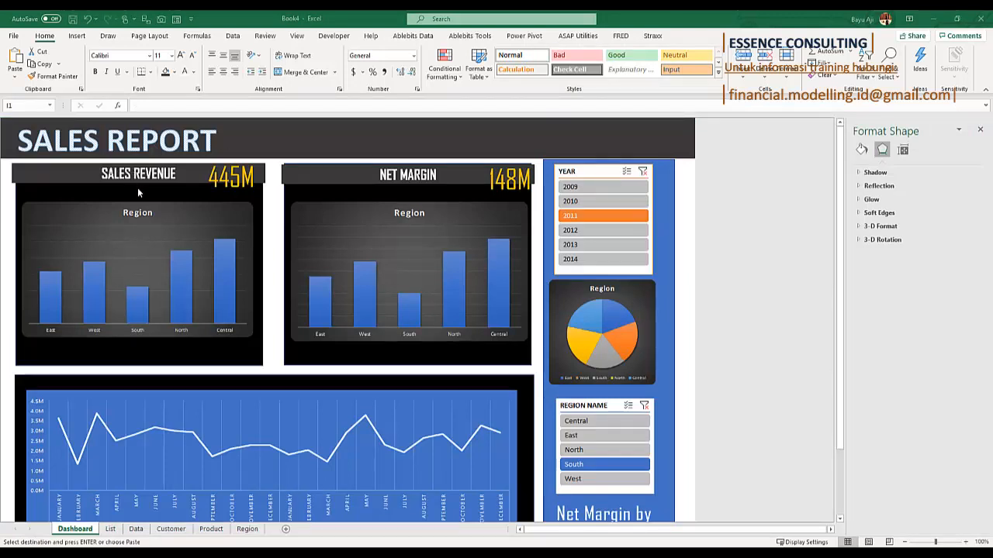
Add a blank worksheet directly after the Dashboard sheet.
left_click(139, 533)
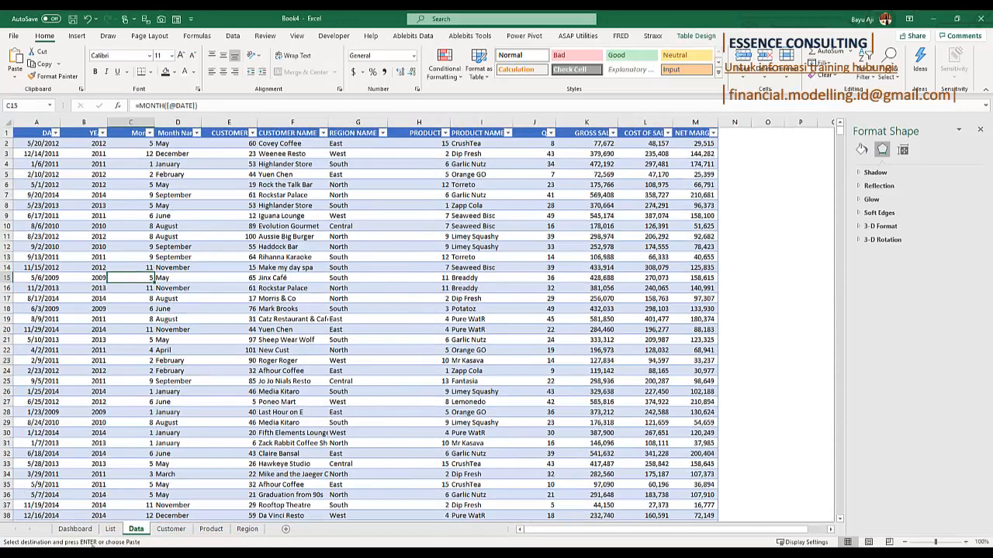
left_click(74, 529)
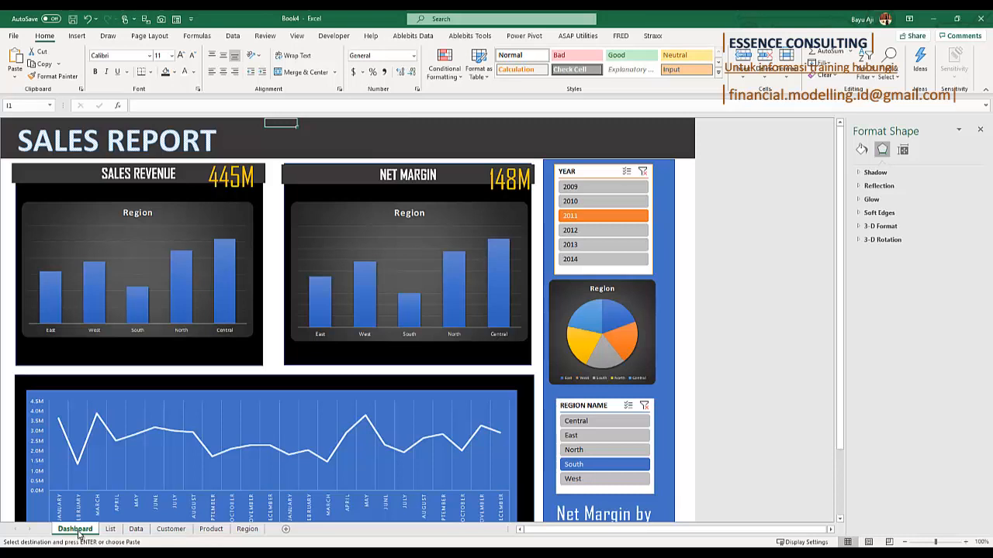
left_click(286, 529)
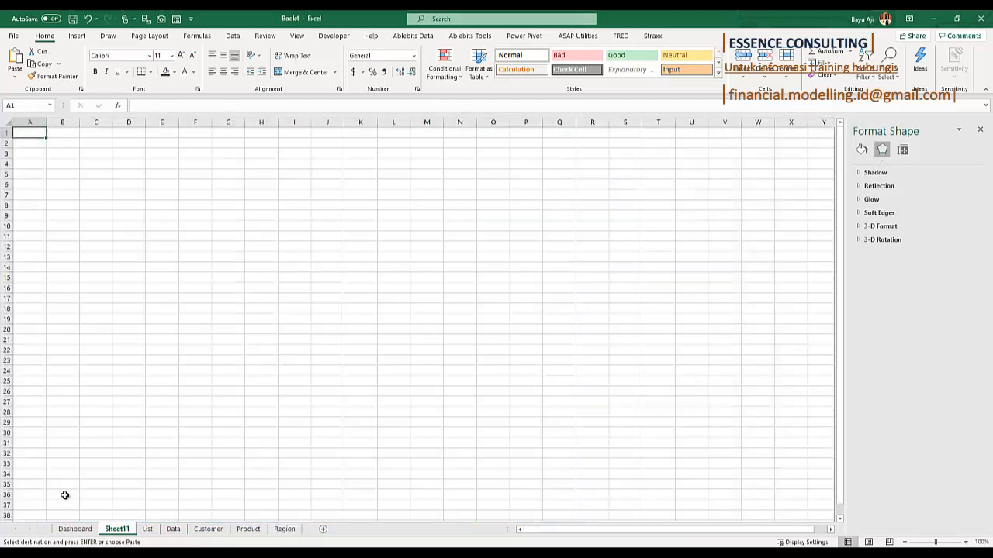
On the Dashboard sheet, filter the YEAR slicer by 2009 and 2012 in turn, and the REGION NAME slicer by East.
left_click(65, 530)
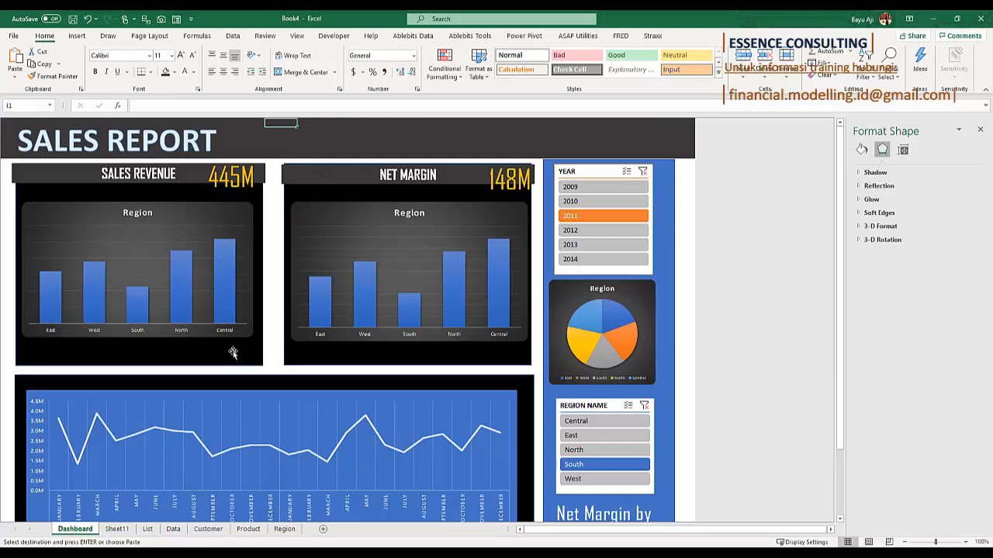
scroll(162, 423, "down", 2)
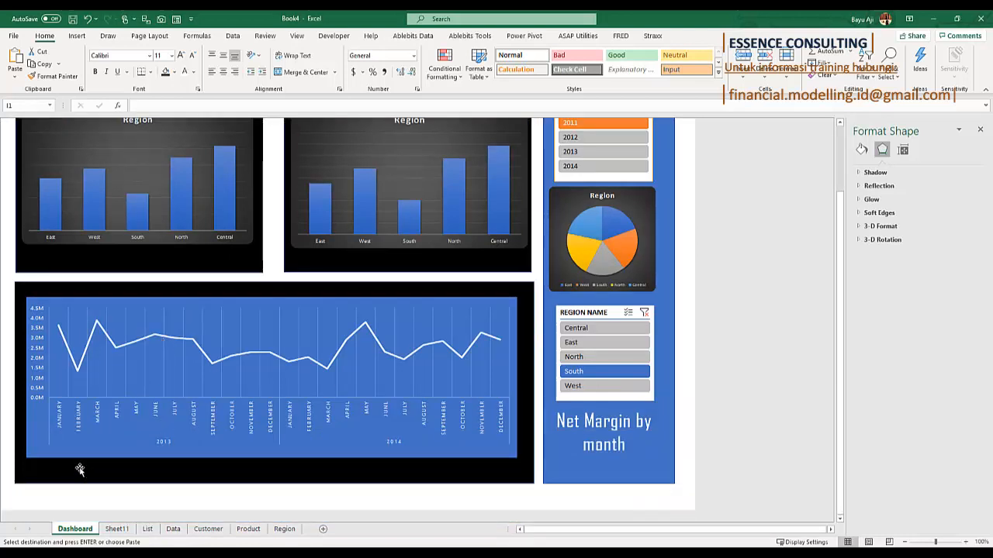
scroll(574, 332, "up", 2)
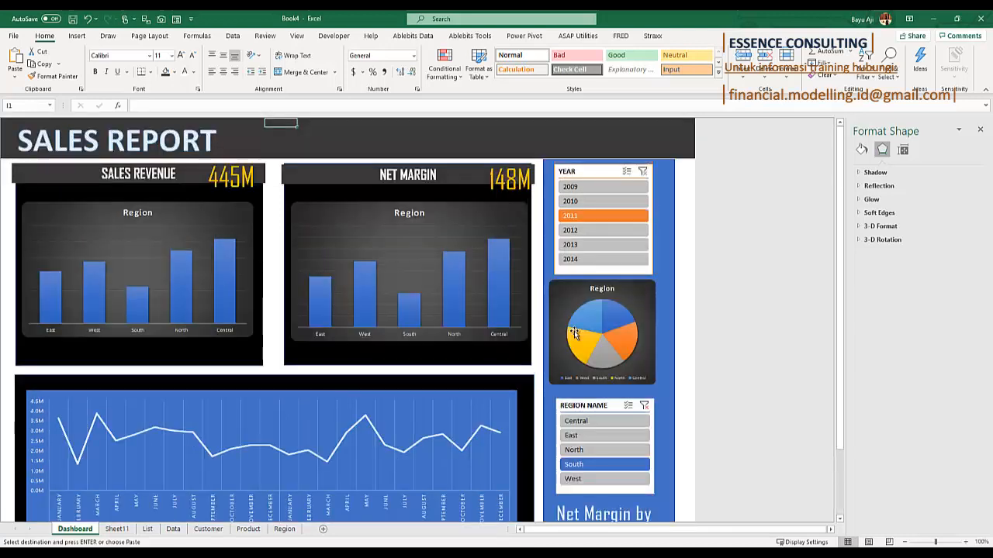
left_click(570, 186)
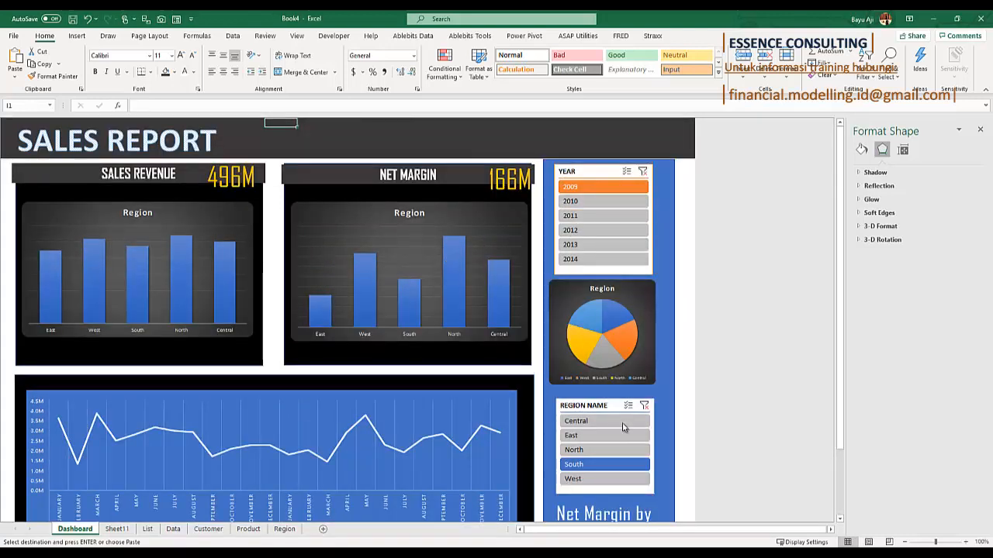
left_click(607, 226)
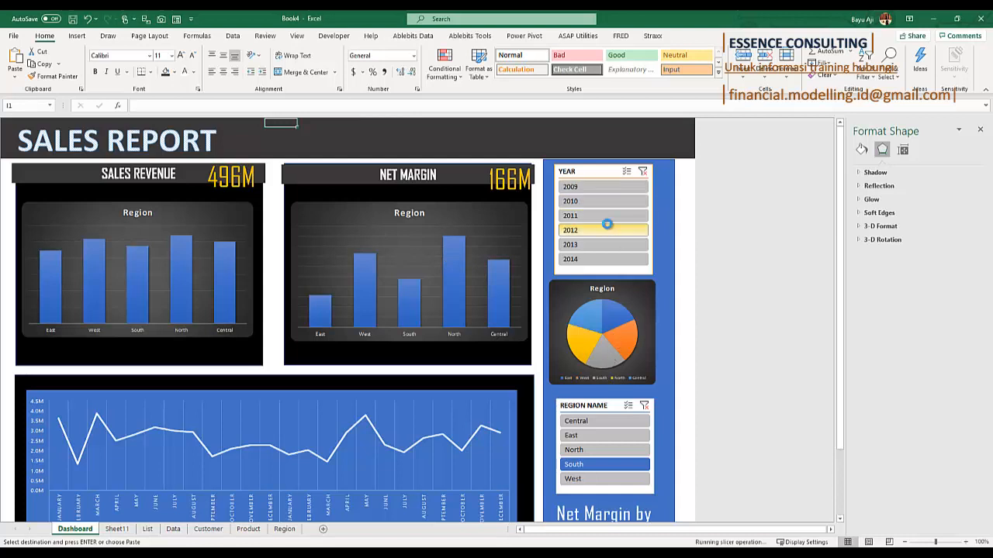
left_click(596, 439)
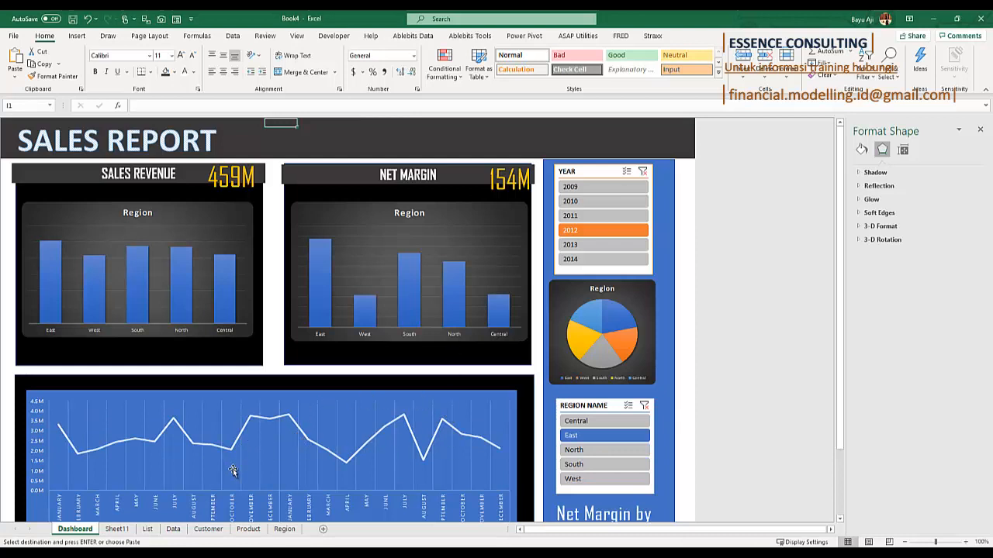
Hide the gridlines on the new blank Sheet11 worksheet.
left_click(284, 529)
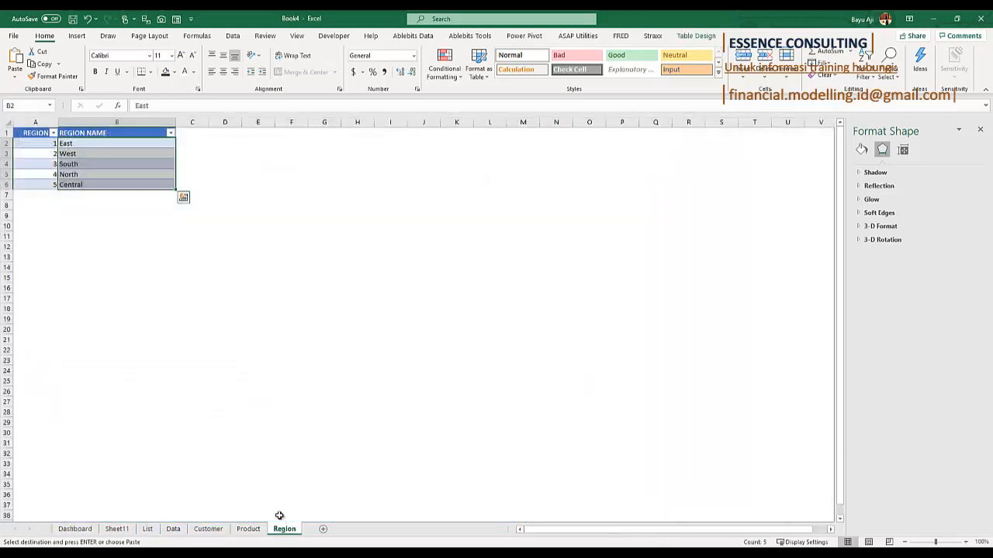
left_click(110, 531)
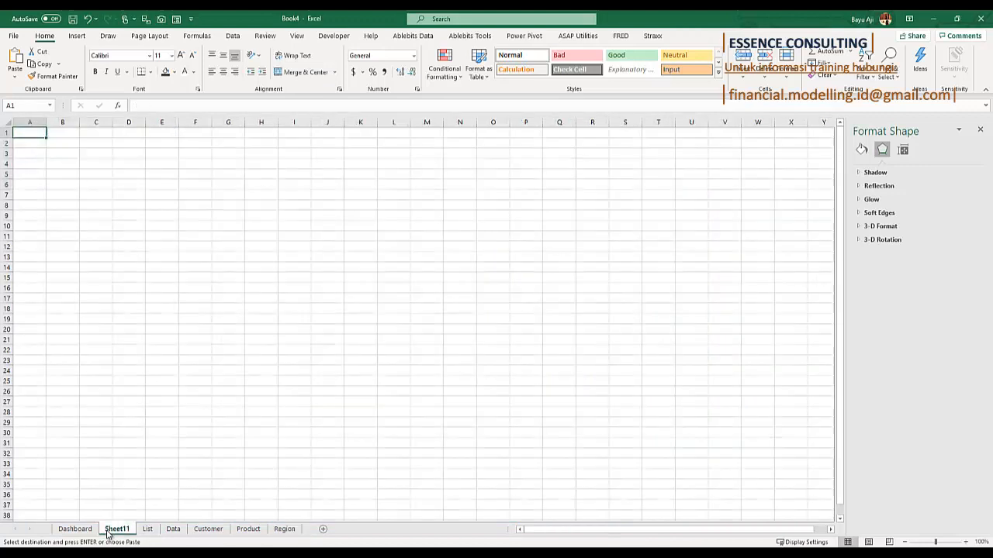
left_click(75, 530)
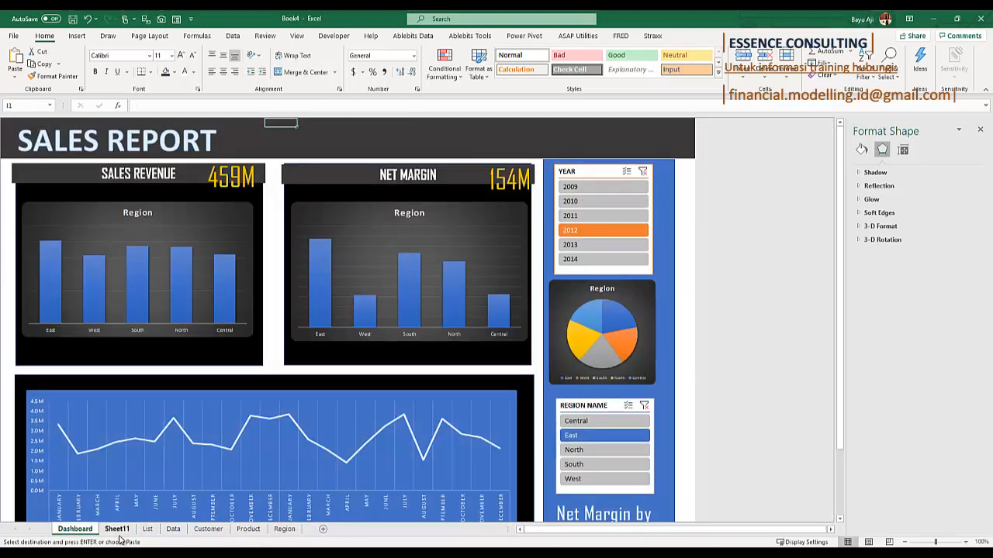
left_click(117, 530)
left_click(6, 123)
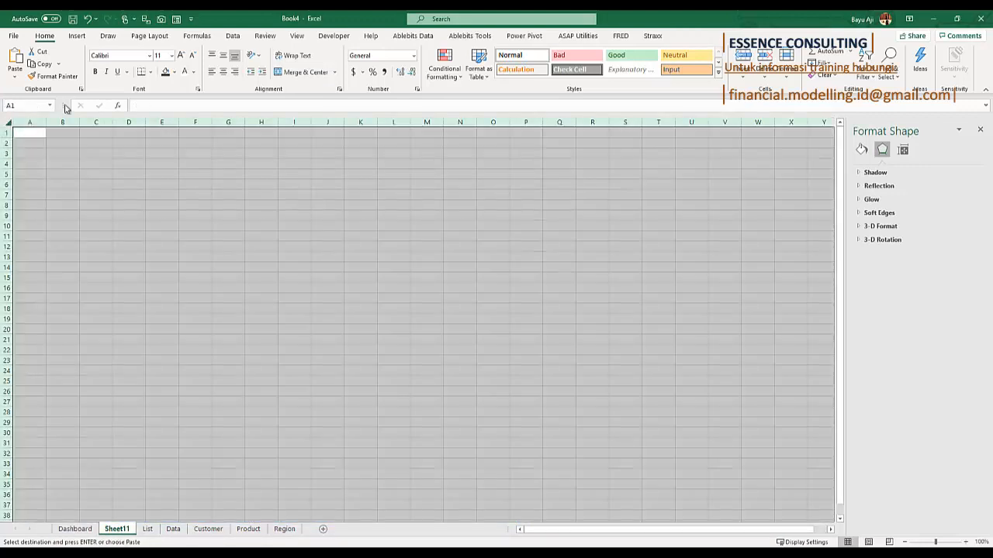
left_click(307, 36)
left_click(134, 72)
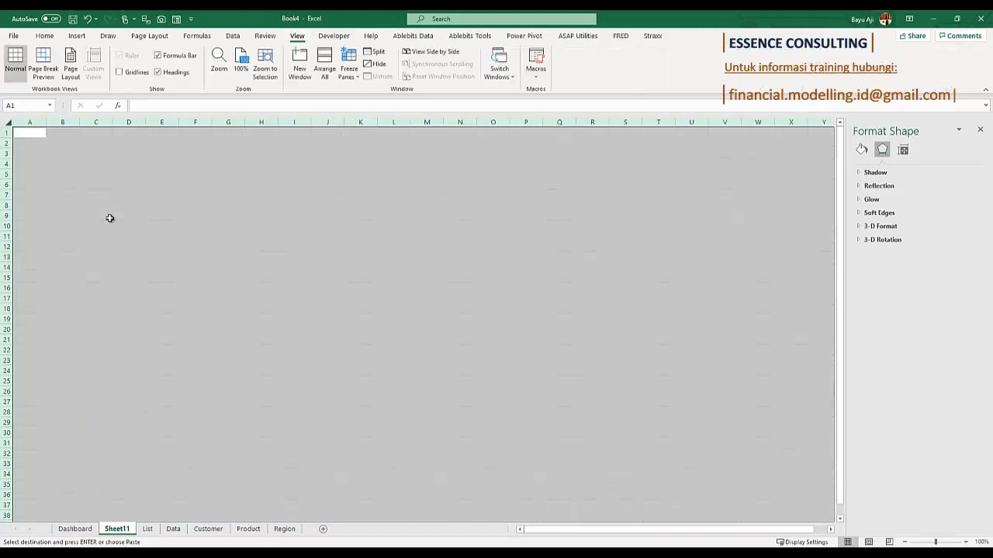
left_click_drag(109, 218, 102, 204)
Inspect the black background rectangle behind the Sales Revenue chart on the Dashboard sheet.
left_click(75, 529)
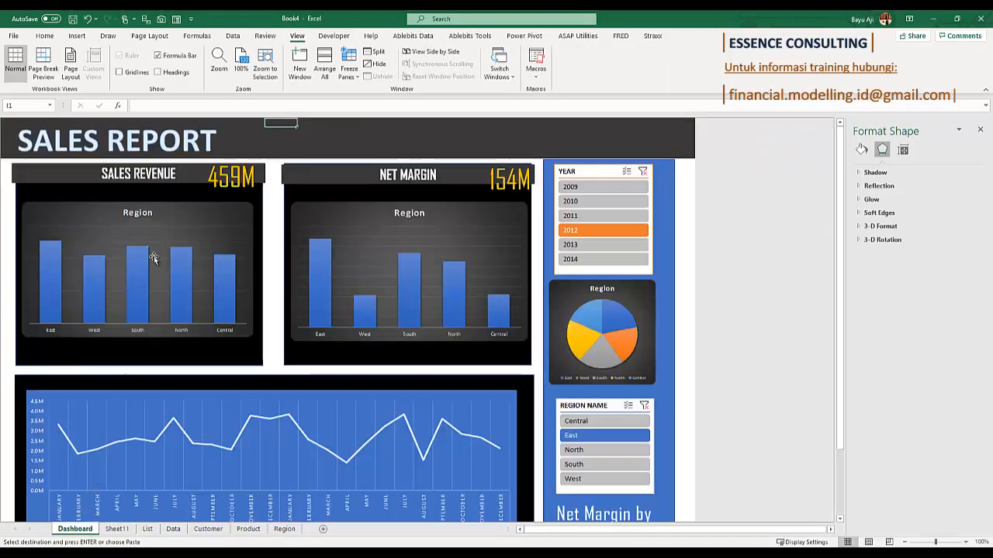
left_click(160, 195)
left_click(164, 186)
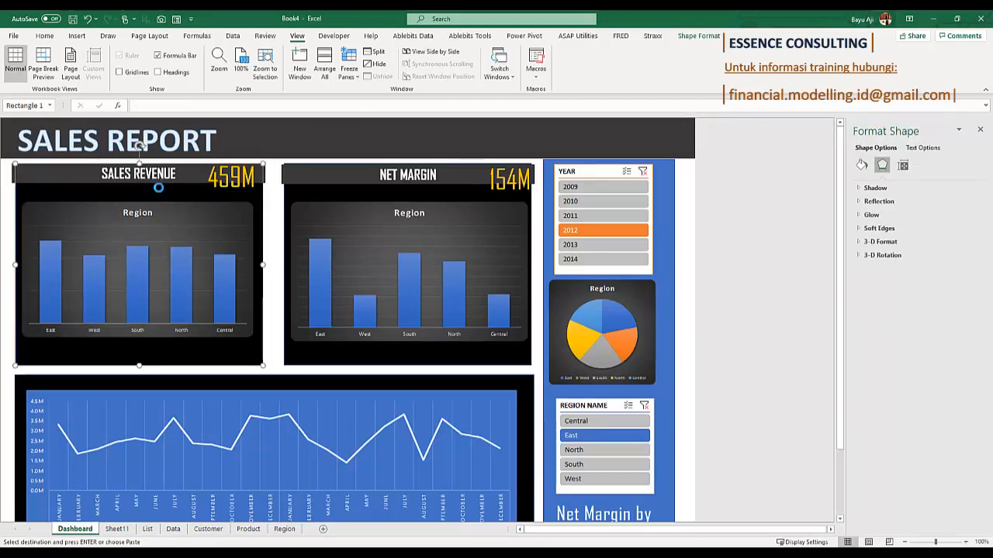
On Sheet11, draw a rectangle spanning about B3 to H21 and apply the solid black shape style.
left_click(116, 529)
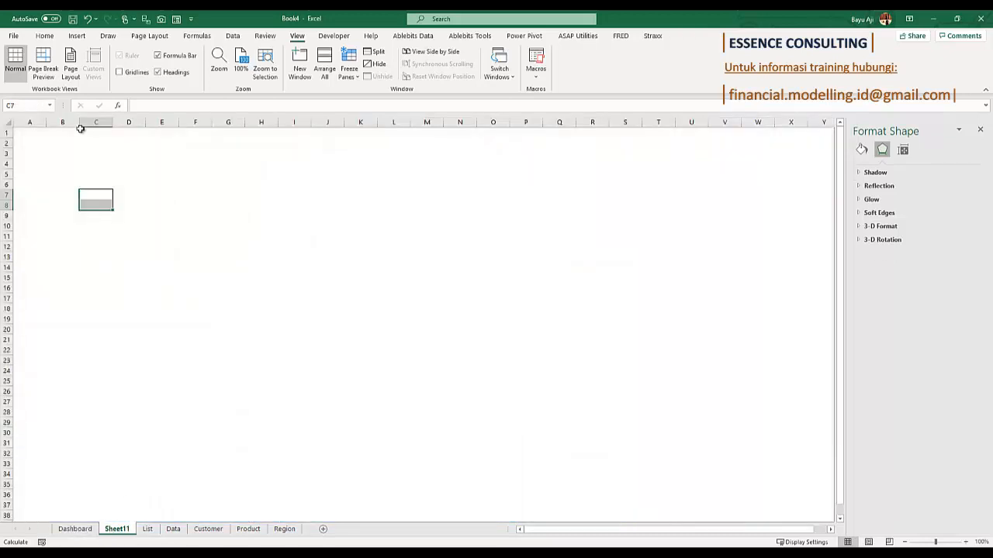
left_click(76, 35)
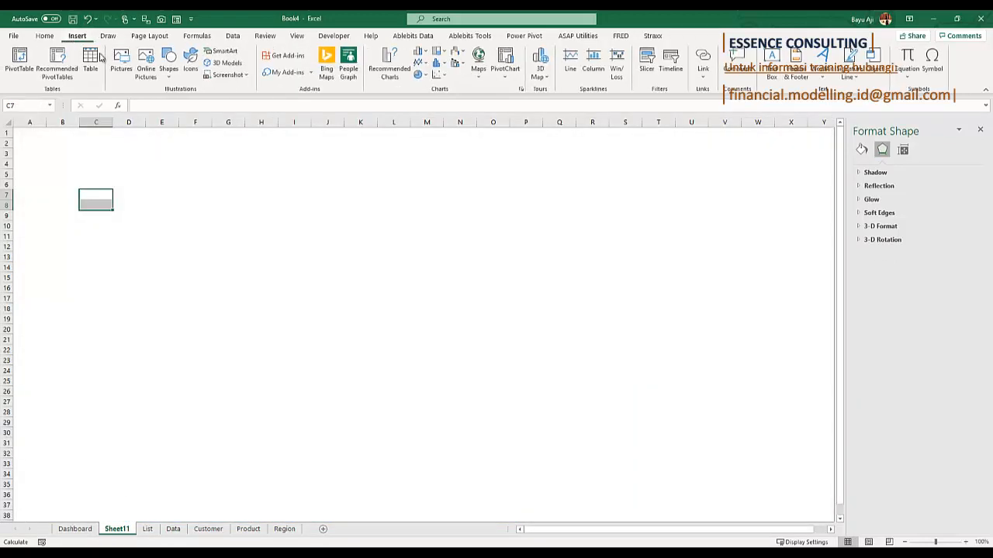
left_click(169, 62)
left_click(195, 106)
left_click_drag(36, 146, 258, 342)
left_click(148, 62)
left_click(321, 269)
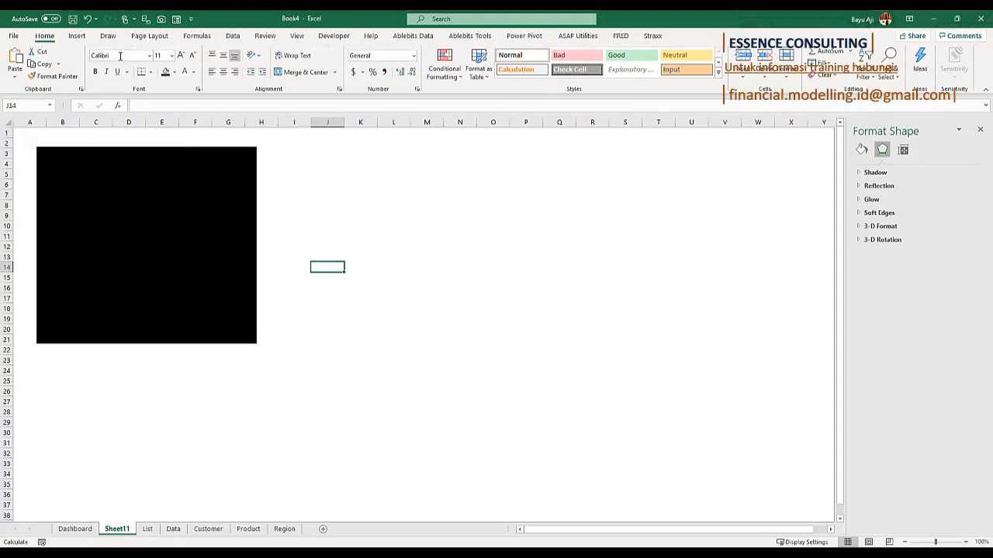
Draw a header bar rectangle about 0.45" high across the upper edge of the black rectangle.
left_click(77, 35)
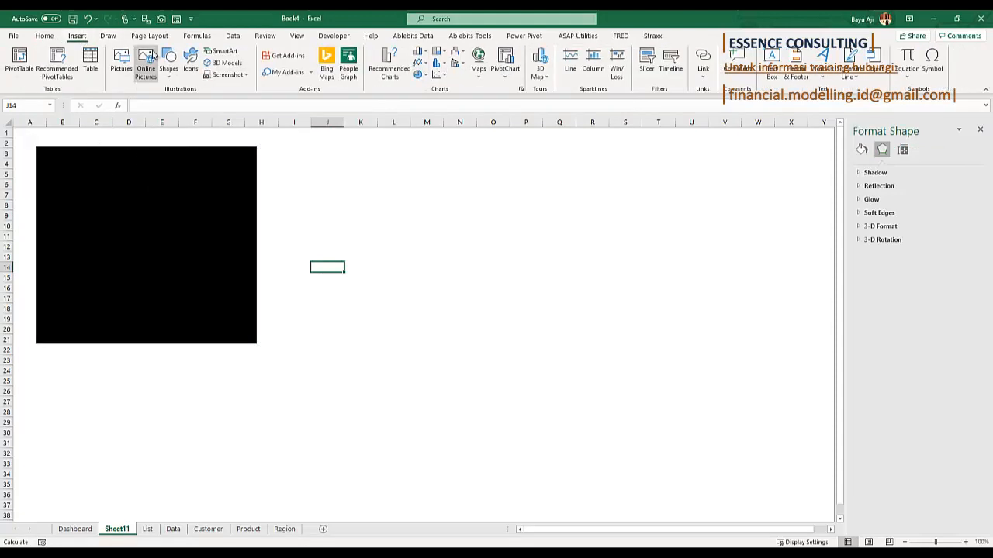
left_click(168, 62)
left_click(199, 104)
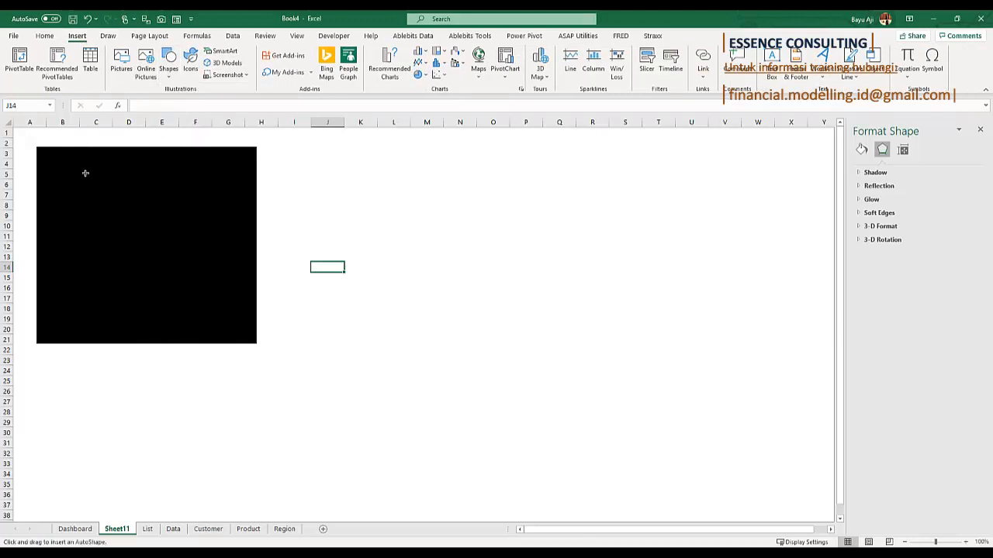
left_click_drag(35, 144, 258, 166)
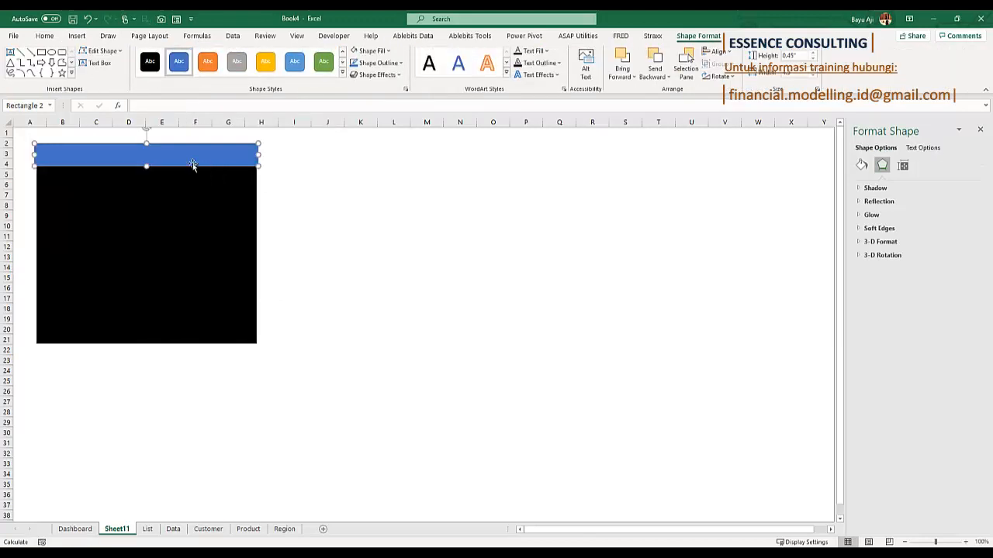
Check the panel title on the Dashboard sheet and add the text SALES REVENUE to the header bar on Sheet11.
left_click(74, 529)
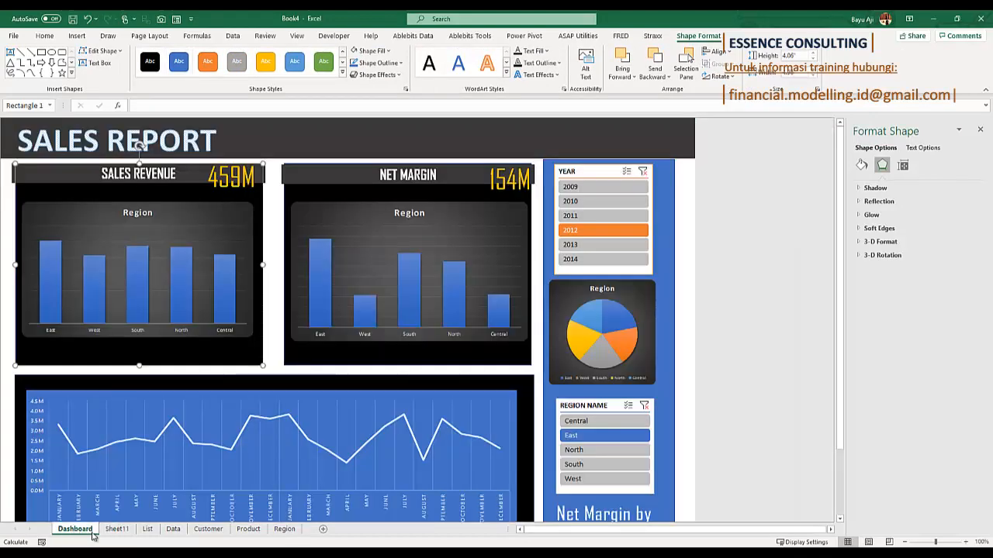
left_click(116, 531)
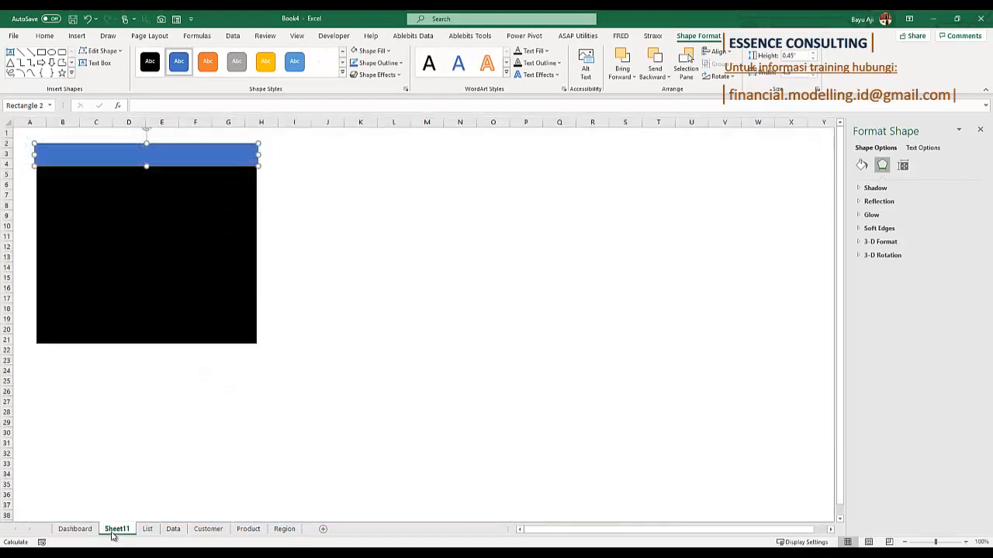
right_click(154, 155)
left_click(195, 225)
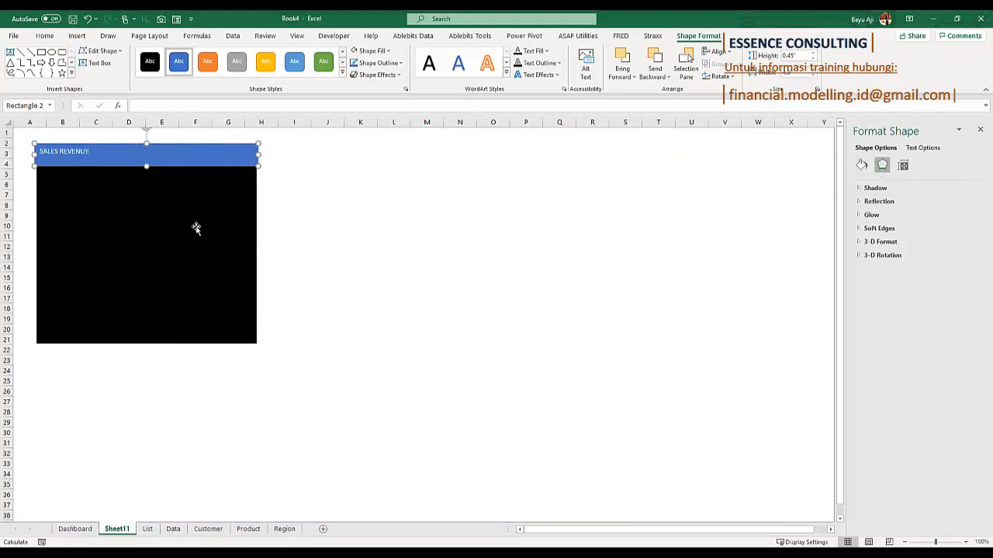
Centre the SALES REVENUE text horizontally and vertically in its bar, and format it in larger bold Agency FB.
left_click(45, 36)
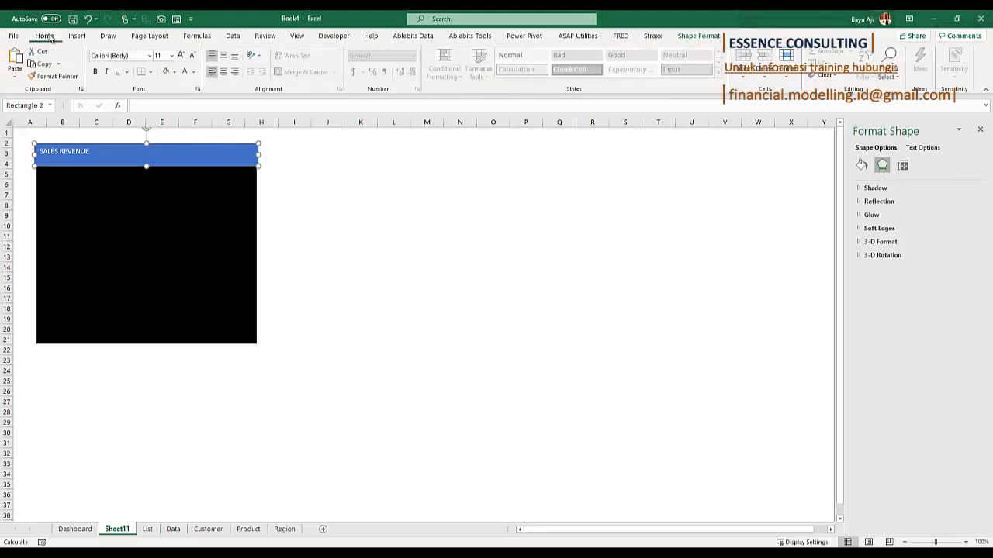
left_click(222, 71)
left_click(223, 59)
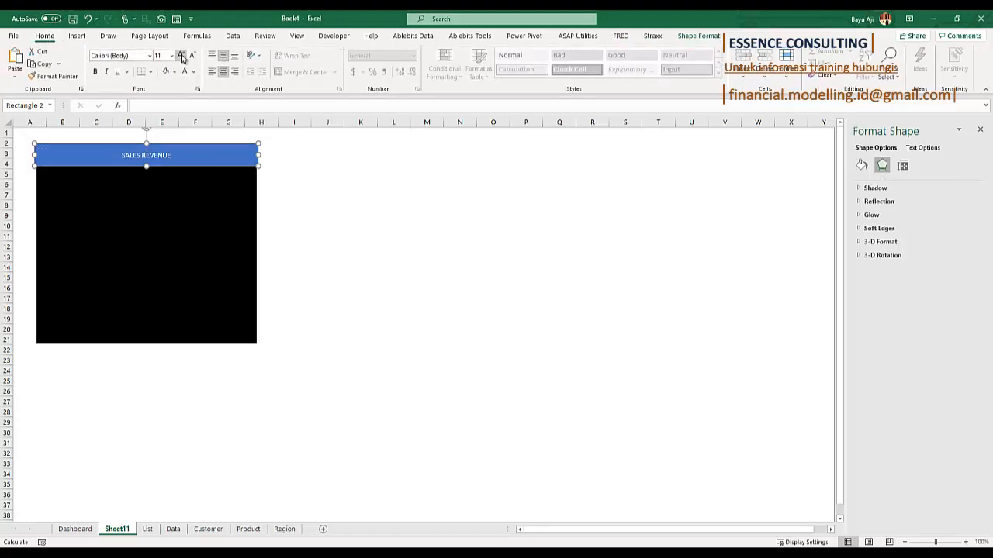
left_click(180, 55)
left_click(149, 55)
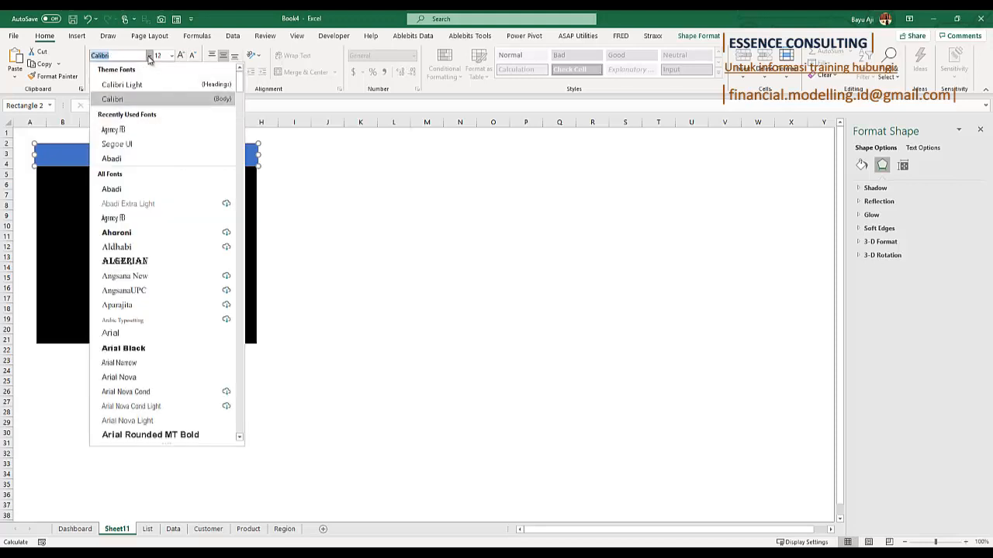
left_click(159, 130)
left_click(181, 55)
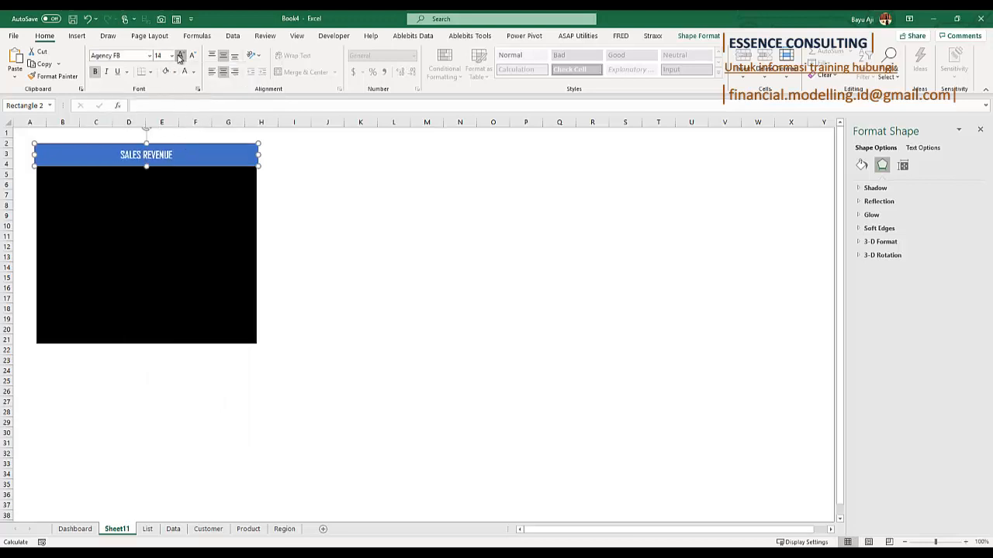
left_click(181, 55)
left_click(181, 55)
left_click(319, 253)
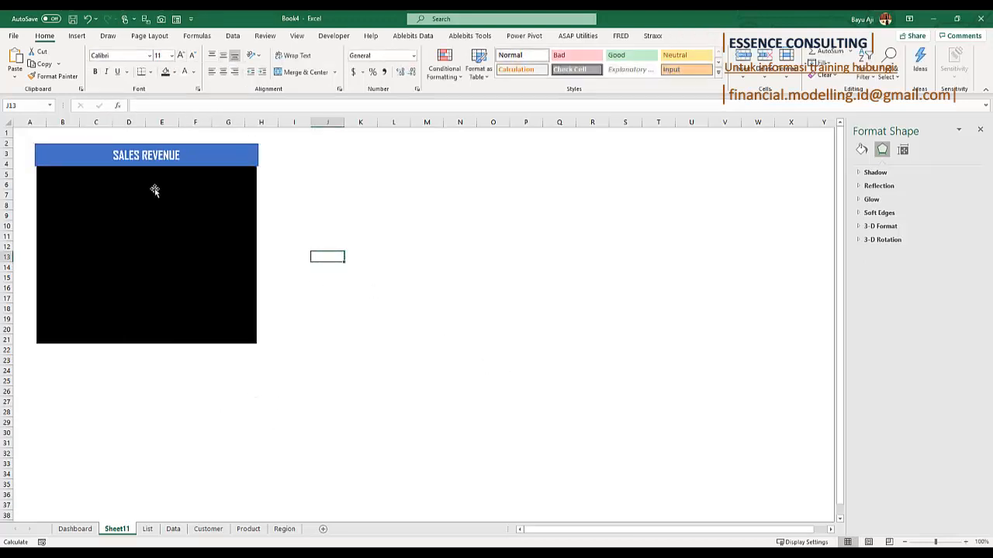
left_click(300, 163)
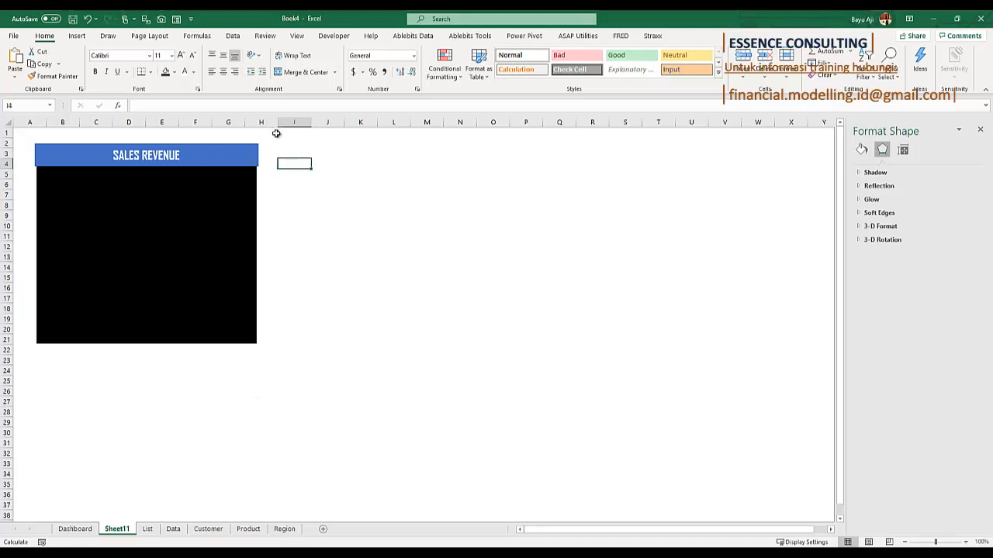
Group the SALES REVENUE header bar with the black rectangle beneath it.
left_click(197, 145)
left_click(204, 240, "shift")
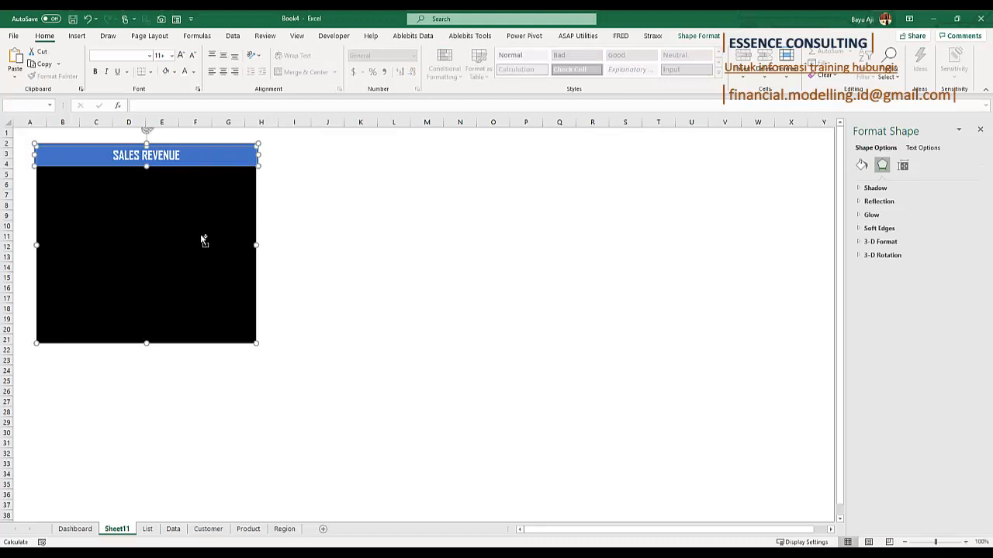
right_click(200, 234)
mouse_move(225, 307)
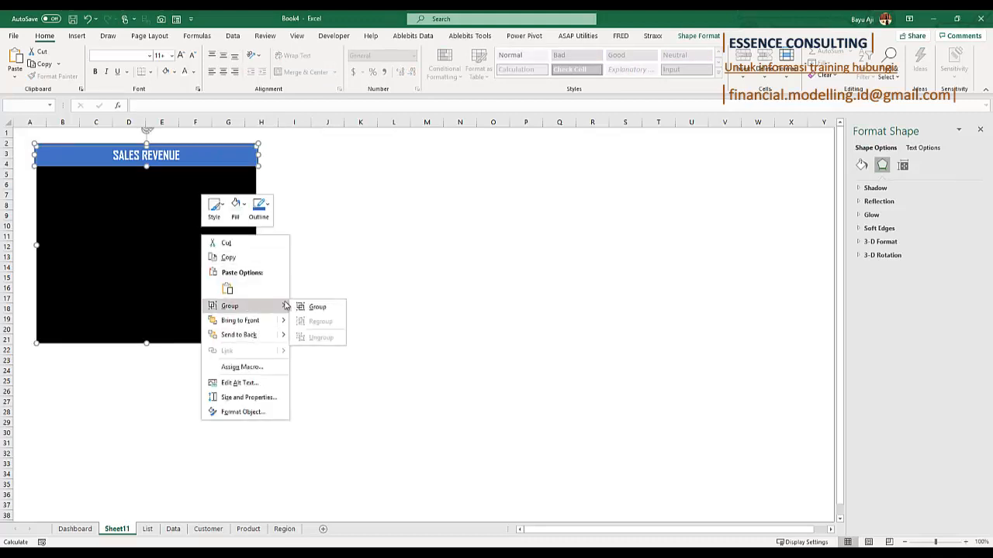
left_click(307, 307)
Duplicate the grouped SALES REVENUE panel and place the copy beside the original, starting at column I.
right_click(224, 222)
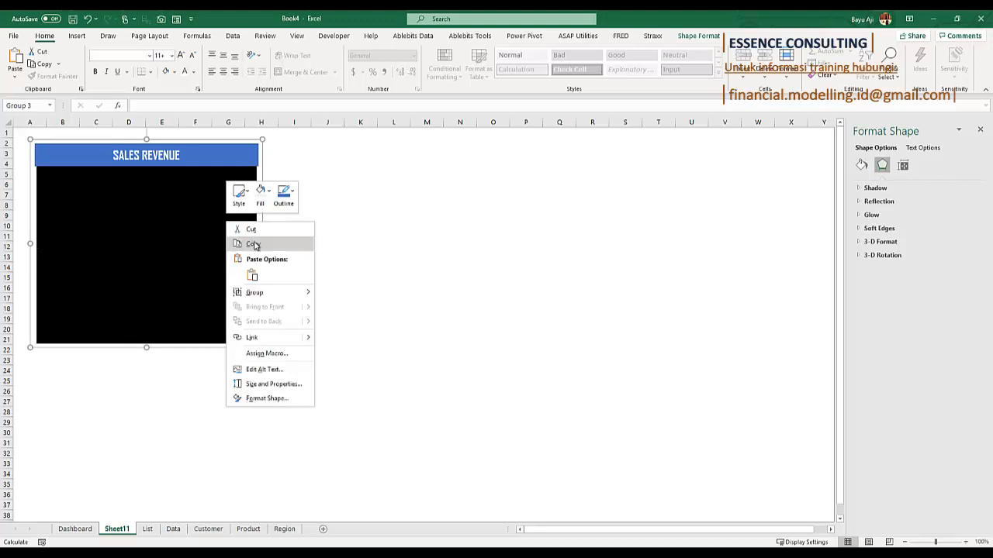
key("Escape")
left_click(319, 144)
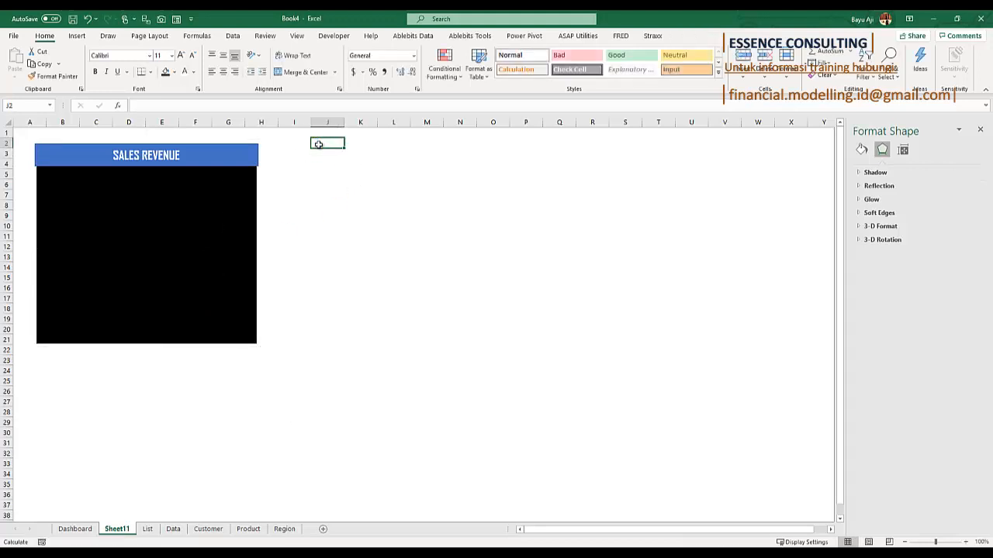
left_click(225, 168)
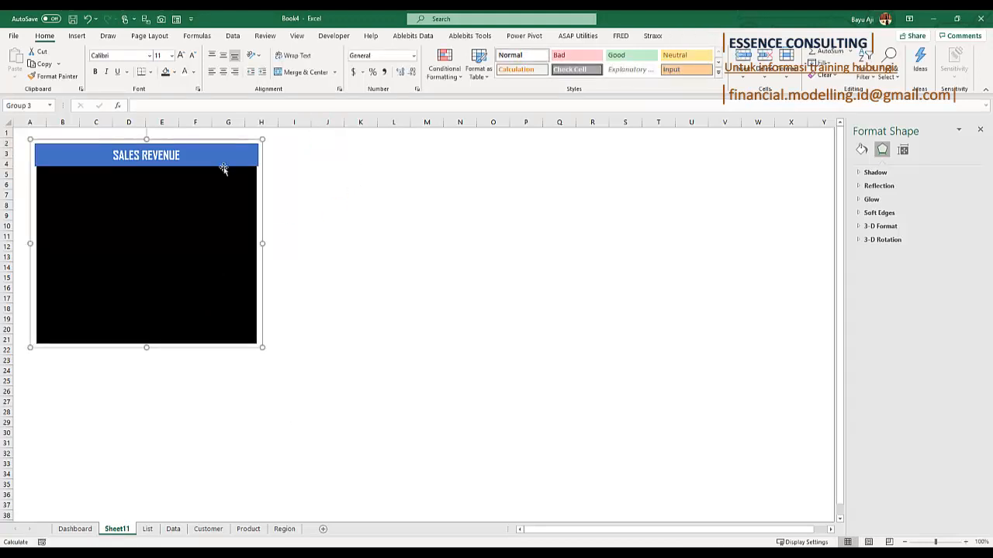
left_click(305, 143)
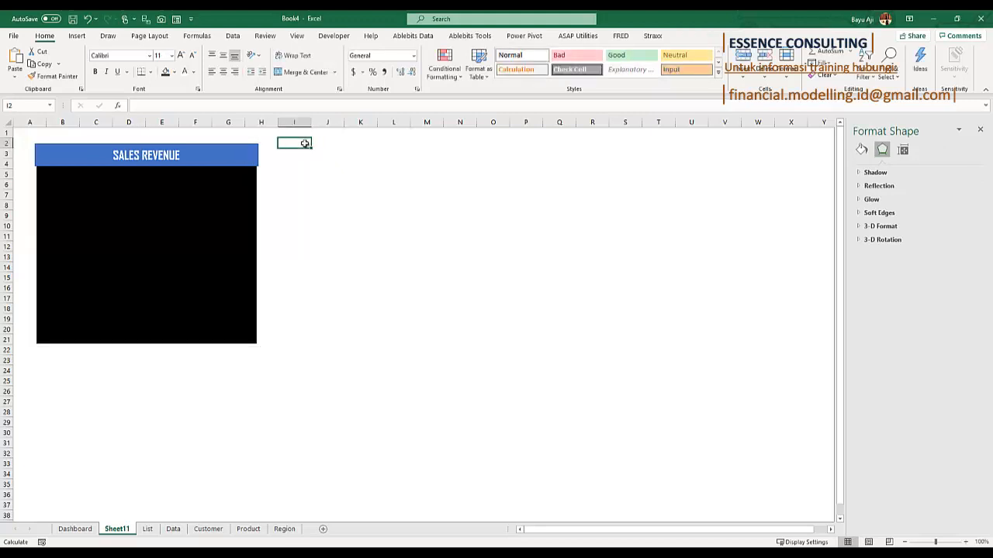
key("ctrl+v")
left_click_drag(330, 184, 328, 187)
left_click(328, 441)
Following the Dashboard layout, draw a black rectangle about 3.87" high beneath both panels on Sheet11, spanning their combined width.
left_click(72, 530)
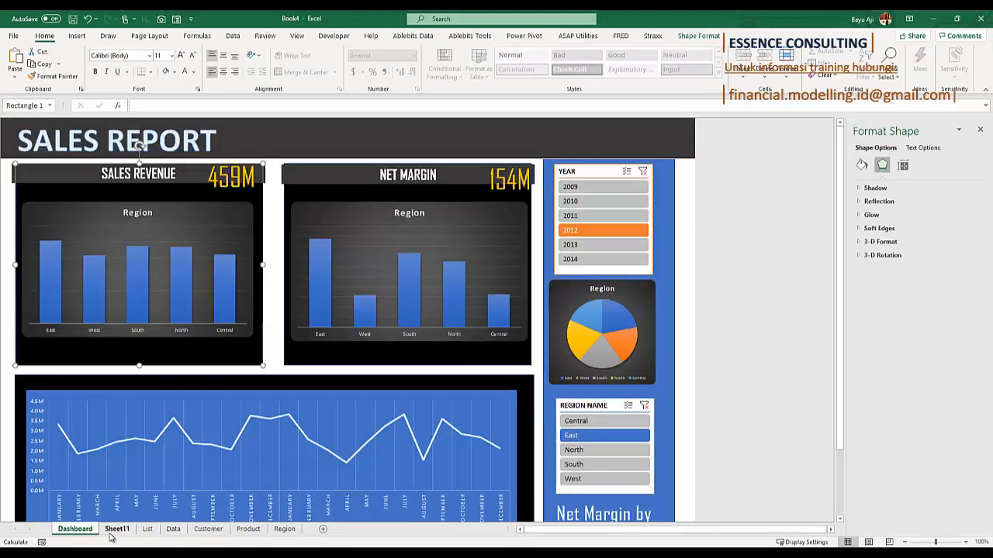
scroll(149, 490, "down", 2)
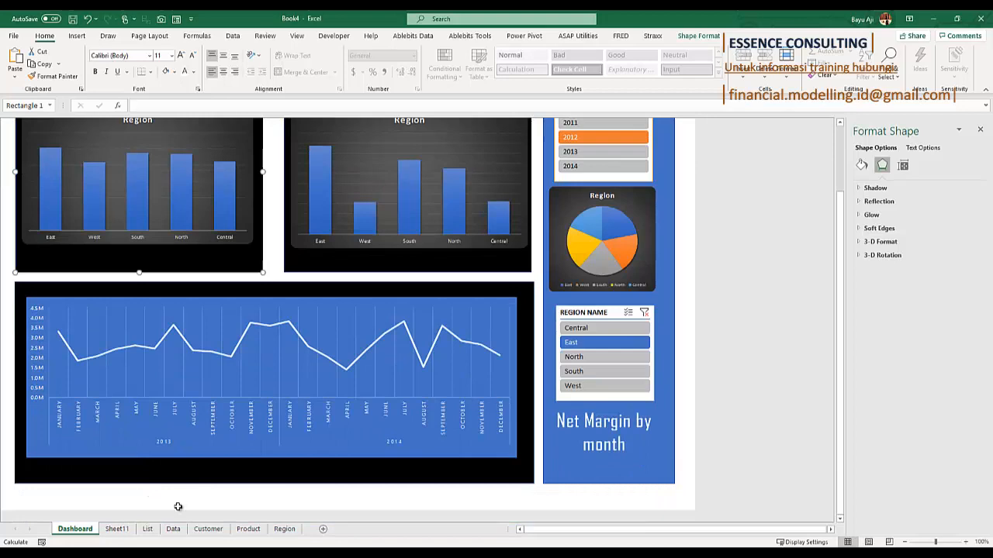
left_click(116, 529)
left_click(78, 36)
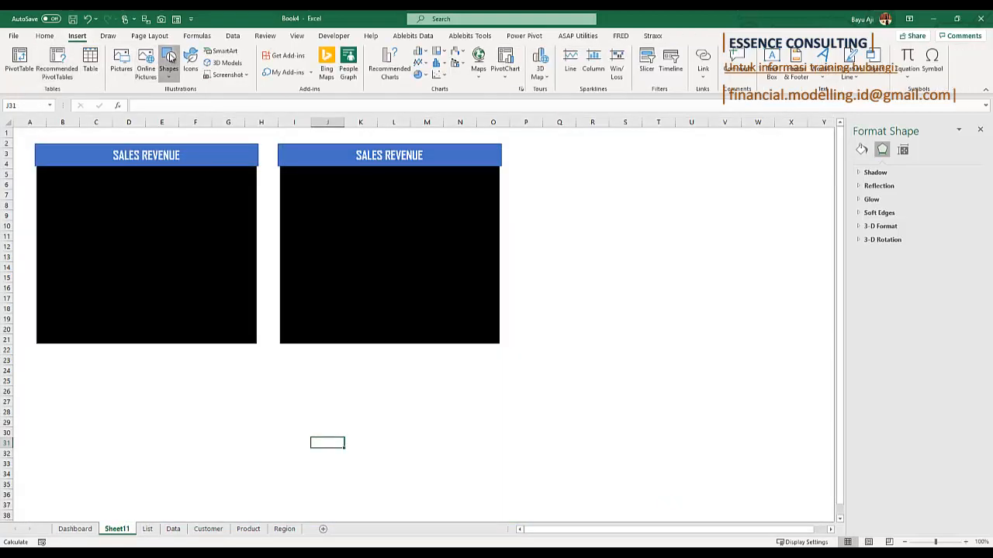
left_click(169, 62)
left_click(184, 104)
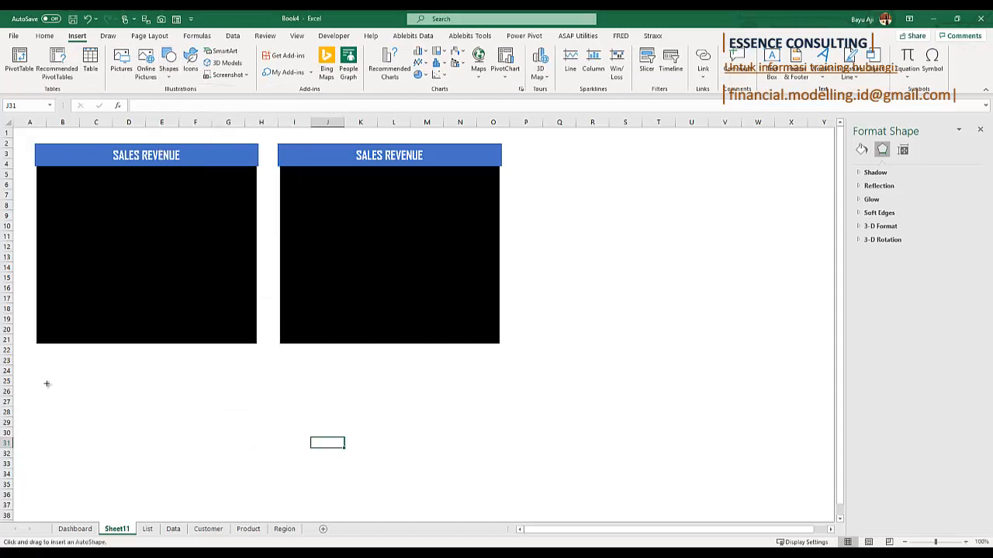
left_click_drag(36, 350, 501, 428)
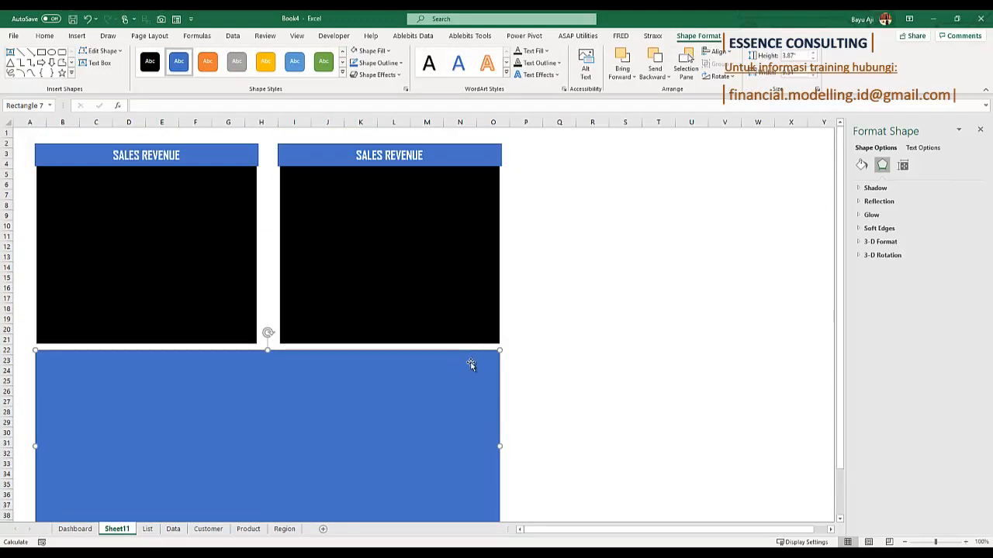
left_click(149, 62)
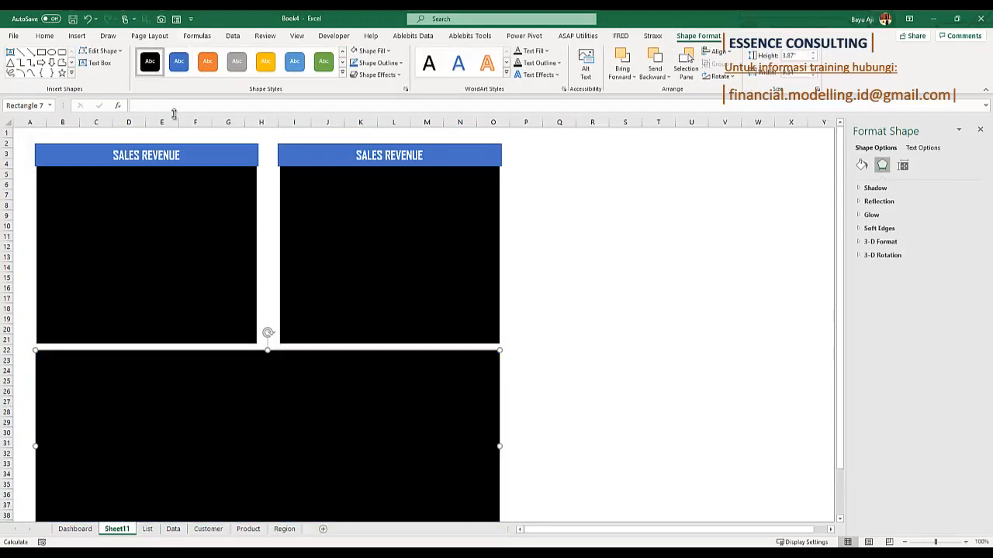
left_click(598, 318)
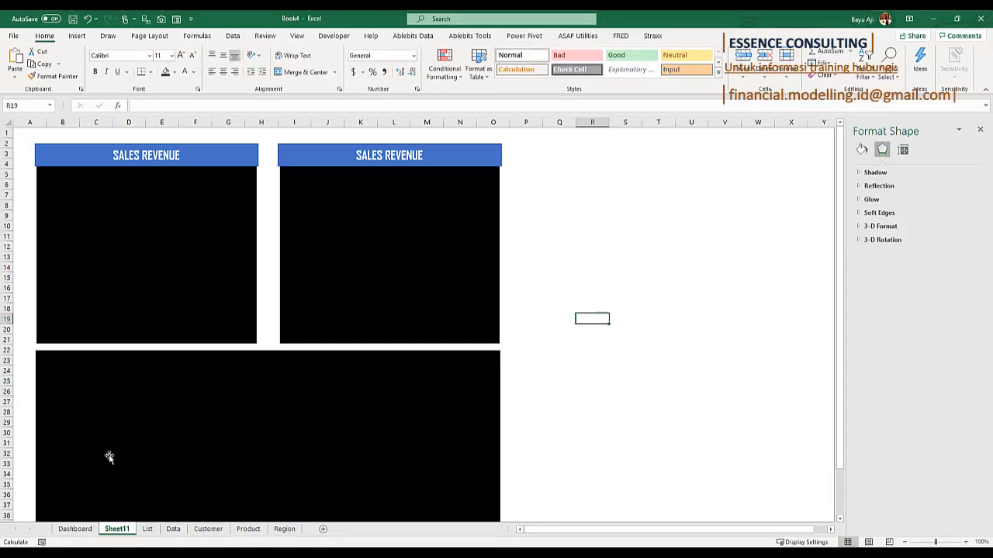
Compare the YEAR slicer column on the Dashboard sheet with the Sheet11 layout.
left_click(68, 534)
scroll(597, 198, "up", 3)
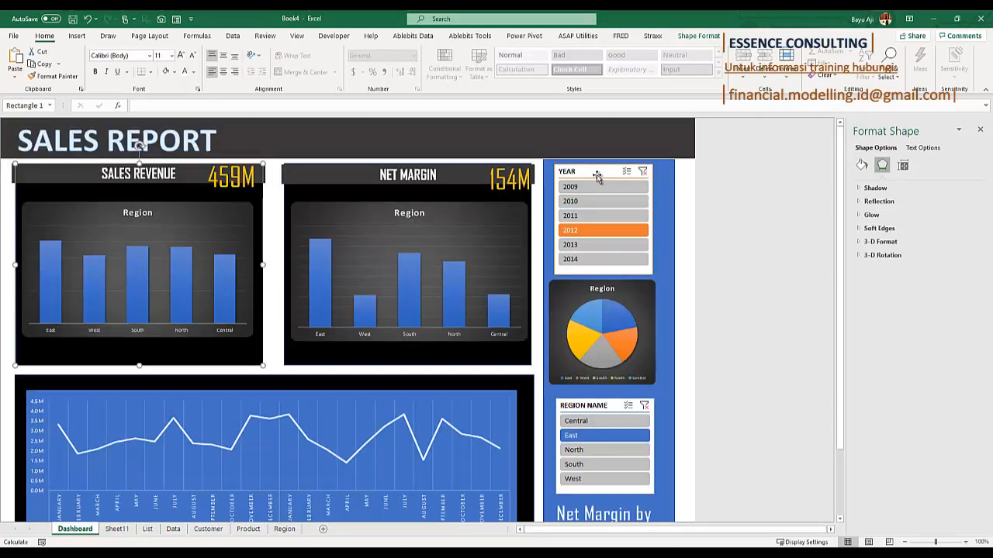
left_click(117, 529)
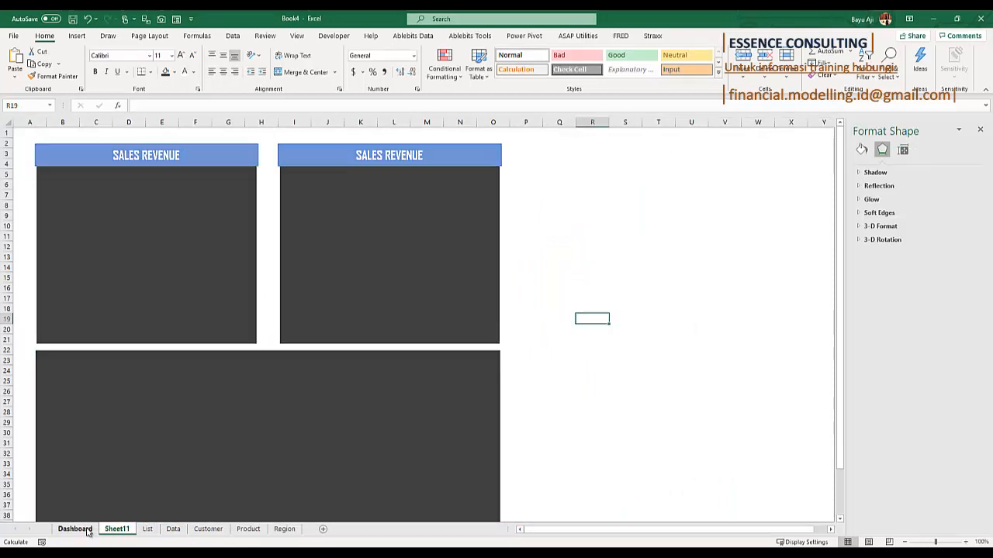
left_click(69, 531)
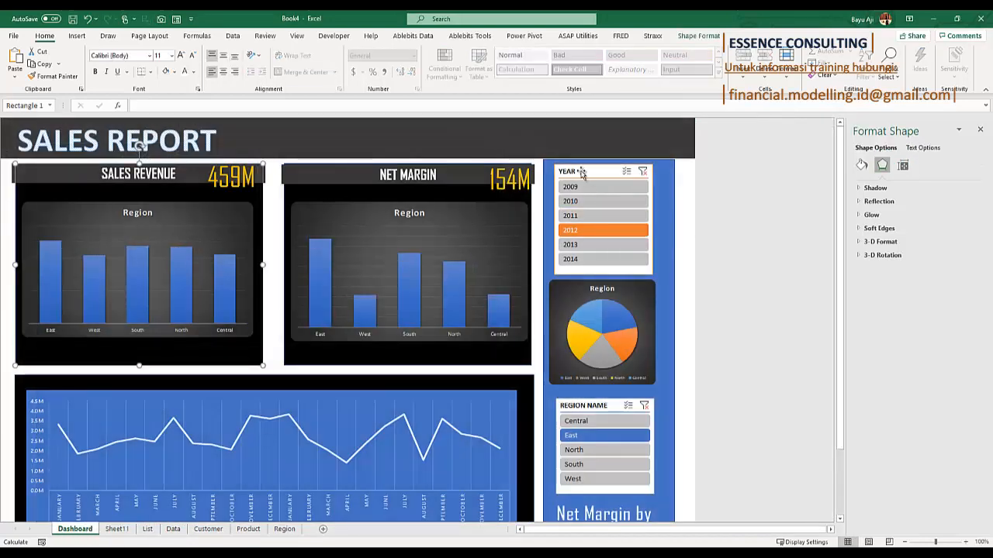
left_click(117, 529)
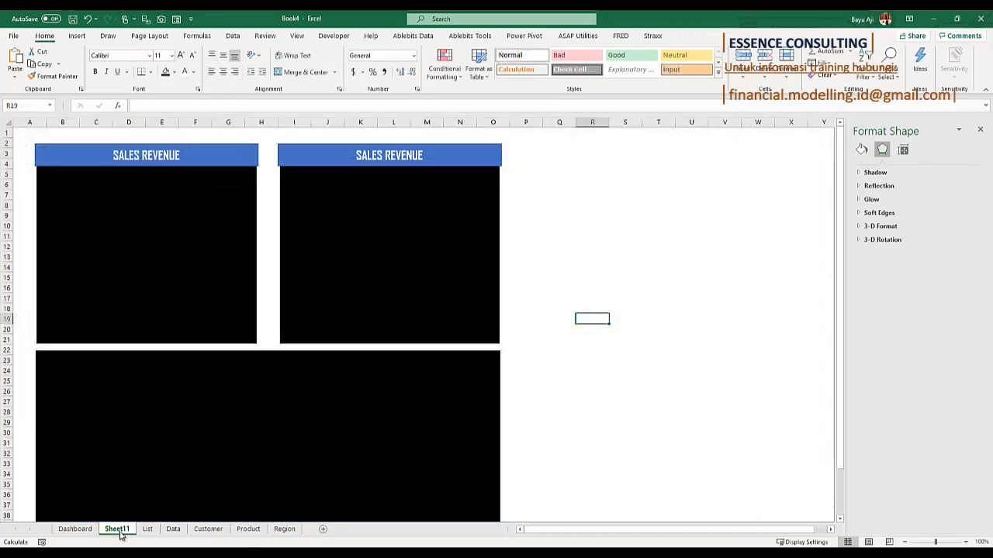
Create a PivotTable from the Data sheet's database table on a new worksheet, using YEAR as its report filter.
left_click(173, 529)
left_click(56, 184)
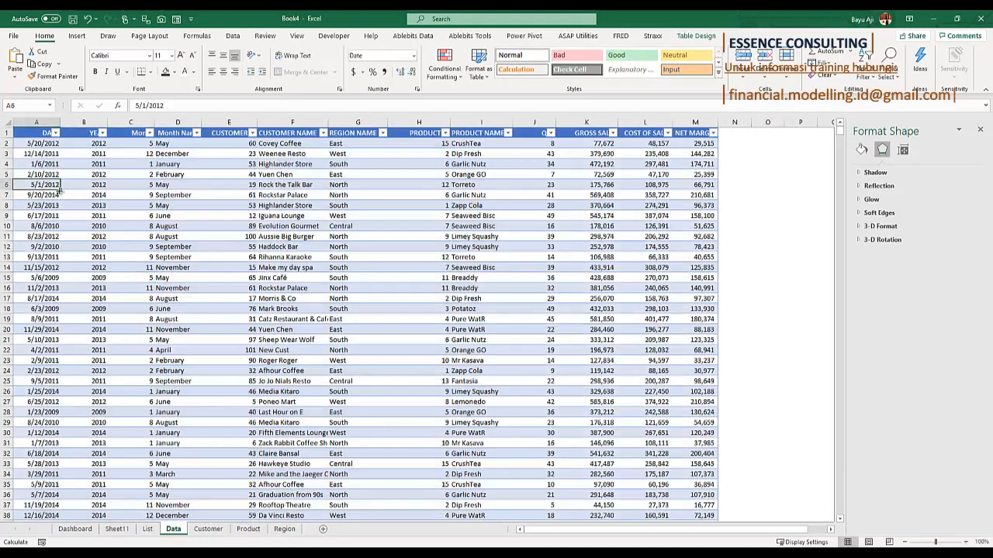
left_click(78, 37)
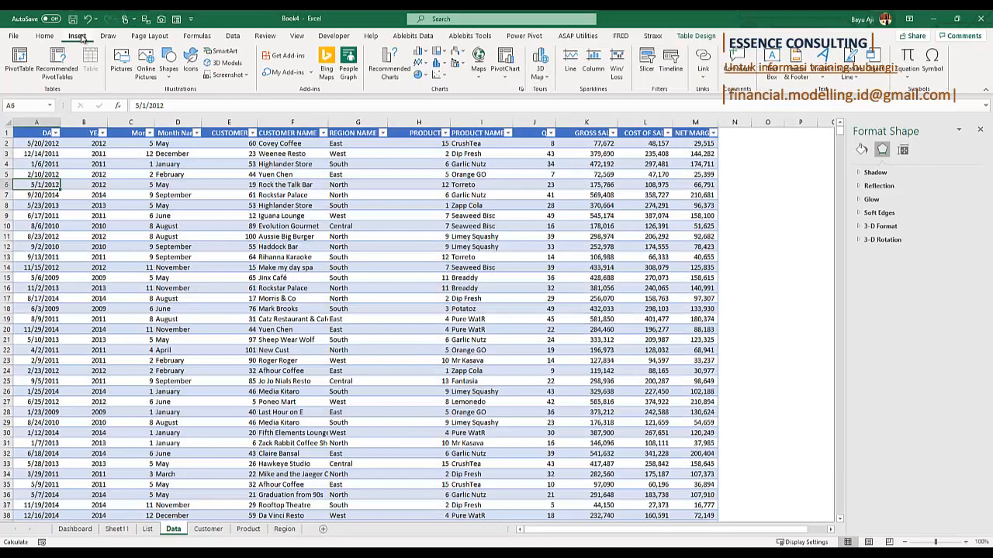
left_click(33, 66)
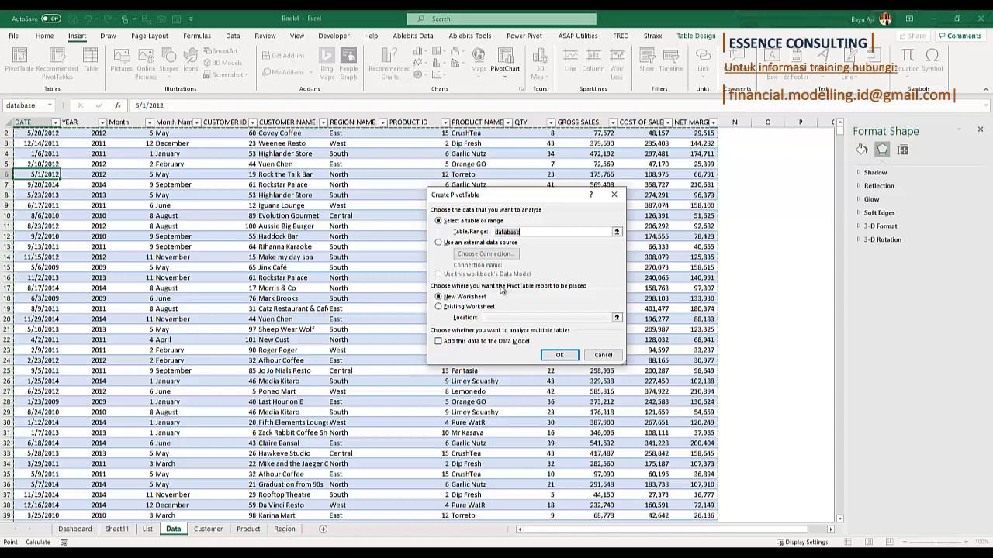
left_click(555, 356)
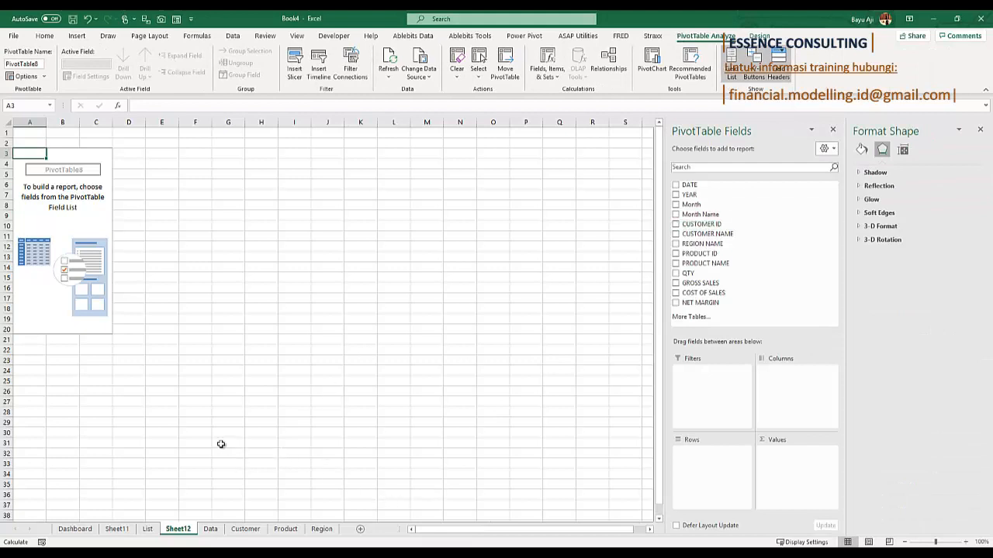
left_click_drag(690, 195, 708, 375)
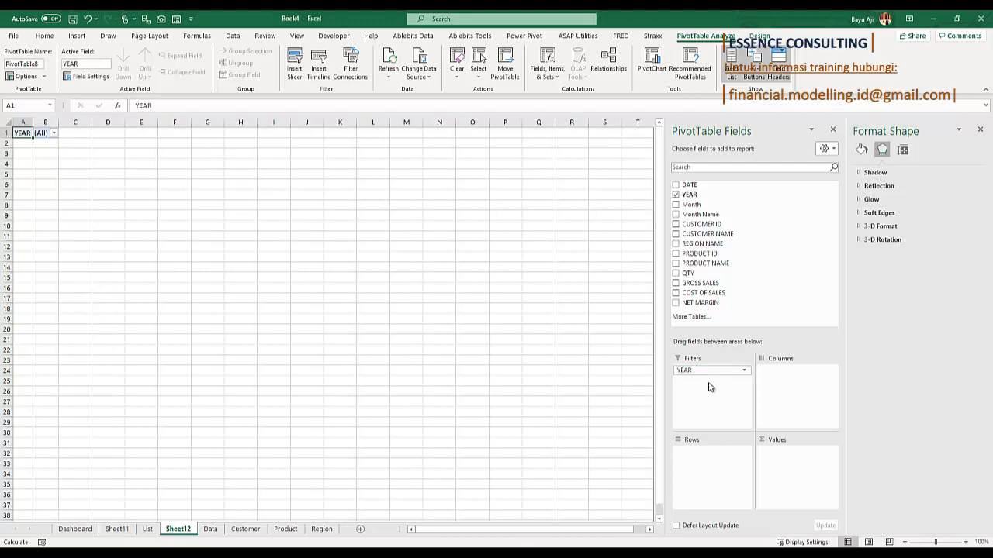
Copy the YEAR filter PivotTable from A1:B1 and paste the duplicate at E1 on Sheet12.
left_click(46, 134)
left_click_drag(28, 133, 38, 132)
key("ctrl+c")
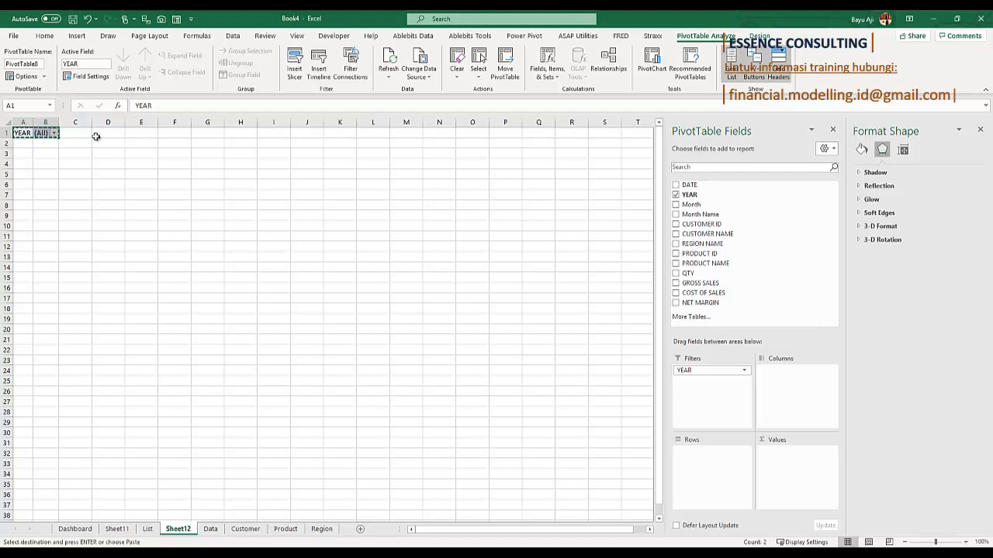
left_click(143, 135)
key("ctrl+v")
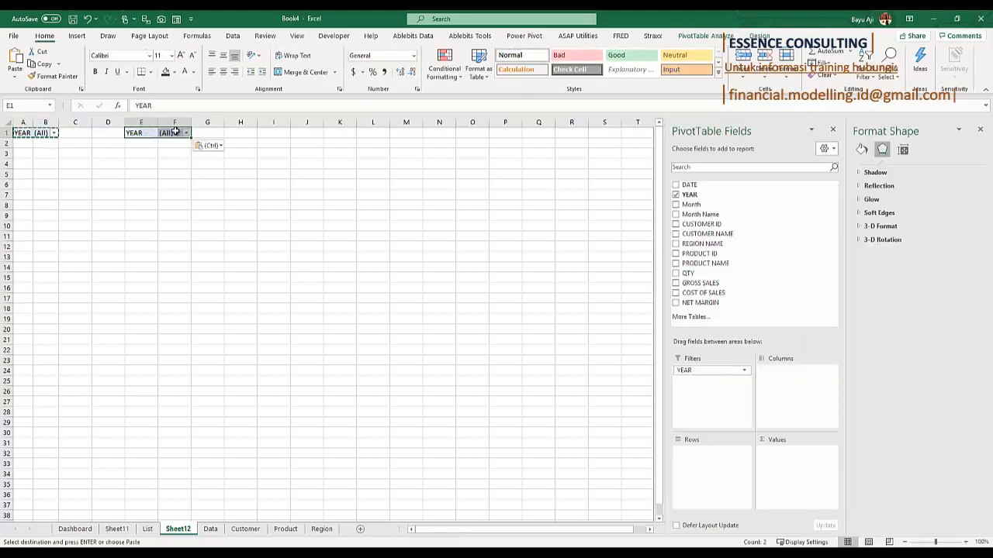
left_click(175, 132)
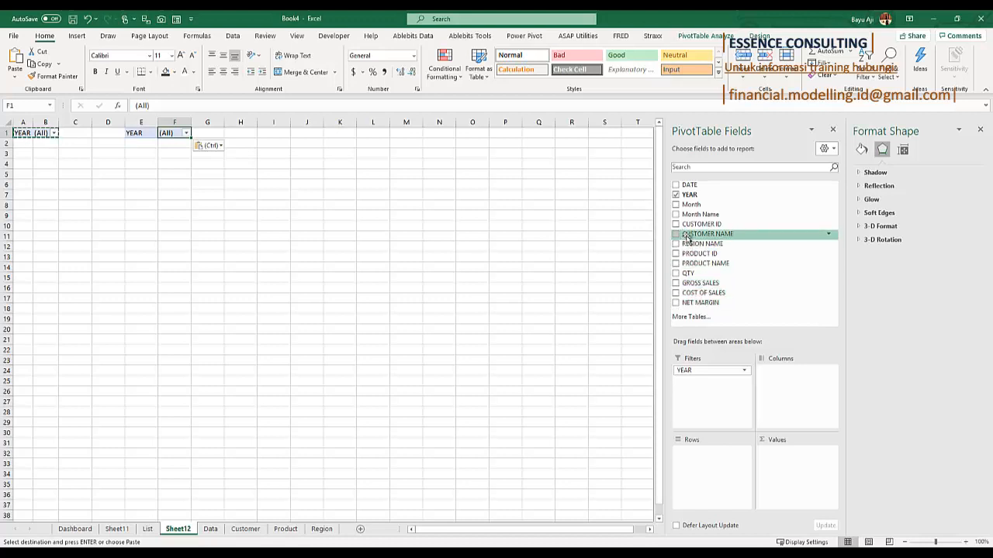
Replace YEAR with REGION NAME as the report filter of the copied PivotTable.
left_click(675, 195)
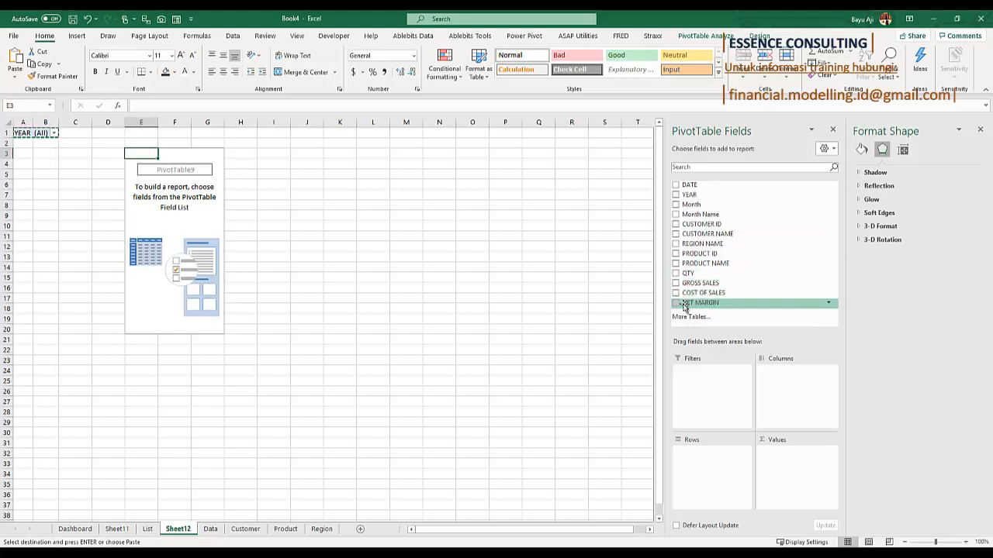
left_click(678, 245)
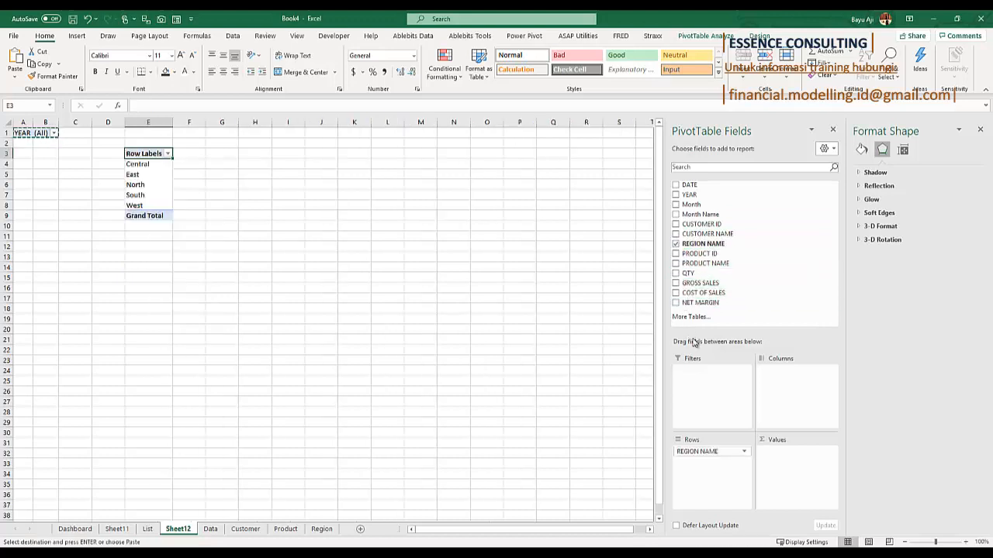
left_click_drag(703, 454, 702, 374)
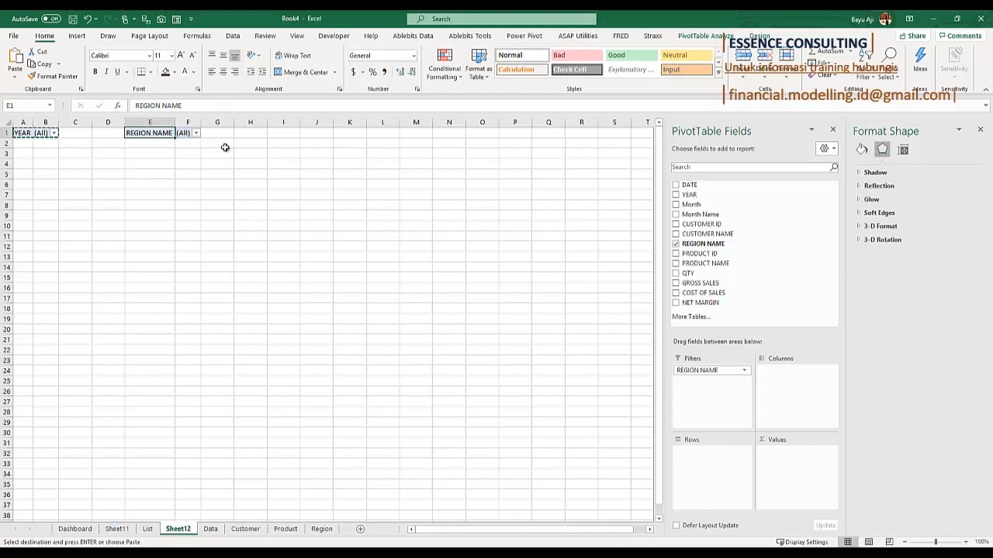
left_click(225, 148)
Insert a YEAR slicer for the PivotTable at A1.
left_click(24, 144)
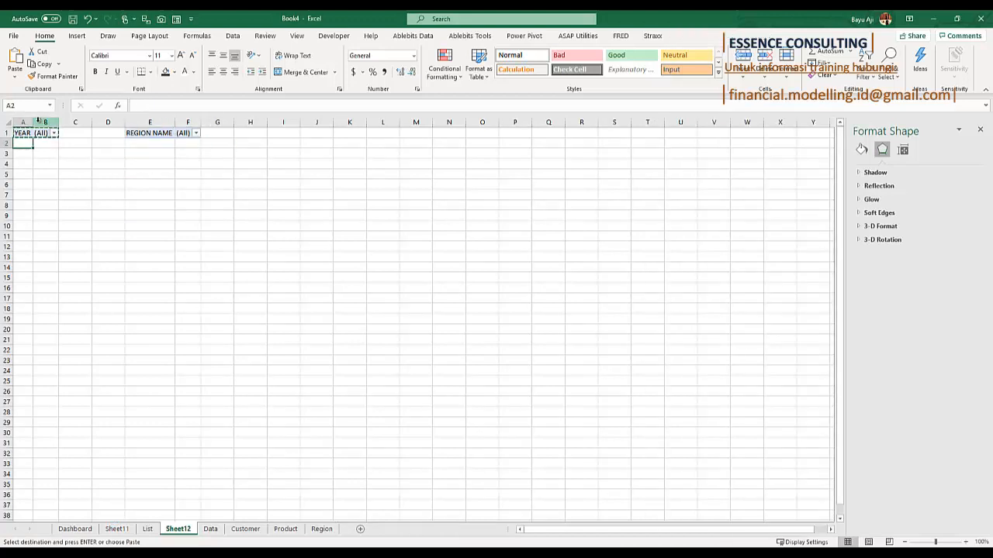
left_click(26, 132)
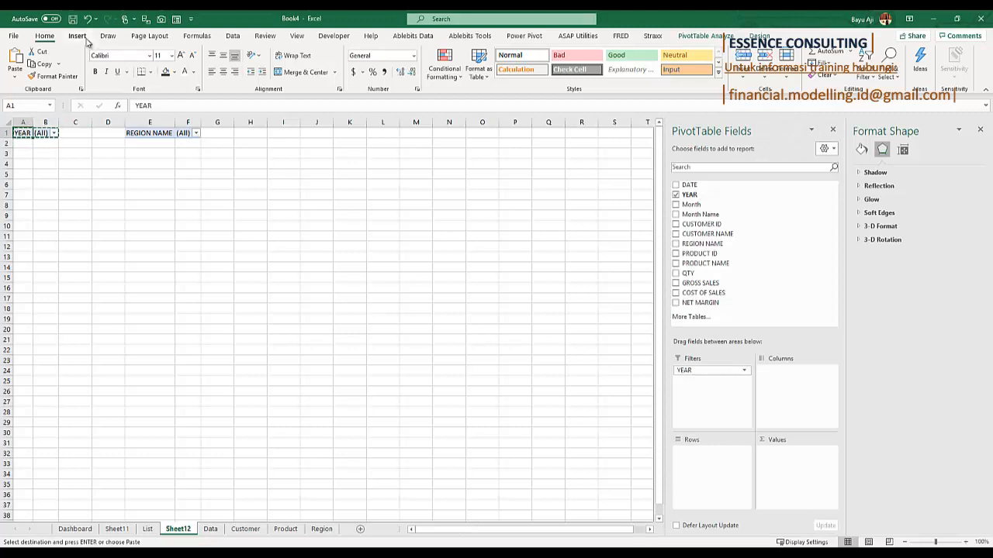
left_click(706, 35)
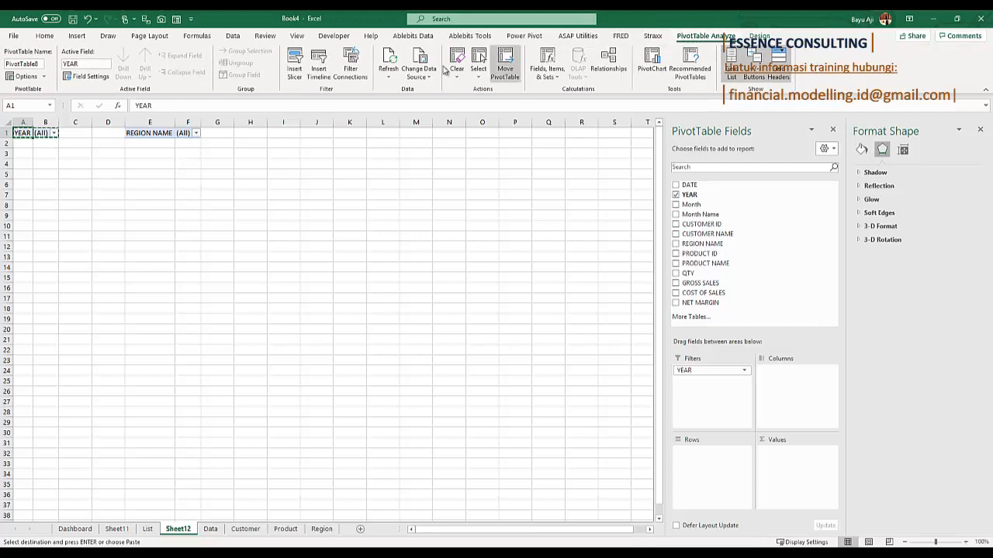
left_click(298, 70)
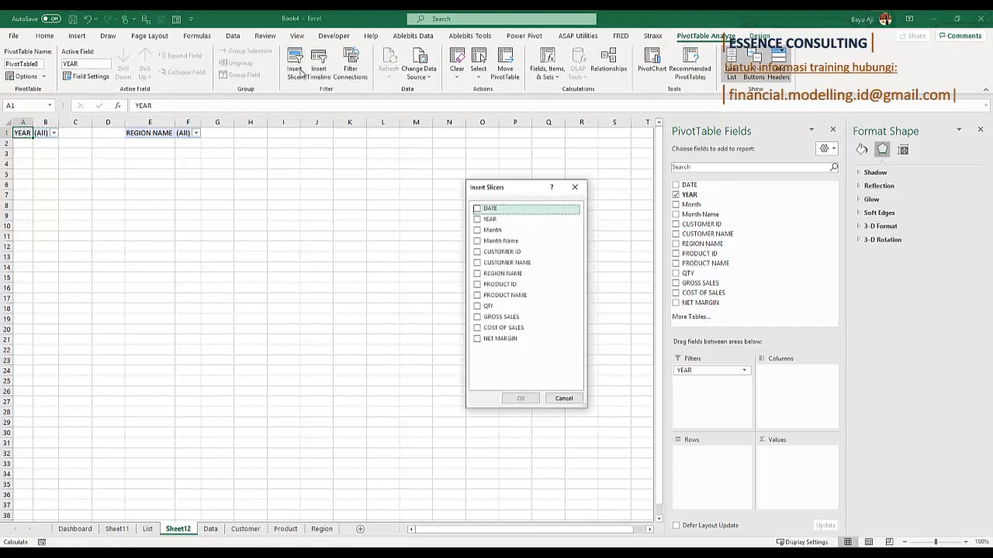
left_click(487, 220)
left_click(518, 399)
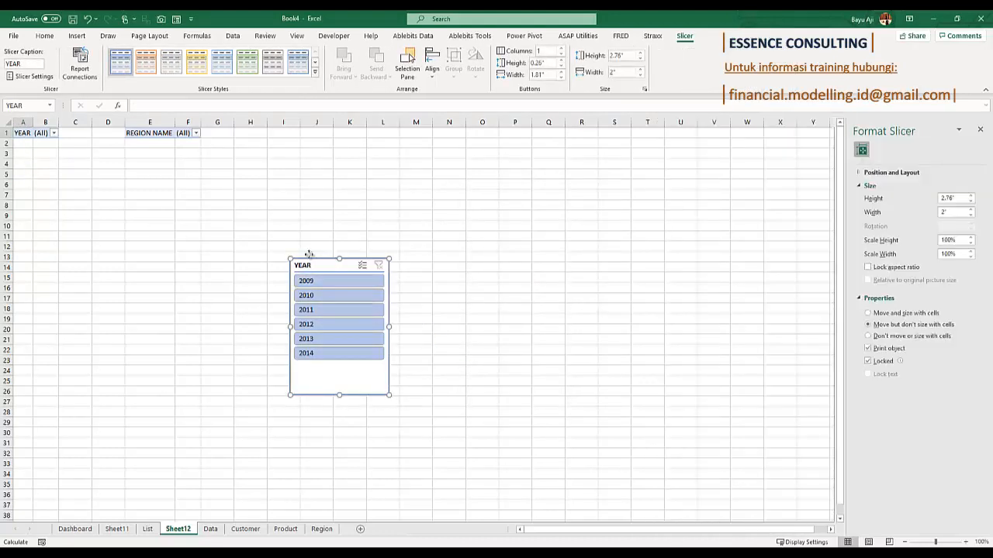
Try the YEAR slicer with 2009, set it to 2011, and place it below the YEAR filter at the sheet's edge.
left_click_drag(309, 254, 135, 187)
left_click(160, 212)
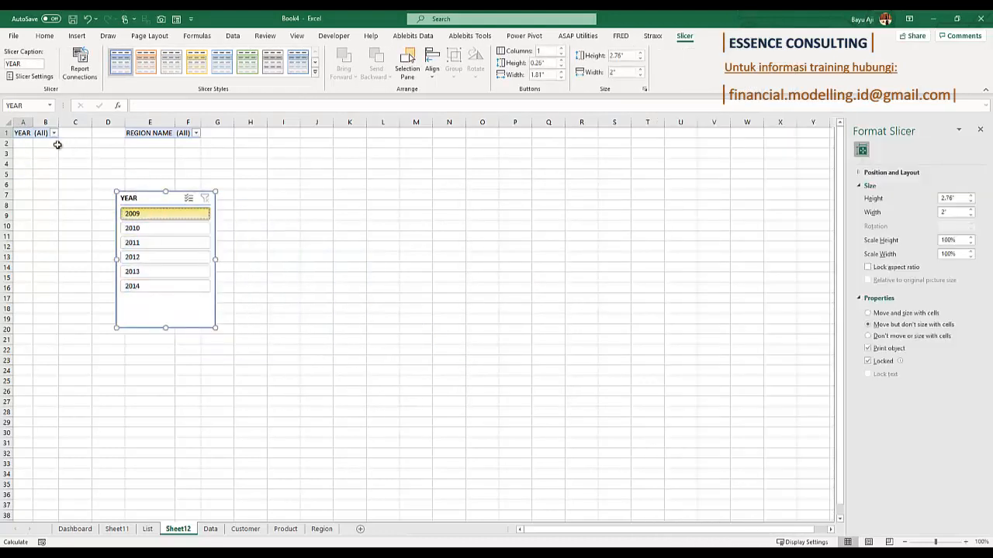
left_click(45, 133)
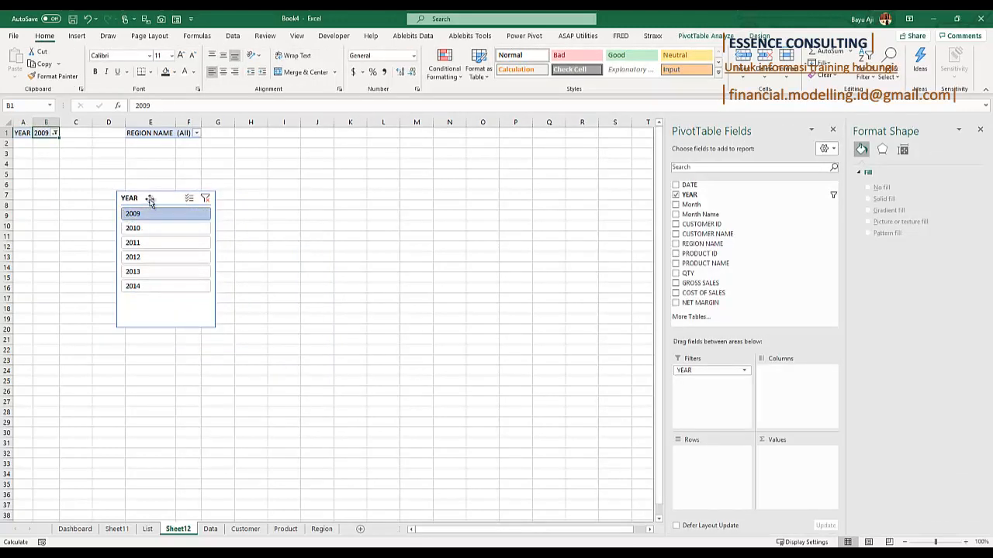
left_click(163, 244)
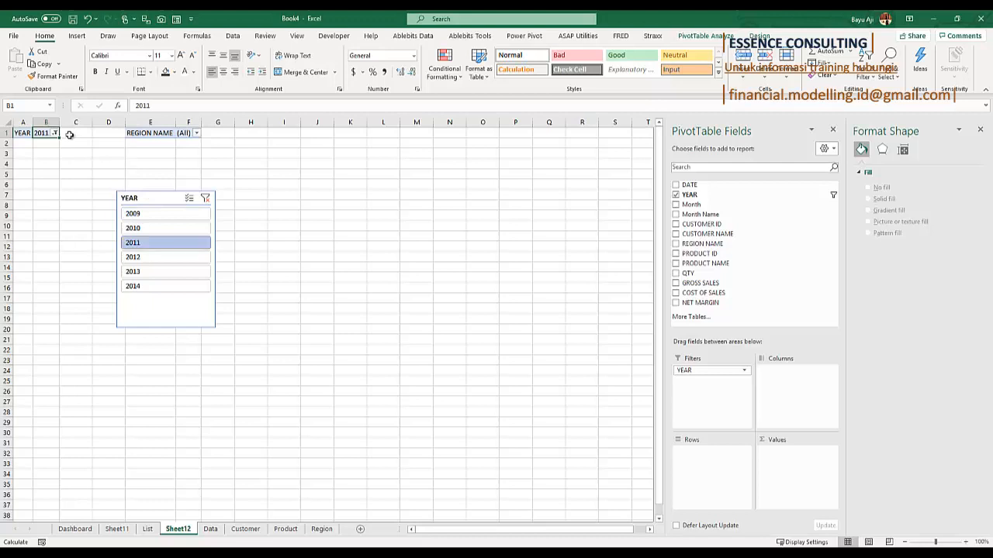
left_click_drag(145, 194, 41, 184)
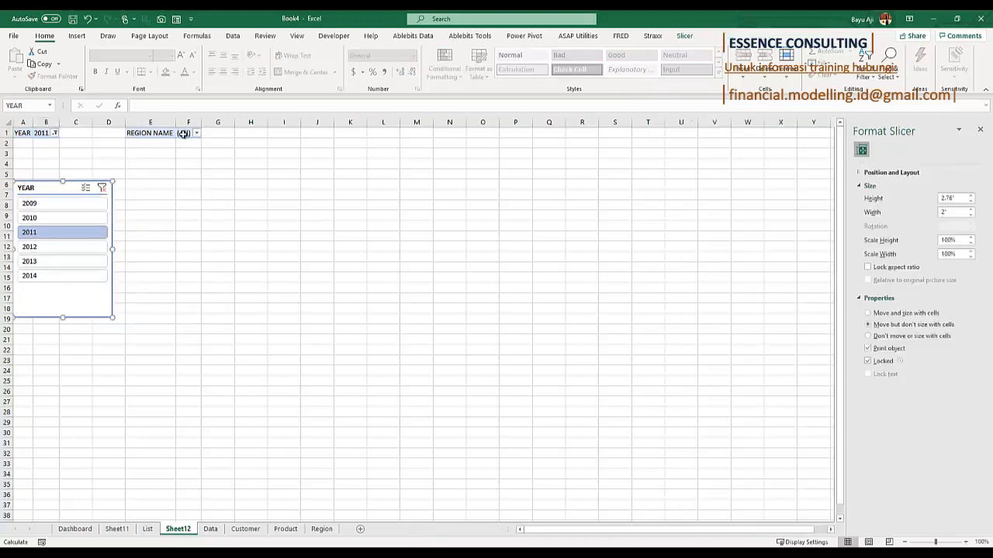
Insert a REGION NAME slicer for the PivotTable at E1 and place it beside the YEAR slicer.
left_click(183, 134)
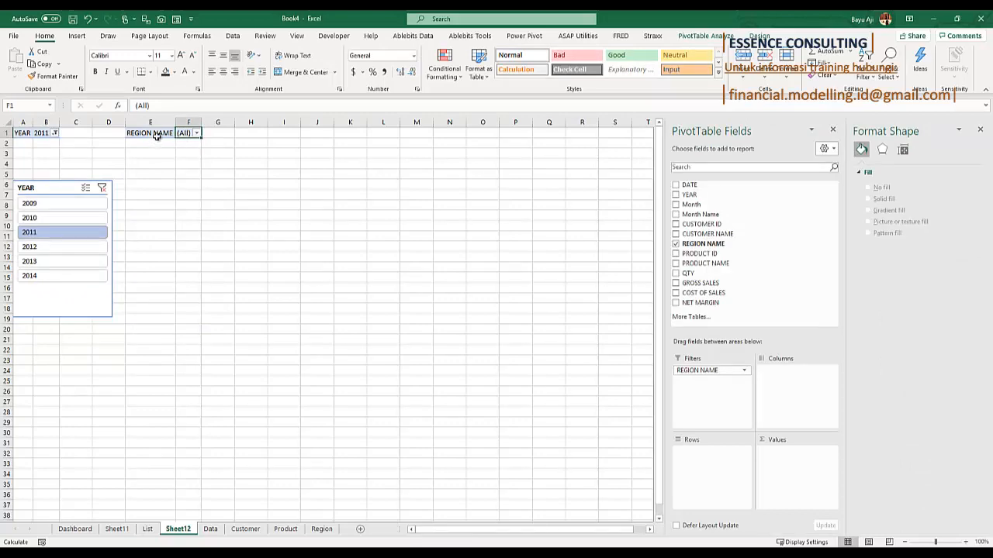
double_click(703, 28)
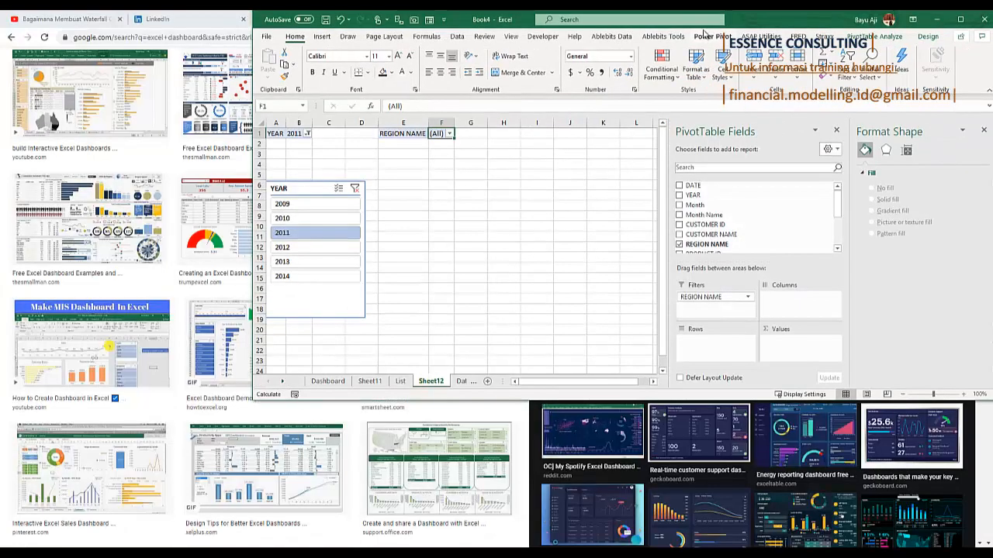
double_click(703, 28)
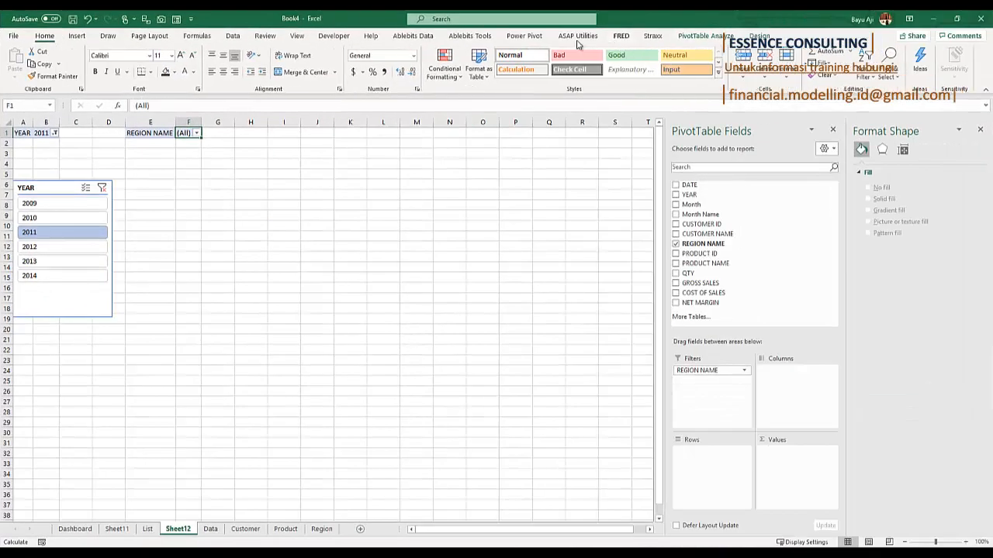
left_click(696, 39)
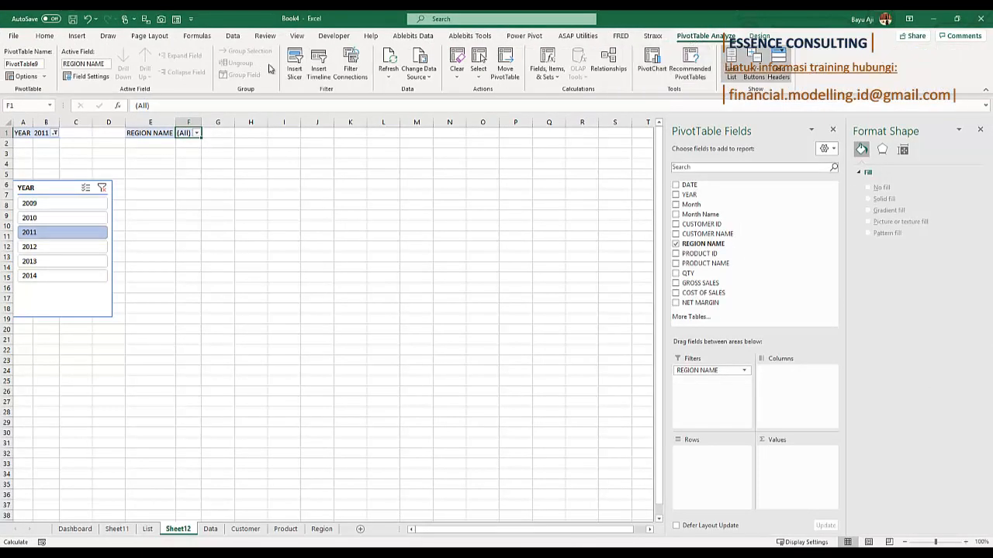
left_click(294, 66)
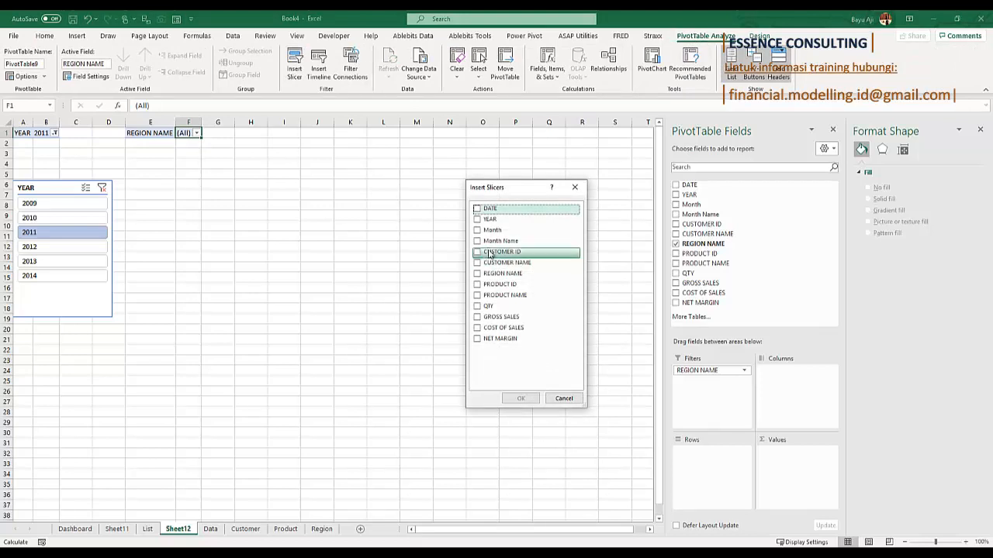
left_click(481, 275)
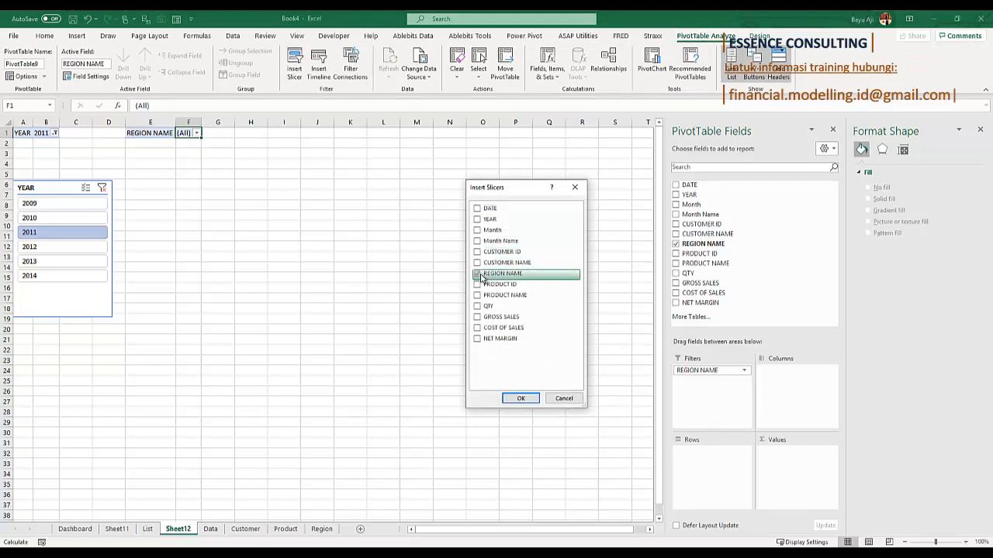
left_click(521, 398)
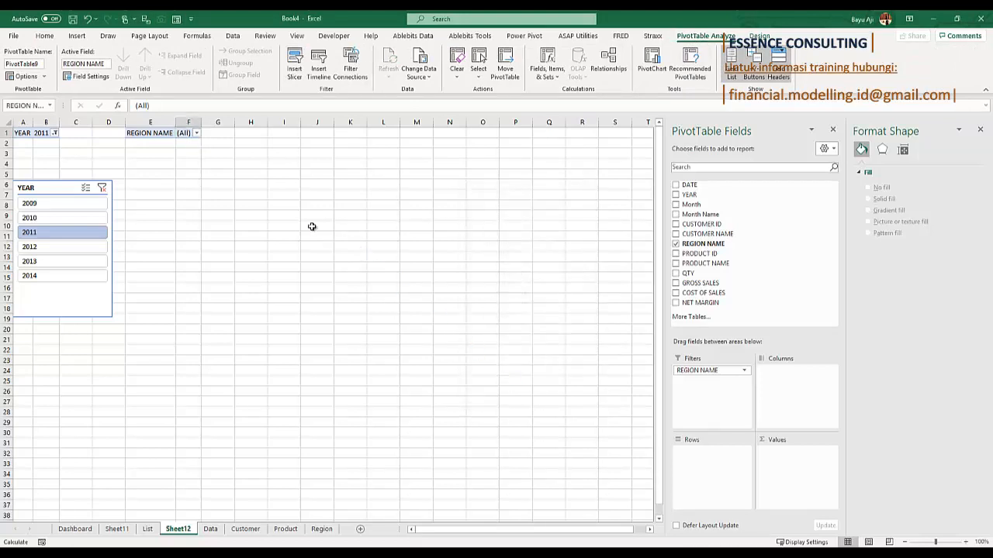
left_click_drag(322, 263, 161, 185)
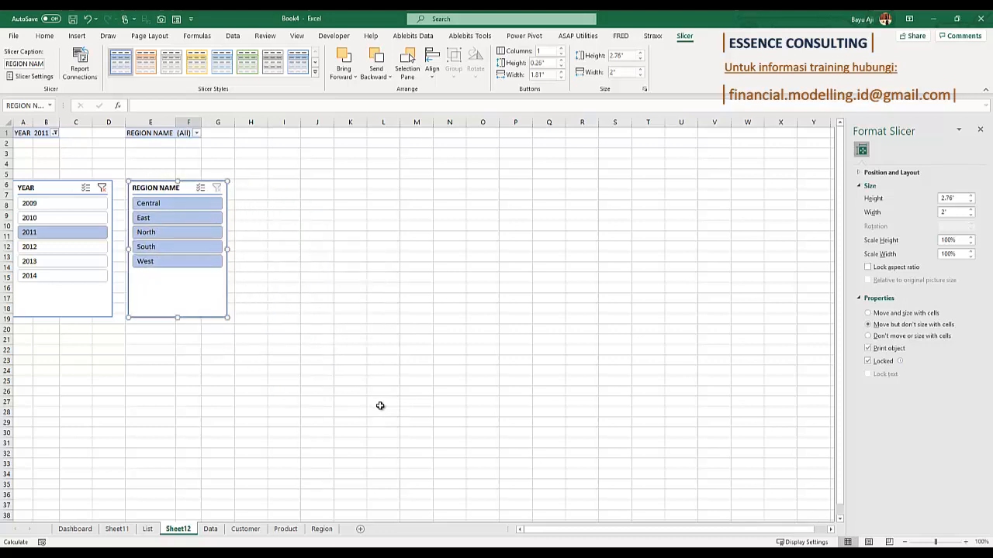
Hide Sheet12's gridlines and move its YEAR slicer onto Sheet11, beside the second SALES REVENUE panel at about column P, row 5.
left_click(299, 37)
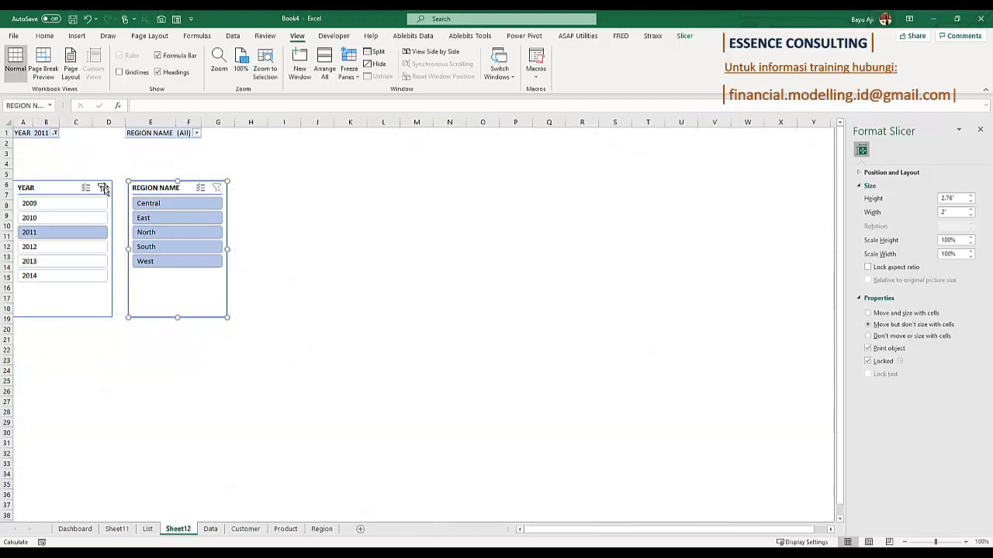
right_click(65, 188)
left_click(86, 199)
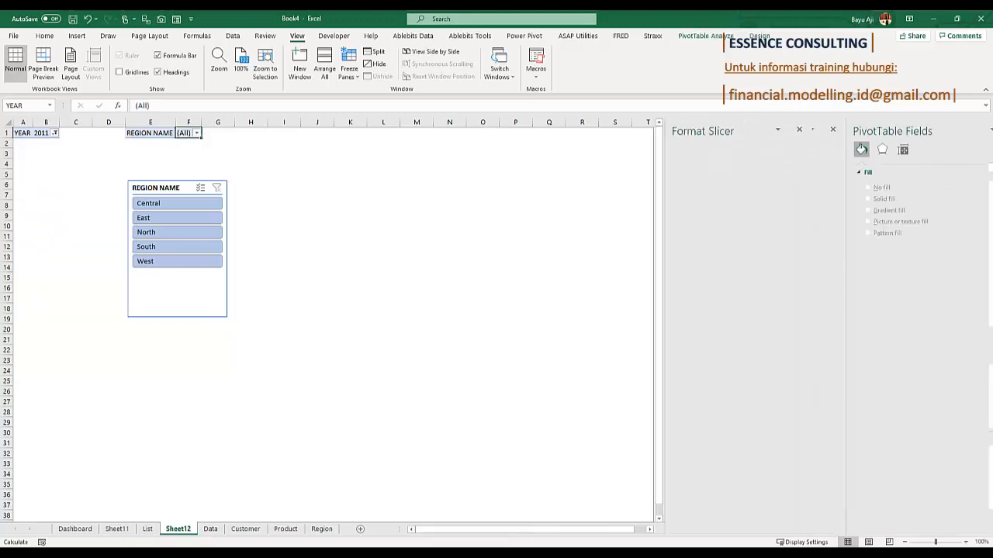
left_click(75, 529)
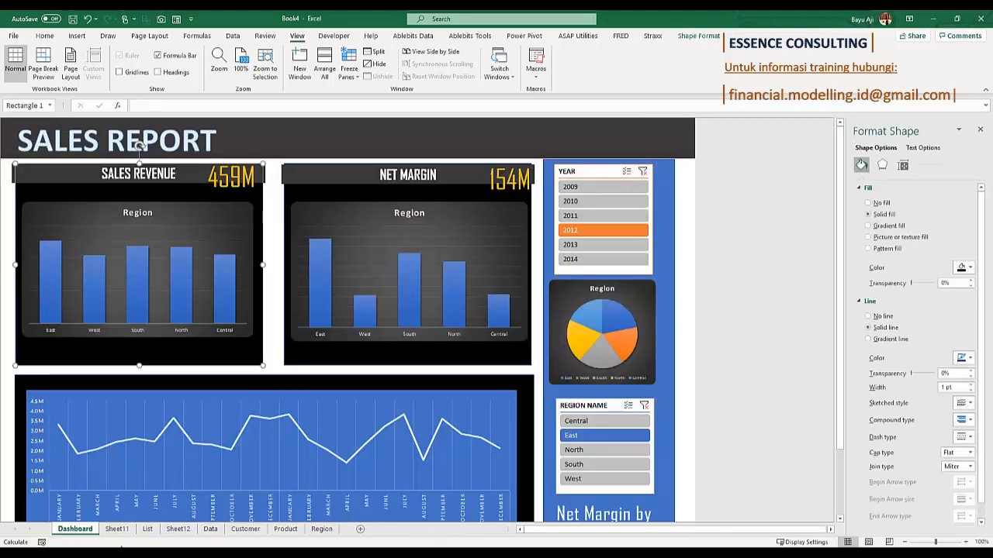
left_click(117, 529)
left_click(546, 174)
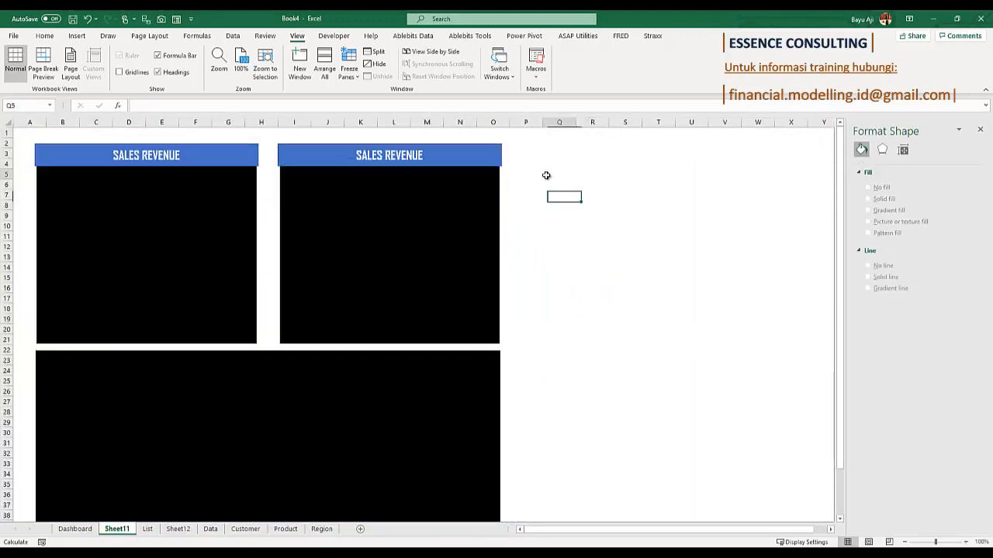
right_click(546, 174)
left_click(583, 231)
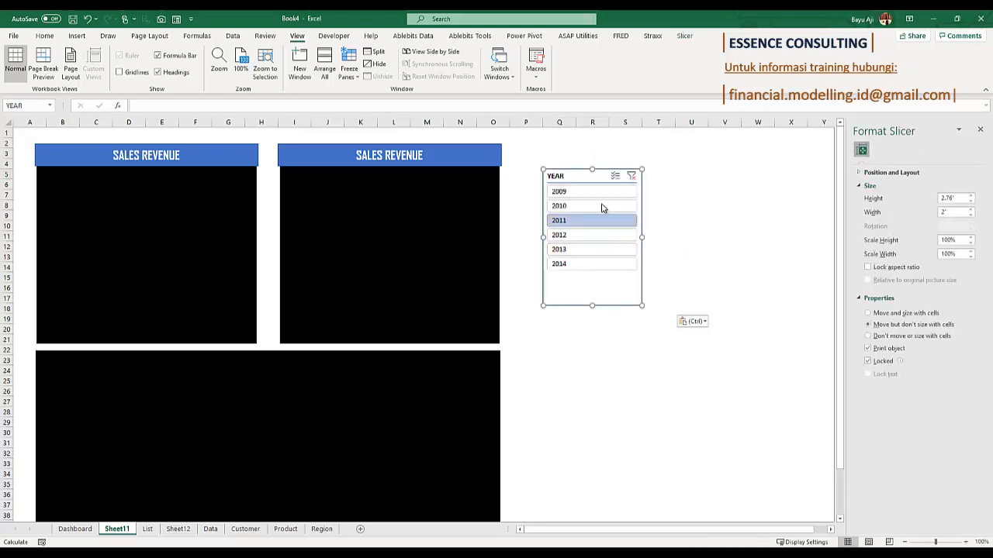
left_click_drag(579, 173, 559, 176)
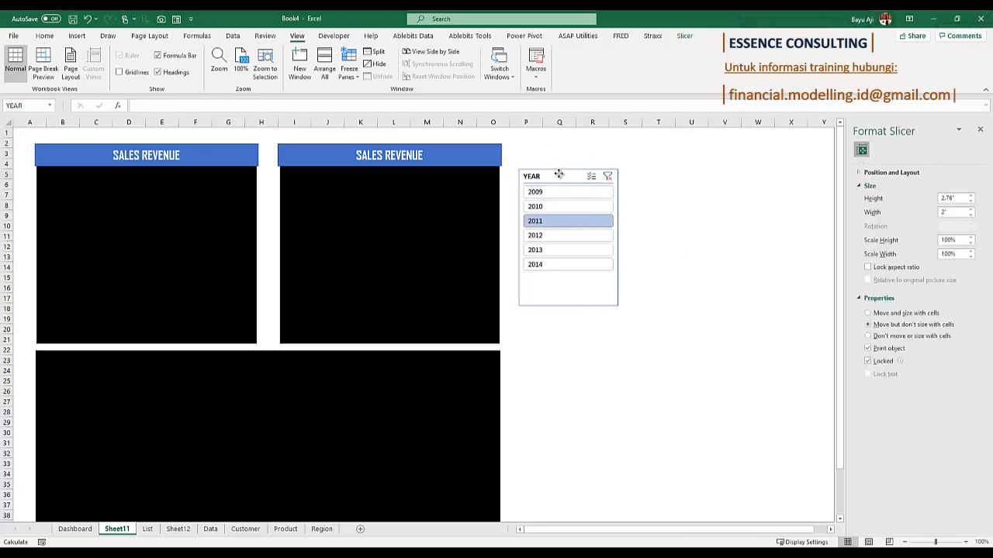
left_click(621, 340)
Move Sheet12's REGION NAME slicer onto Sheet11, below the YEAR slicer at about column P, row 22.
left_click(146, 529)
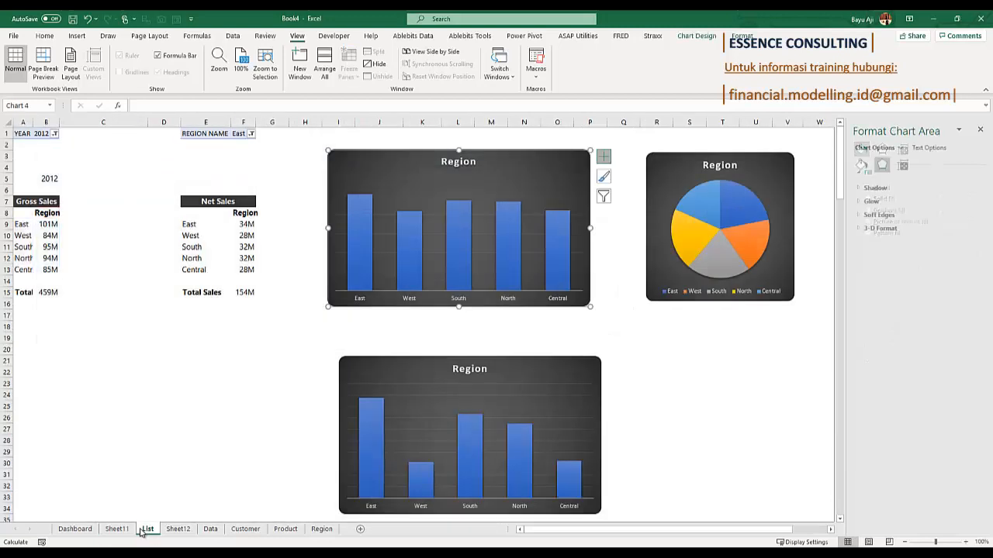
left_click(178, 529)
right_click(178, 188)
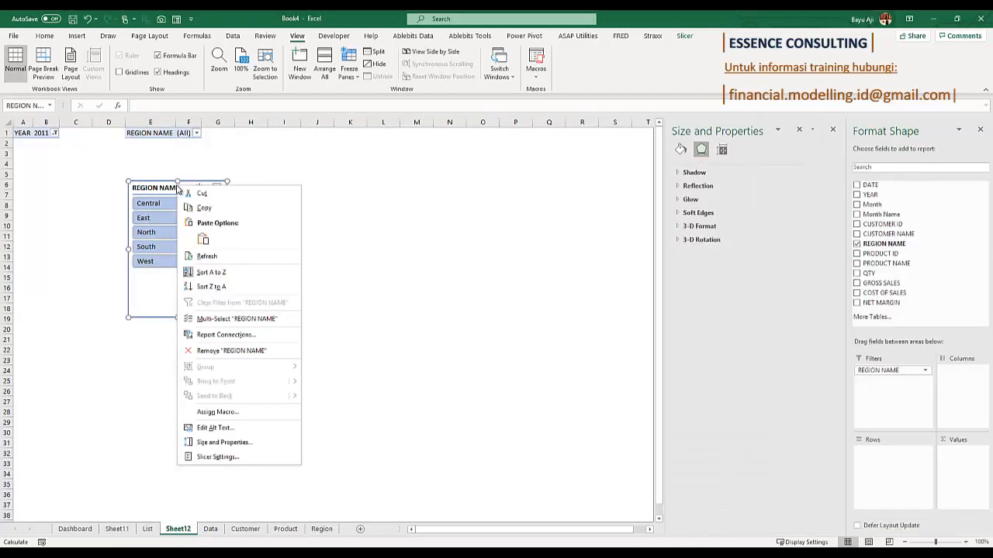
left_click(199, 194)
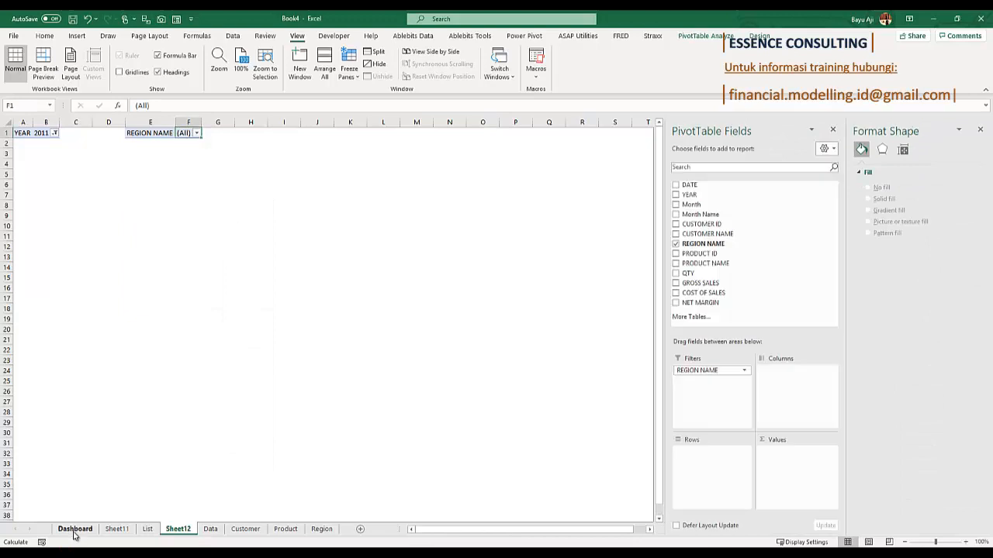
left_click(72, 531)
left_click(116, 529)
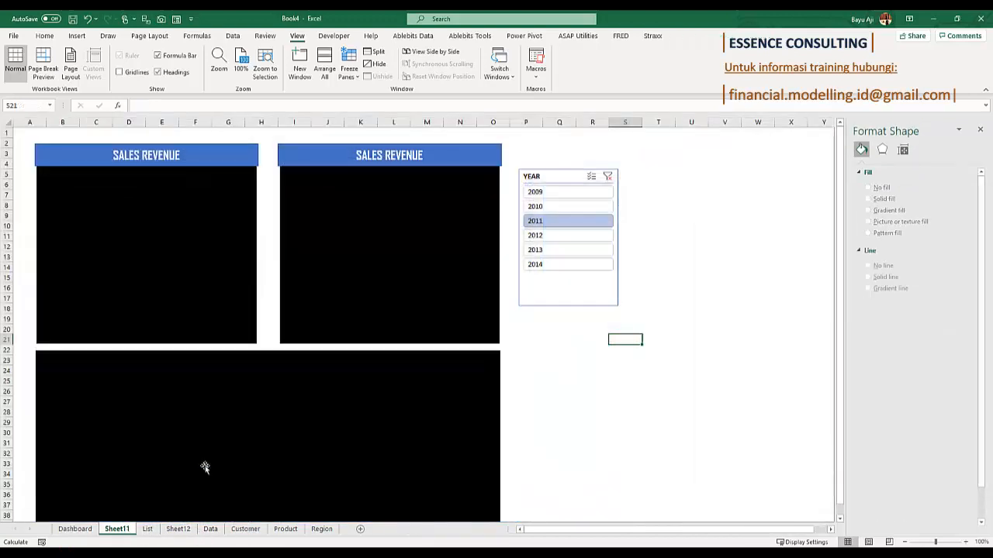
right_click(527, 329)
left_click(554, 75)
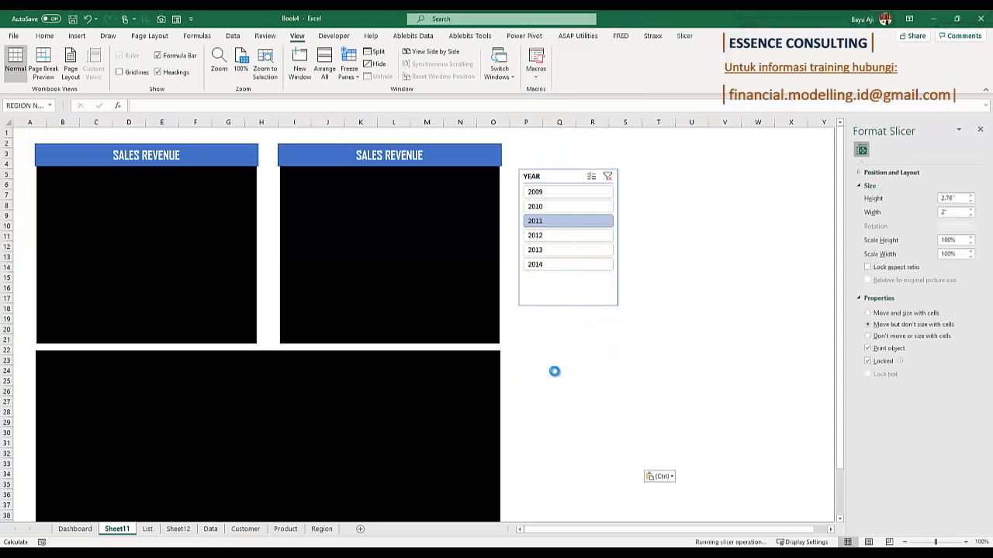
left_click_drag(533, 330, 541, 355)
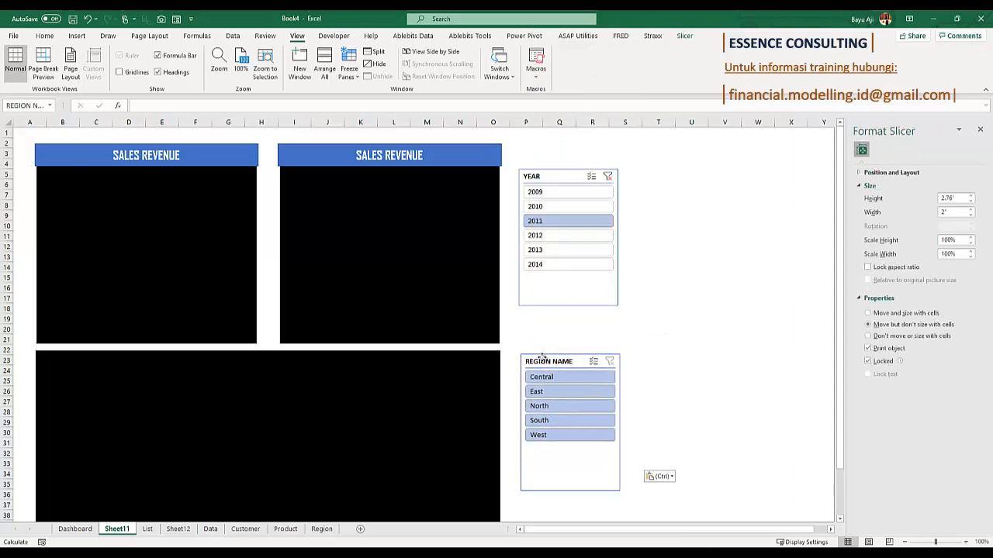
left_click(682, 350)
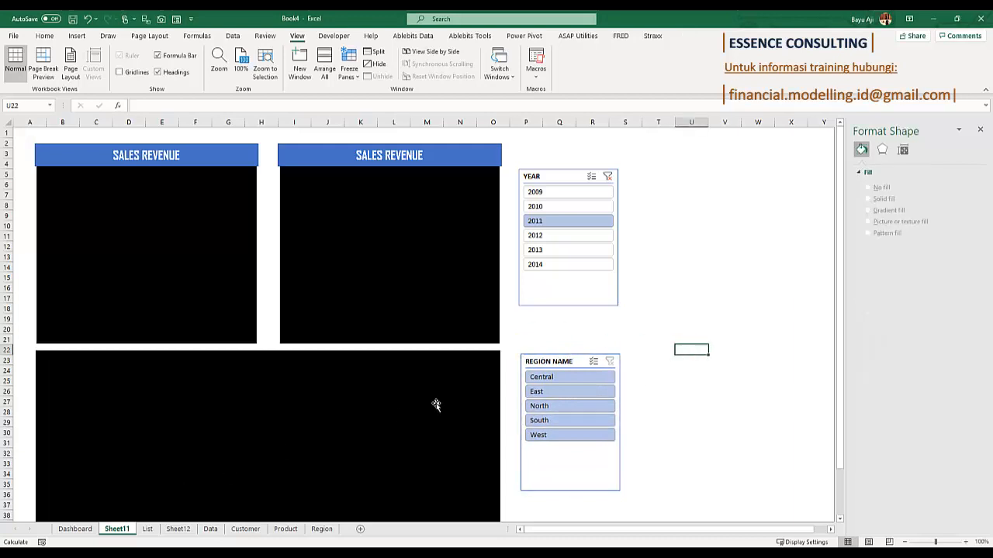
Filter Sheet11's YEAR slicer to 2010 and its REGION NAME slicer to North, and compare the layout with the finished Dashboard.
left_click(586, 207)
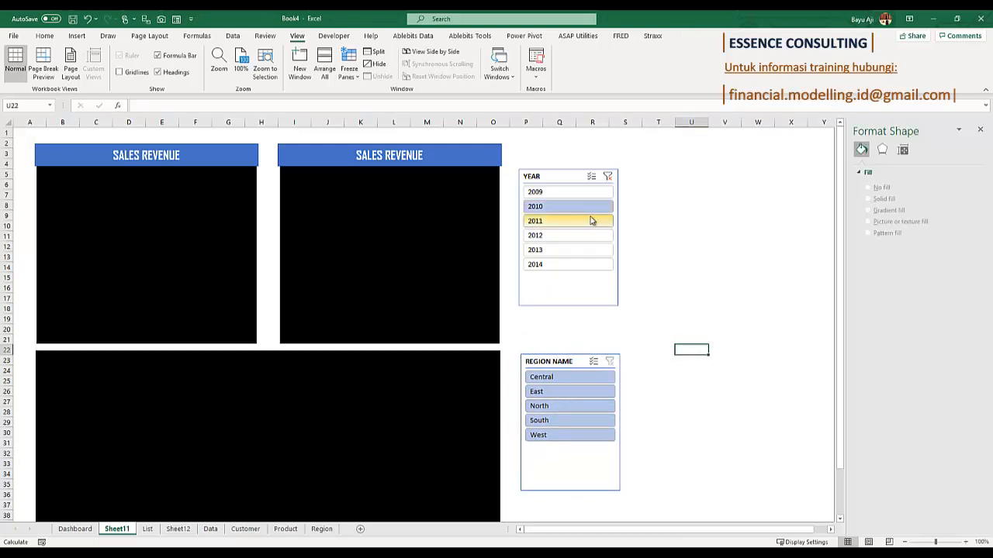
left_click(583, 405)
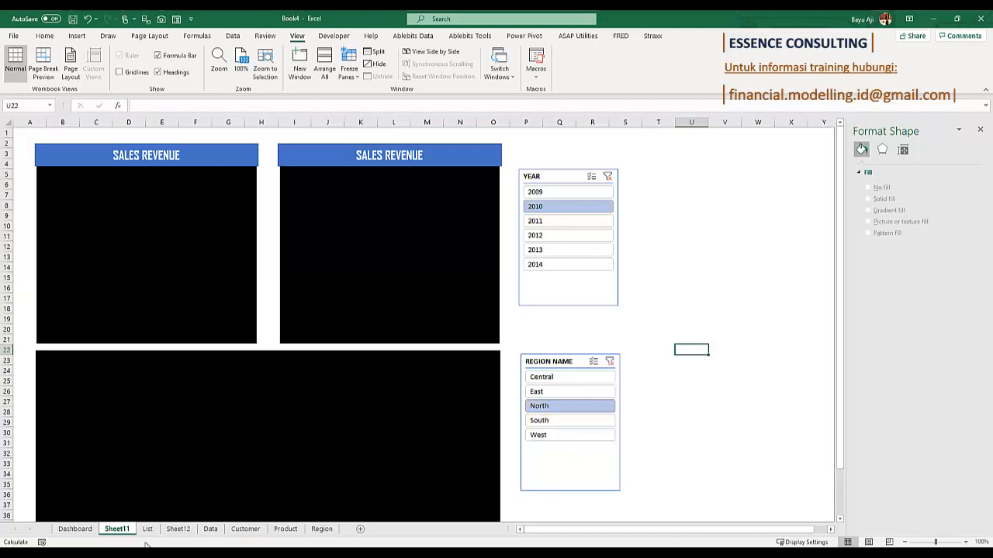
left_click(74, 529)
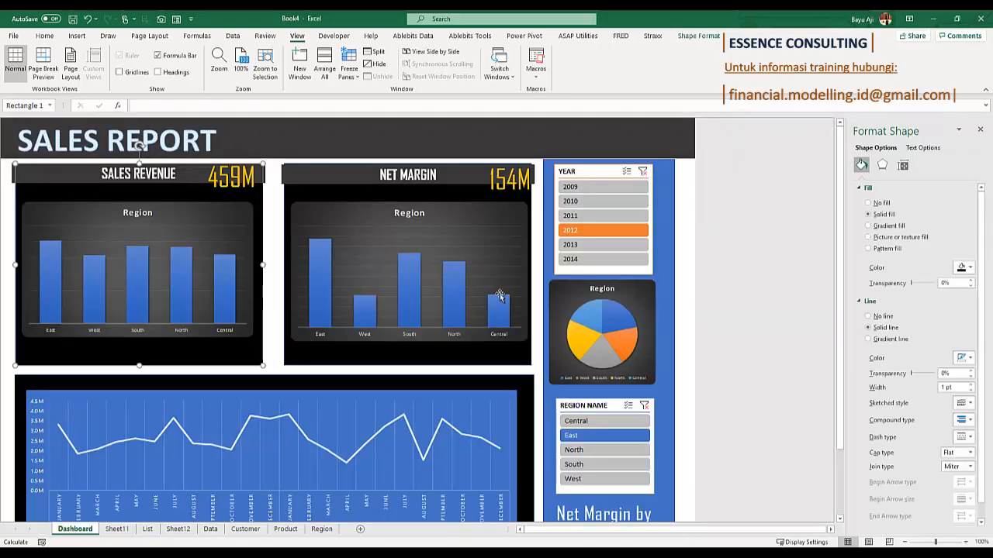
left_click(116, 528)
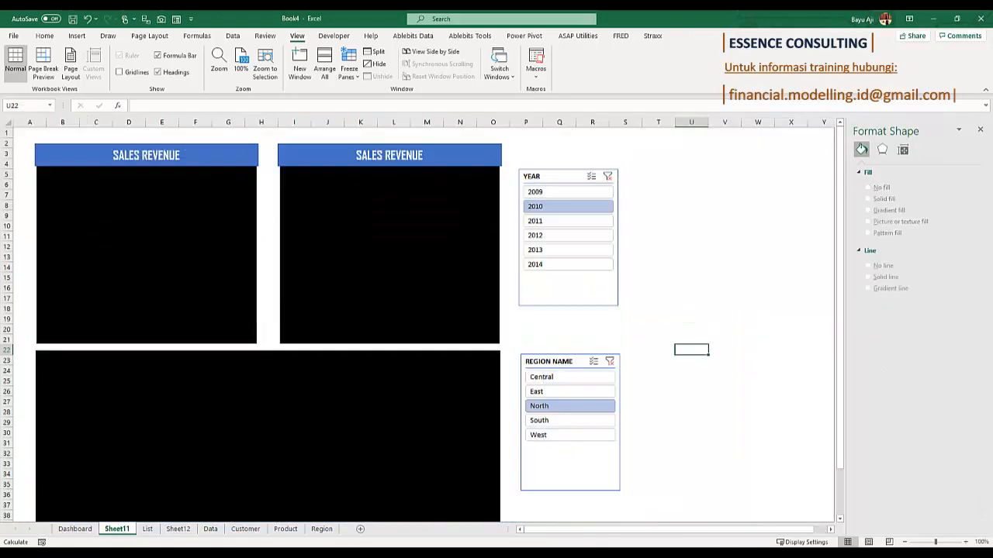
left_click(75, 529)
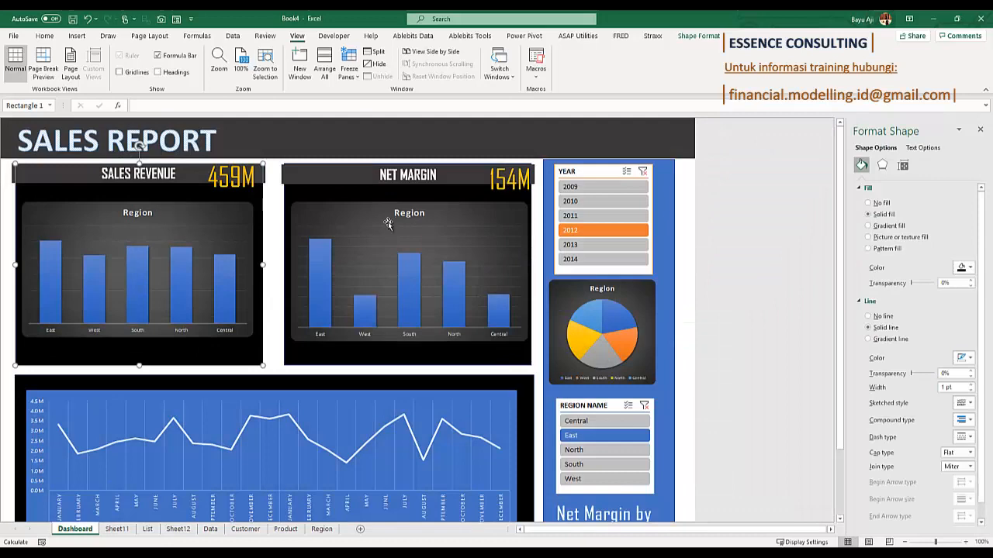
left_click(115, 529)
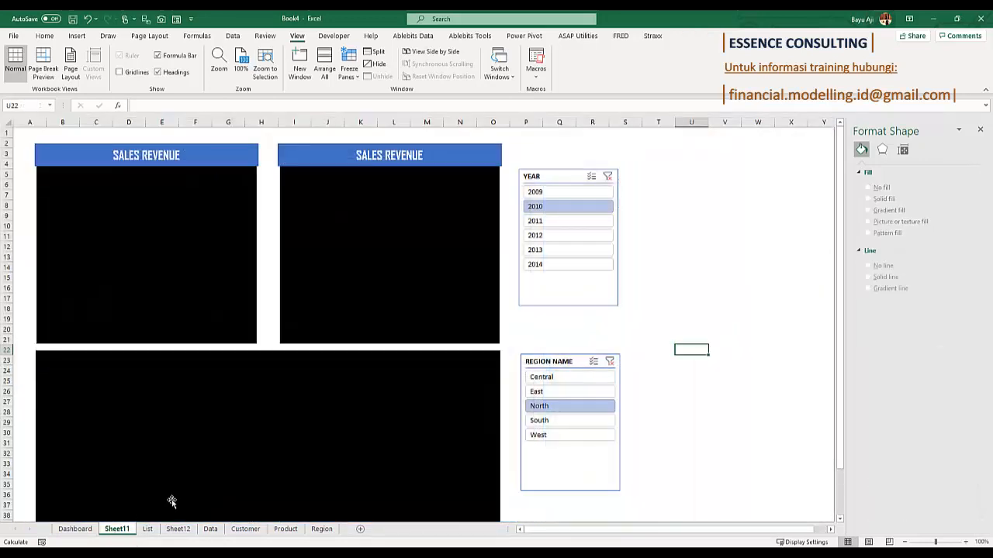